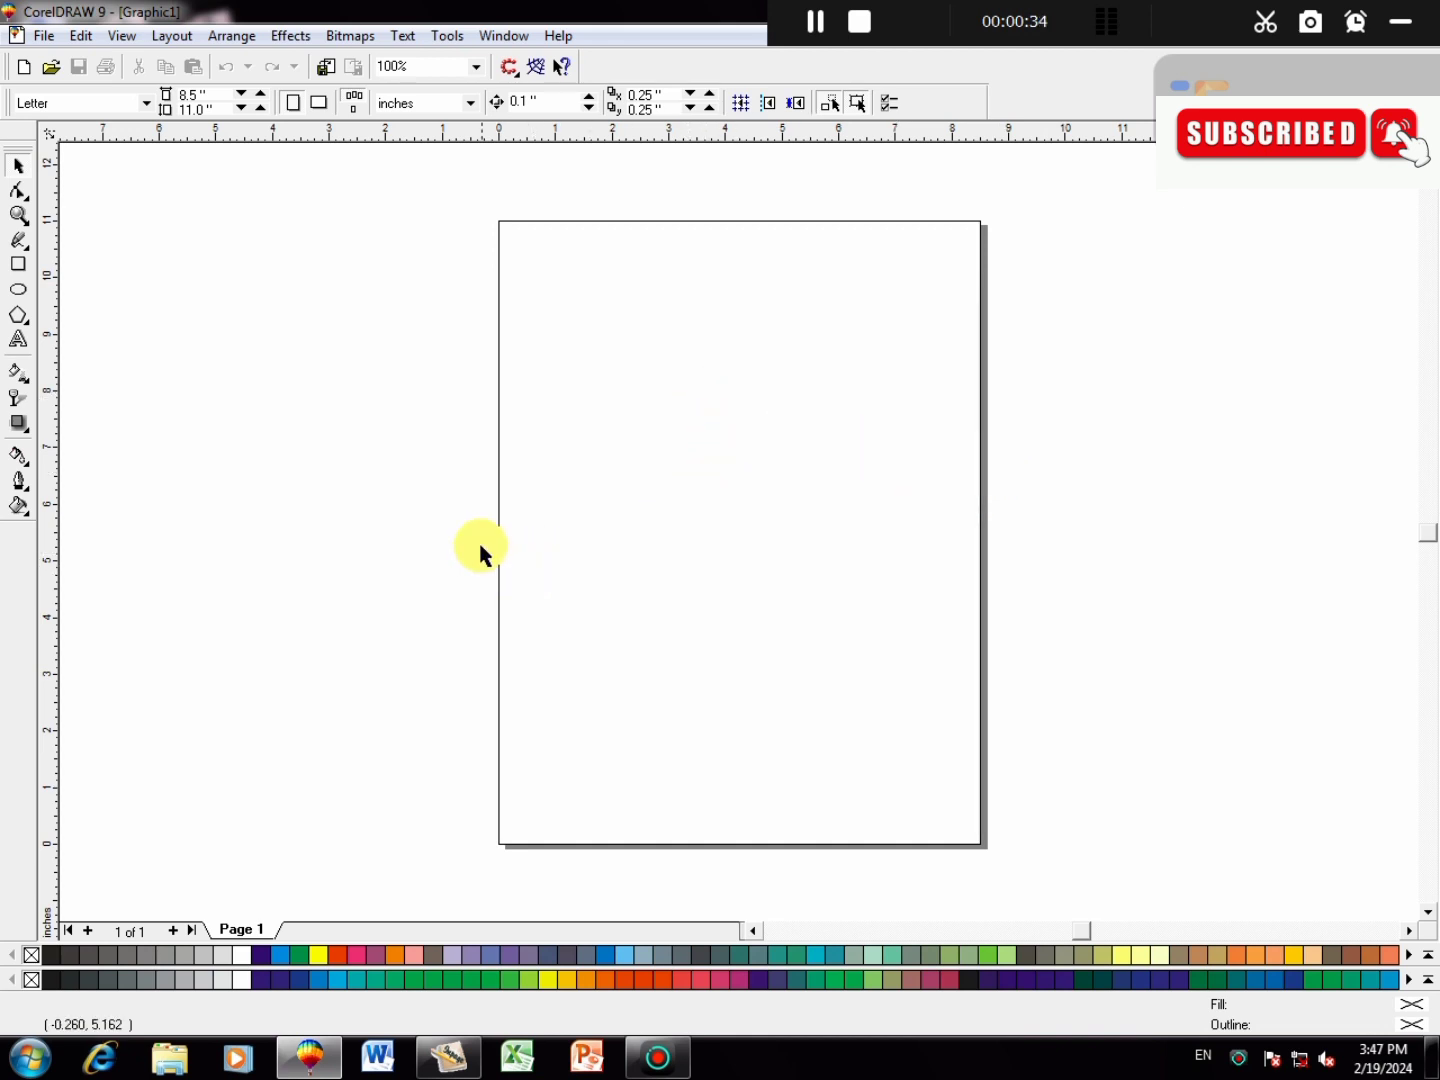
# - Switch to the InPage document for the Urdu text
pyautogui.rightClick(427, 376)
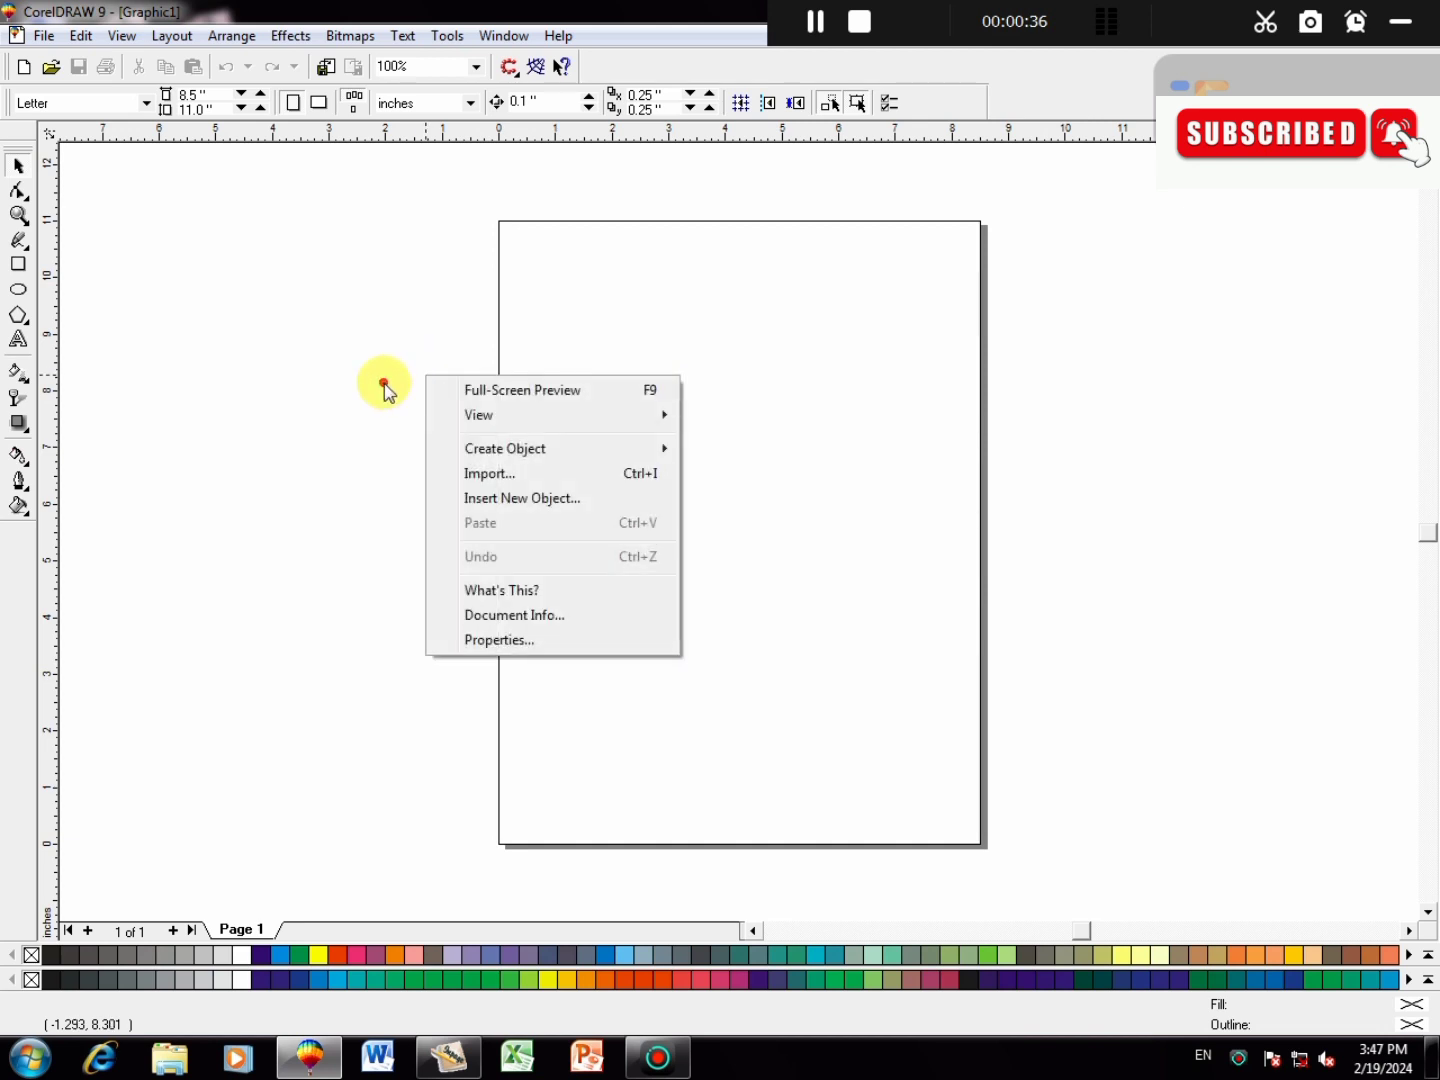
pyautogui.click(383, 373)
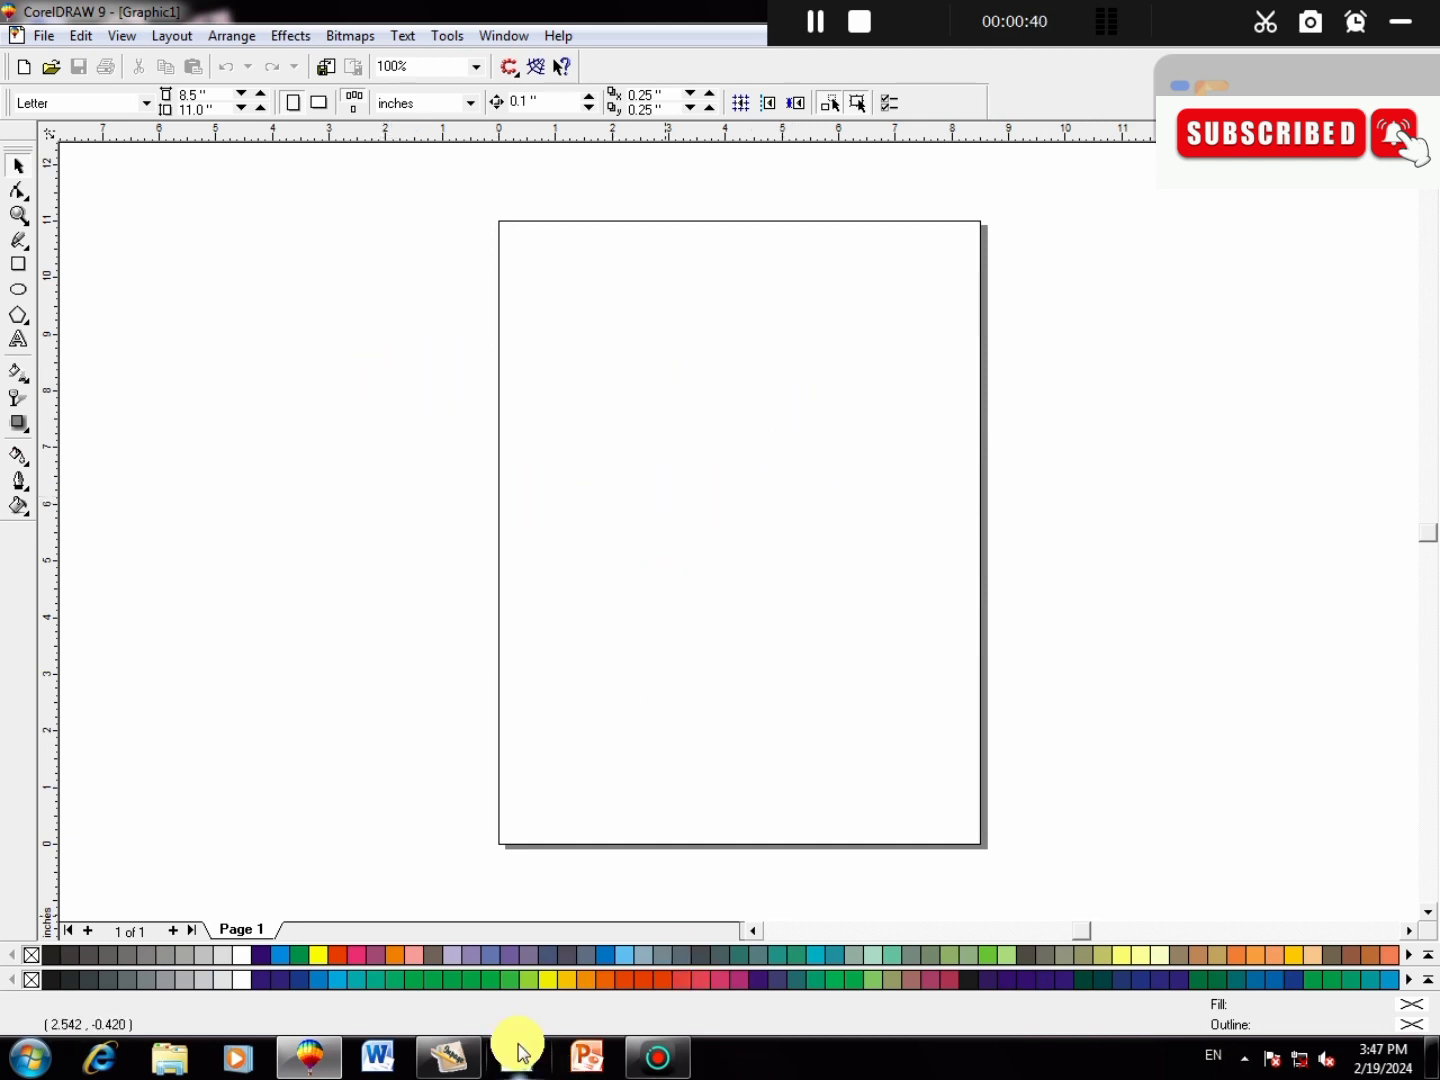
pyautogui.click(452, 1059)
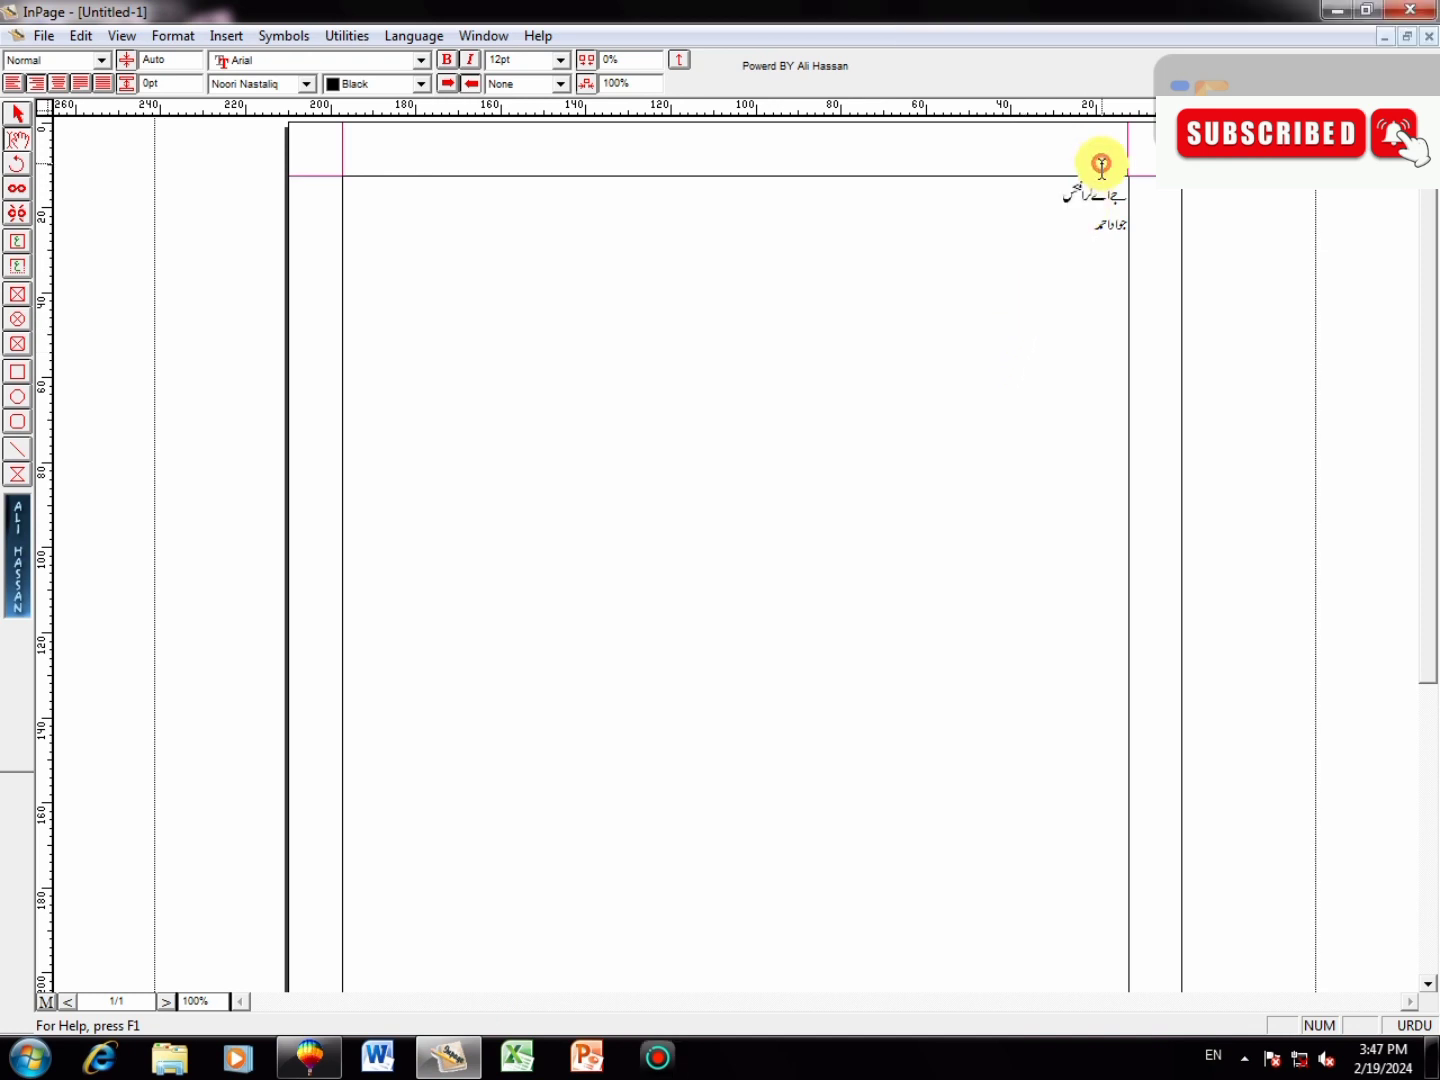
pyautogui.press('BackSpace')
pyautogui.press('BackSpace')
pyautogui.press('BackSpace')
pyautogui.press('BackSpace')
pyautogui.press('BackSpace')
pyautogui.press('BackSpace')
pyautogui.press('BackSpace')
pyautogui.press('BackSpace')
pyautogui.press('BackSpace')
pyautogui.press('BackSpace')
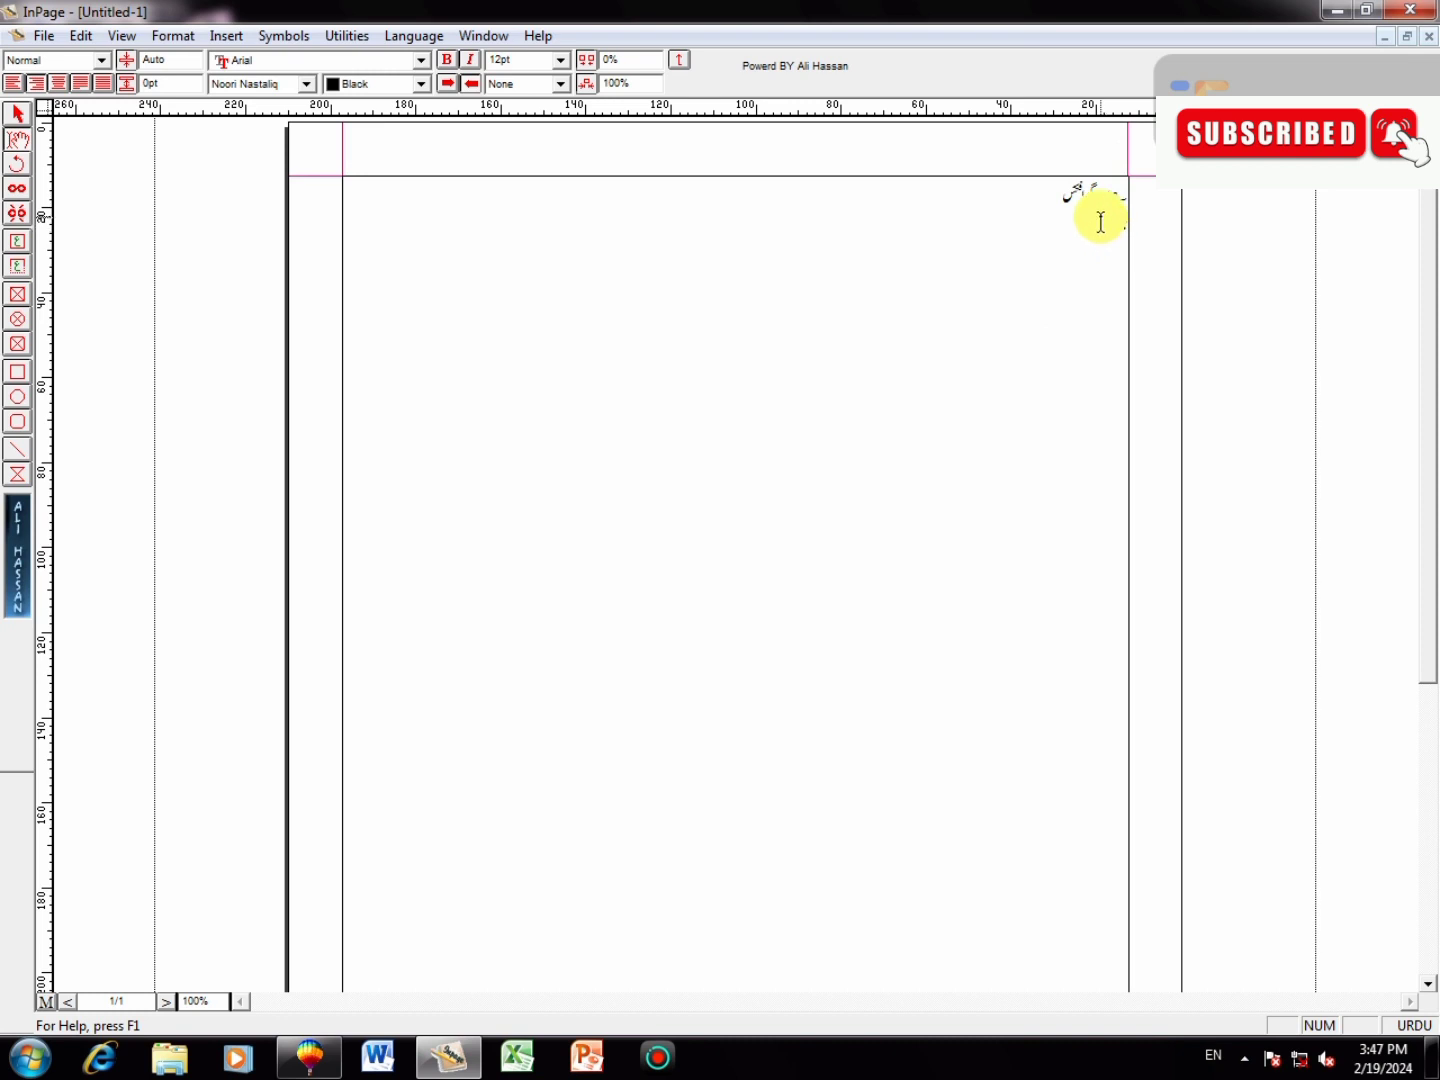
pyautogui.hotkey('ctrl', 'z')
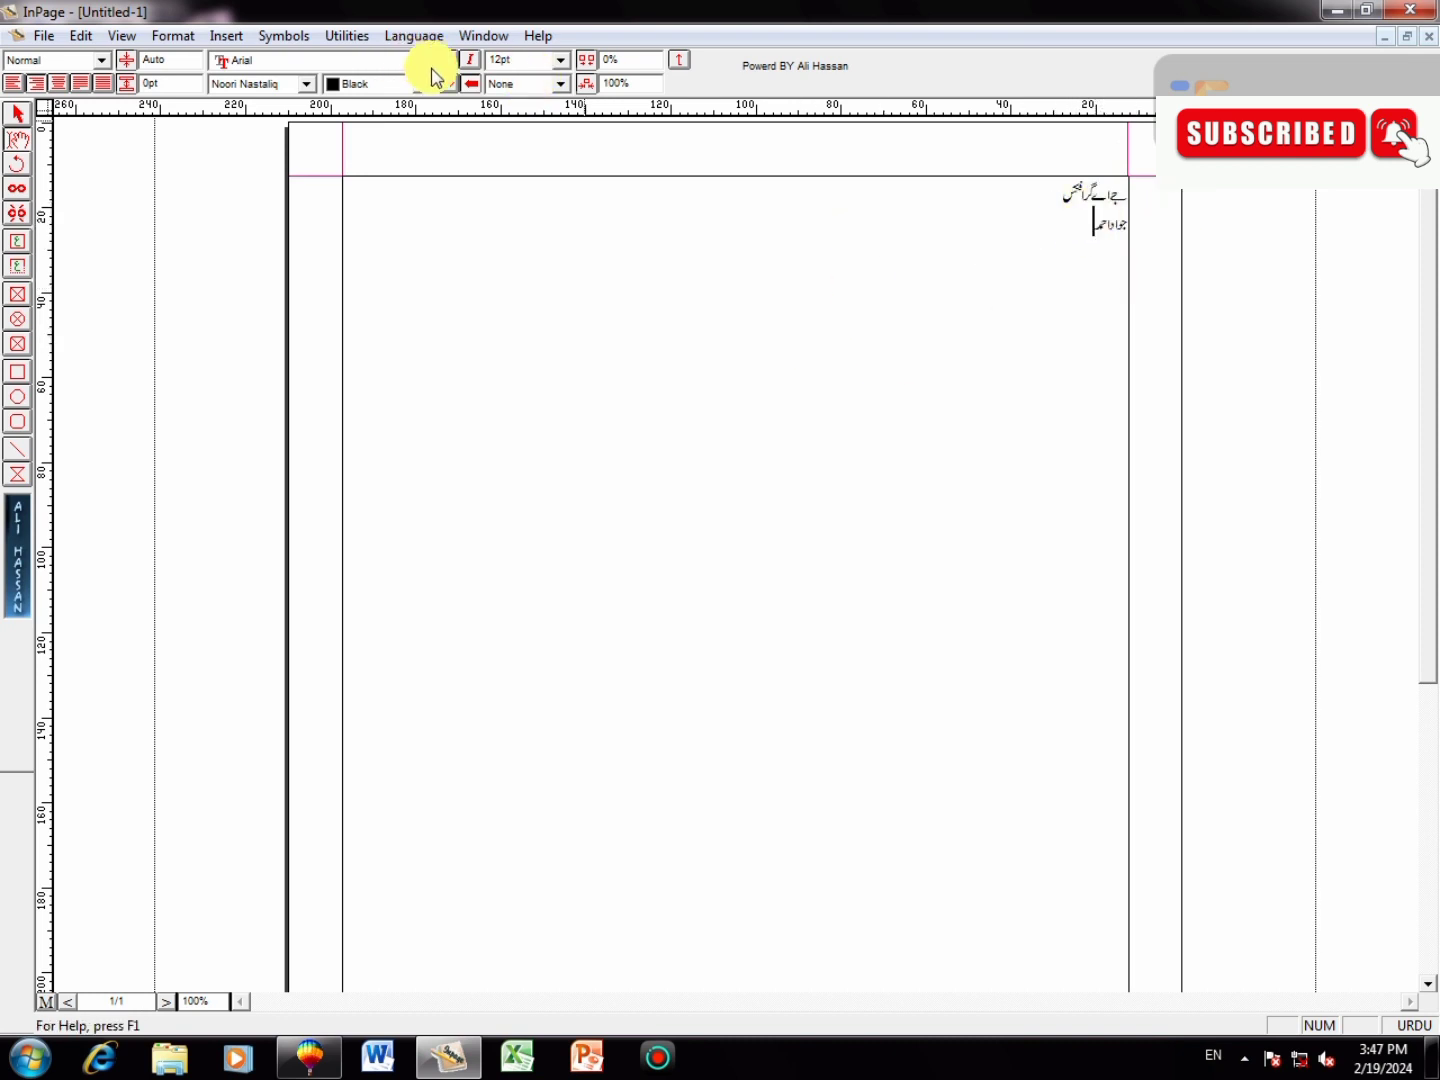
# - Set the font size of both Urdu text lines to 36pt
pyautogui.moveTo(1123, 227); pyautogui.dragTo(1006, 180)
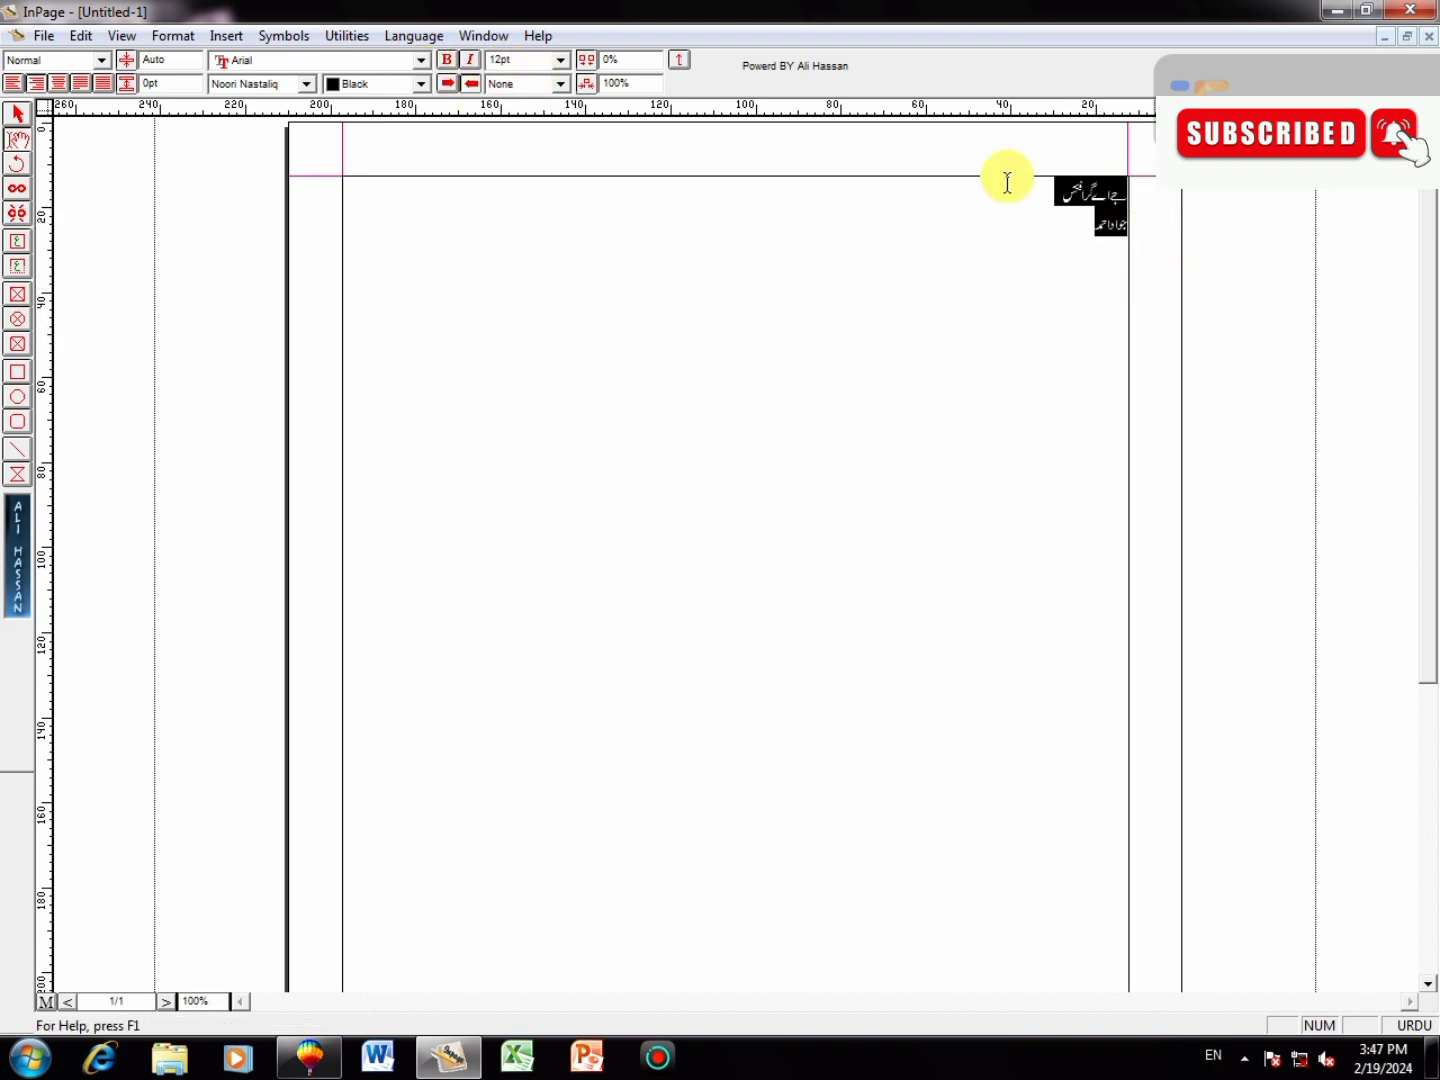
pyautogui.click(560, 60)
pyautogui.click(527, 160)
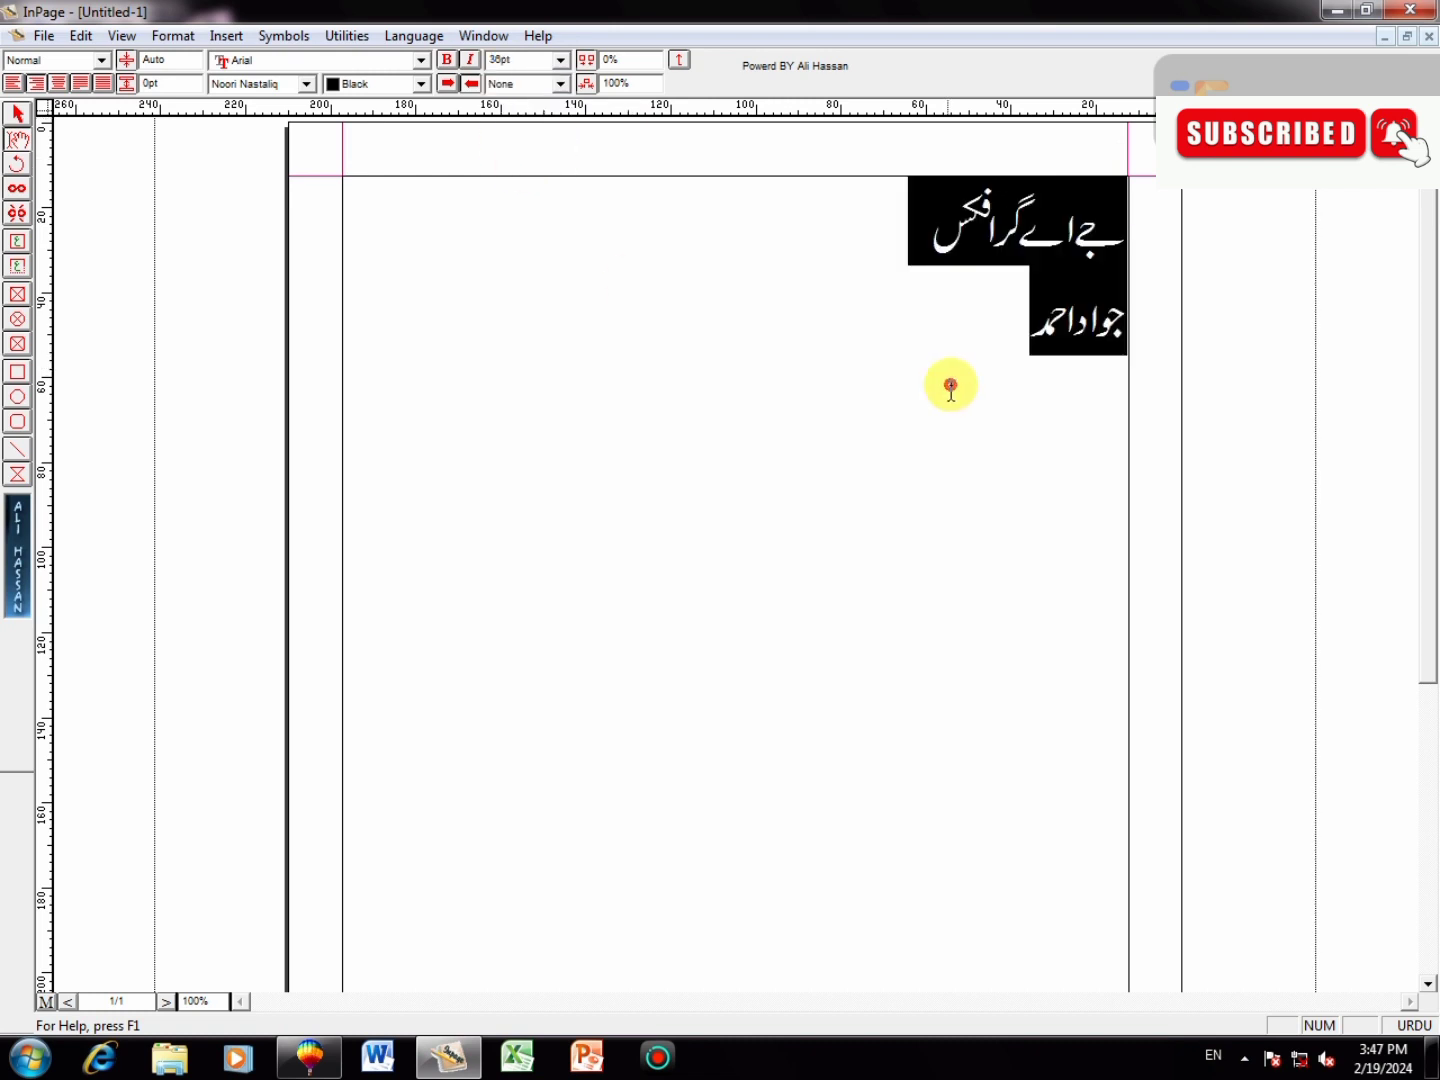
pyautogui.click(950, 388)
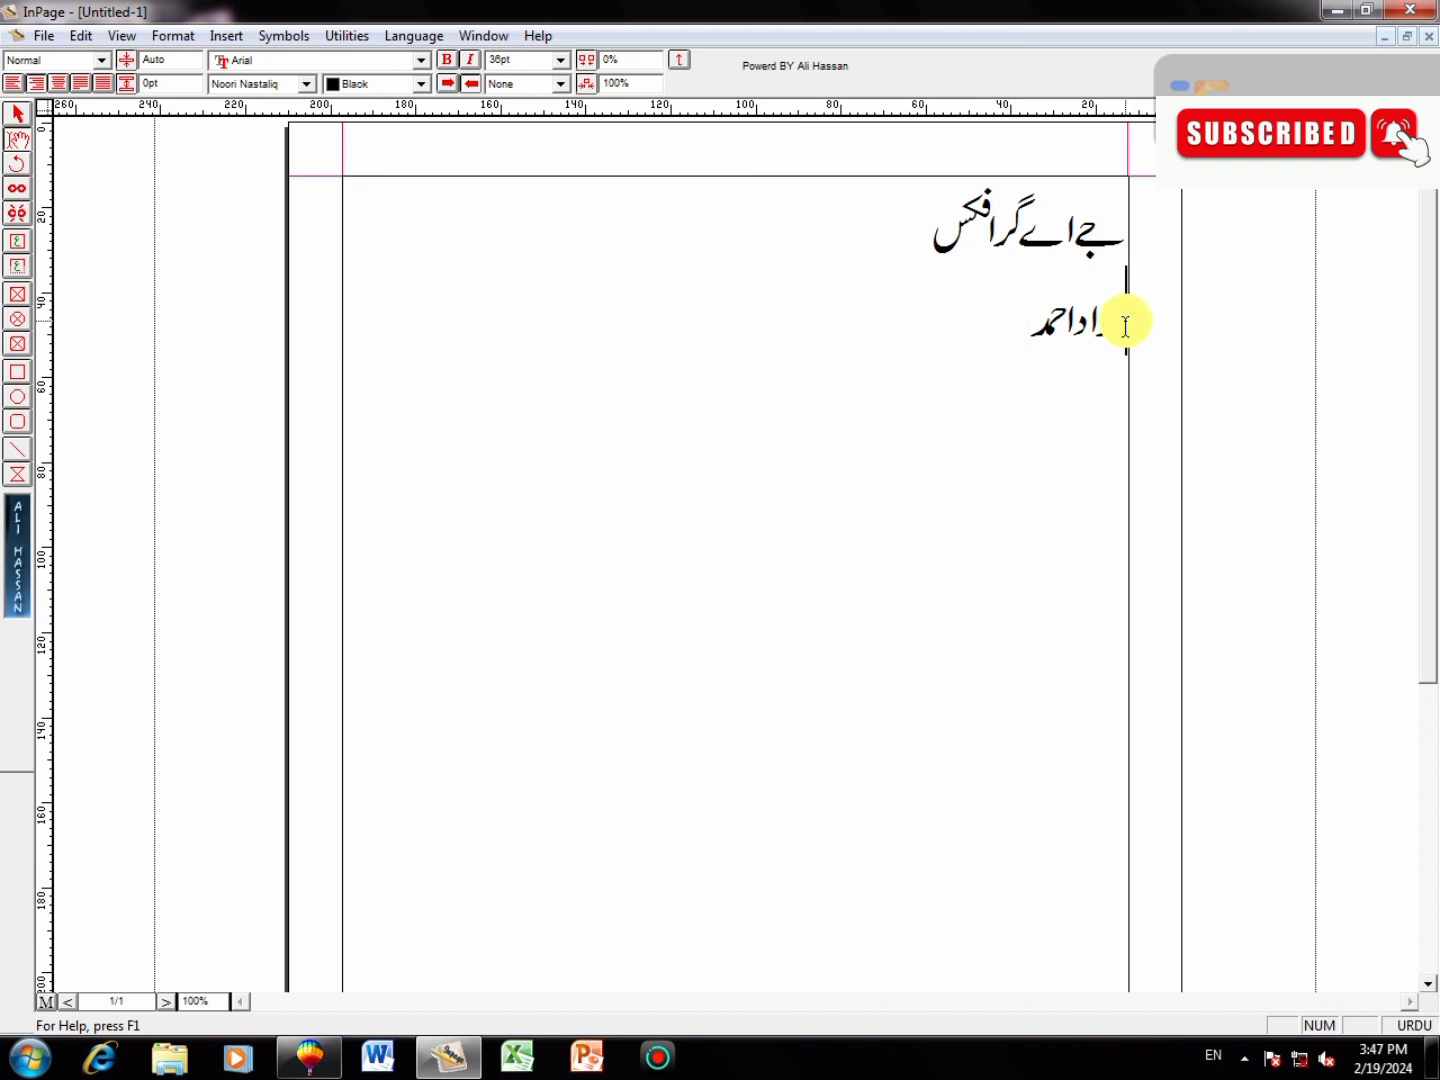
# - Insert the title "ٹیچر" before the person's name at the start of the second line
pyautogui.write('پر ')
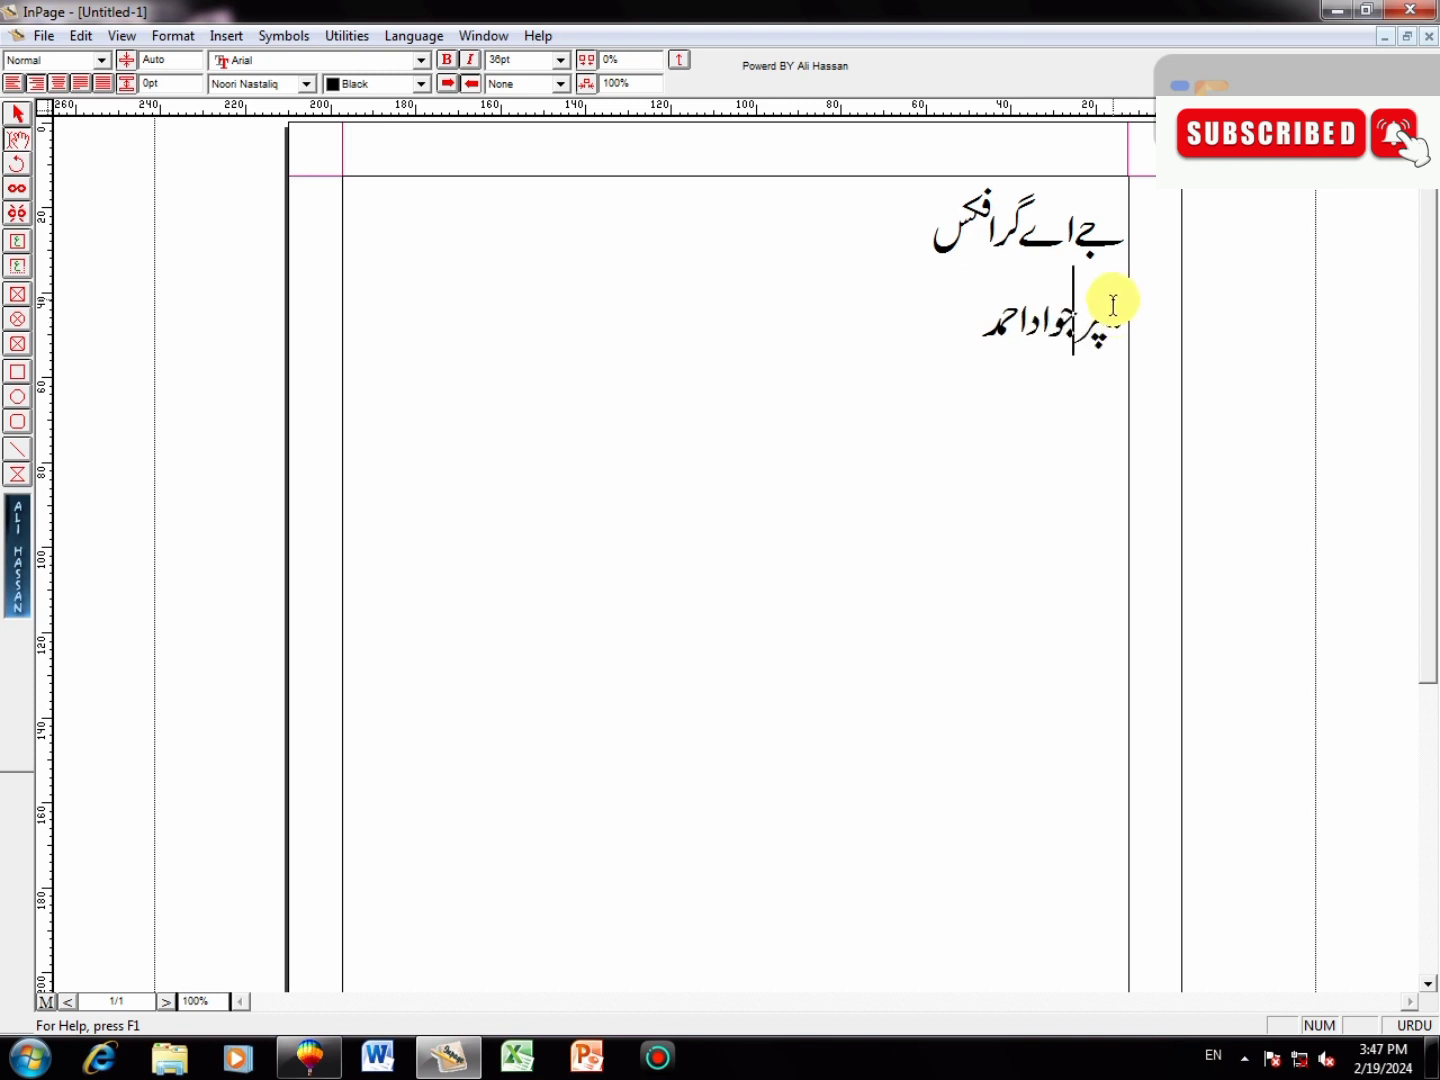
pyautogui.write('یچ')
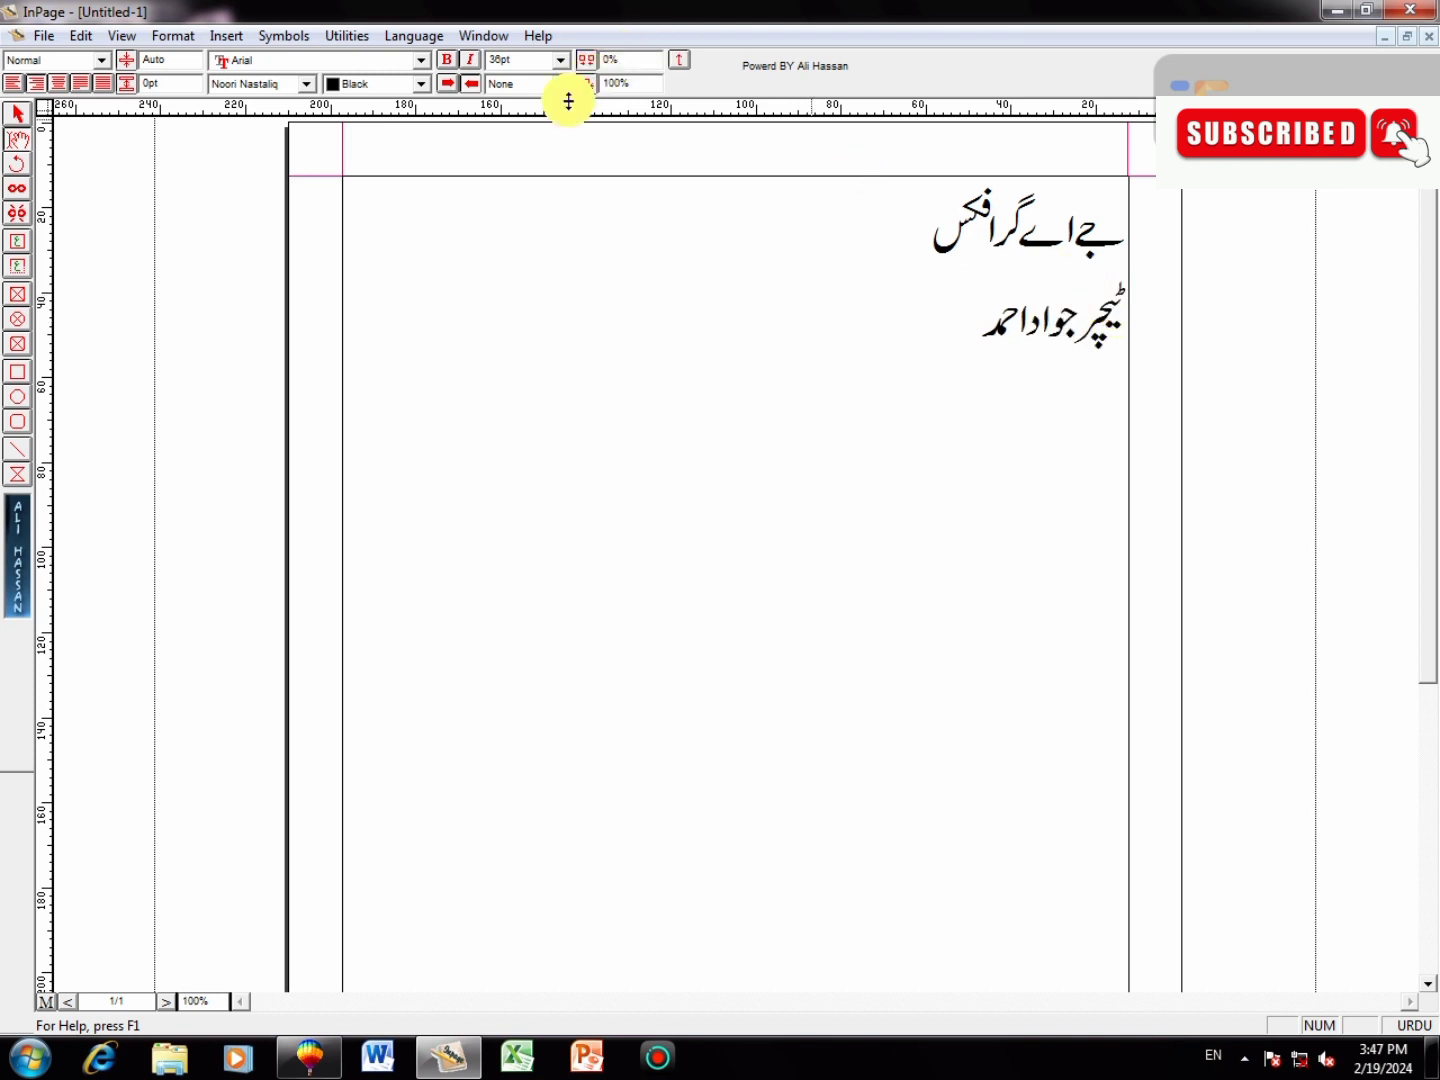
# - Select both Urdu lines and try the Unwan font on them
pyautogui.click(306, 85)
pyautogui.moveTo(942, 341); pyautogui.dragTo(274, 146)
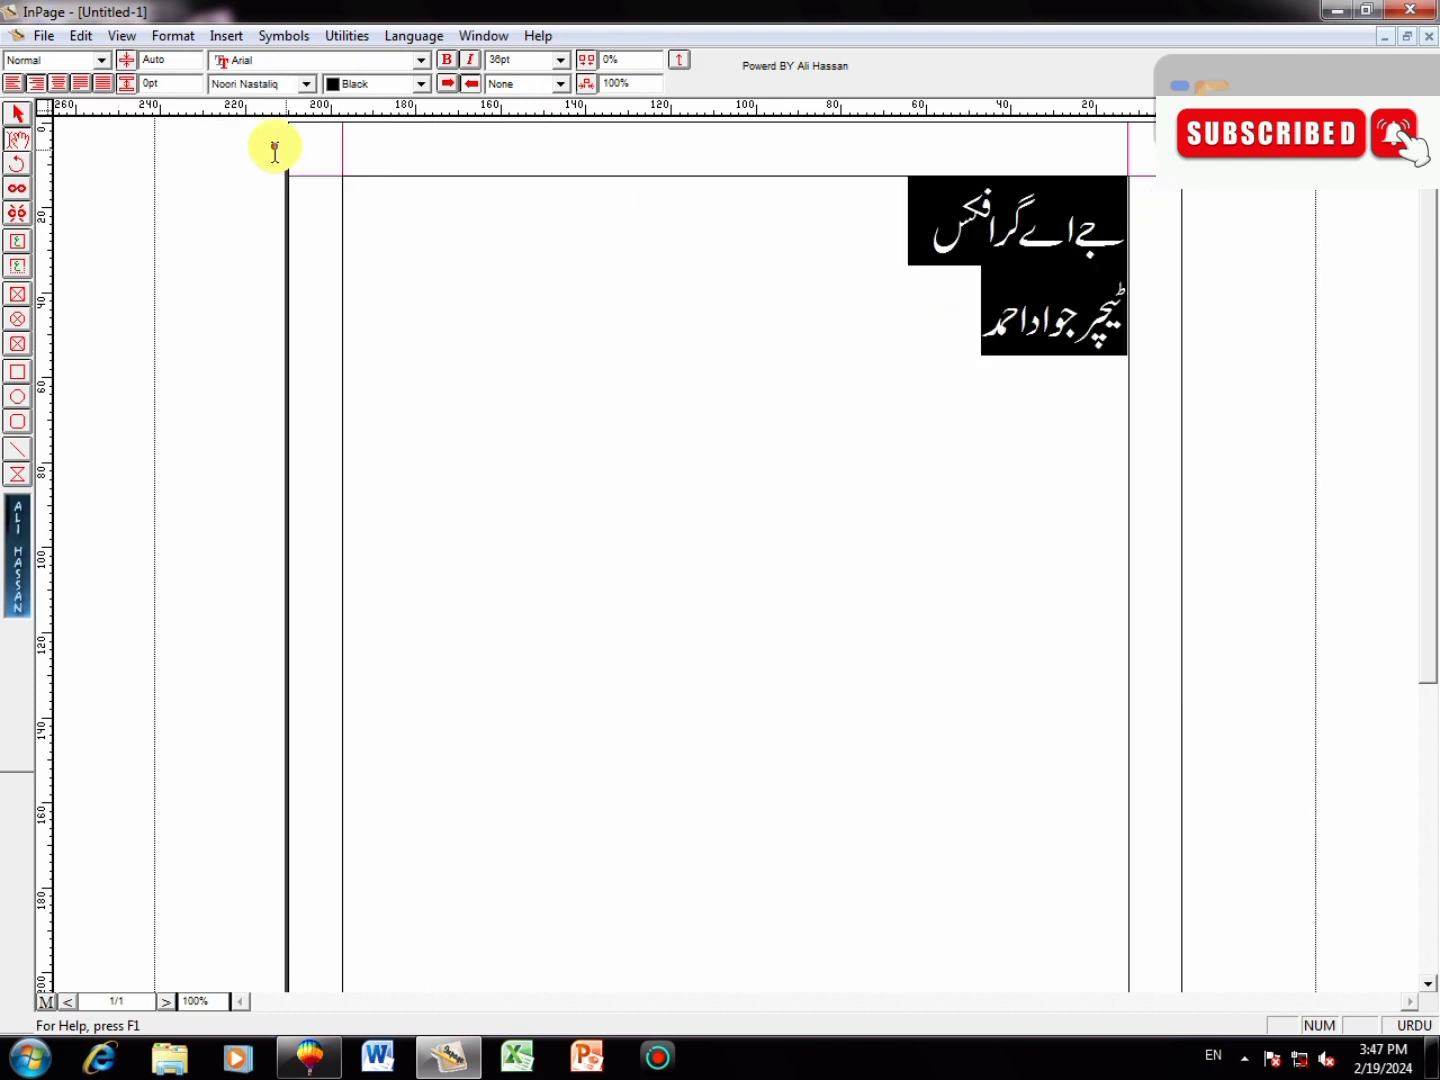
pyautogui.click(306, 85)
pyautogui.moveTo(427, 130); pyautogui.dragTo(427, 190)
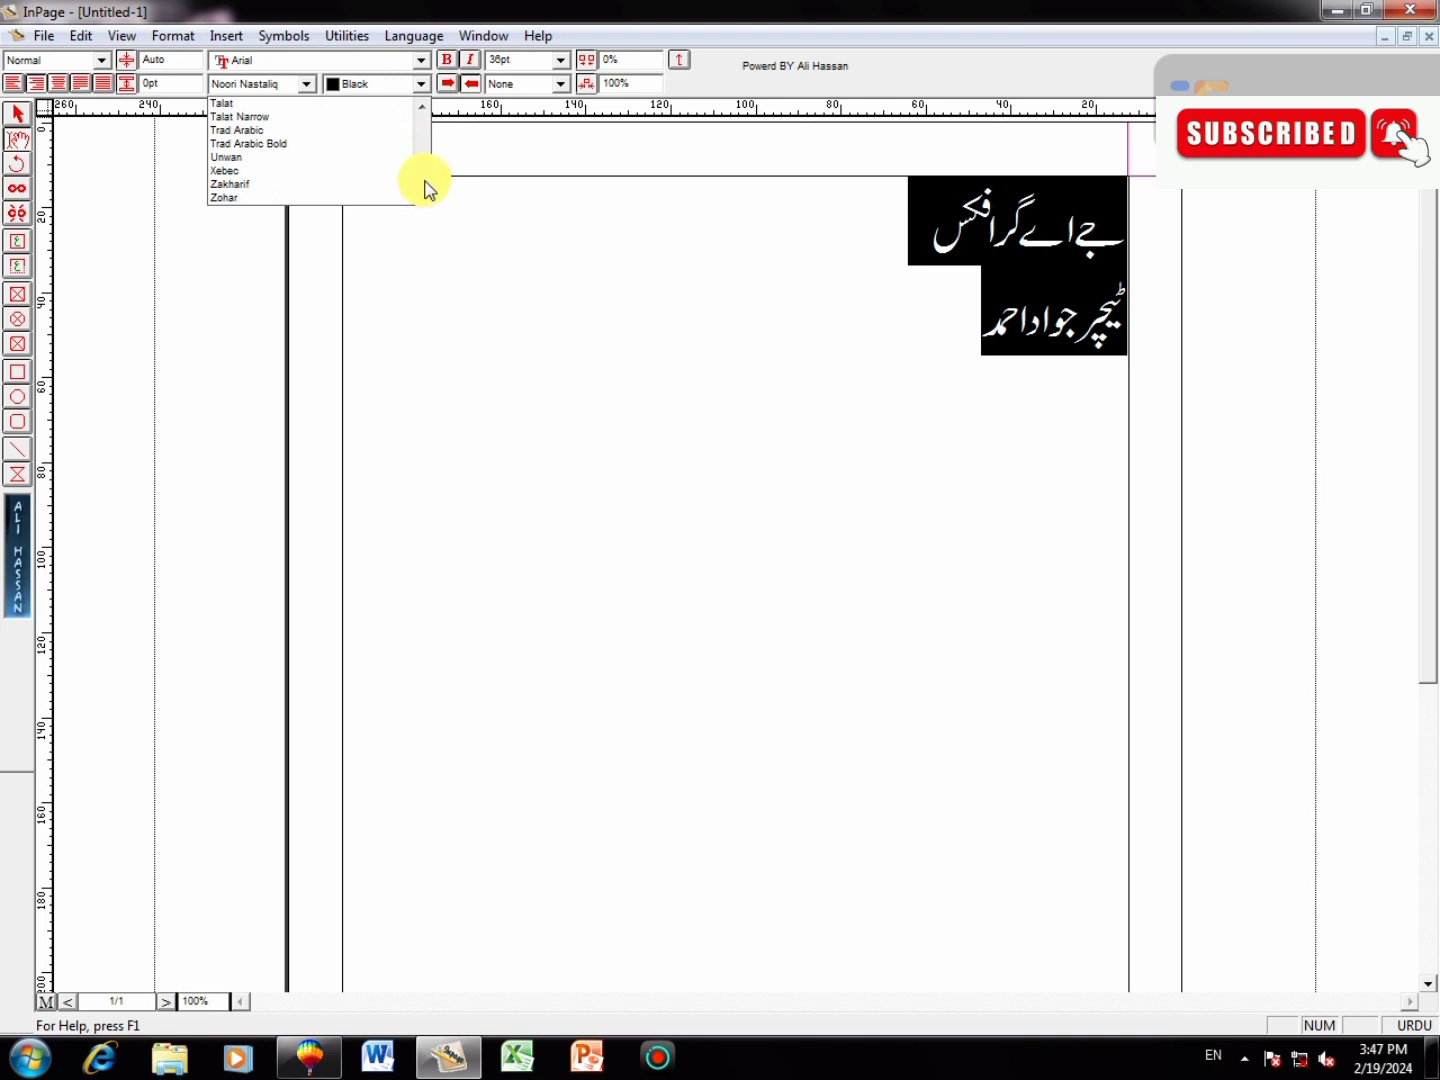
pyautogui.click(262, 157)
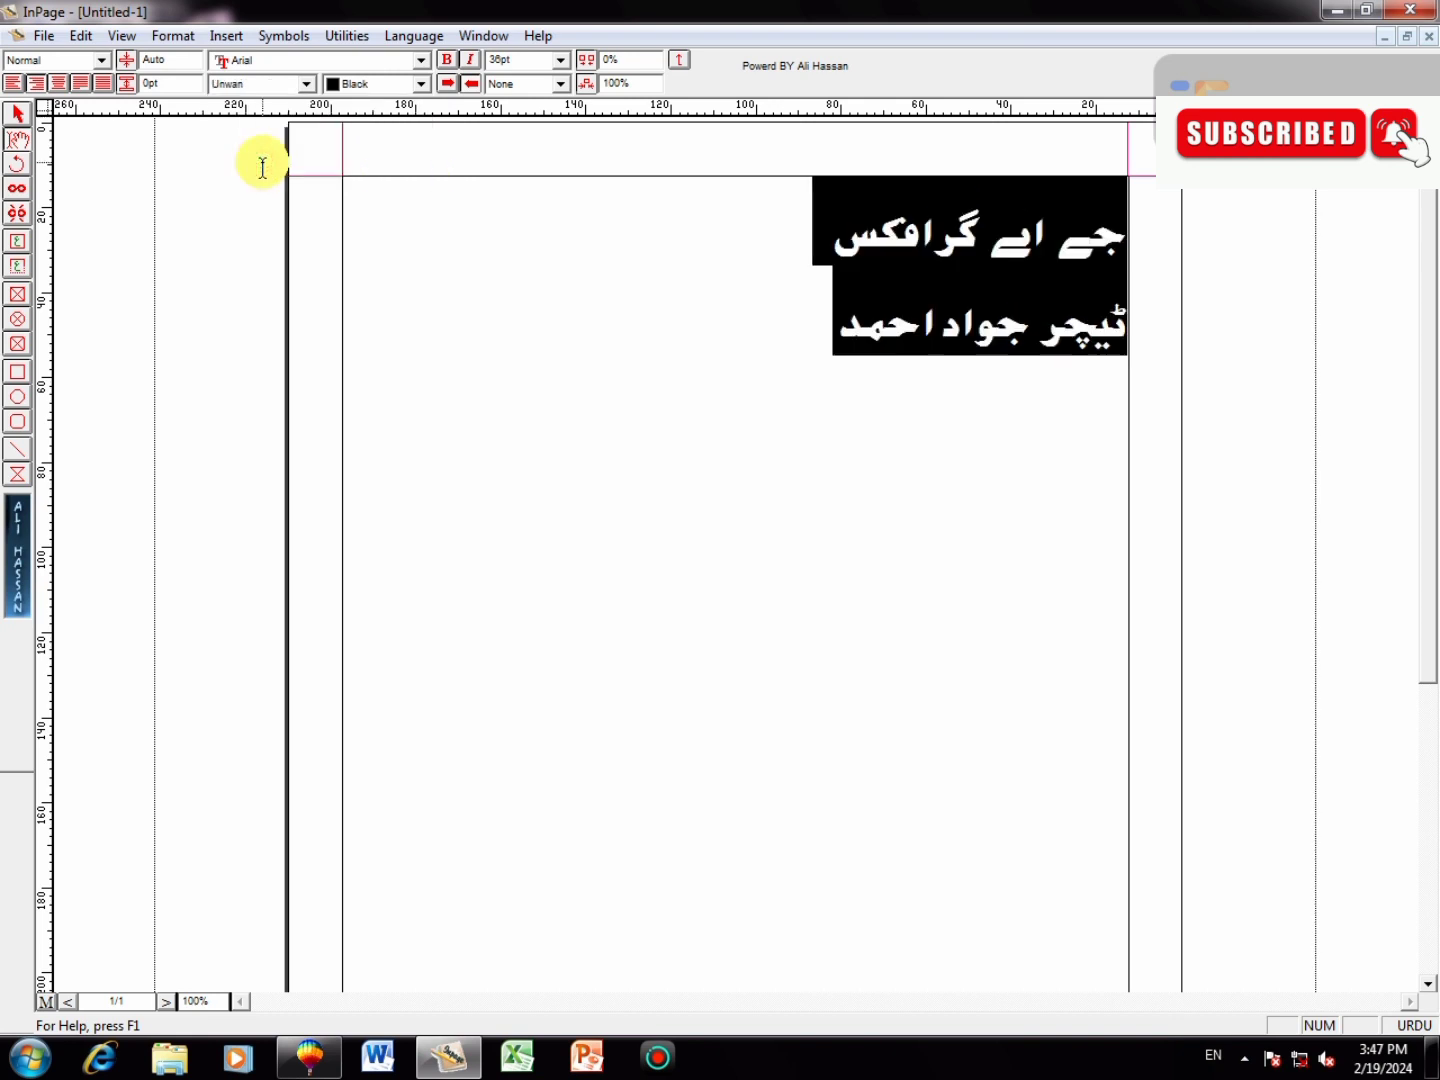
# - Try the Trad Arabic, Trad Arabic Bold, Talat and Shifa Italic fonts on the selected Urdu lines
pyautogui.click(308, 87)
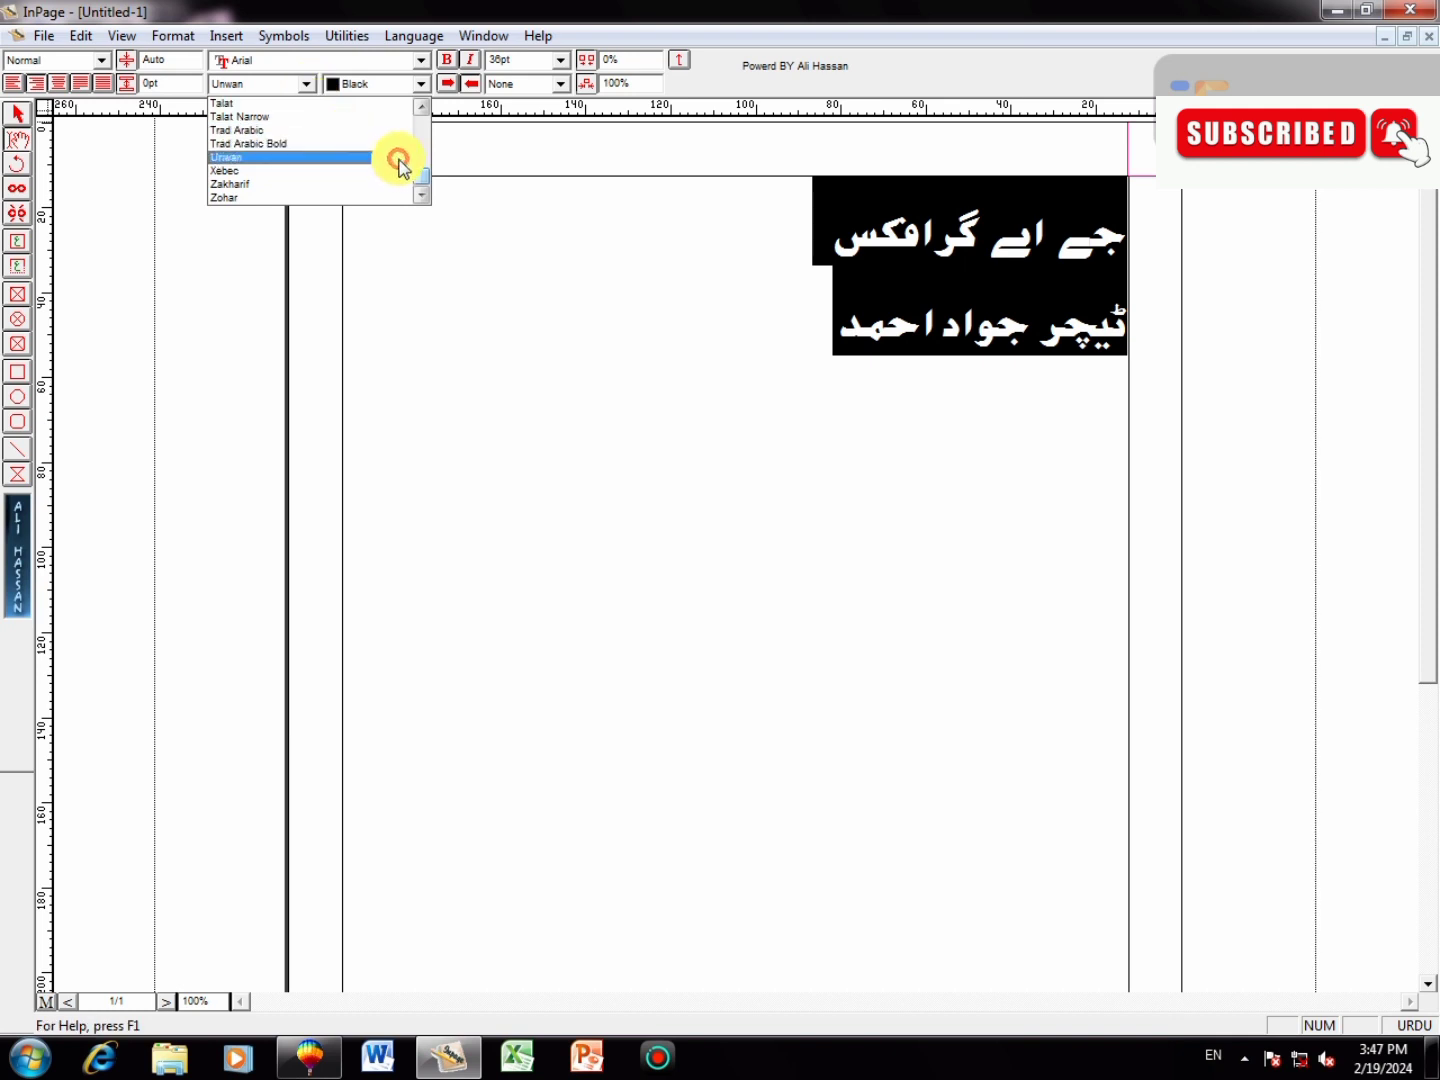
pyautogui.click(317, 131)
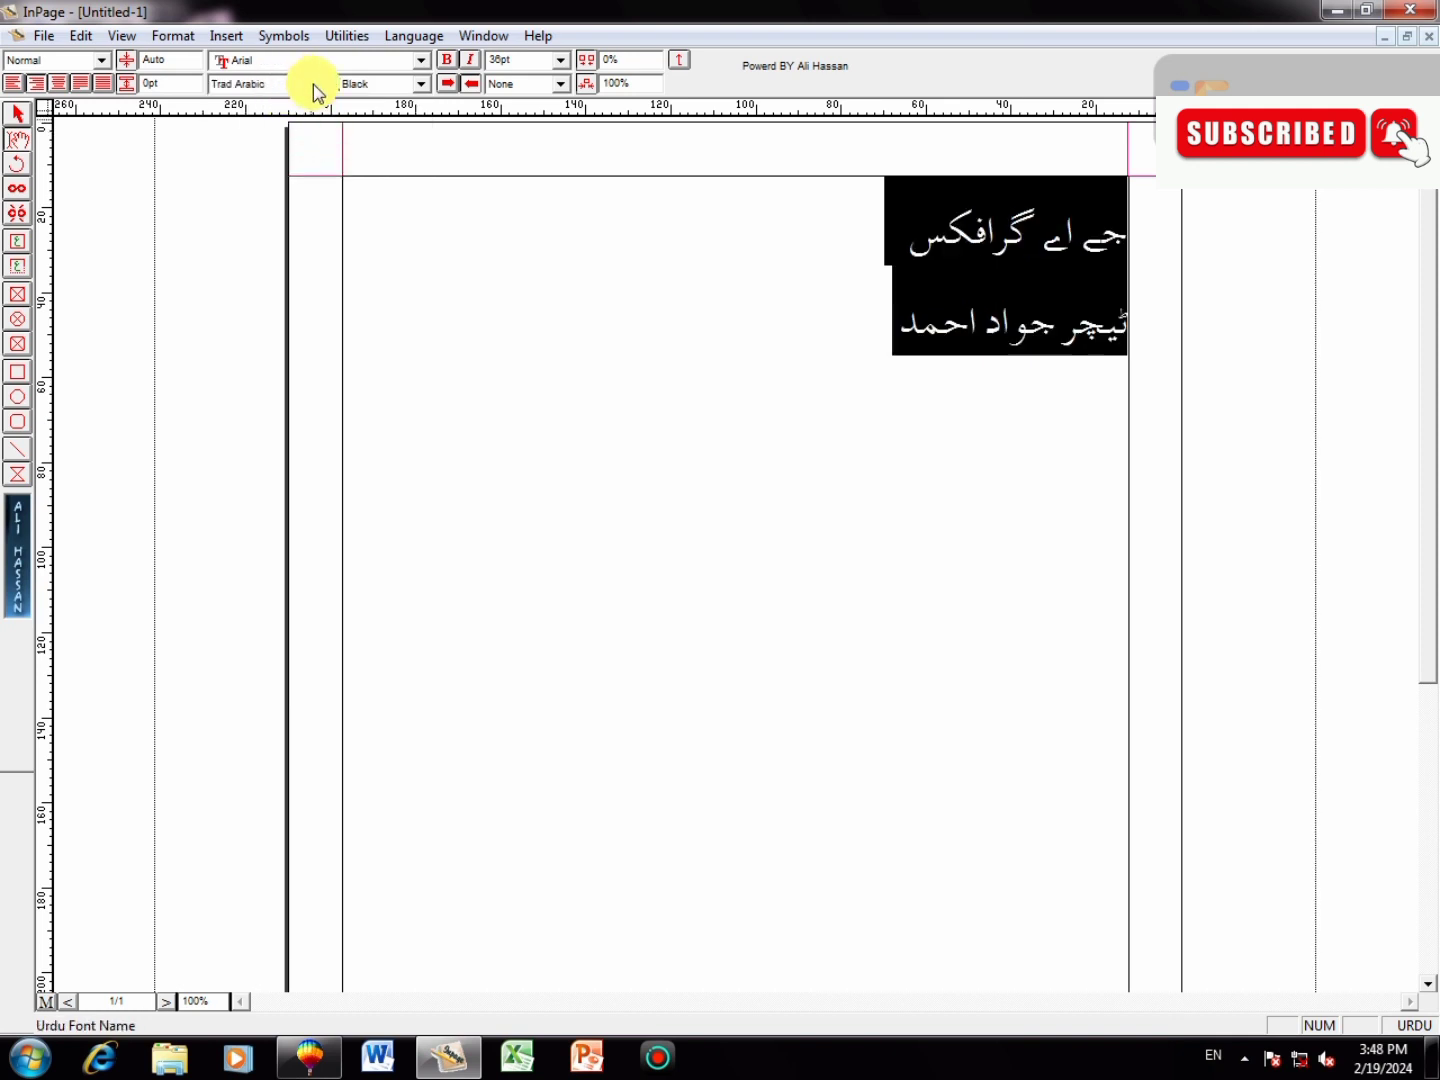
pyautogui.click(311, 87)
pyautogui.click(285, 147)
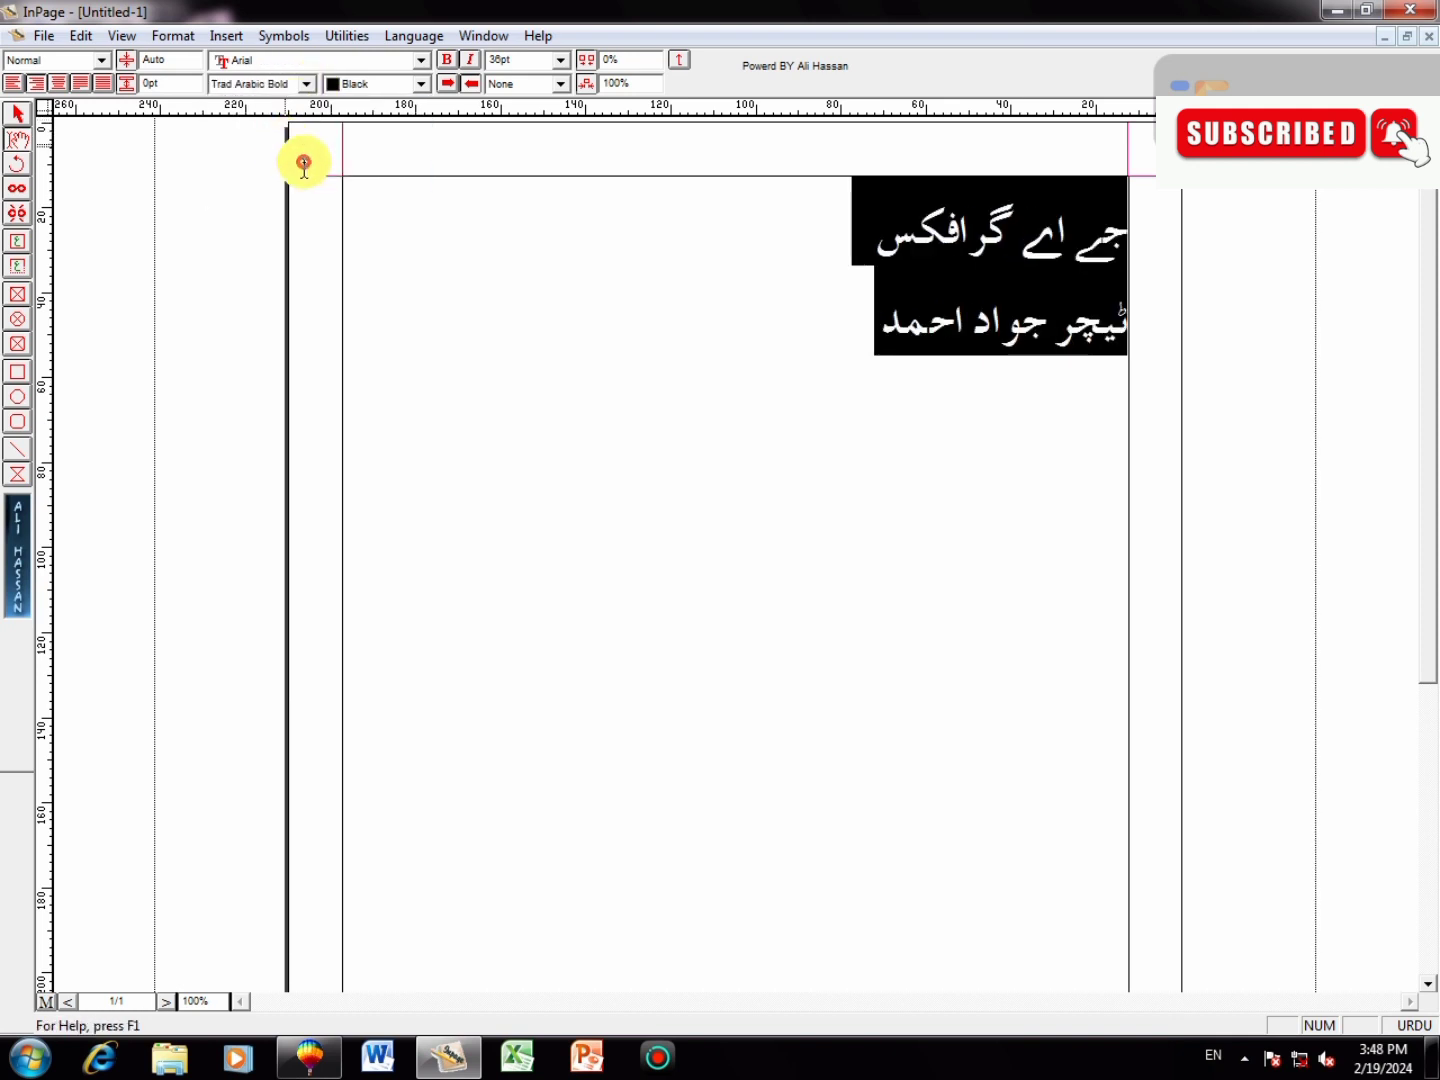
pyautogui.click(312, 88)
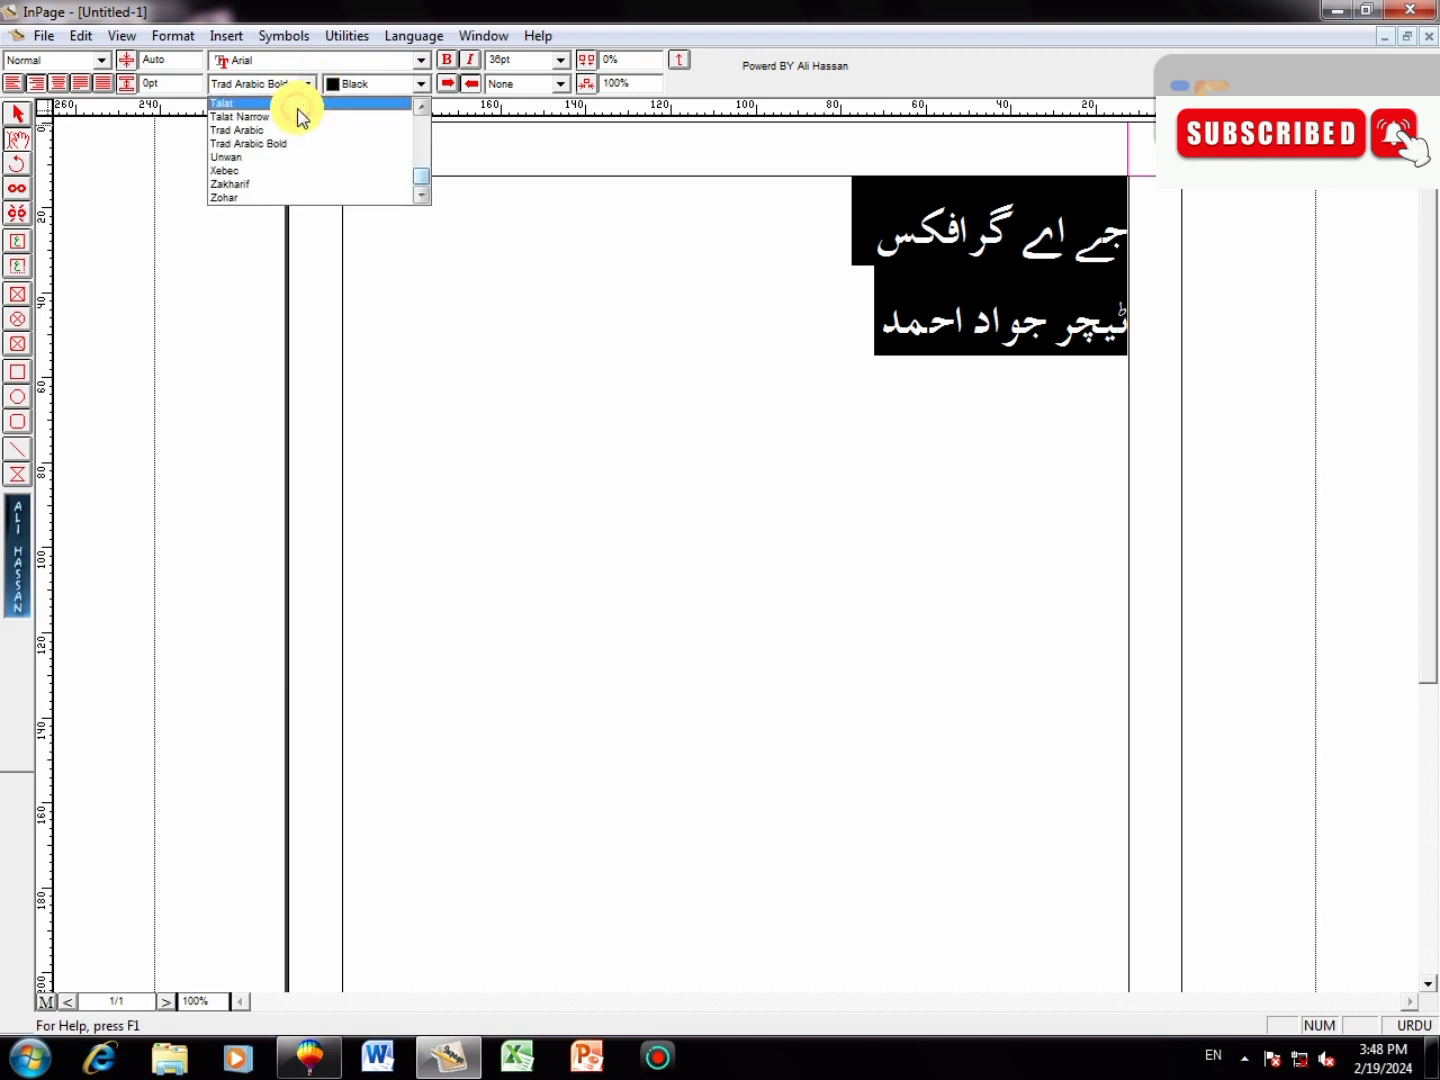
pyautogui.click(299, 112)
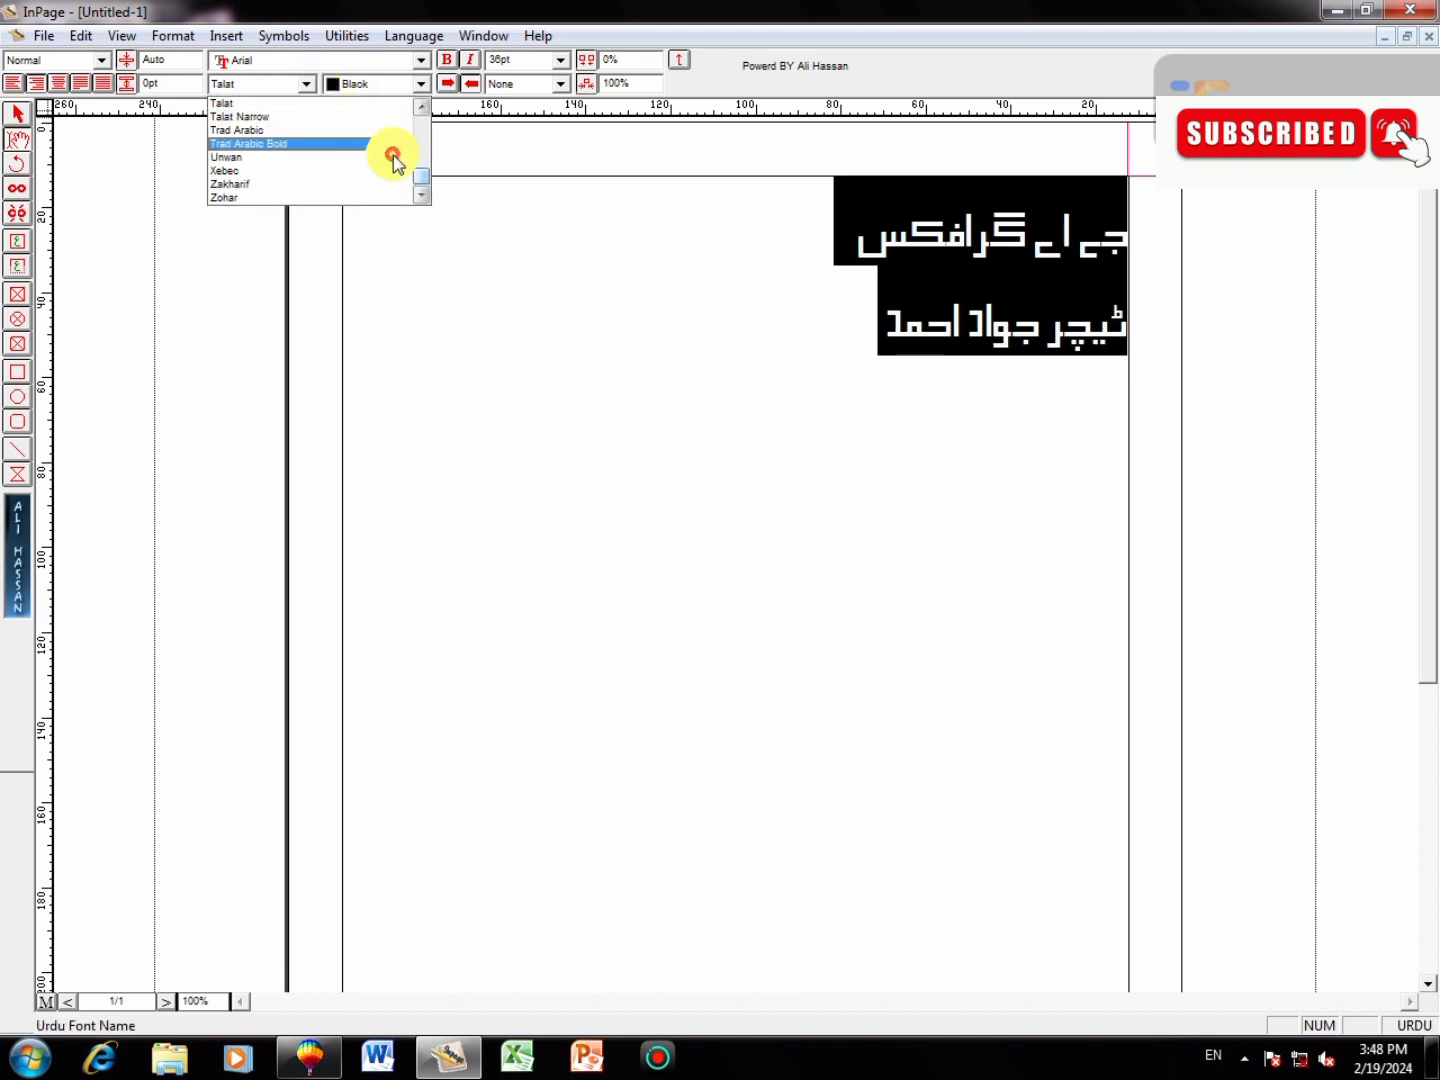
pyautogui.scroll(3, 420, 112)
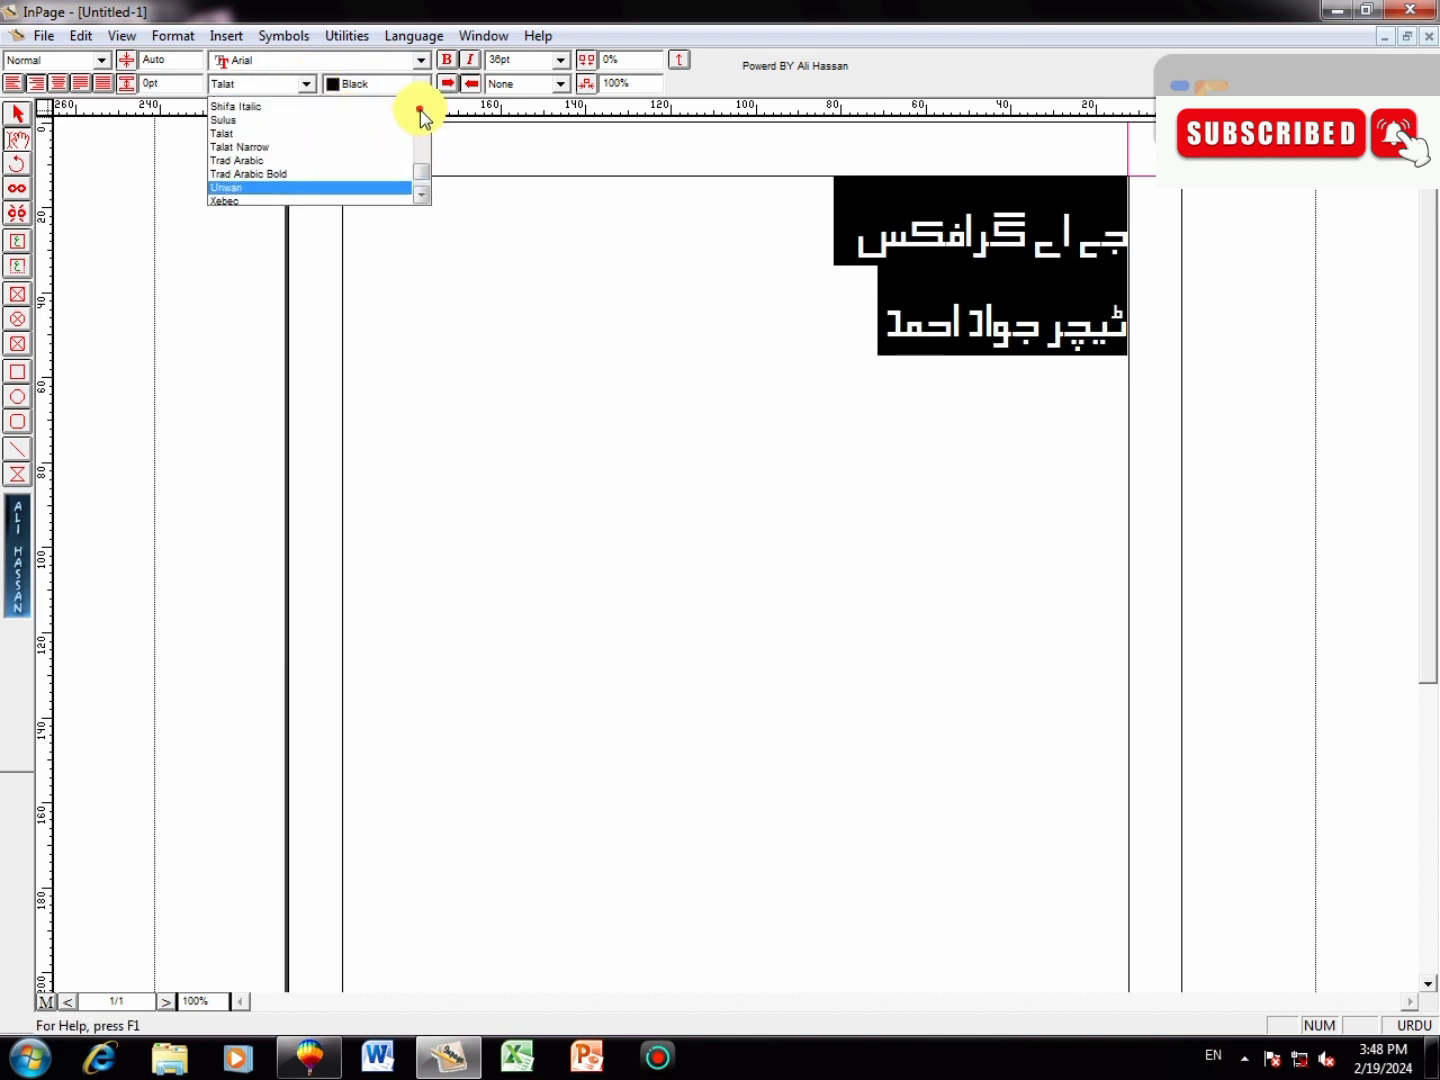
pyautogui.click(282, 122)
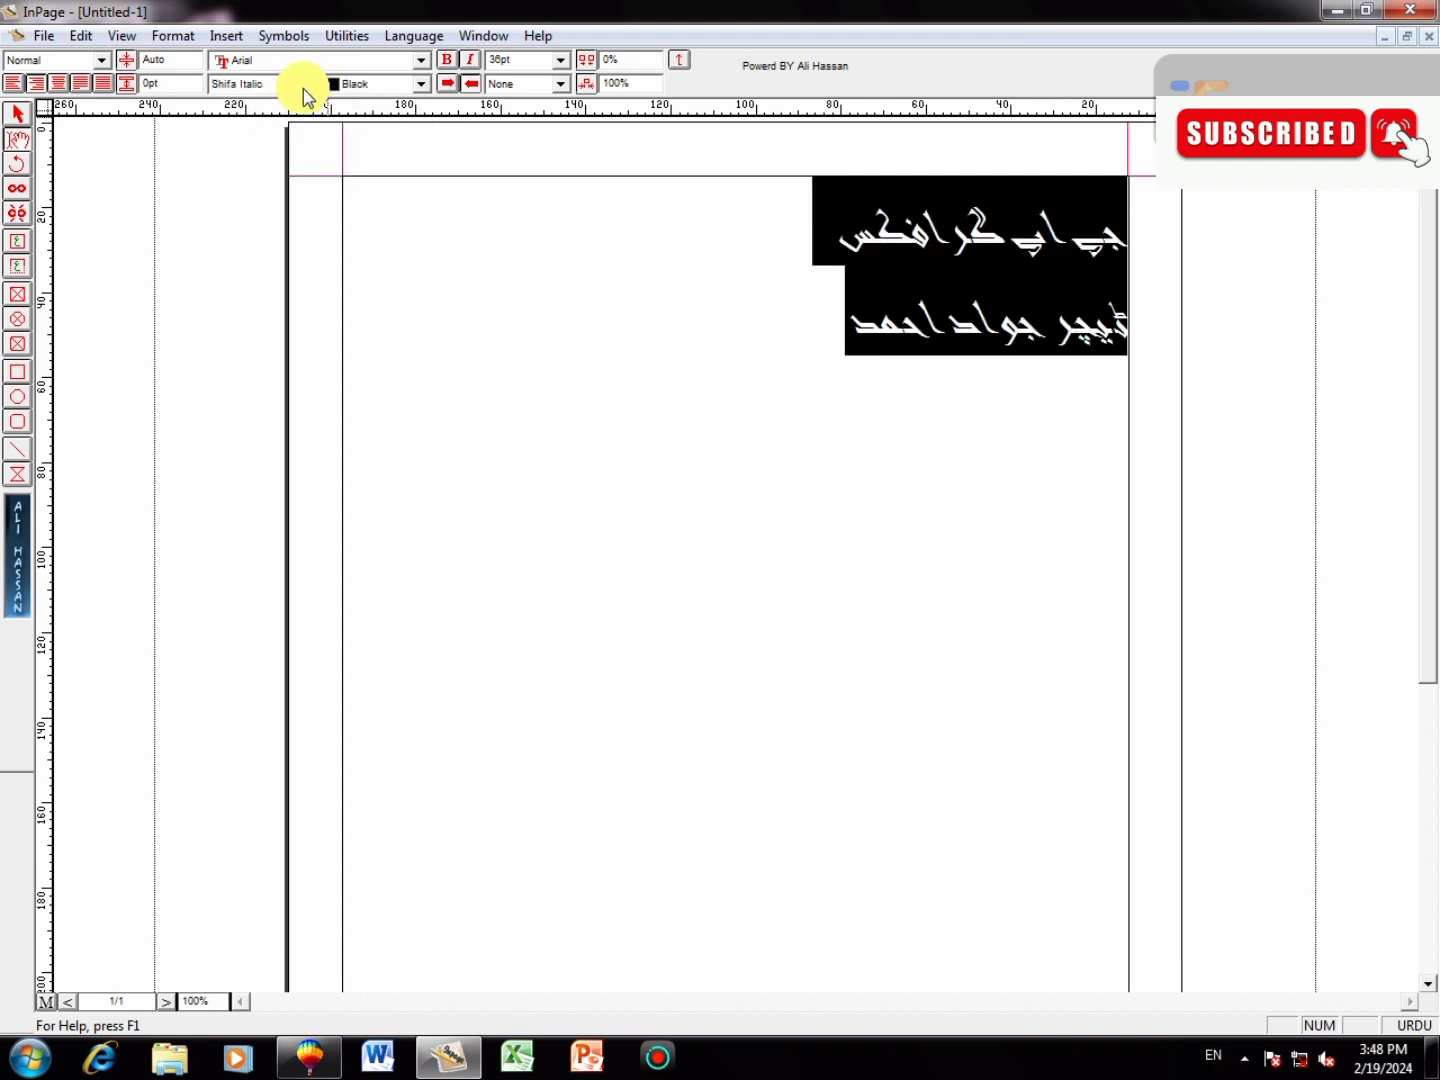
# - Set the Urdu font of both text lines to Bombay Black and deselect the text
pyautogui.click(302, 86)
pyautogui.scroll(5, 410, 156)
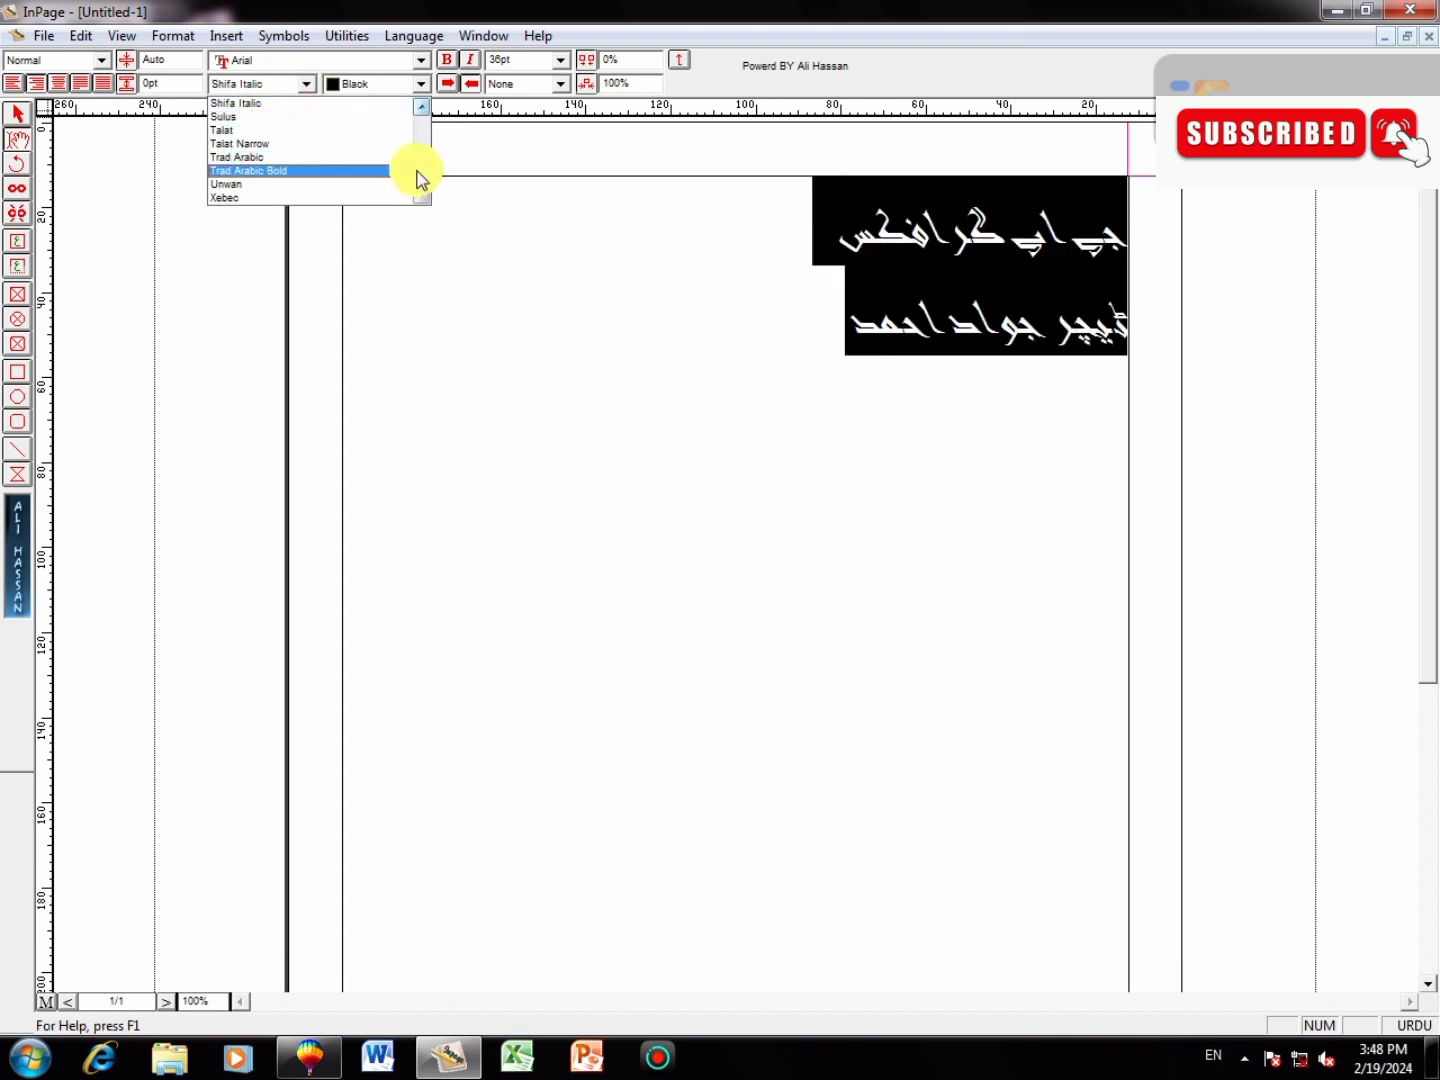
pyautogui.scroll(2, 413, 145)
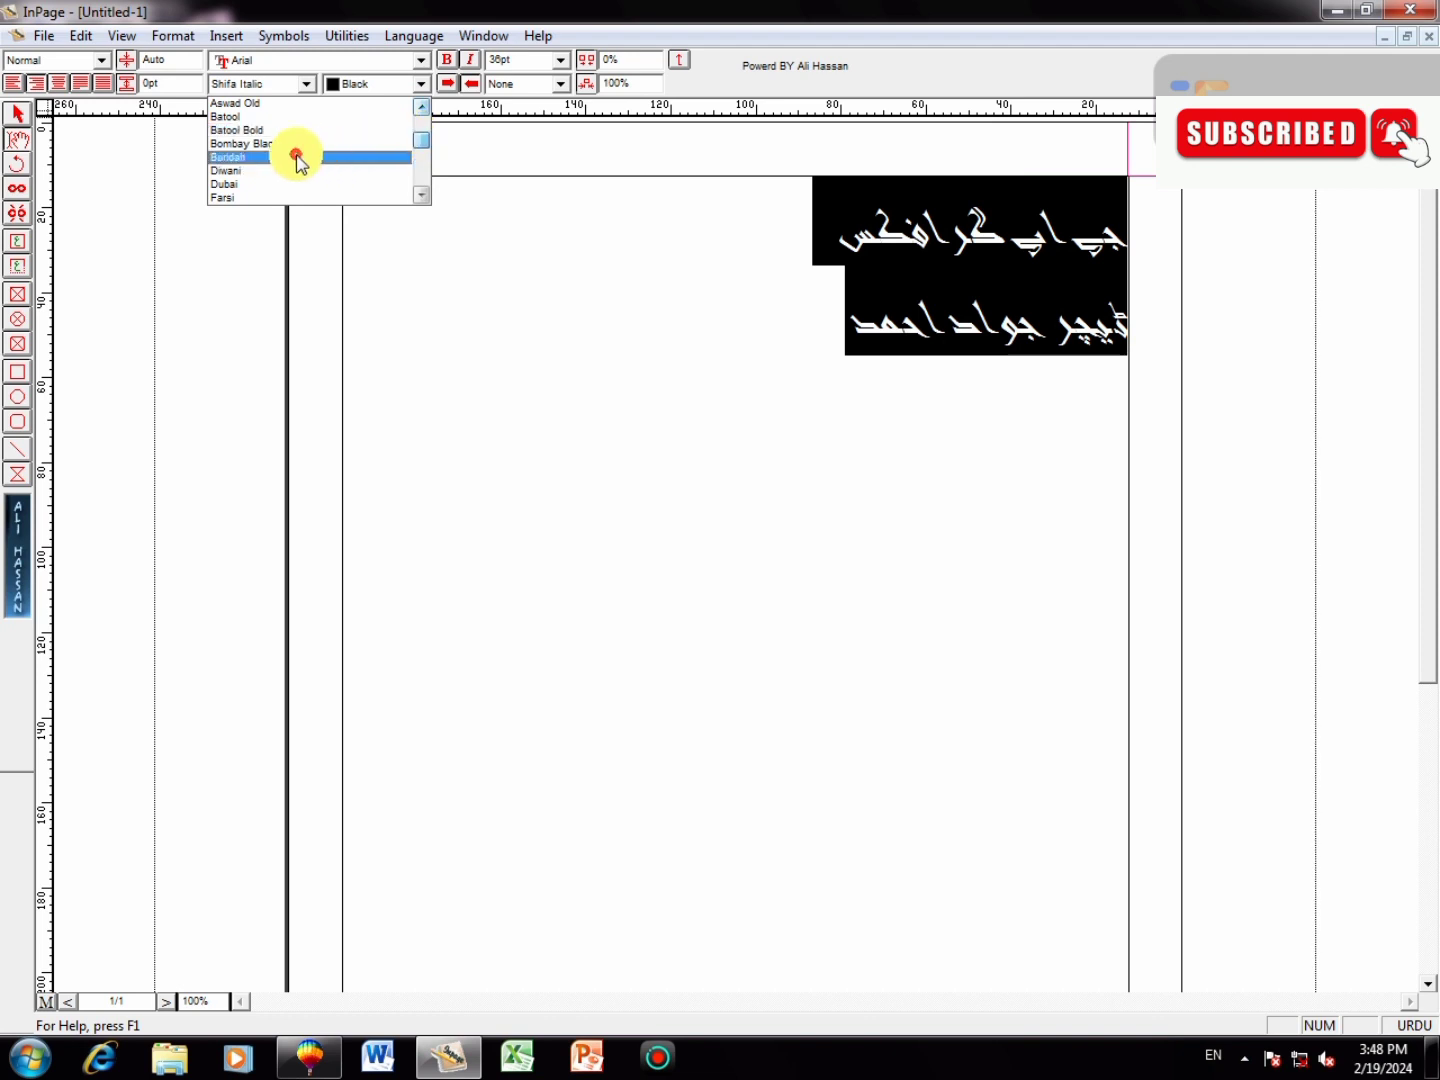
pyautogui.click(276, 147)
pyautogui.click(694, 303)
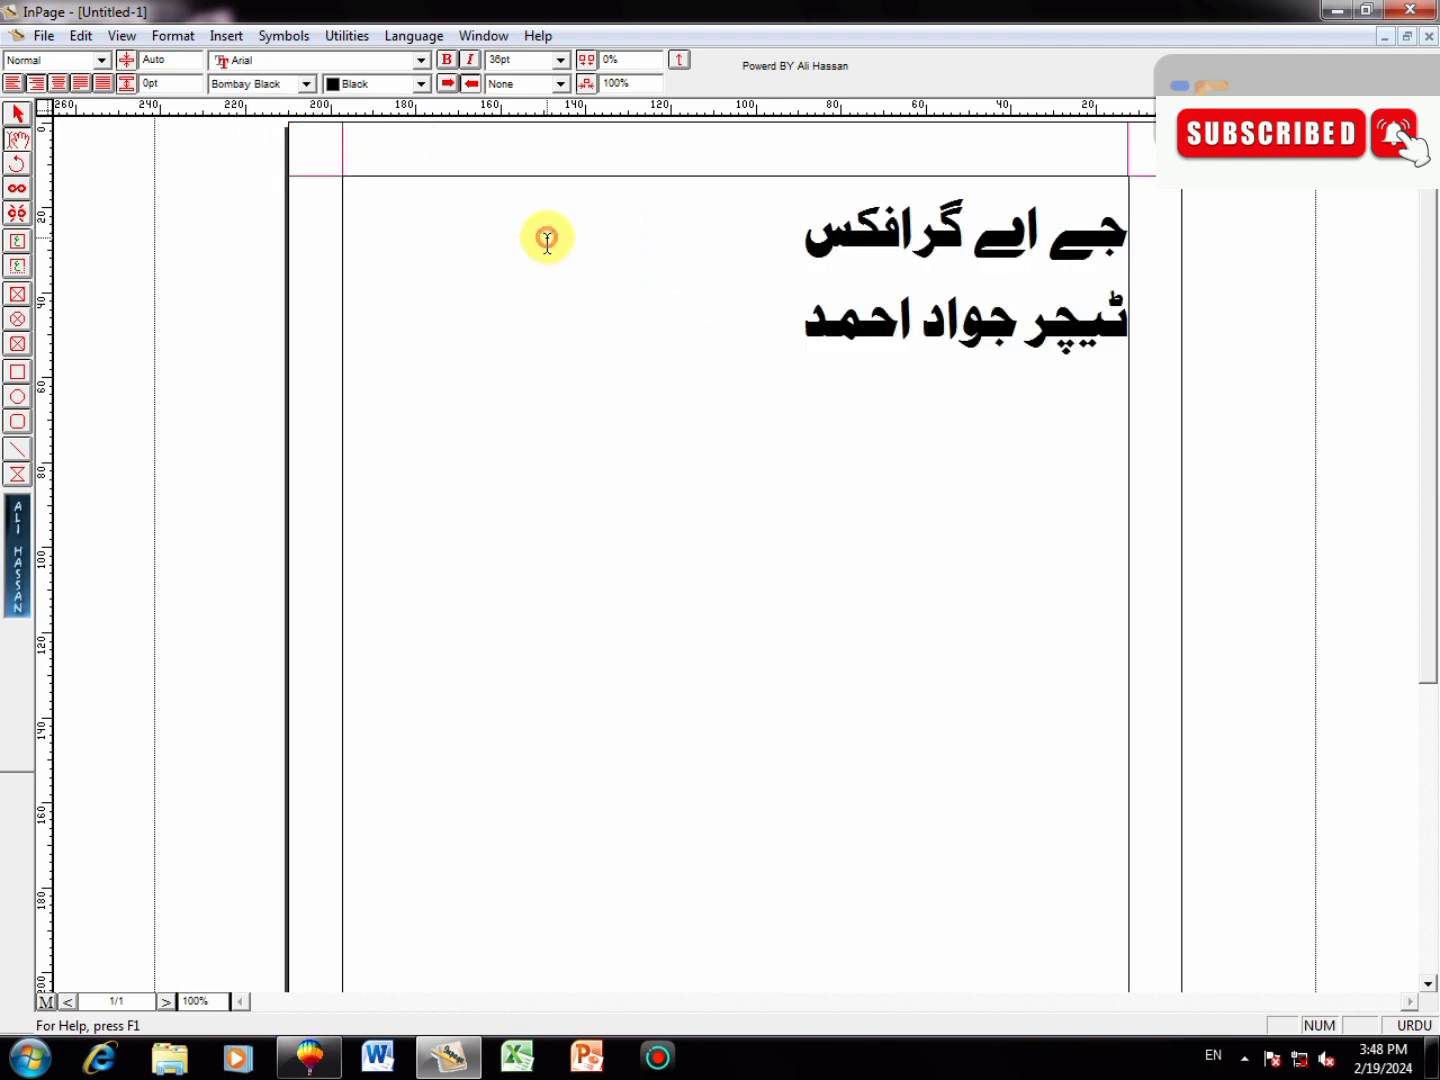
pyautogui.moveTo(770, 361); pyautogui.dragTo(1151, 247)
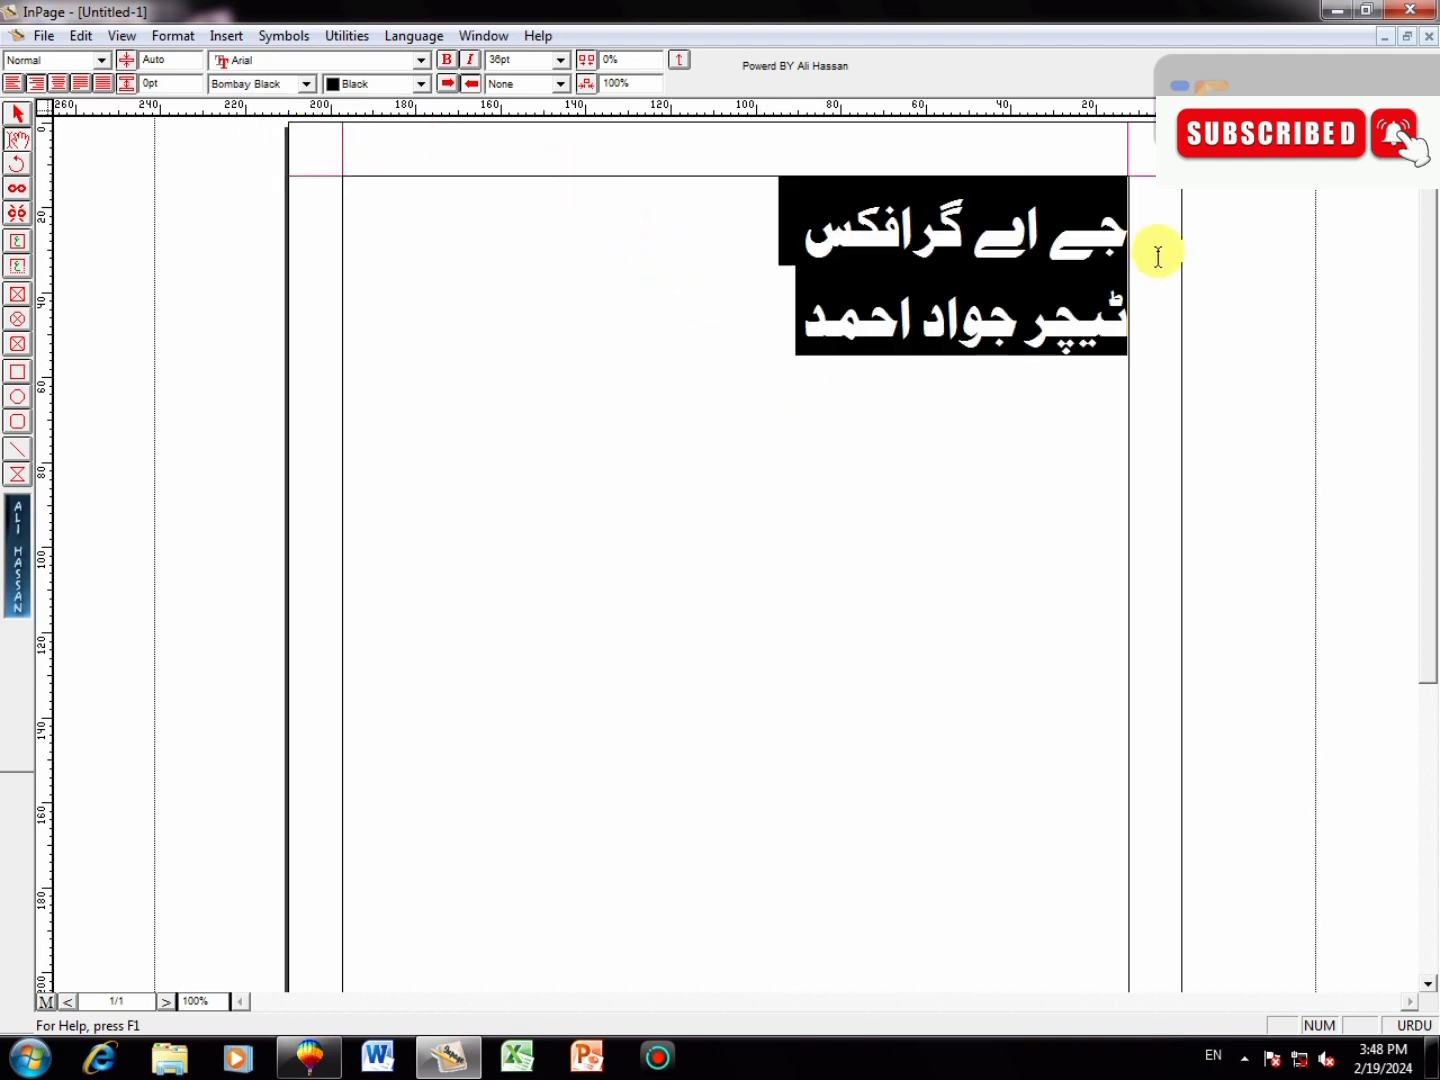
pyautogui.click(850, 506)
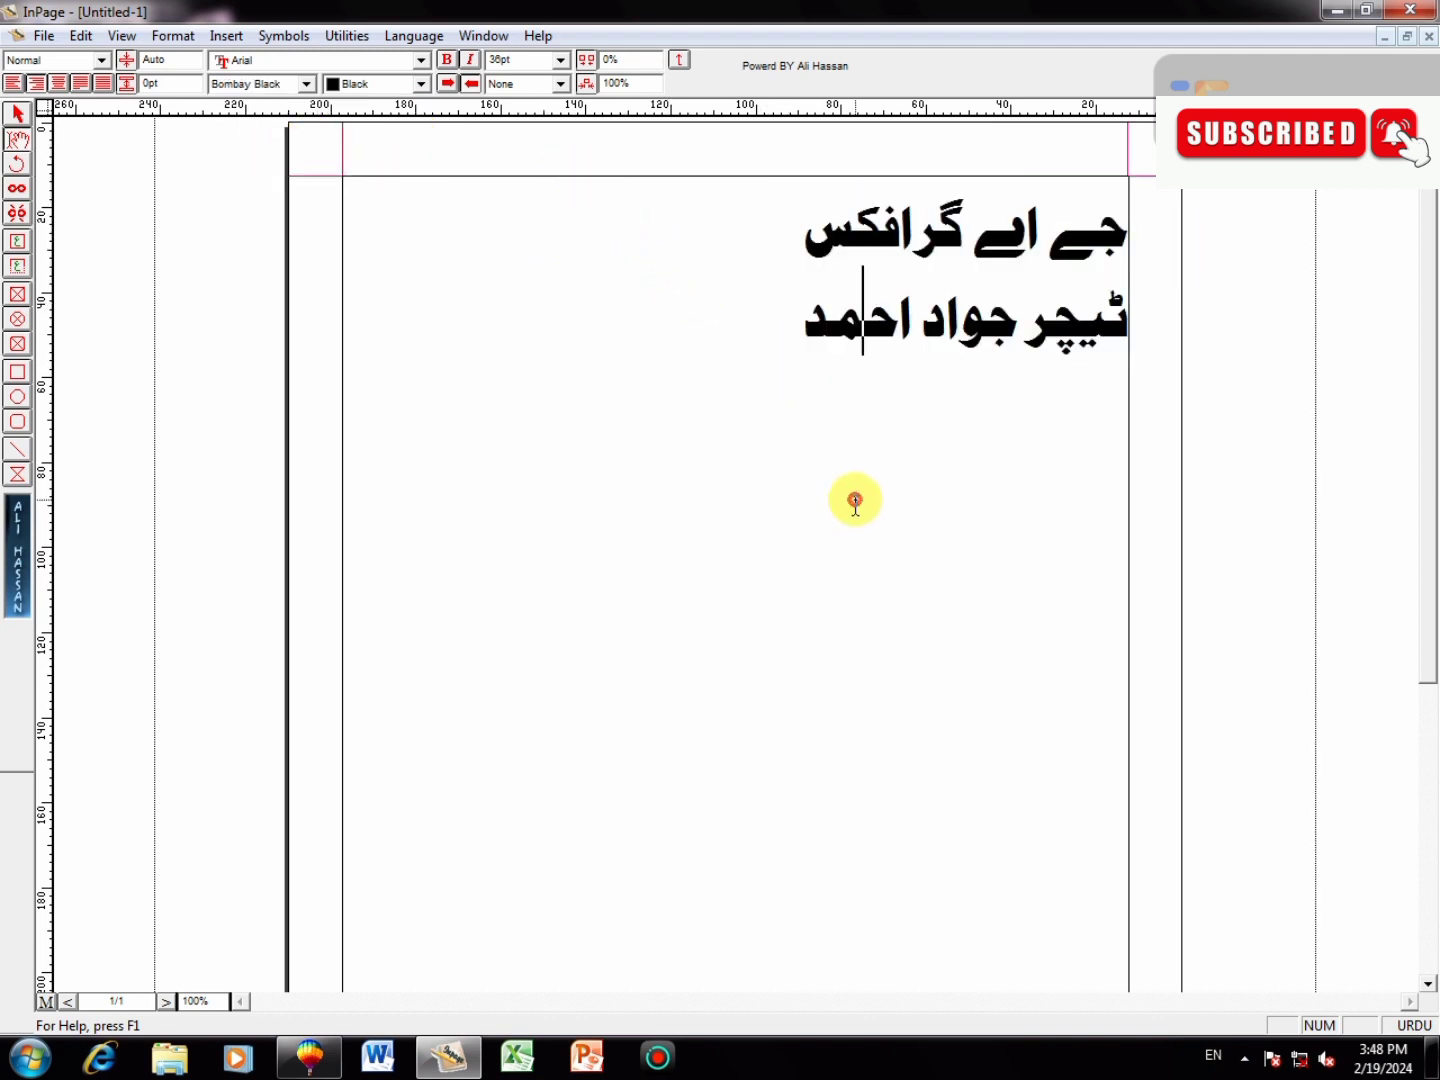
pyautogui.click(316, 1055)
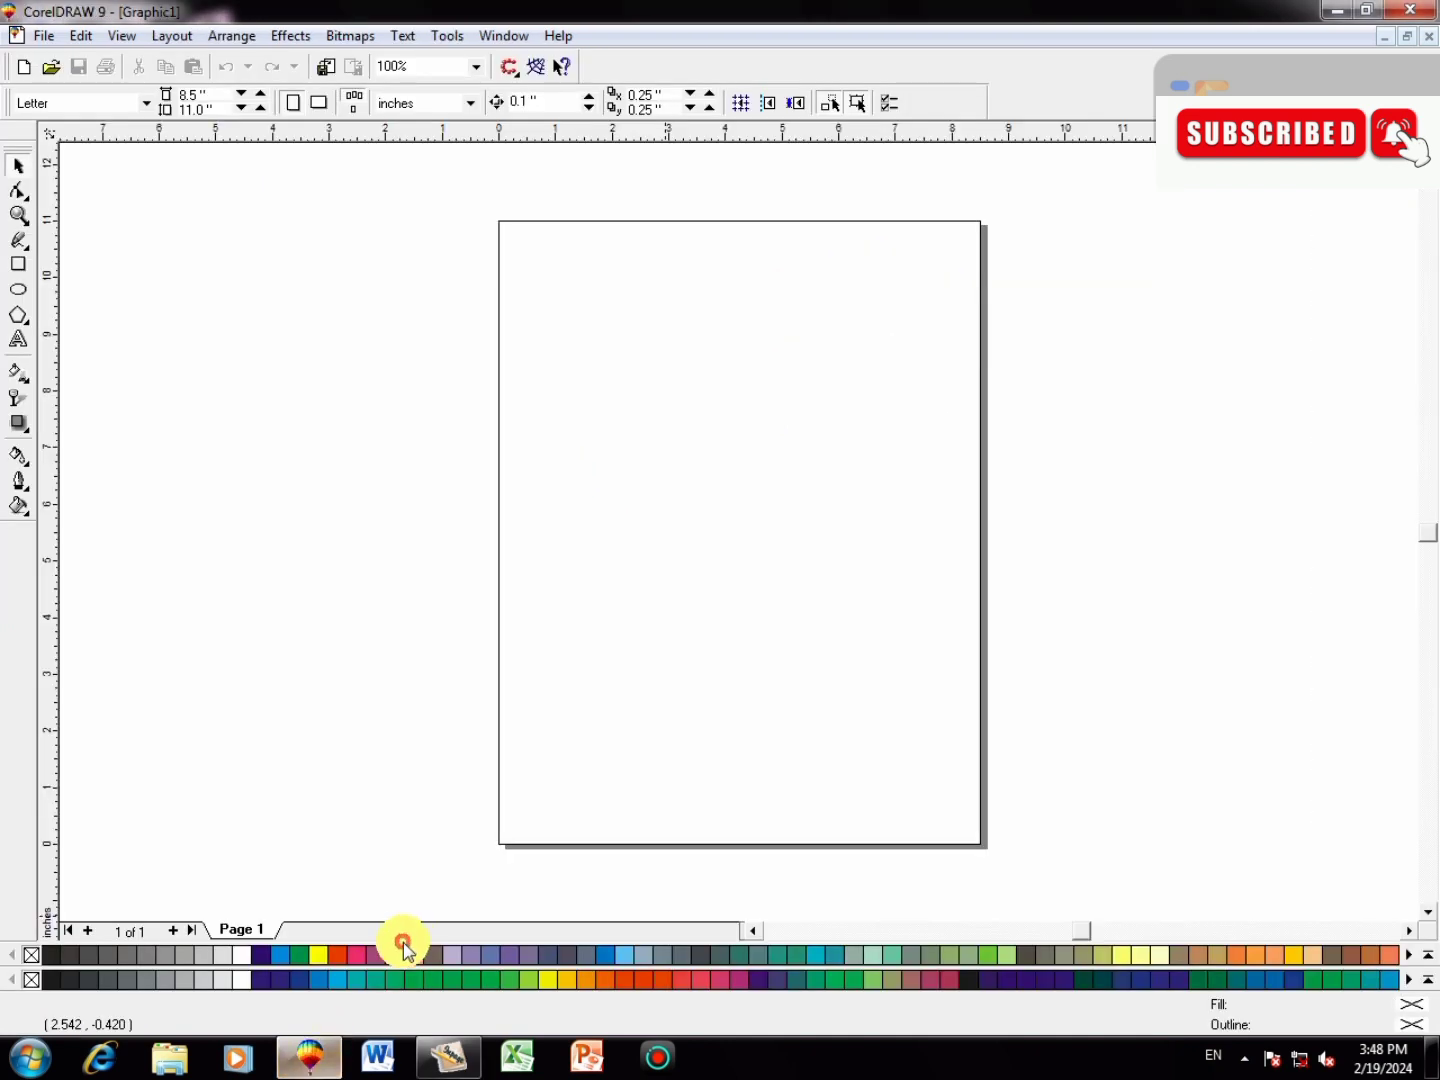
pyautogui.click(318, 1058)
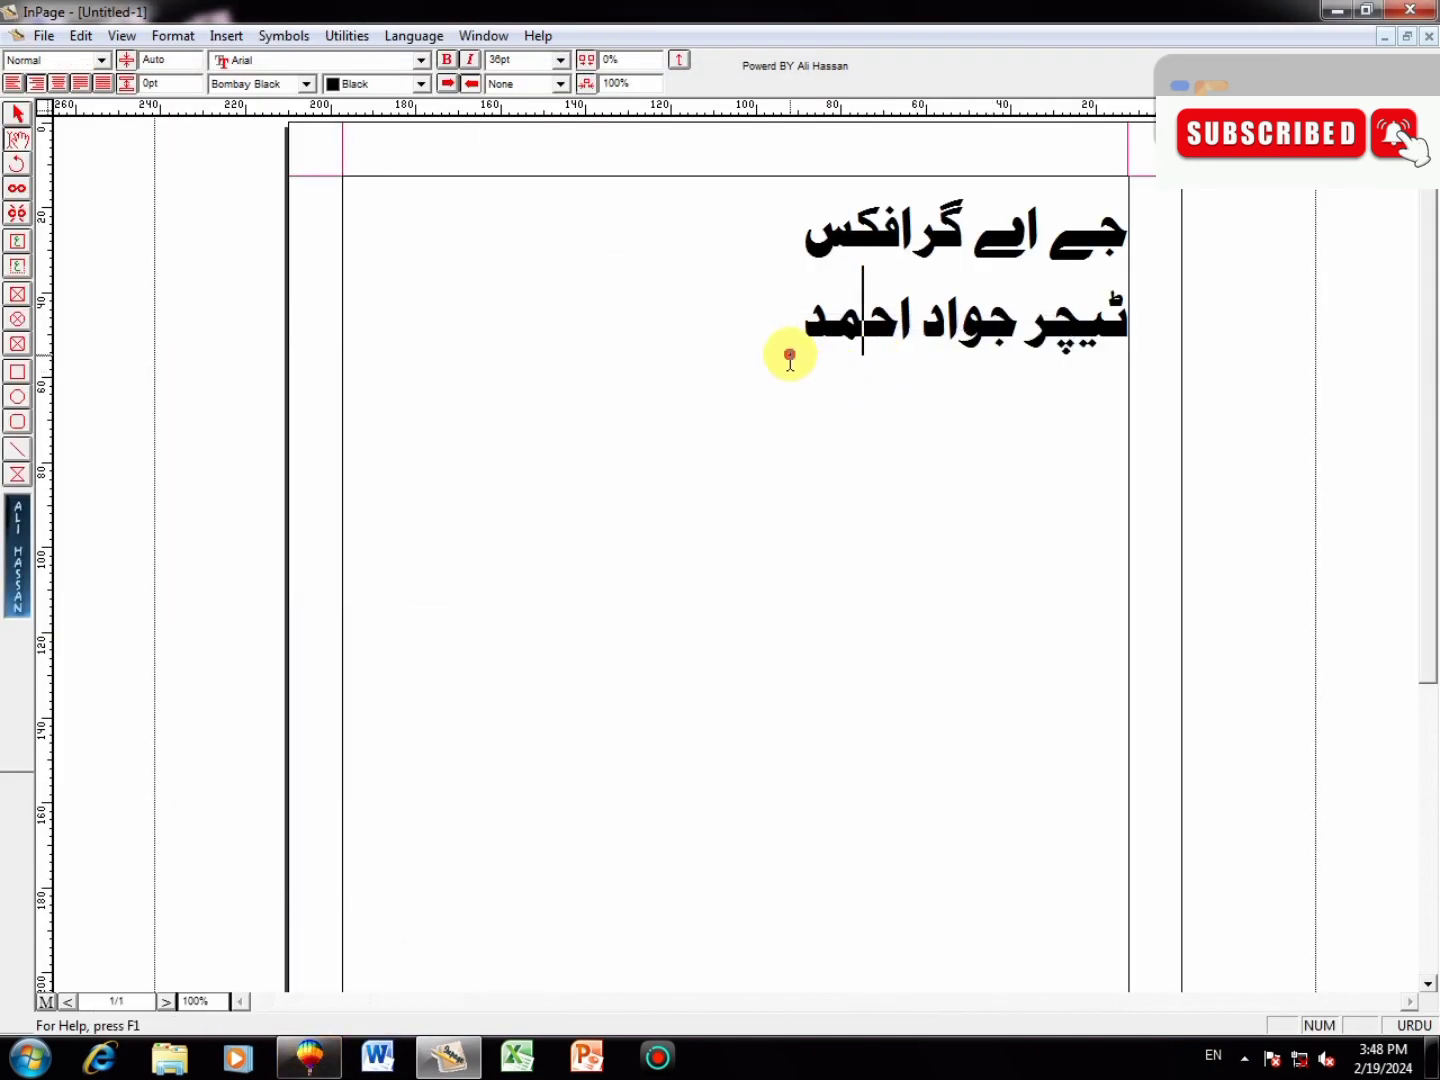
pyautogui.click(789, 345)
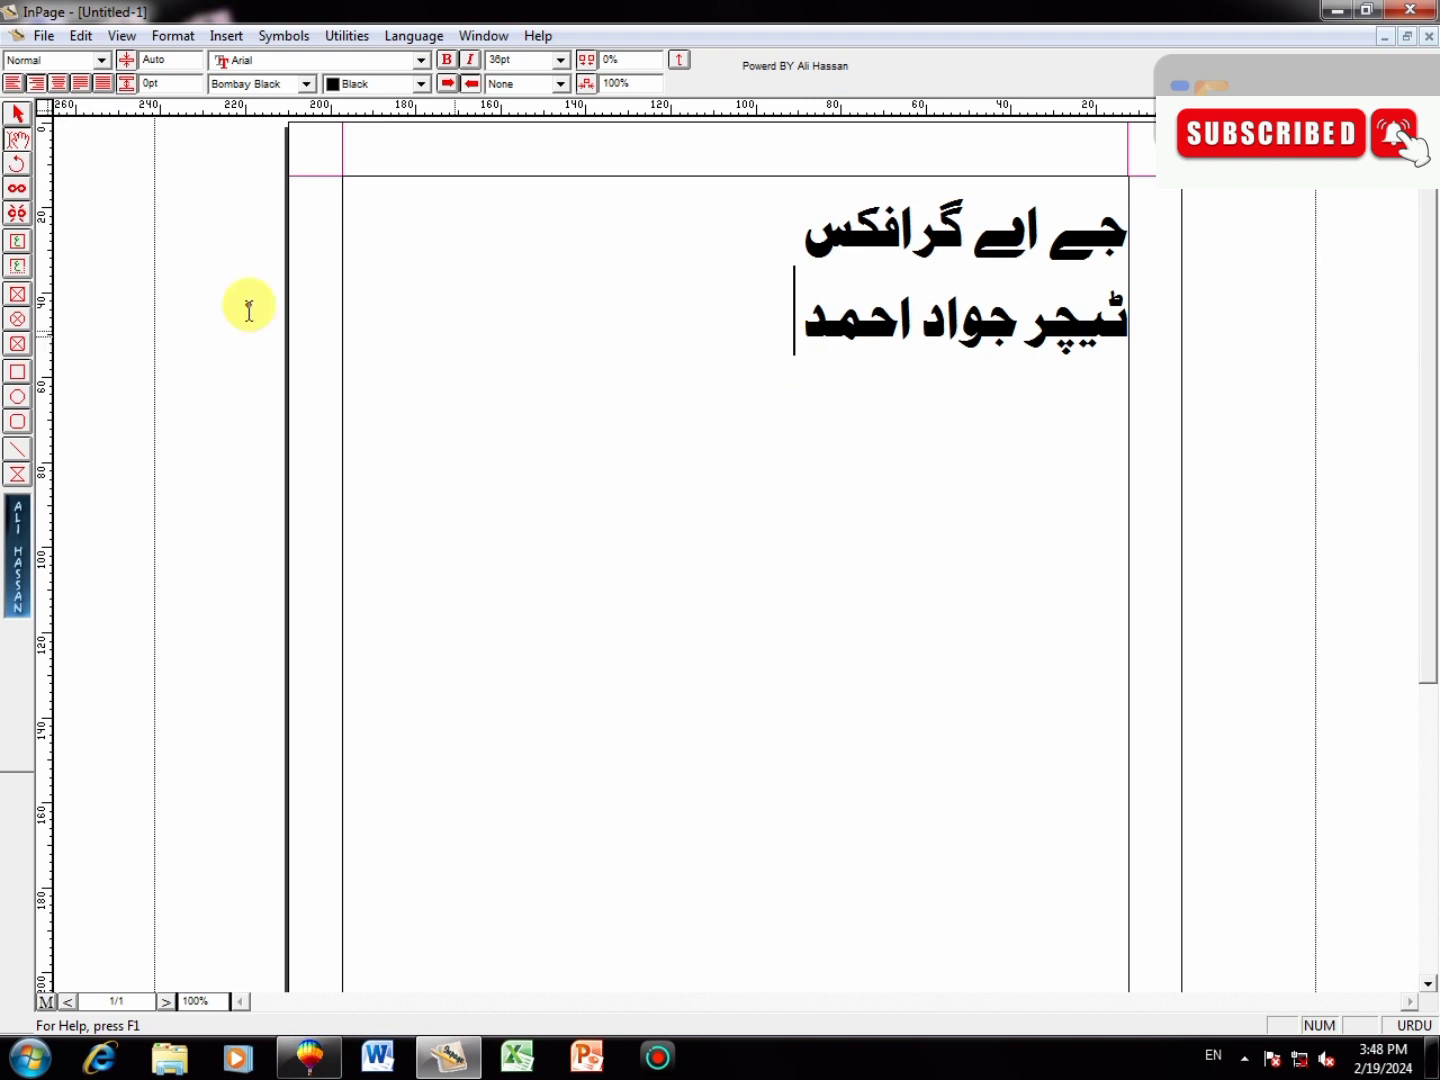
# - Select the text box containing the two Urdu lines as an object and copy it
pyautogui.click(17, 114)
pyautogui.click(619, 337)
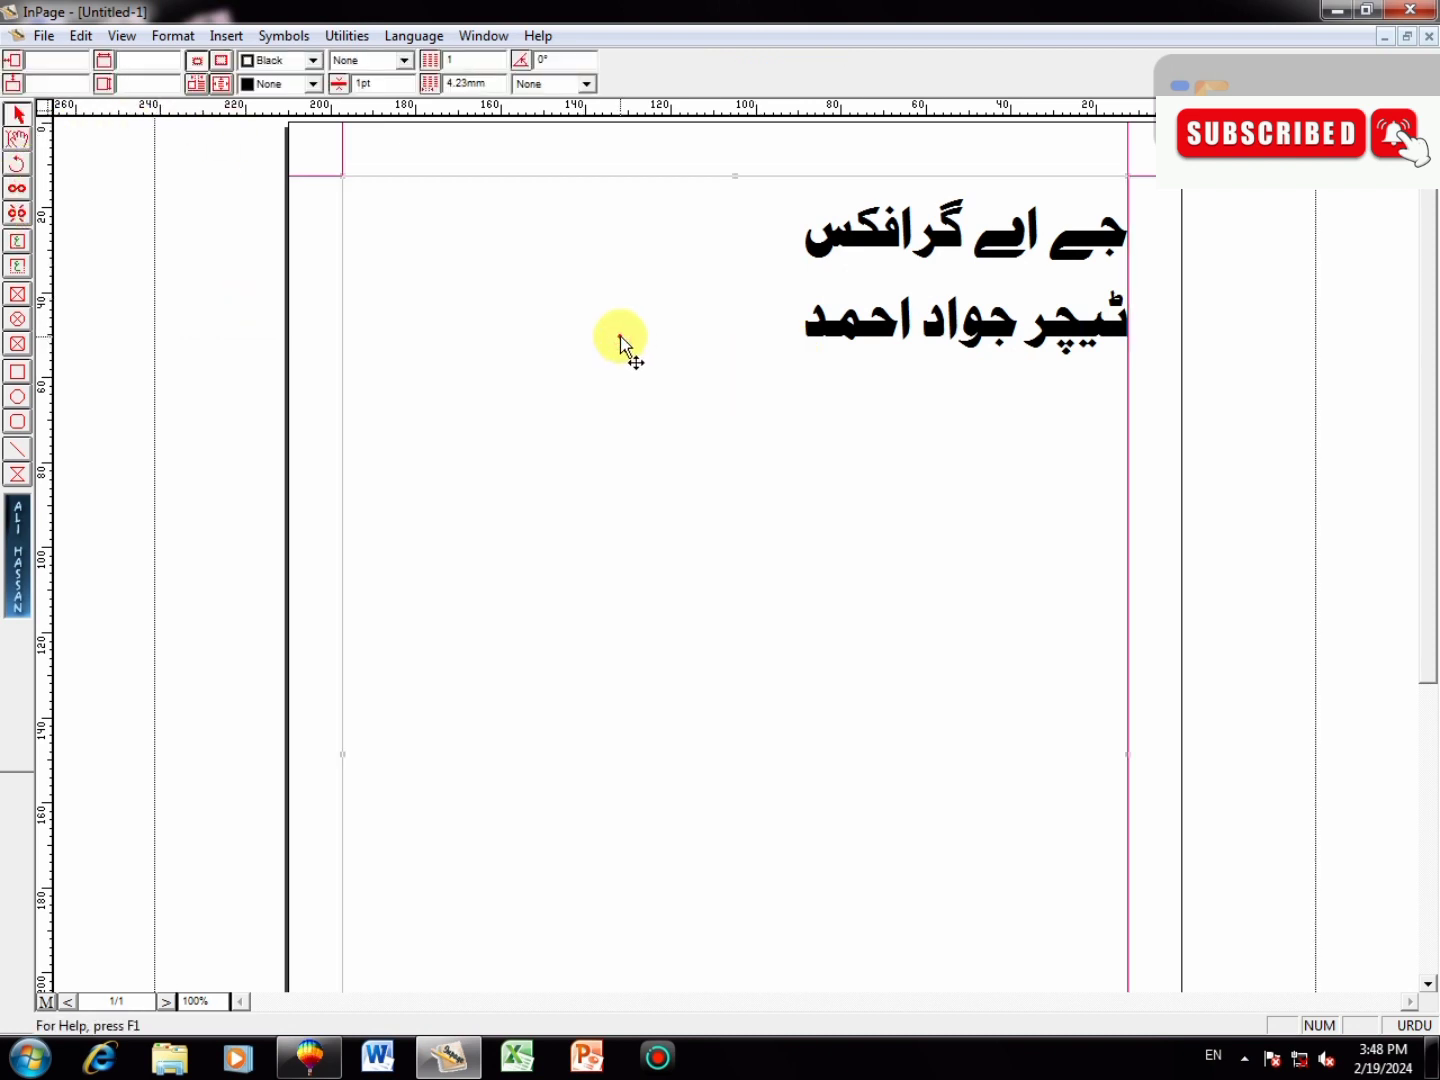
pyautogui.rightClick(622, 342)
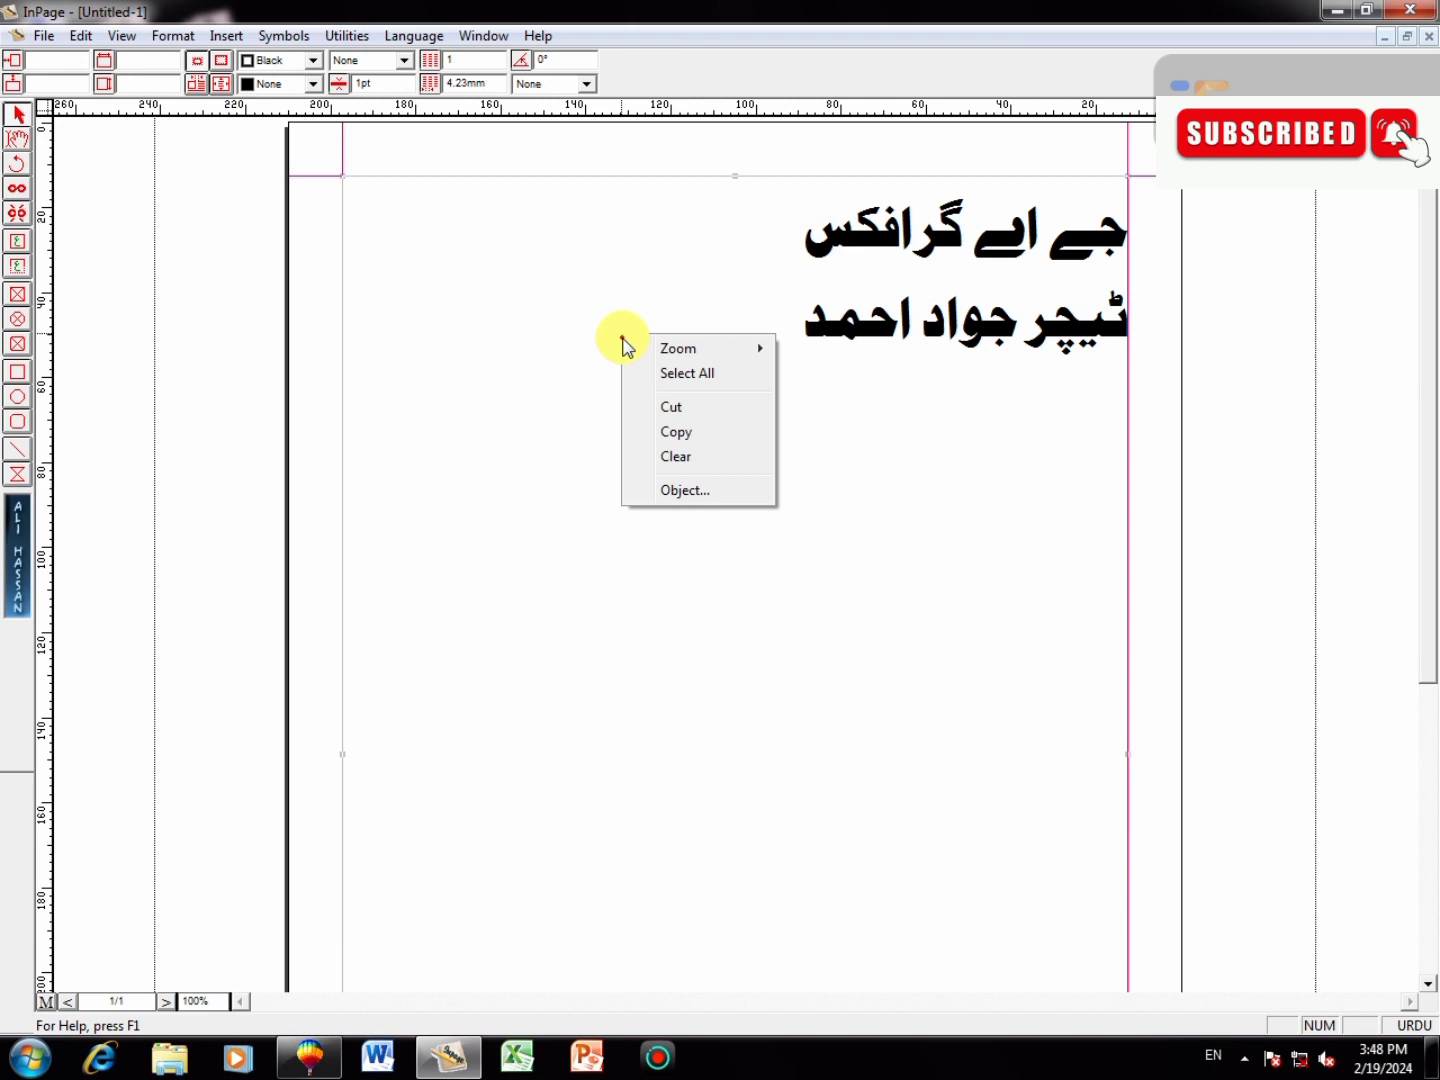
pyautogui.click(670, 428)
# - Switch to CorelDRAW and paste the copied Urdu text into the blank letter-size document
pyautogui.click(316, 1057)
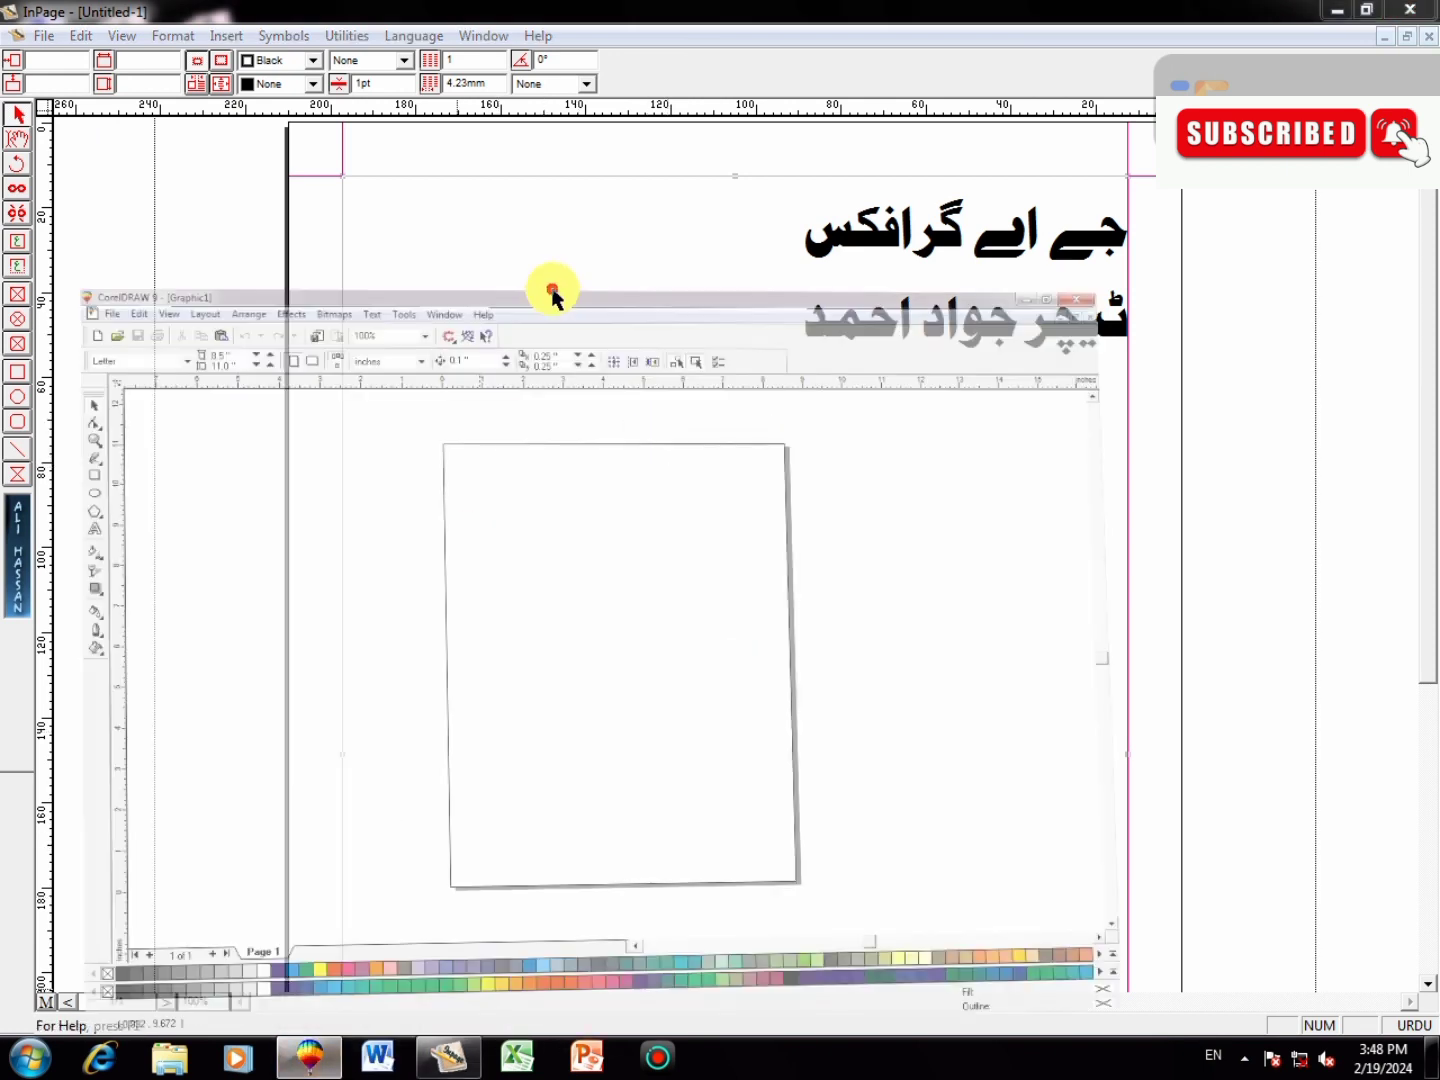
pyautogui.scroll(-4, 667, 398)
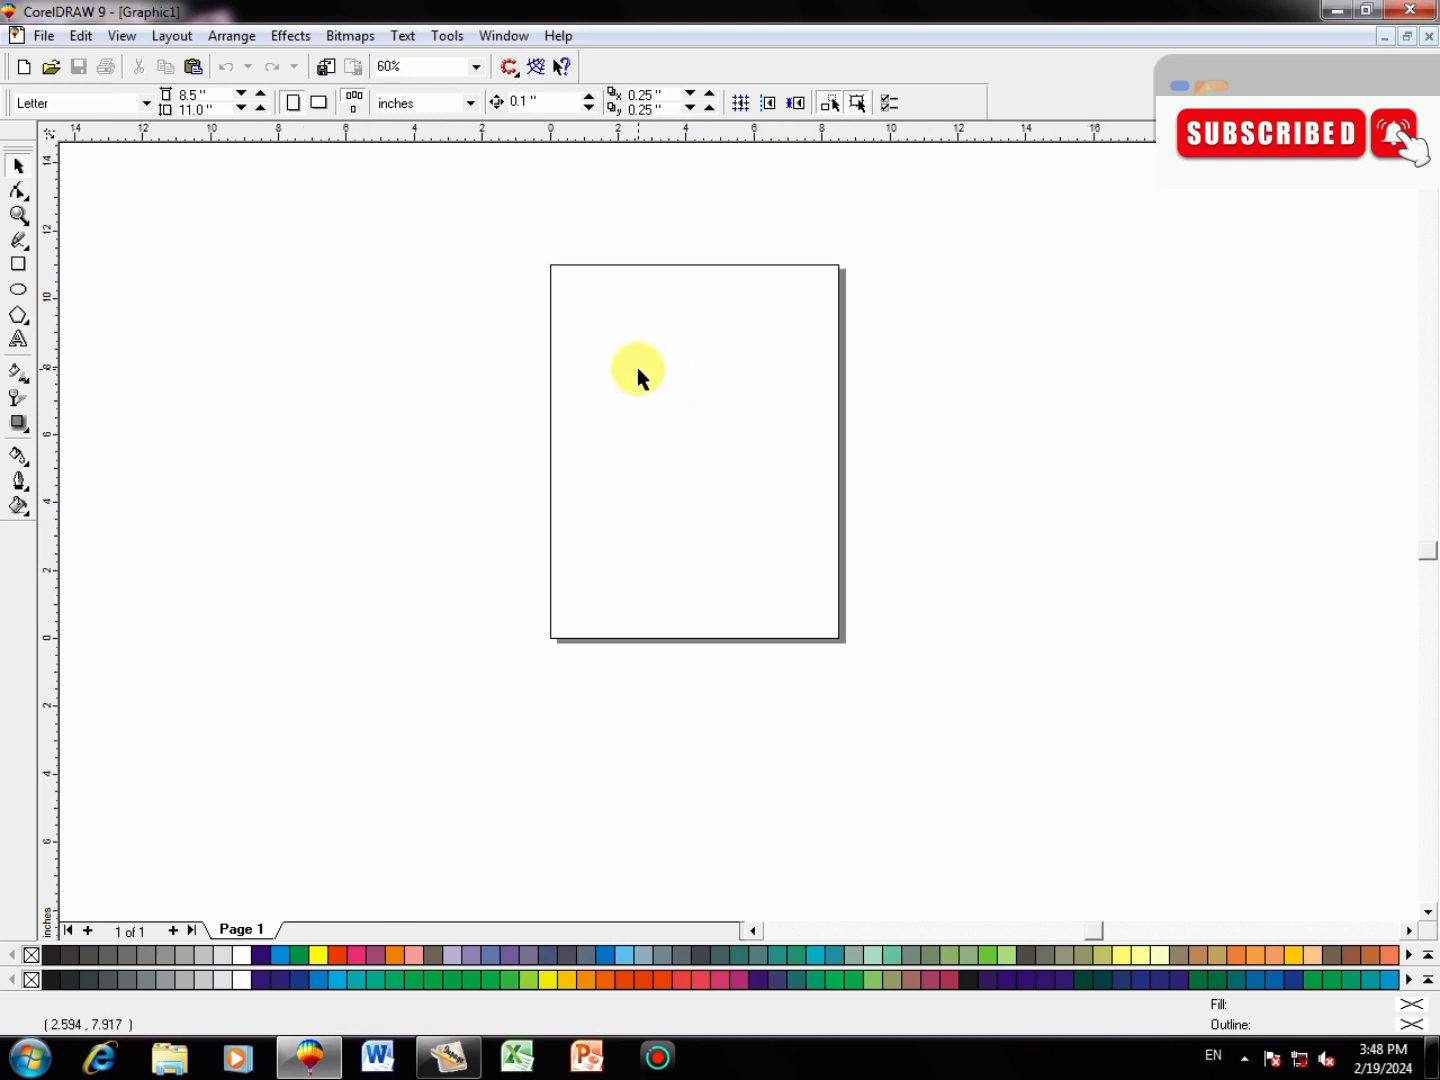
pyautogui.rightClick(638, 370)
pyautogui.click(732, 520)
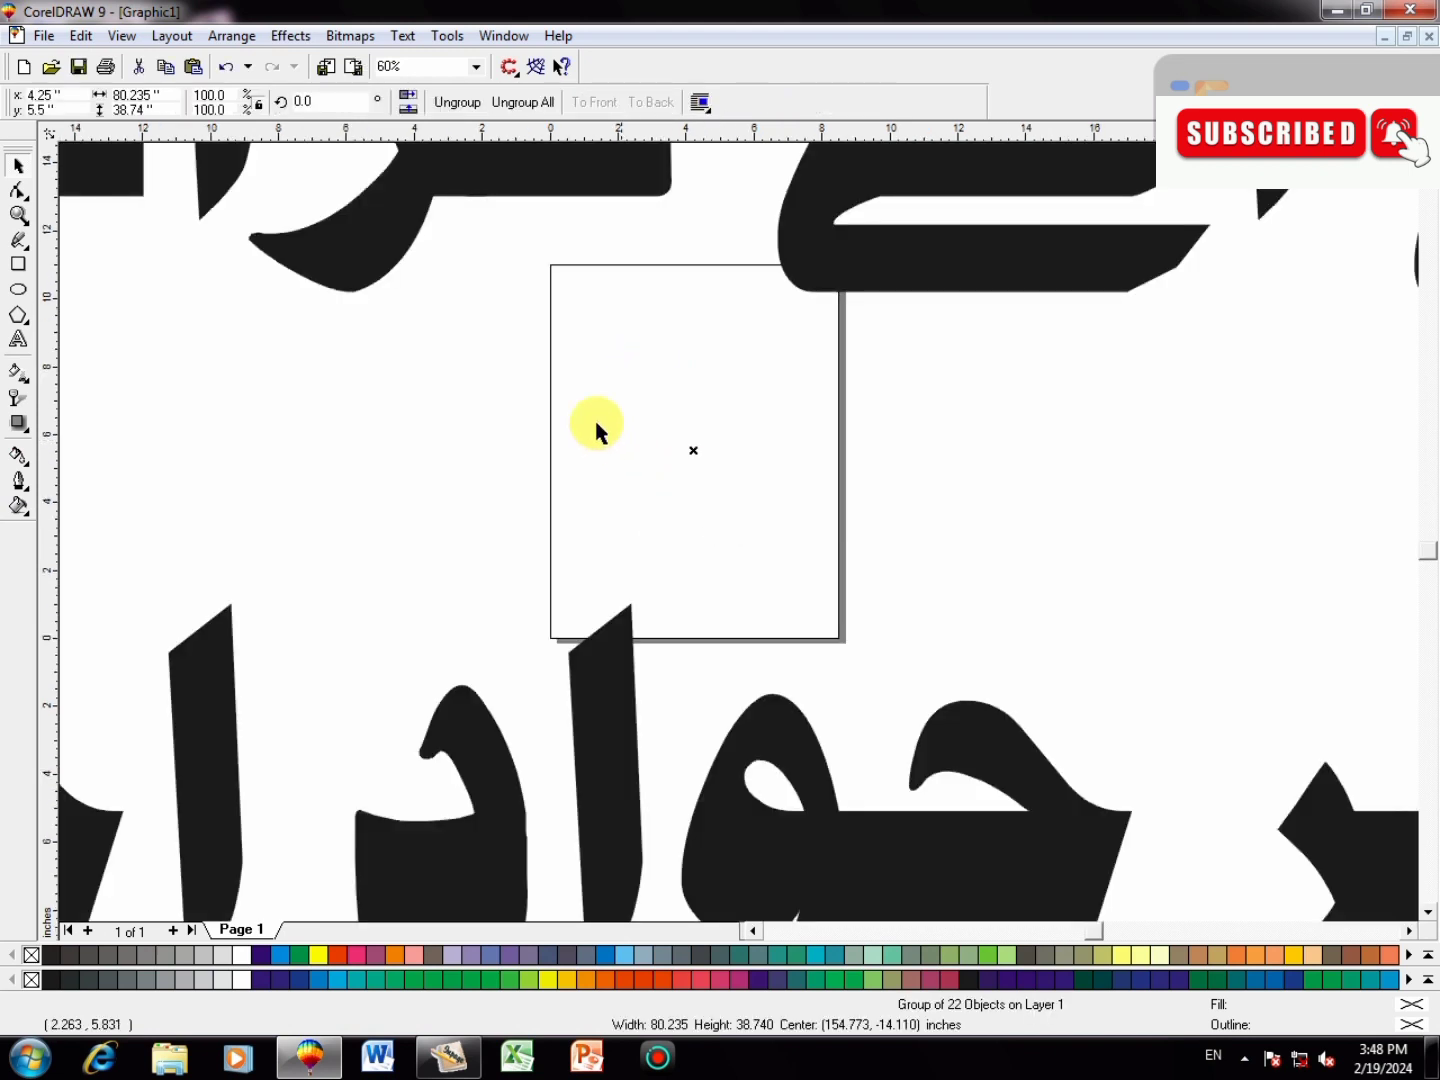
# - Scale the pasted Urdu text group to 5% horizontally and 1% vertically
pyautogui.doubleClick(222, 95)
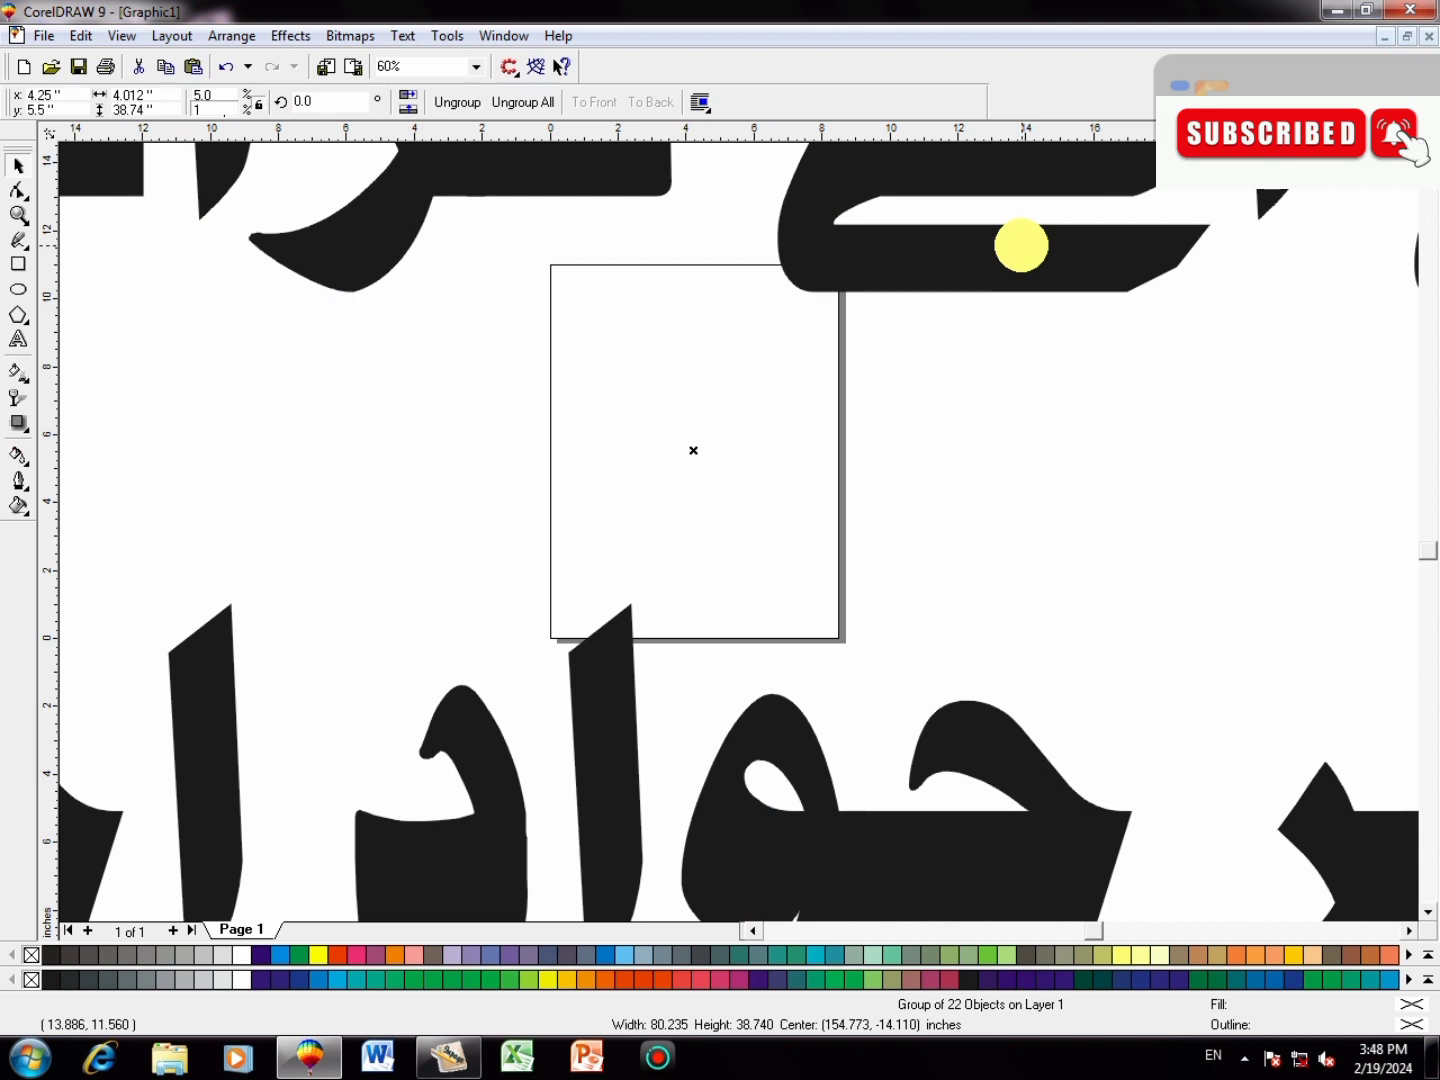
pyautogui.press('Return')
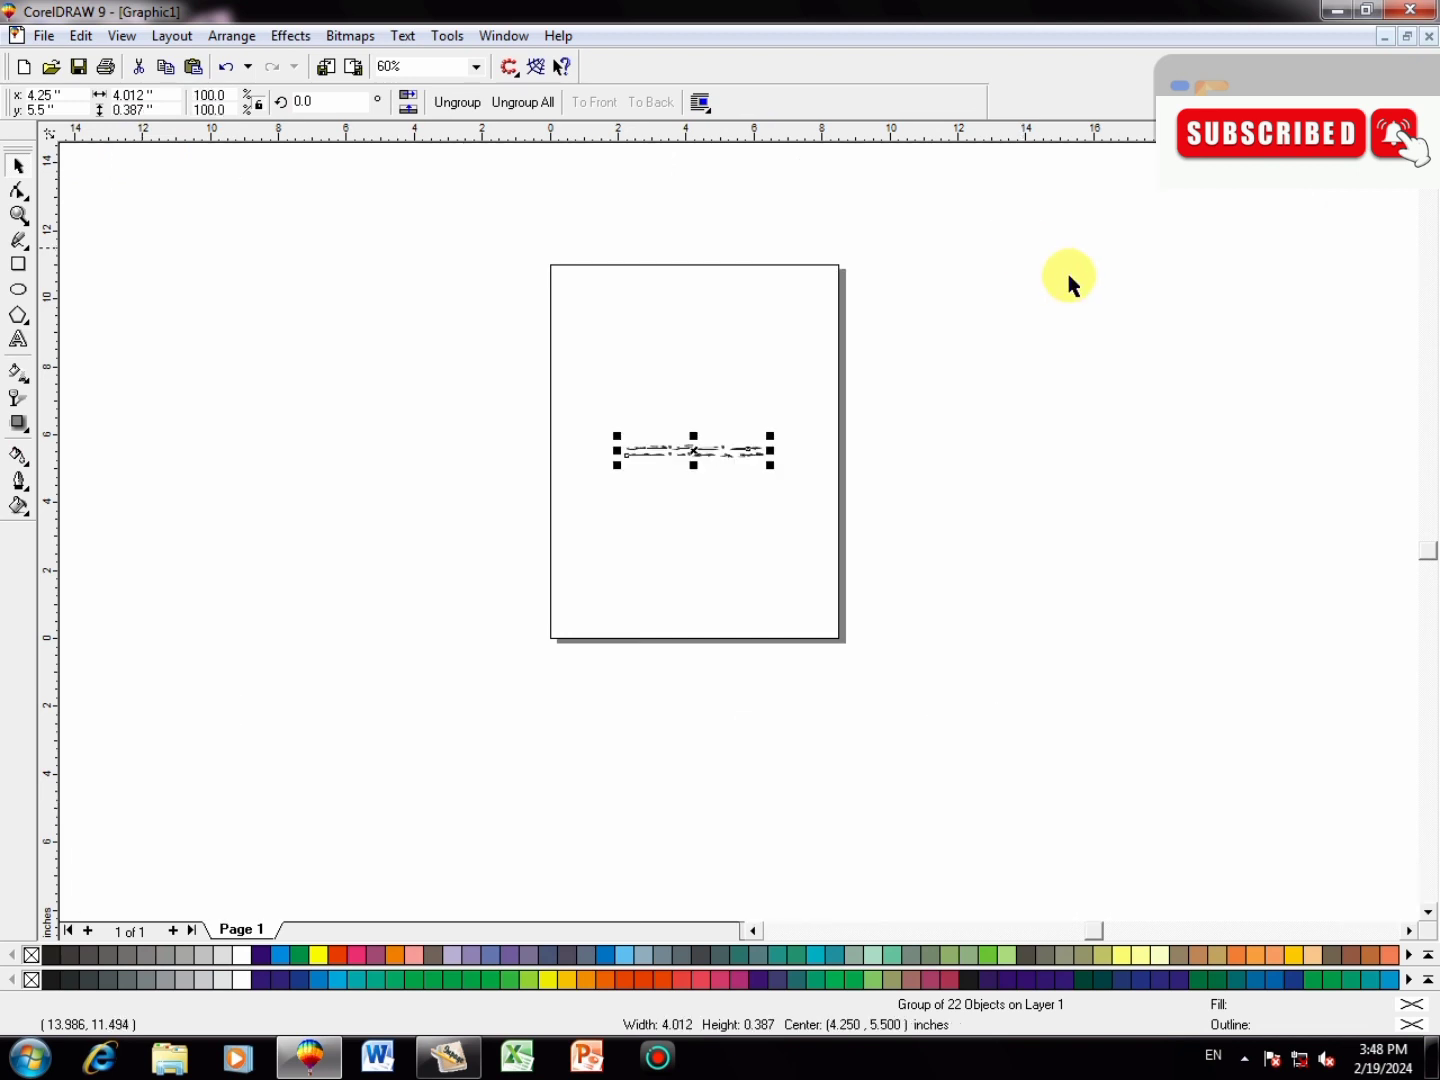
# - Stretch the Urdu text group taller and scale it to about 3.03 by 0.60 inches
pyautogui.scroll(1, 755, 469)
pyautogui.scroll(2, 760, 470)
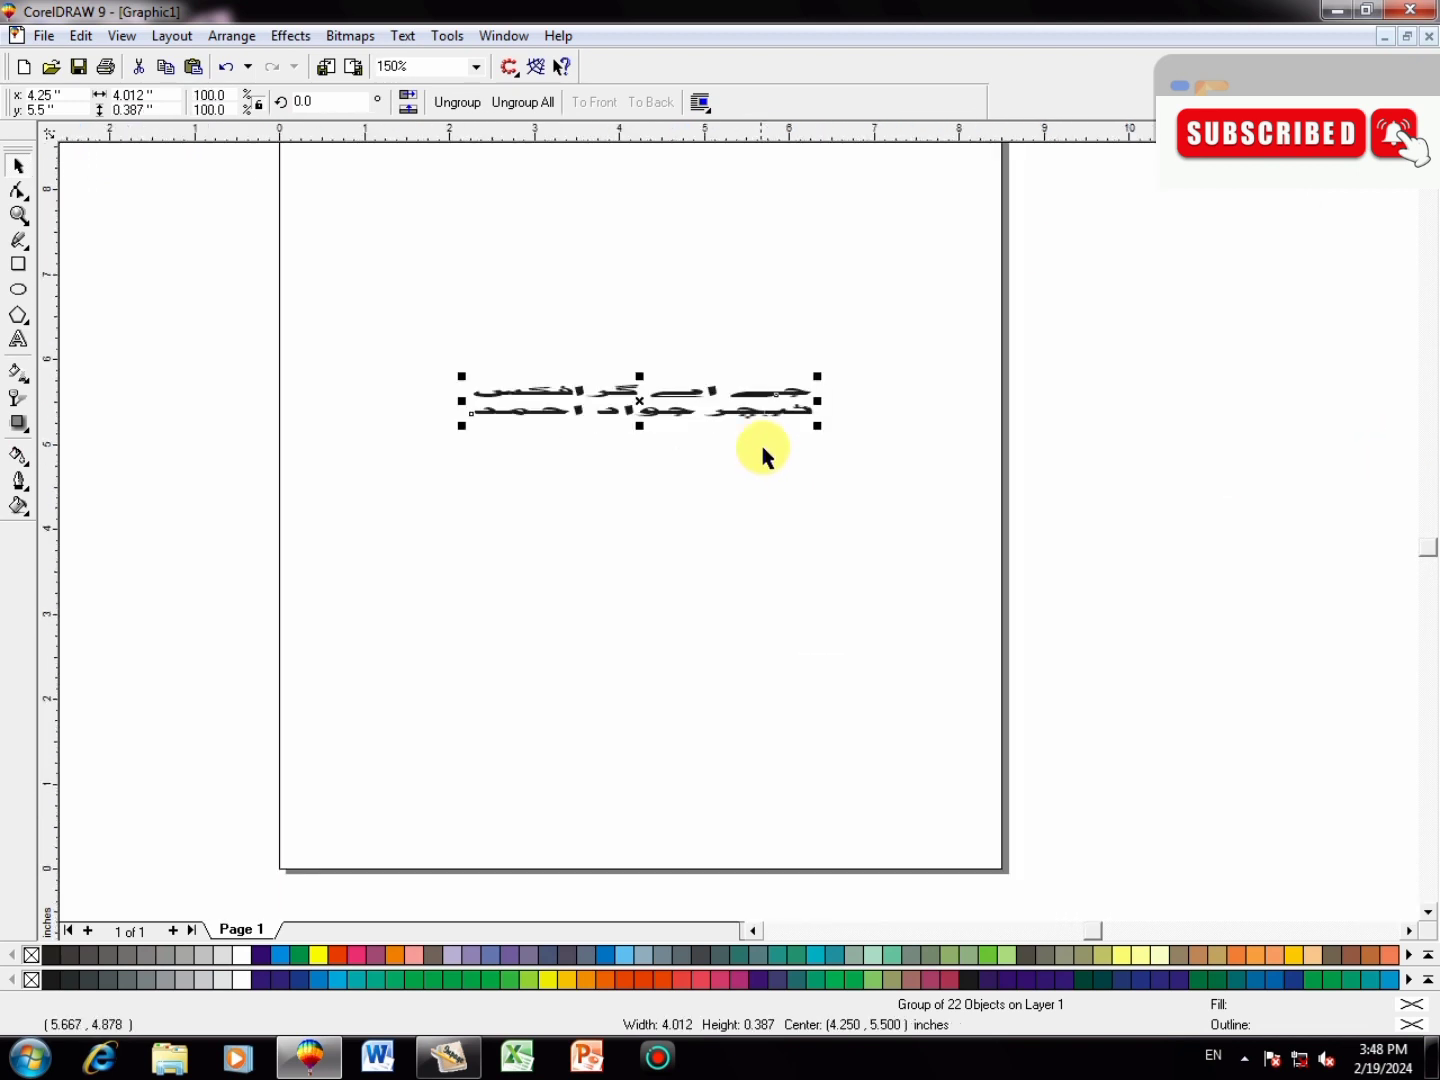
pyautogui.moveTo(642, 424); pyautogui.dragTo(644, 459)
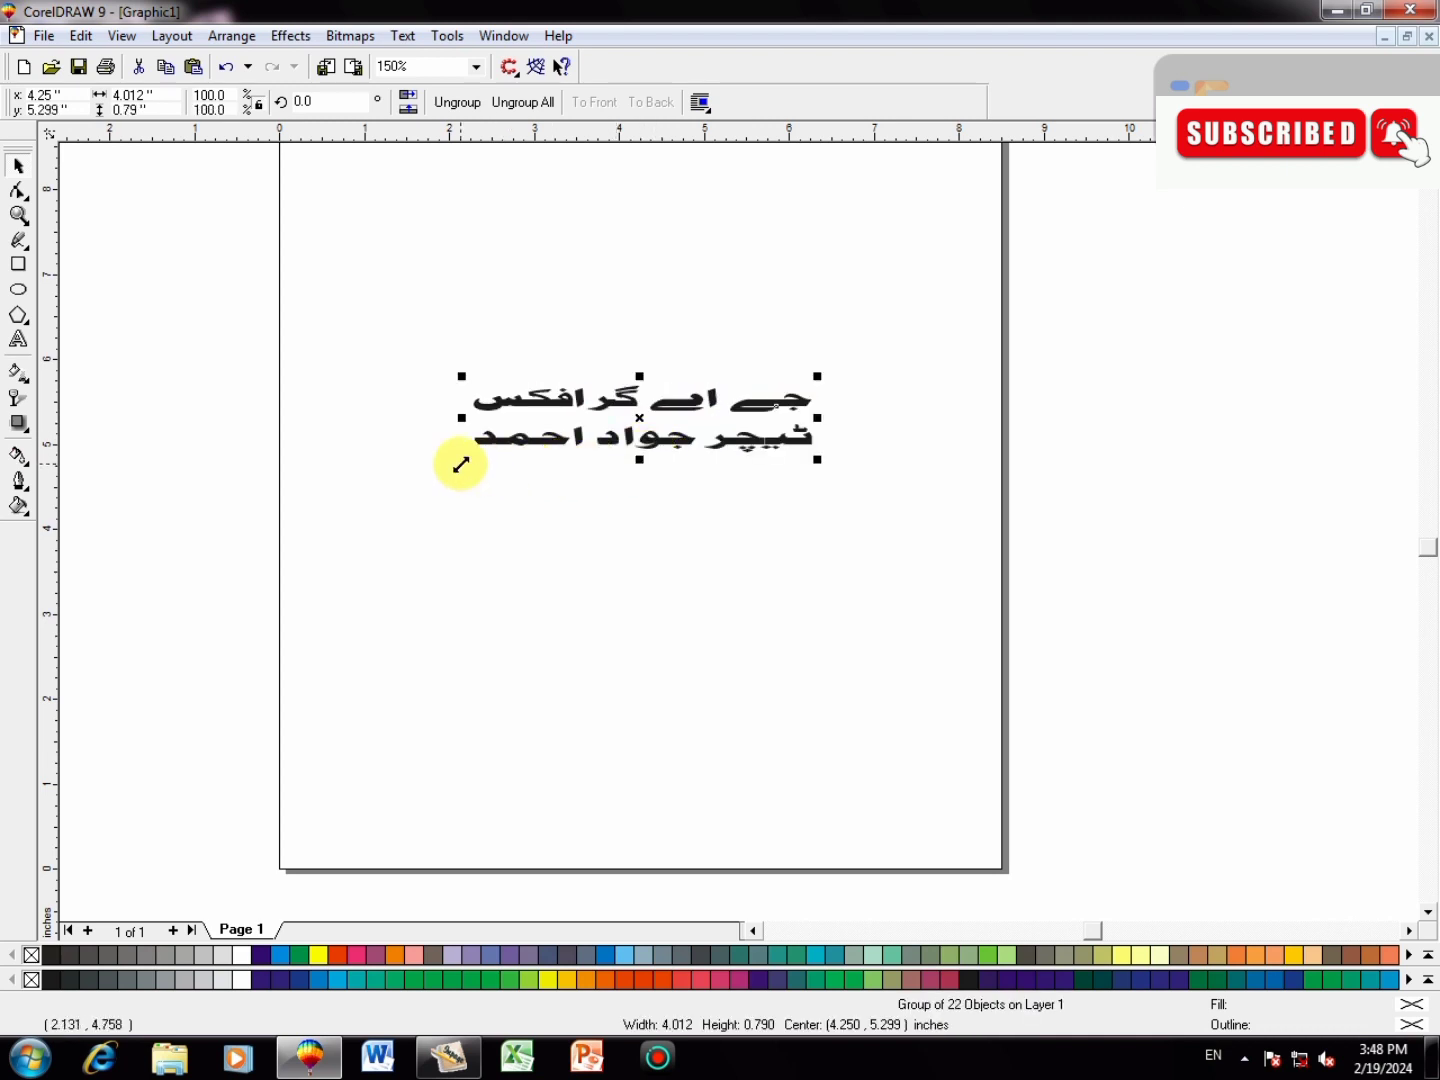
pyautogui.moveTo(464, 462); pyautogui.dragTo(547, 445)
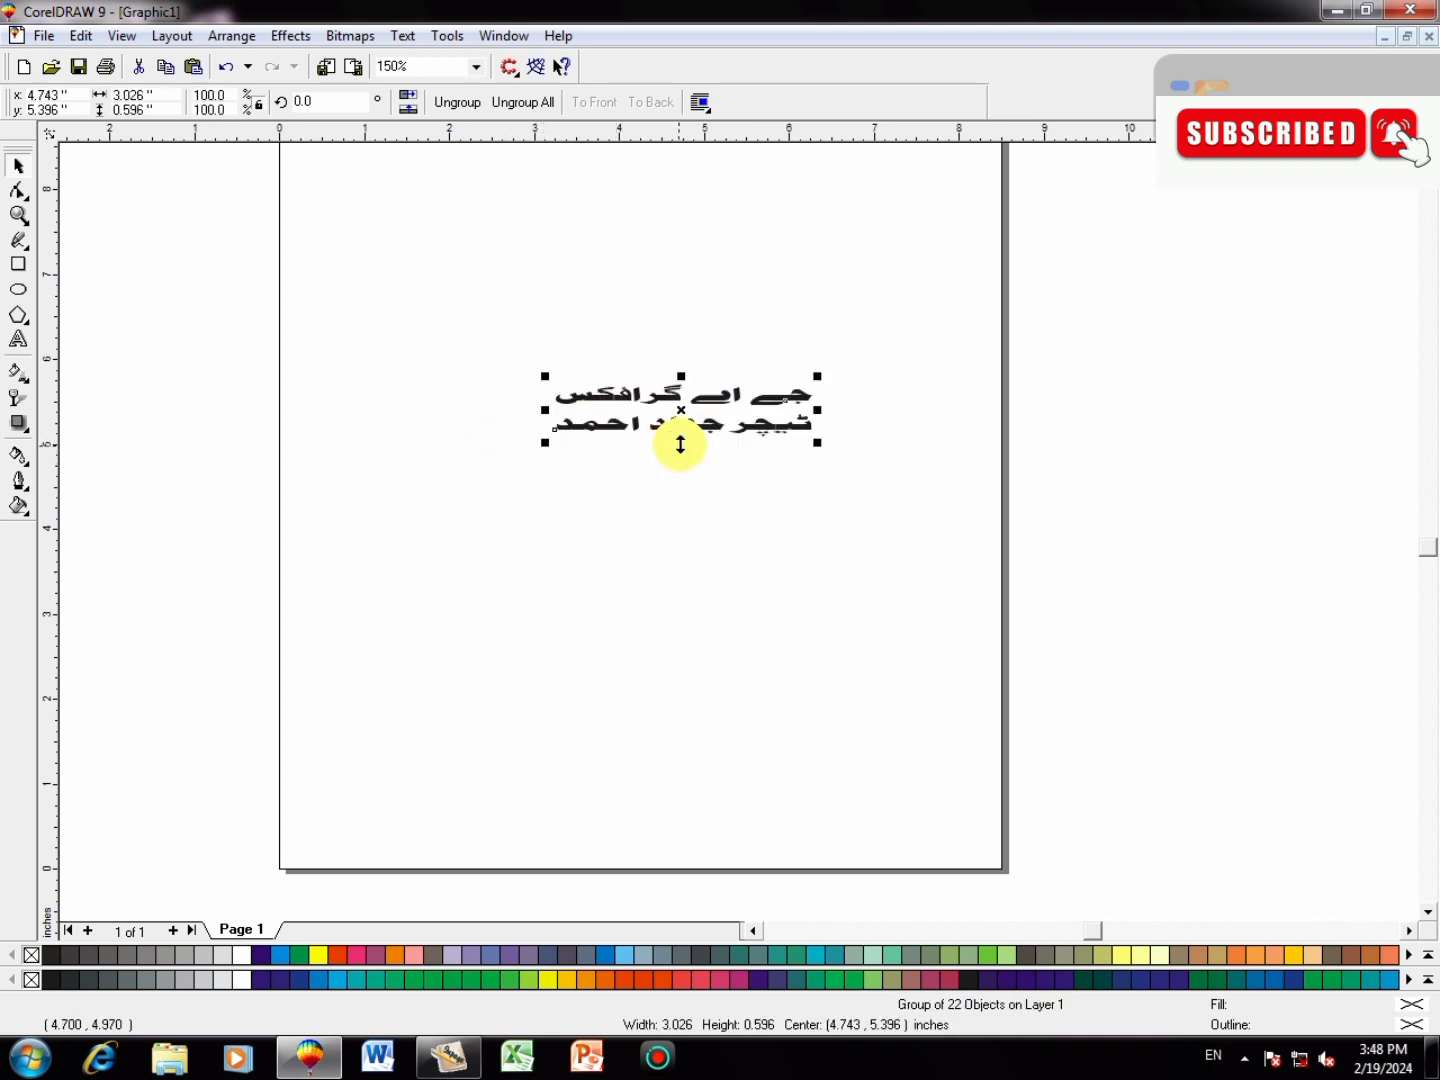
# - Stretch the Urdu text group to about 1.32 inches high and move it across the page's right edge
pyautogui.click(698, 468)
pyautogui.click(682, 437)
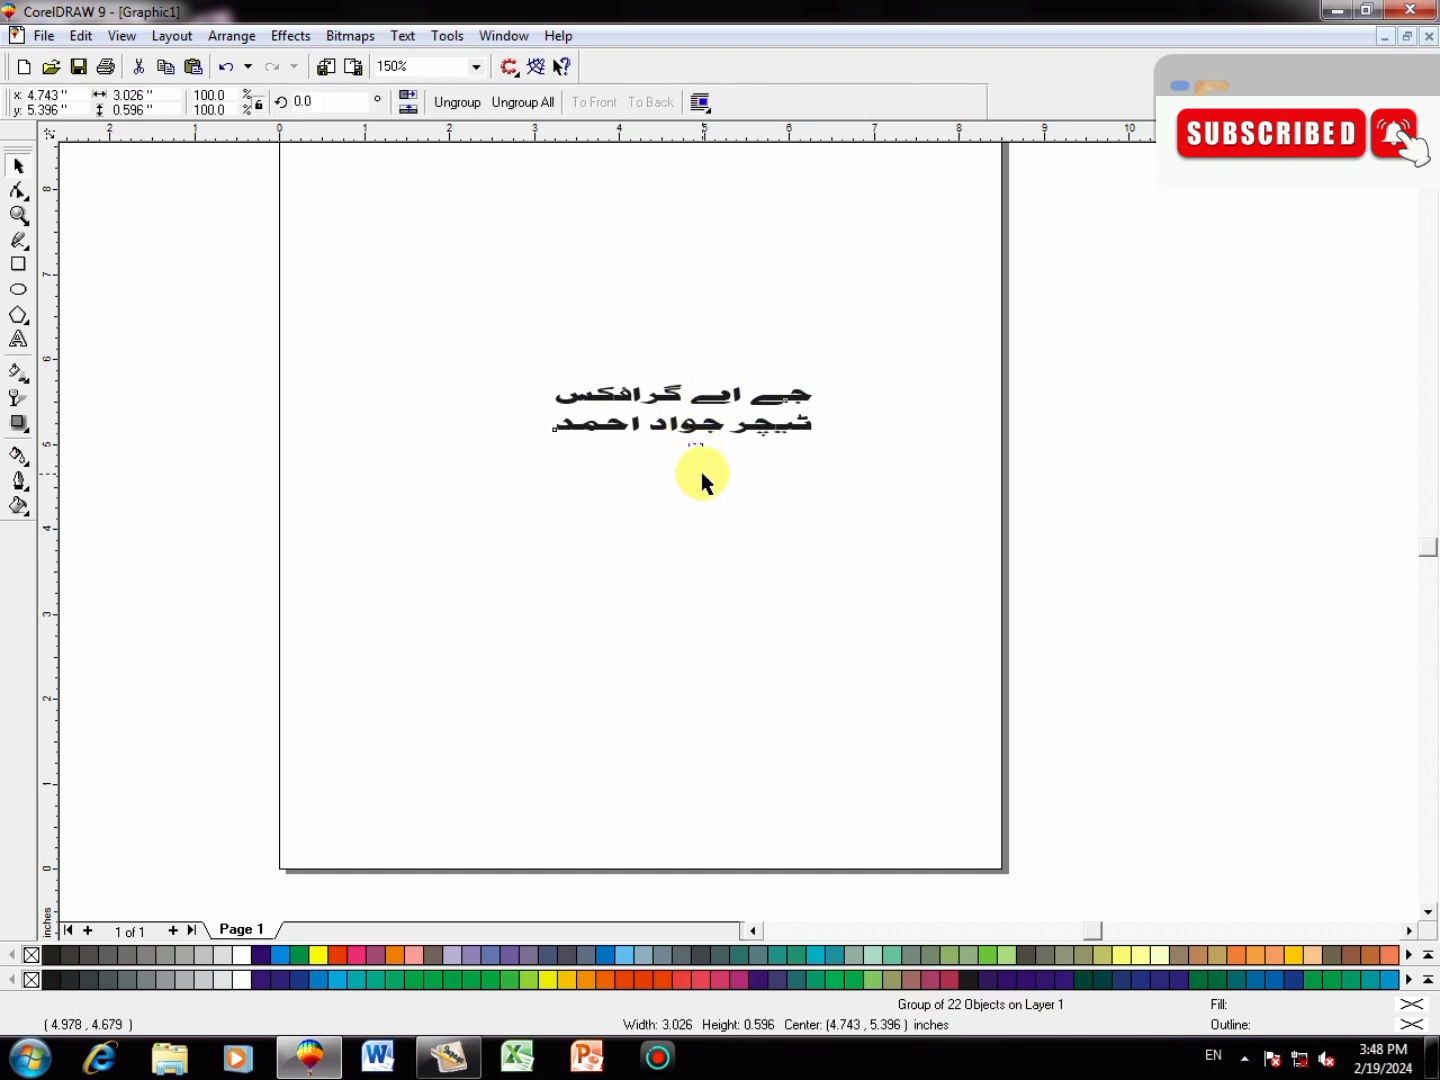
pyautogui.click(677, 426)
pyautogui.click(677, 427)
pyautogui.moveTo(681, 440); pyautogui.dragTo(992, 337)
pyautogui.click(1046, 555)
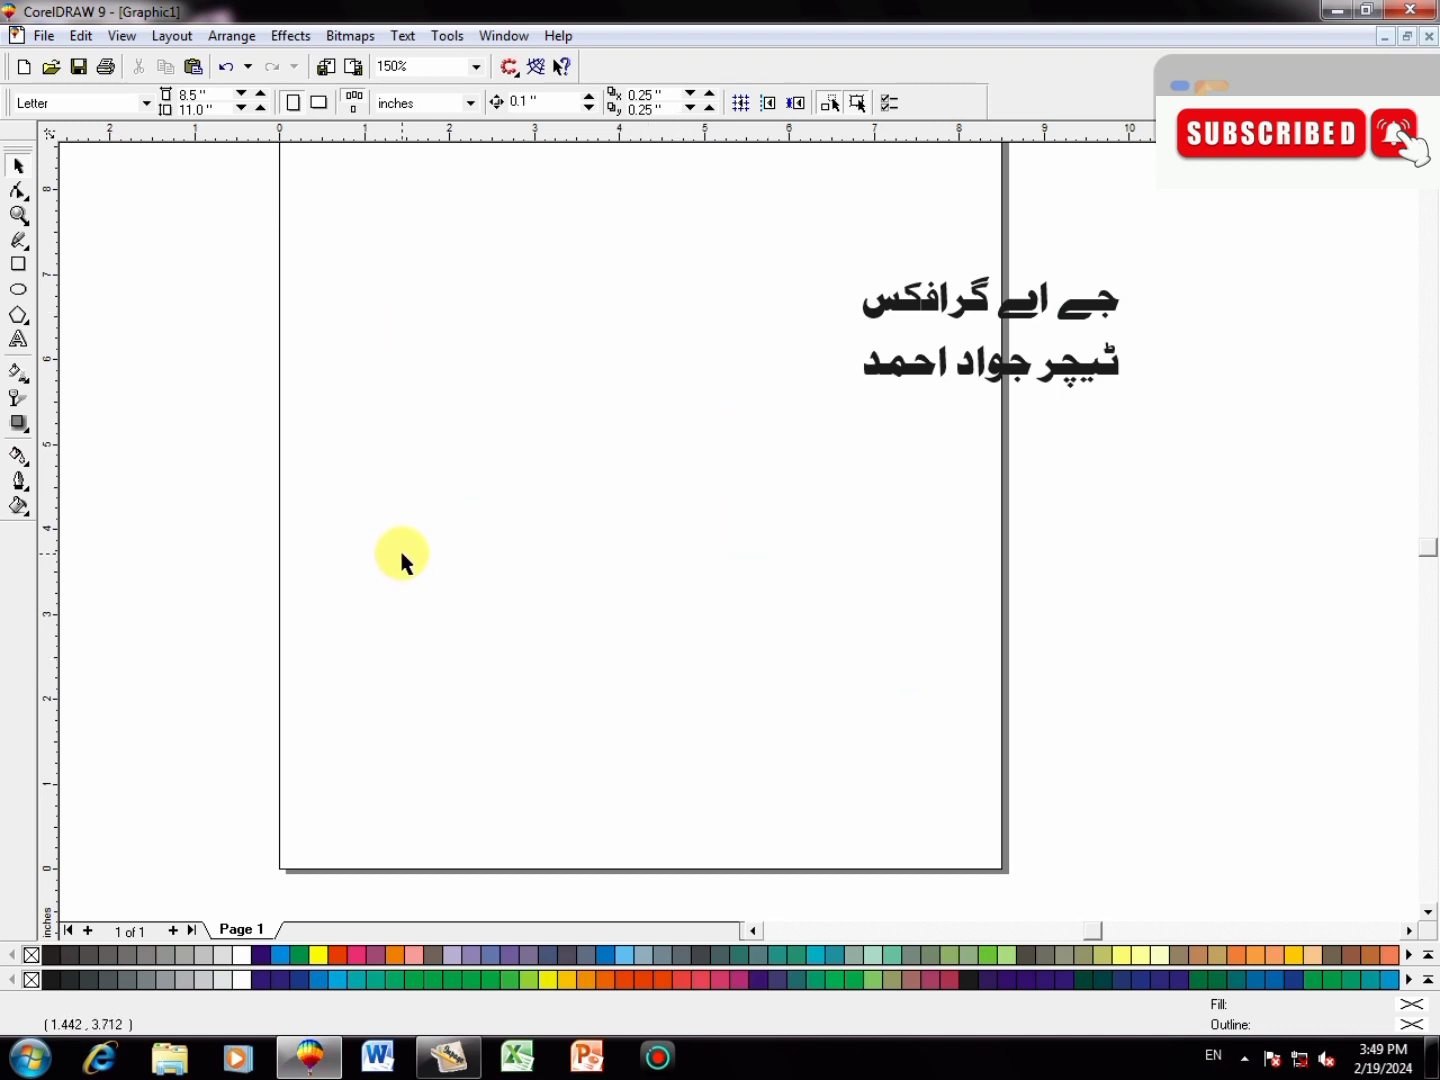
# - Draw an ellipse about 1.87 by 1.85 inches near the left side of the page and deselect it
pyautogui.click(18, 291)
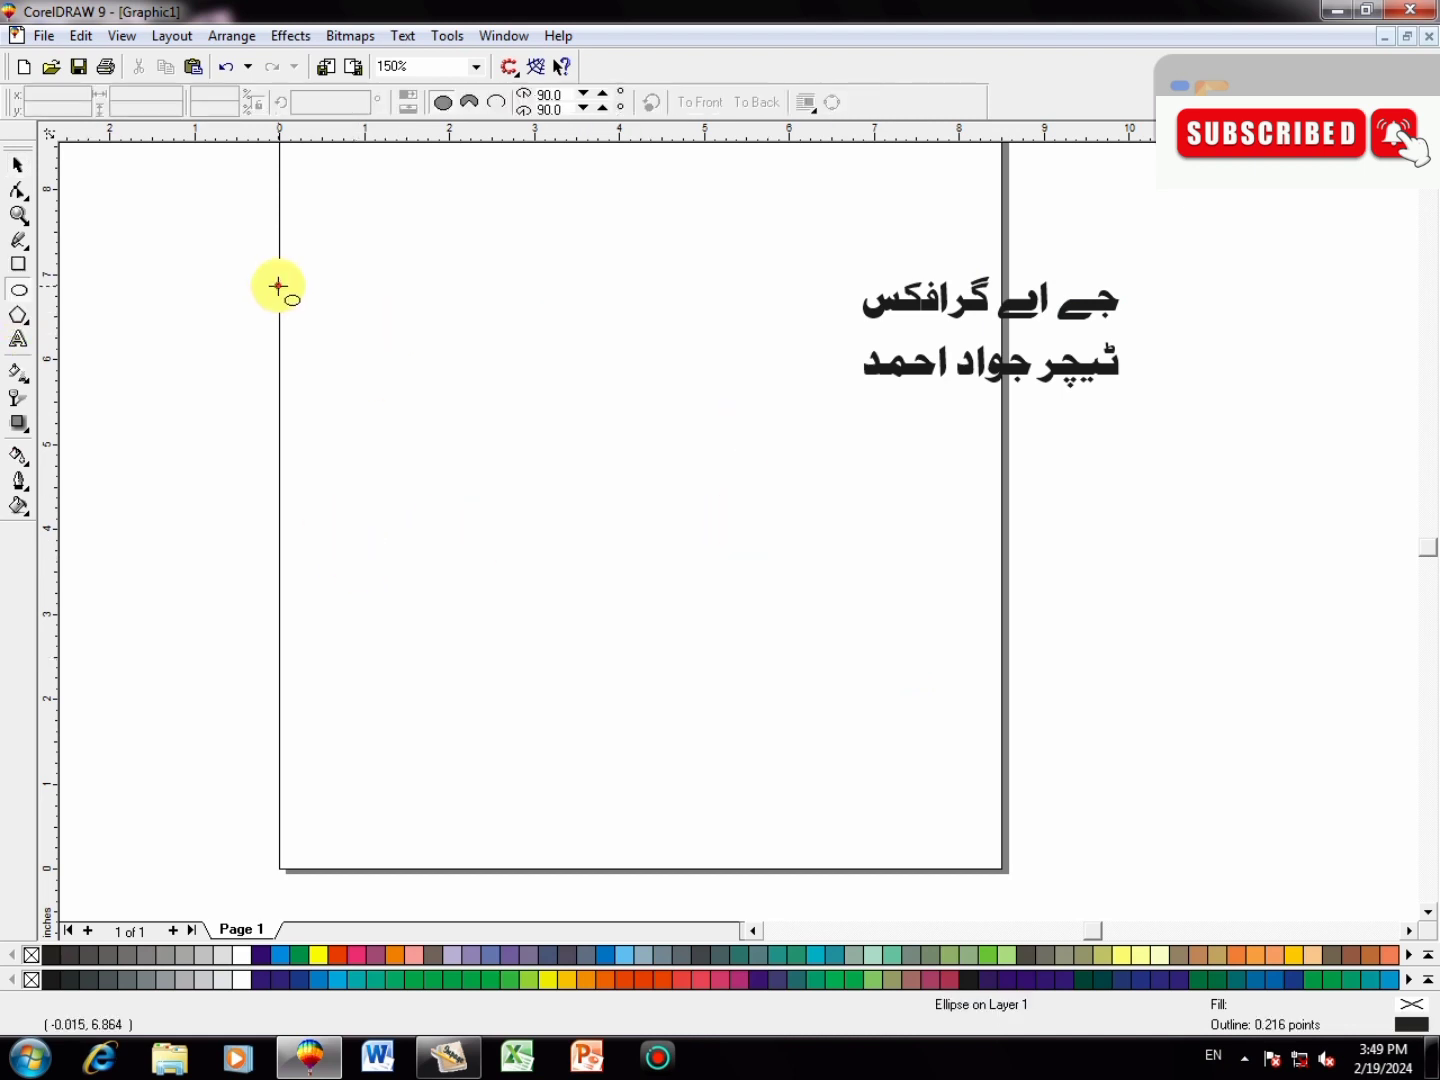
pyautogui.moveTo(384, 346); pyautogui.dragTo(547, 504)
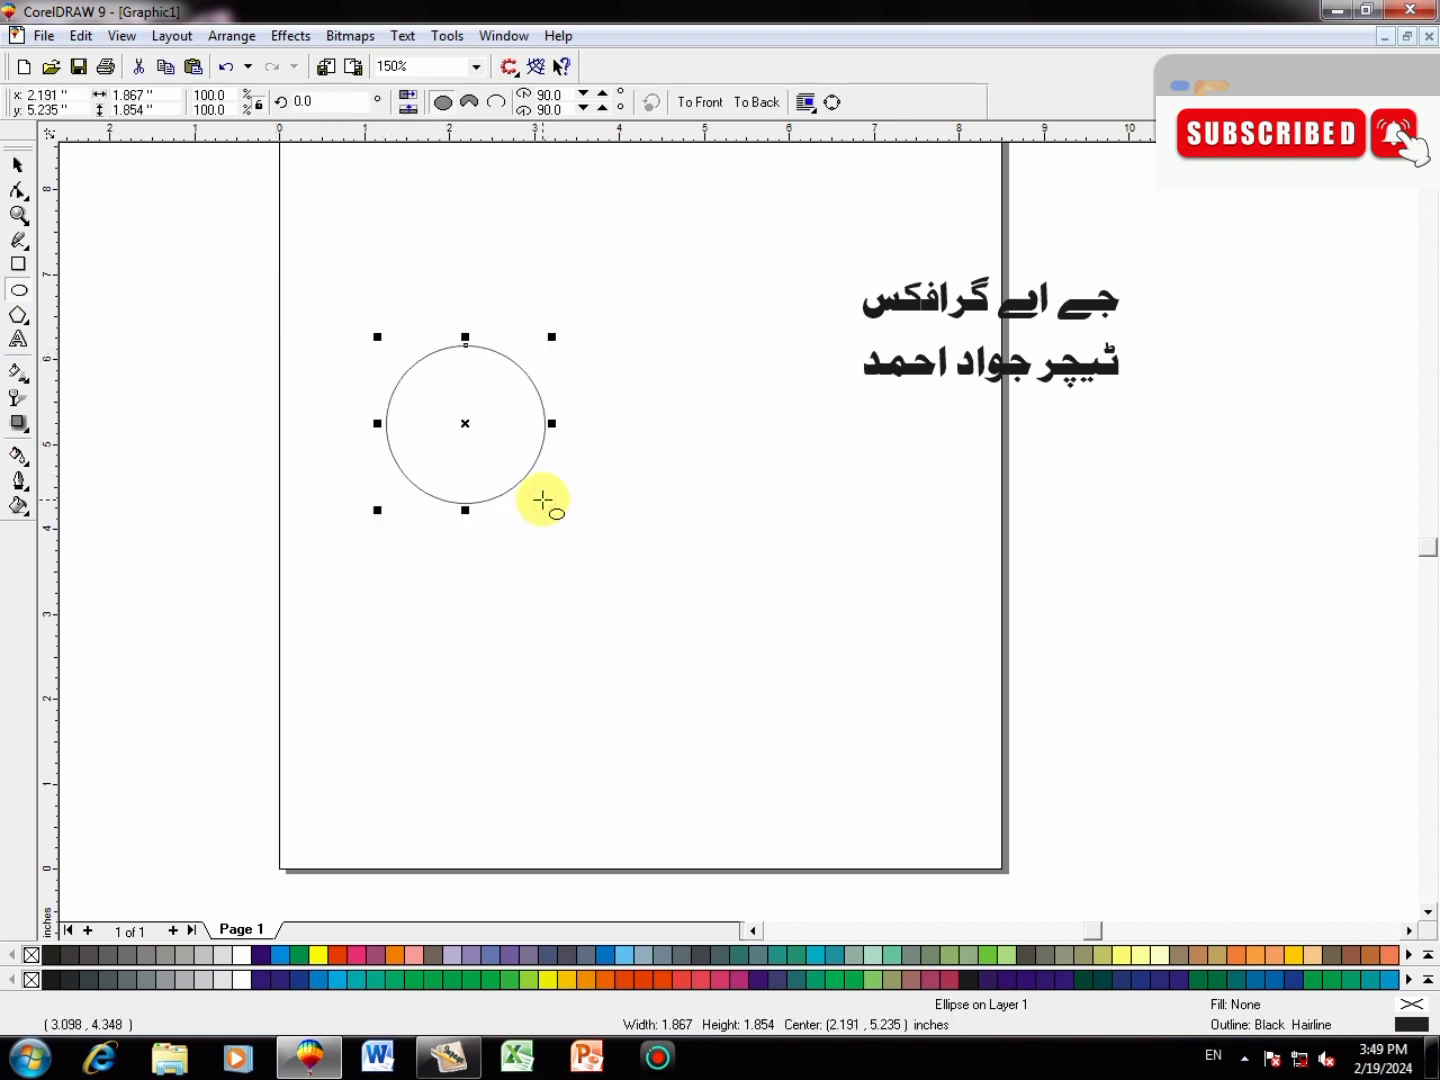
pyautogui.press('space')
pyautogui.click(230, 185)
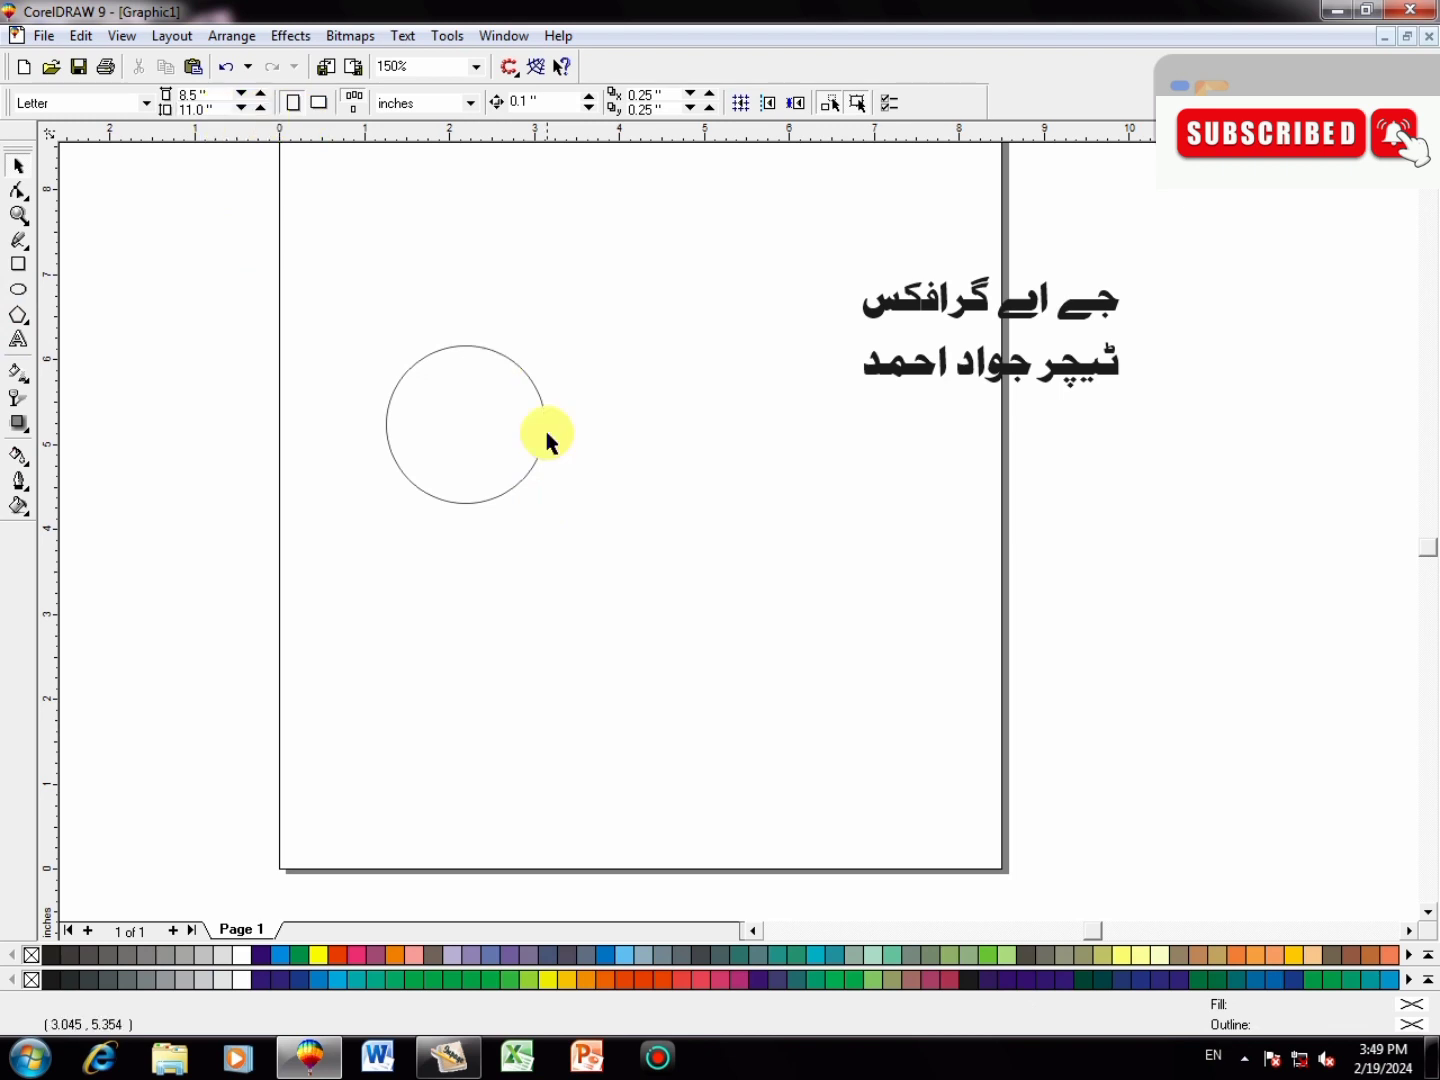
# - Set the ellipse's width and height to 1.5 inches and deselect it
pyautogui.click(545, 437)
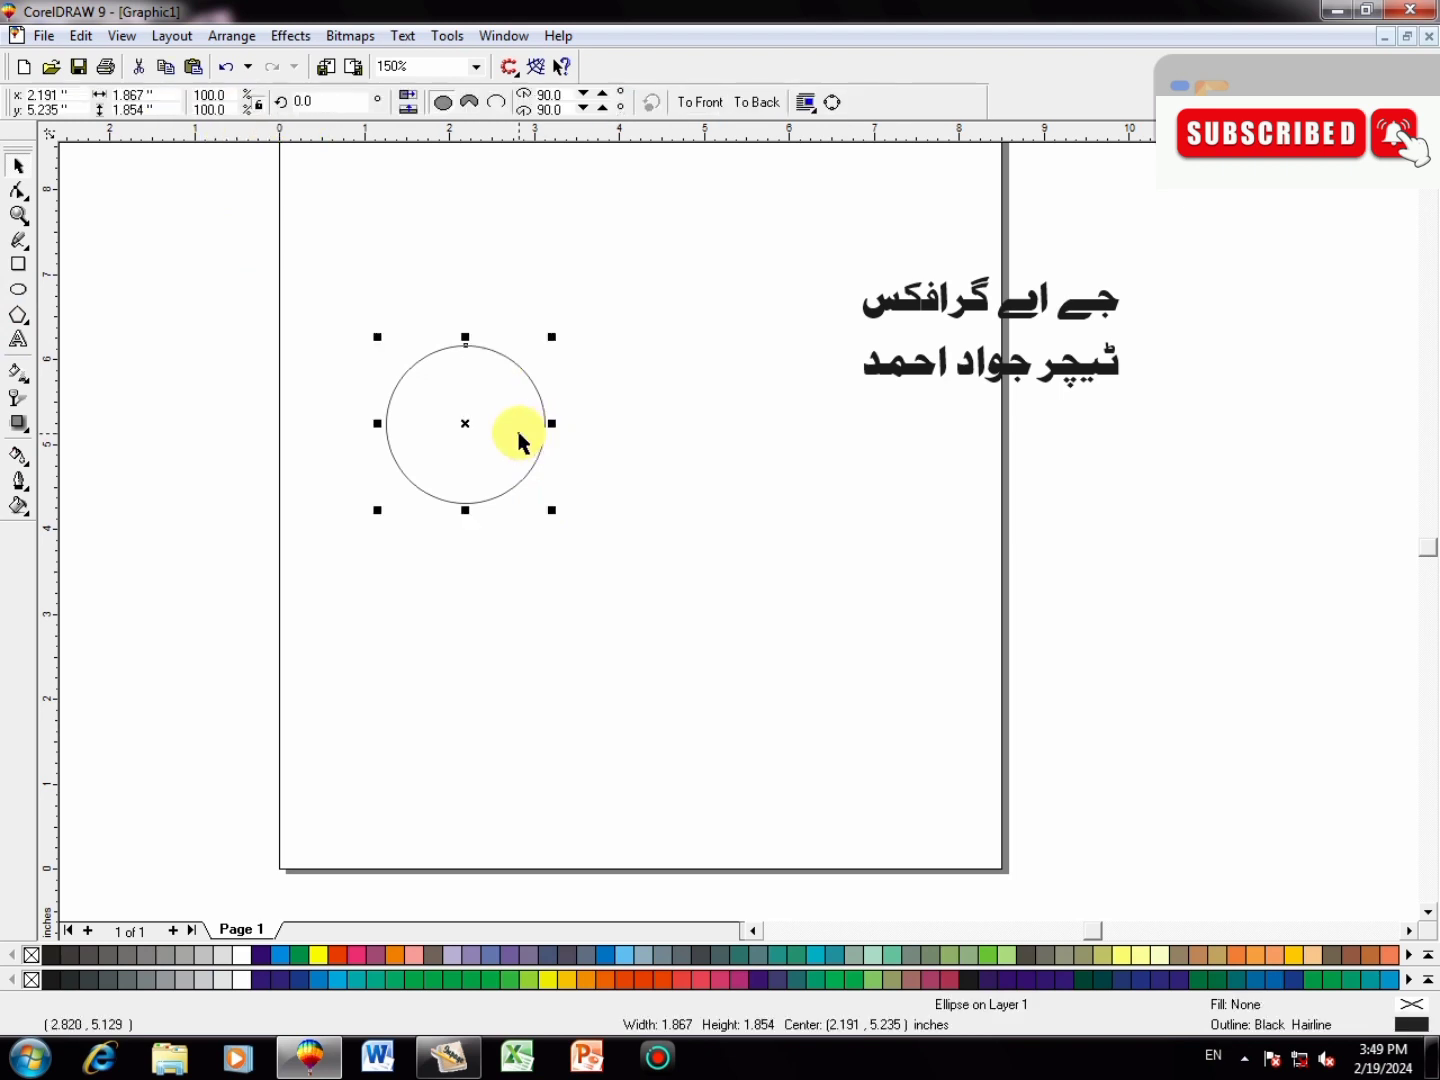
pyautogui.doubleClick(160, 94)
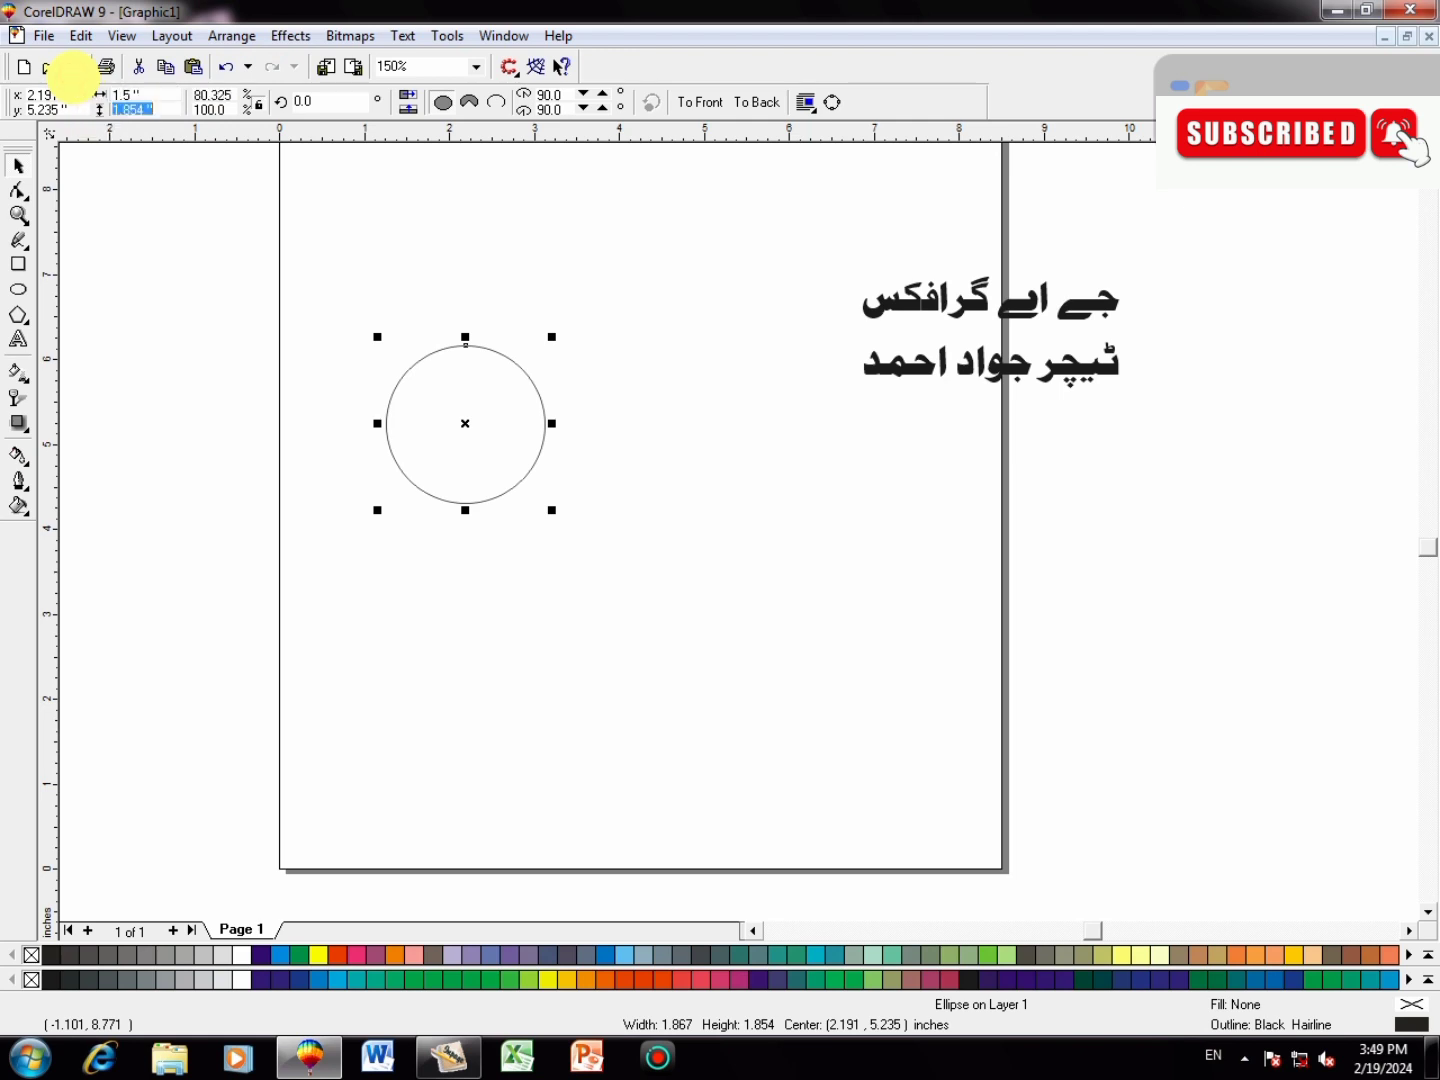
pyautogui.write('1.5')
pyautogui.press('Return')
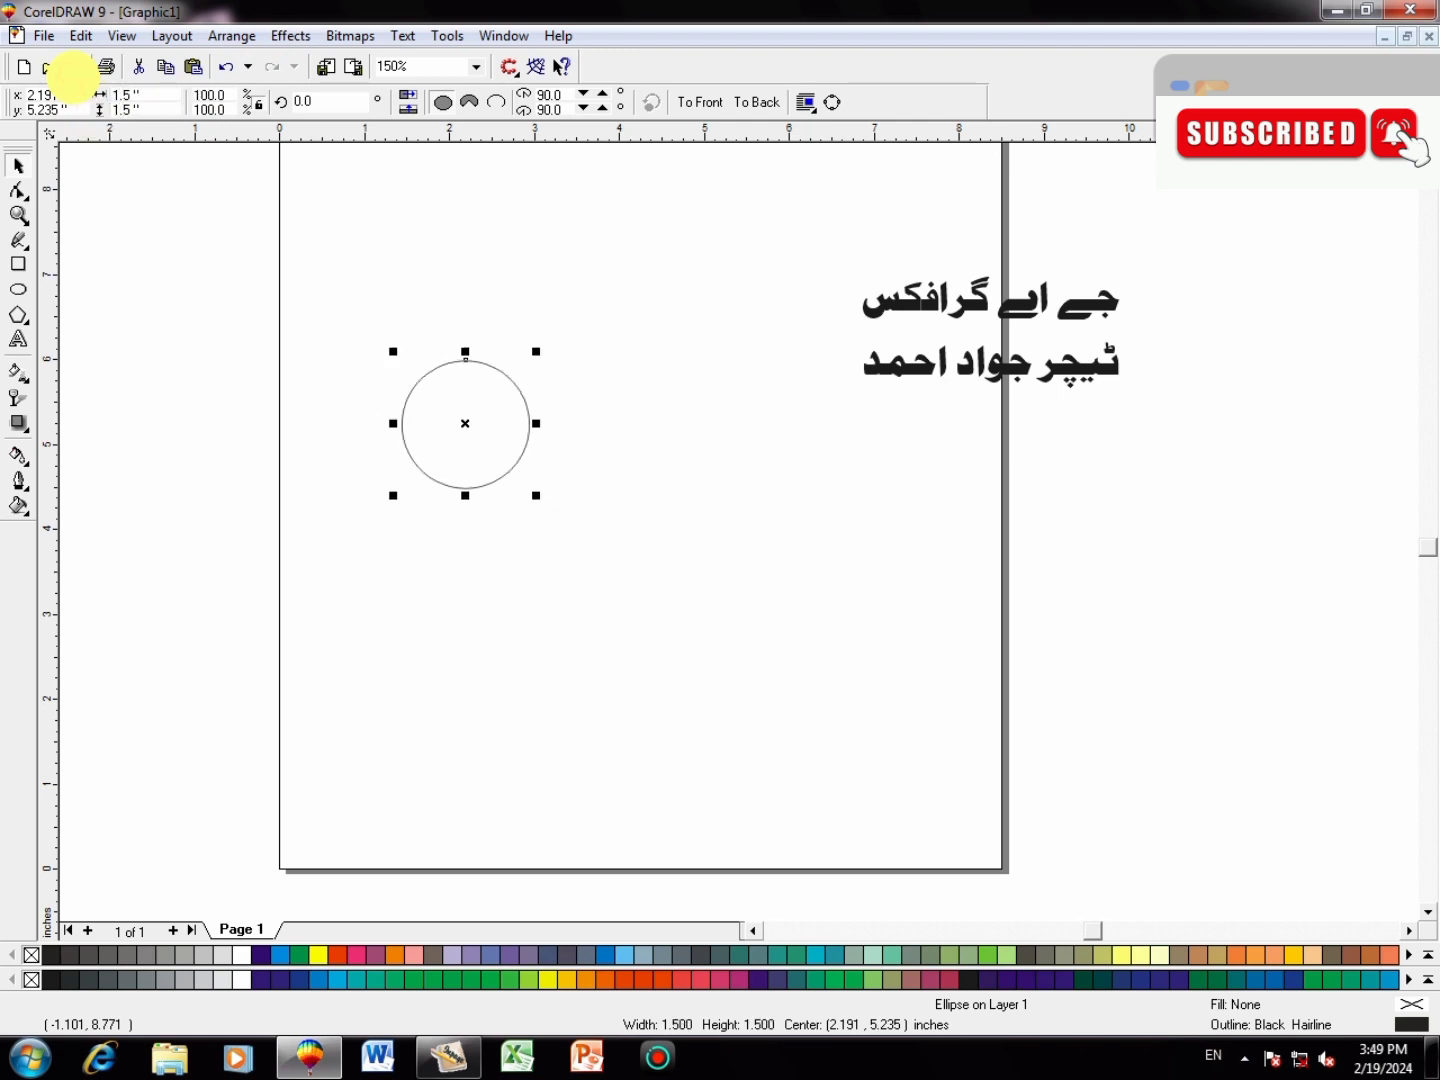
pyautogui.click(661, 416)
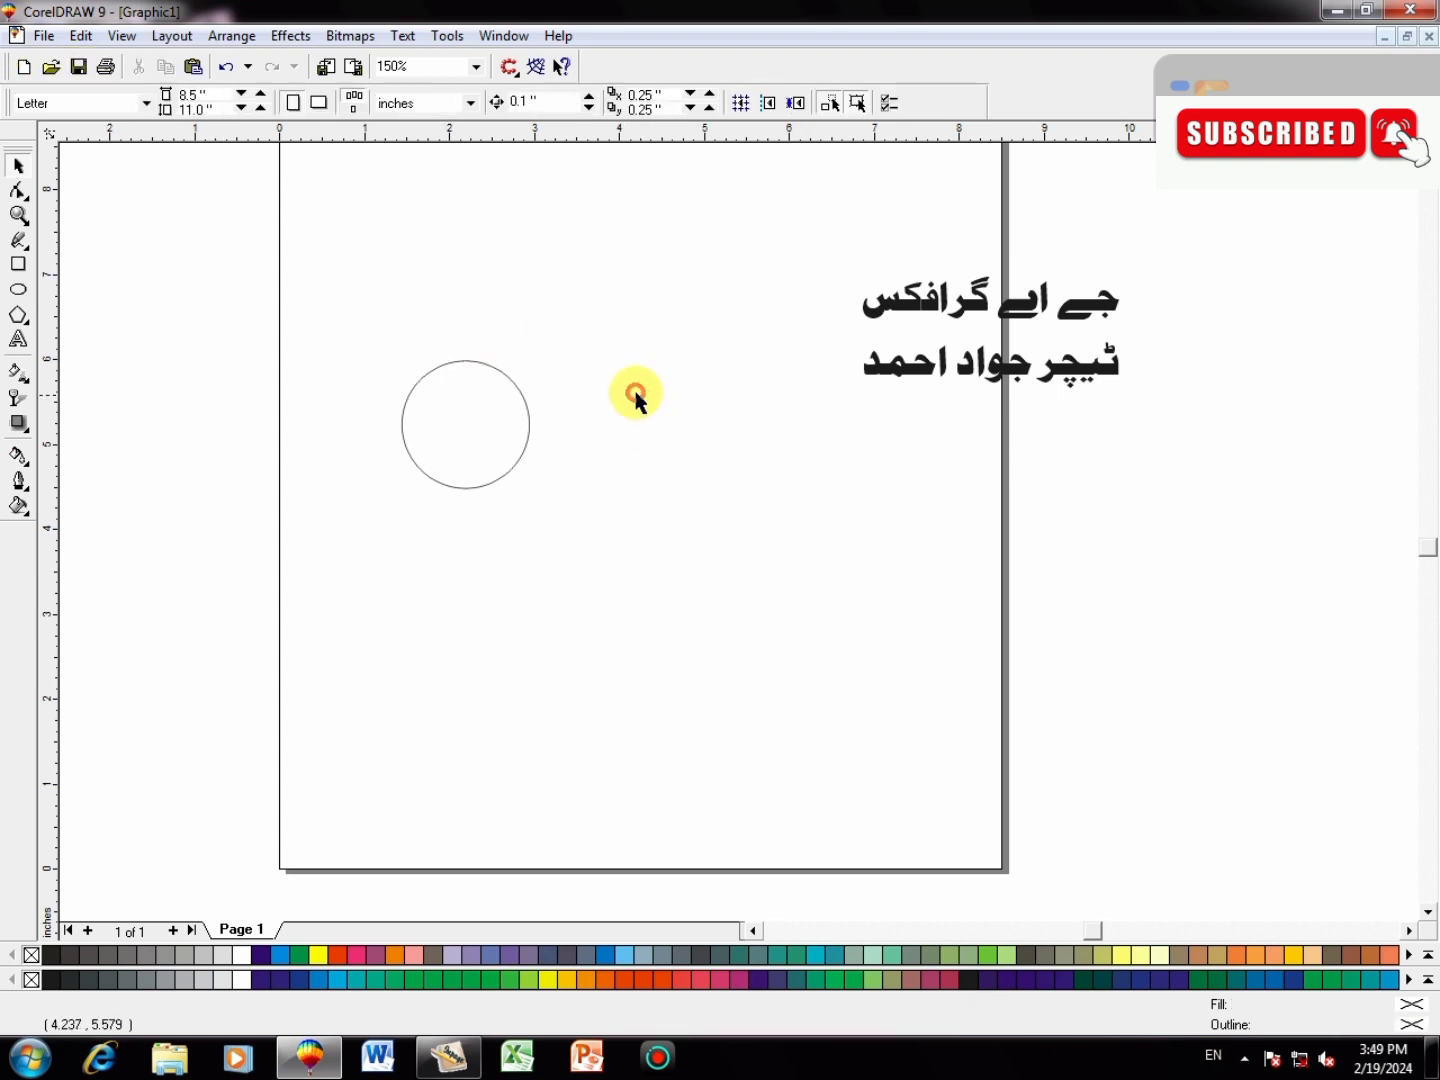
# - Move the Urdu text group beside the circle and check whether the text-fitting commands are available for it
pyautogui.moveTo(1004, 377); pyautogui.dragTo(716, 419)
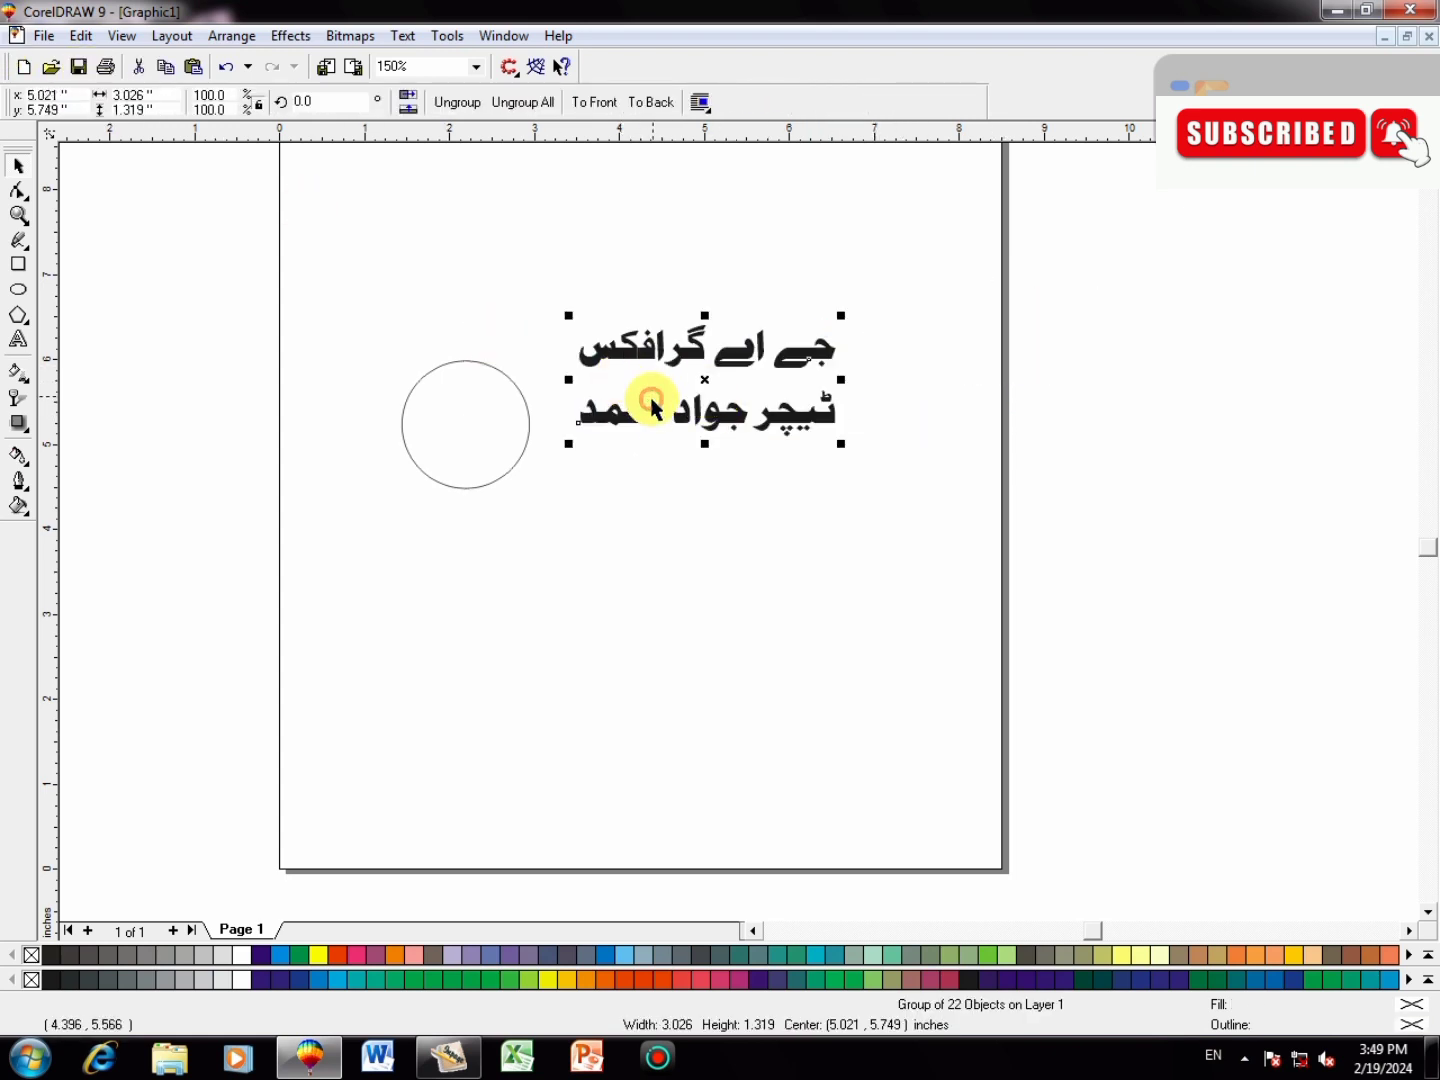
pyautogui.click(401, 38)
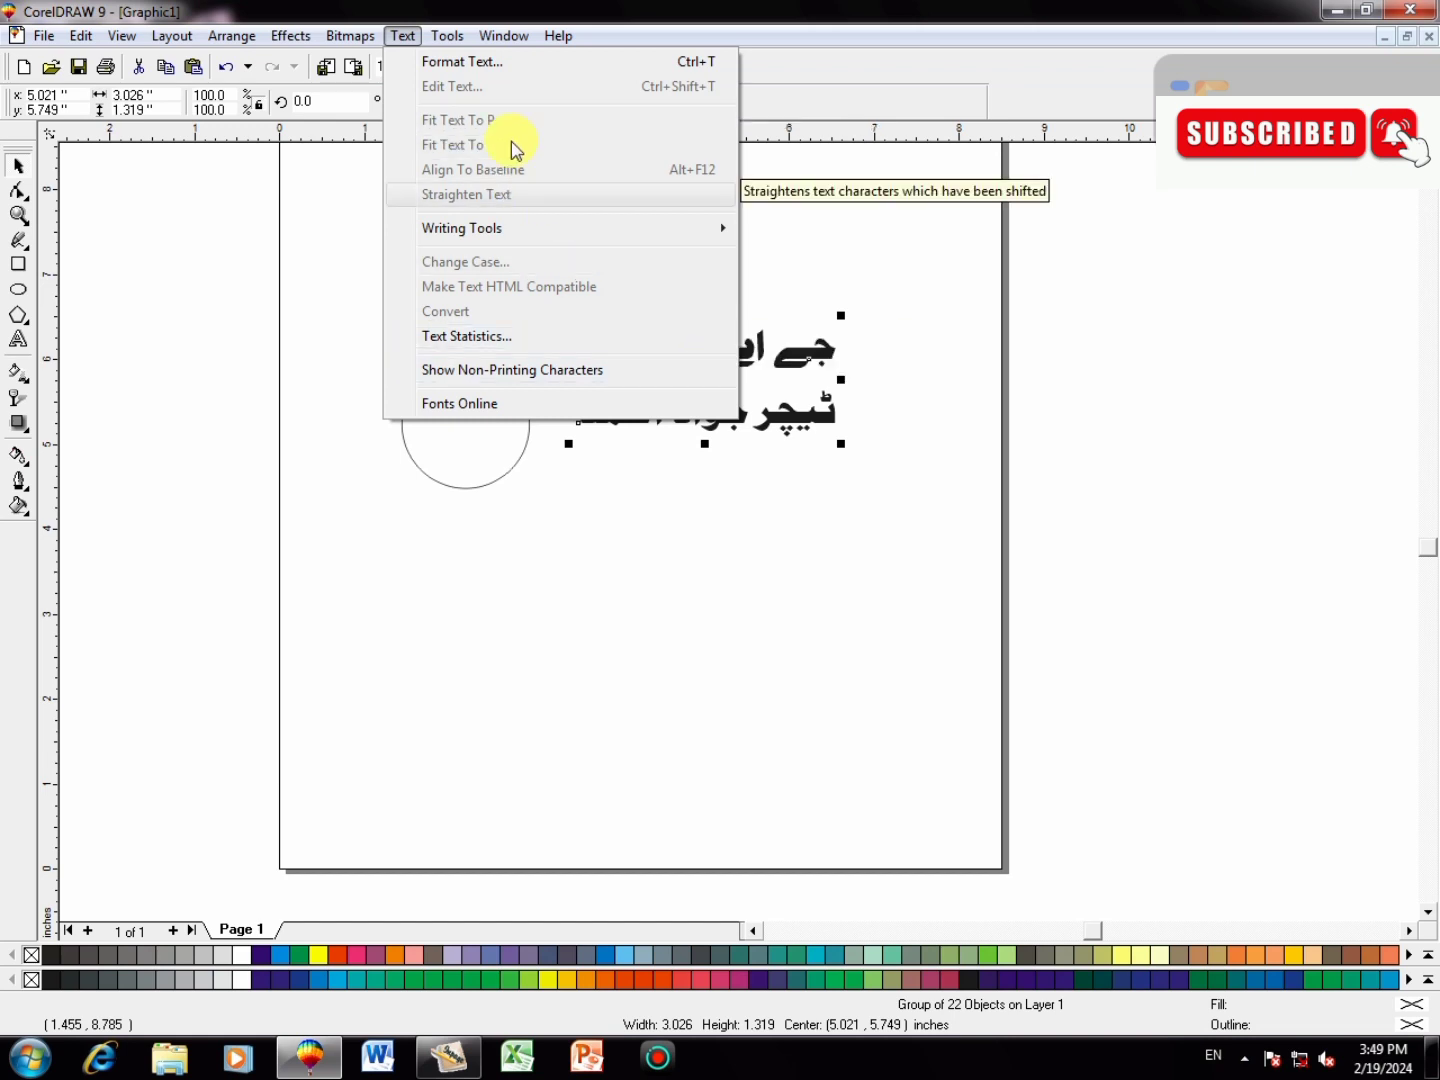
pyautogui.click(806, 347)
pyautogui.click(779, 363)
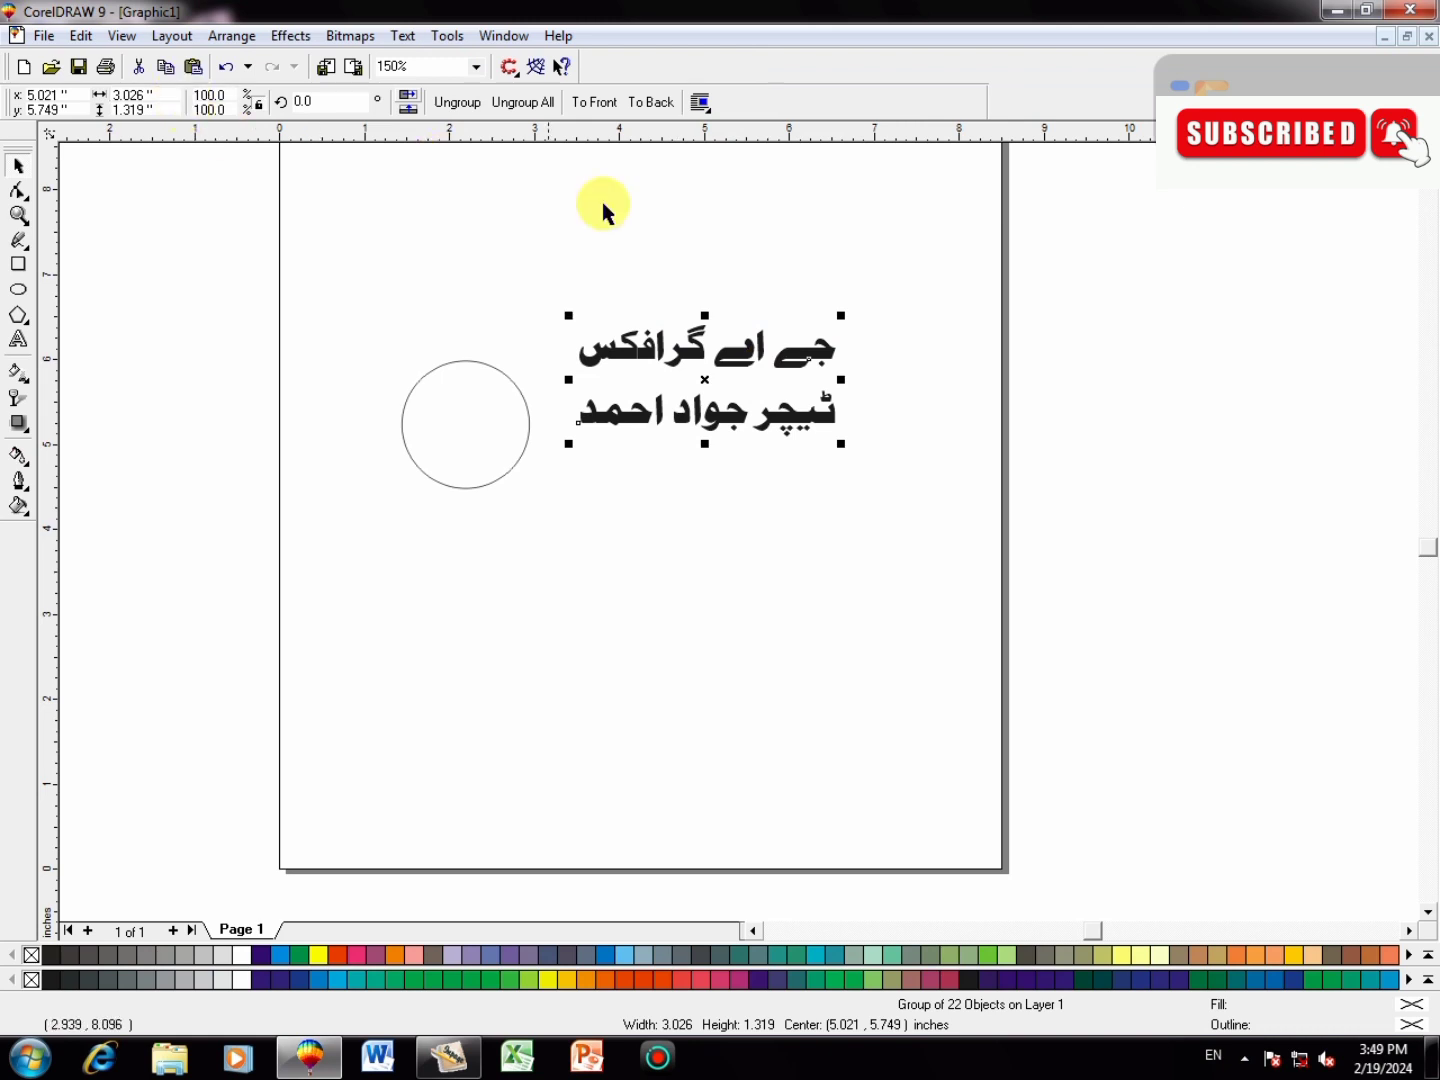
# - Ungroup the Urdu text and deselect the separated pieces
pyautogui.rightClick(733, 366)
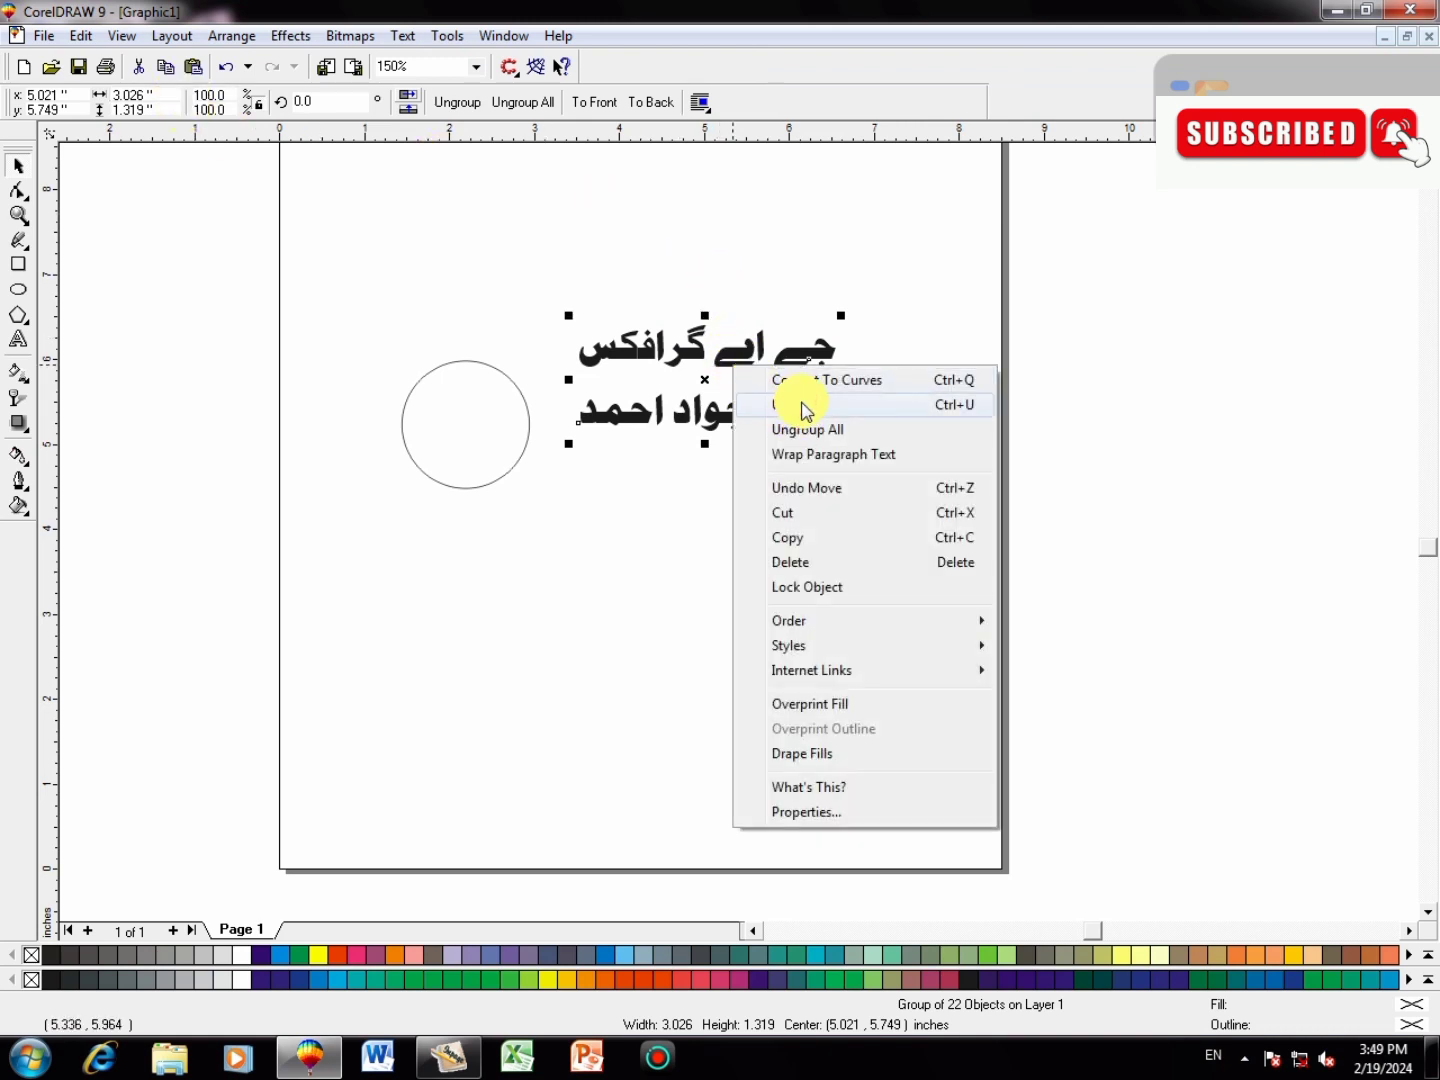
pyautogui.click(803, 408)
pyautogui.click(861, 305)
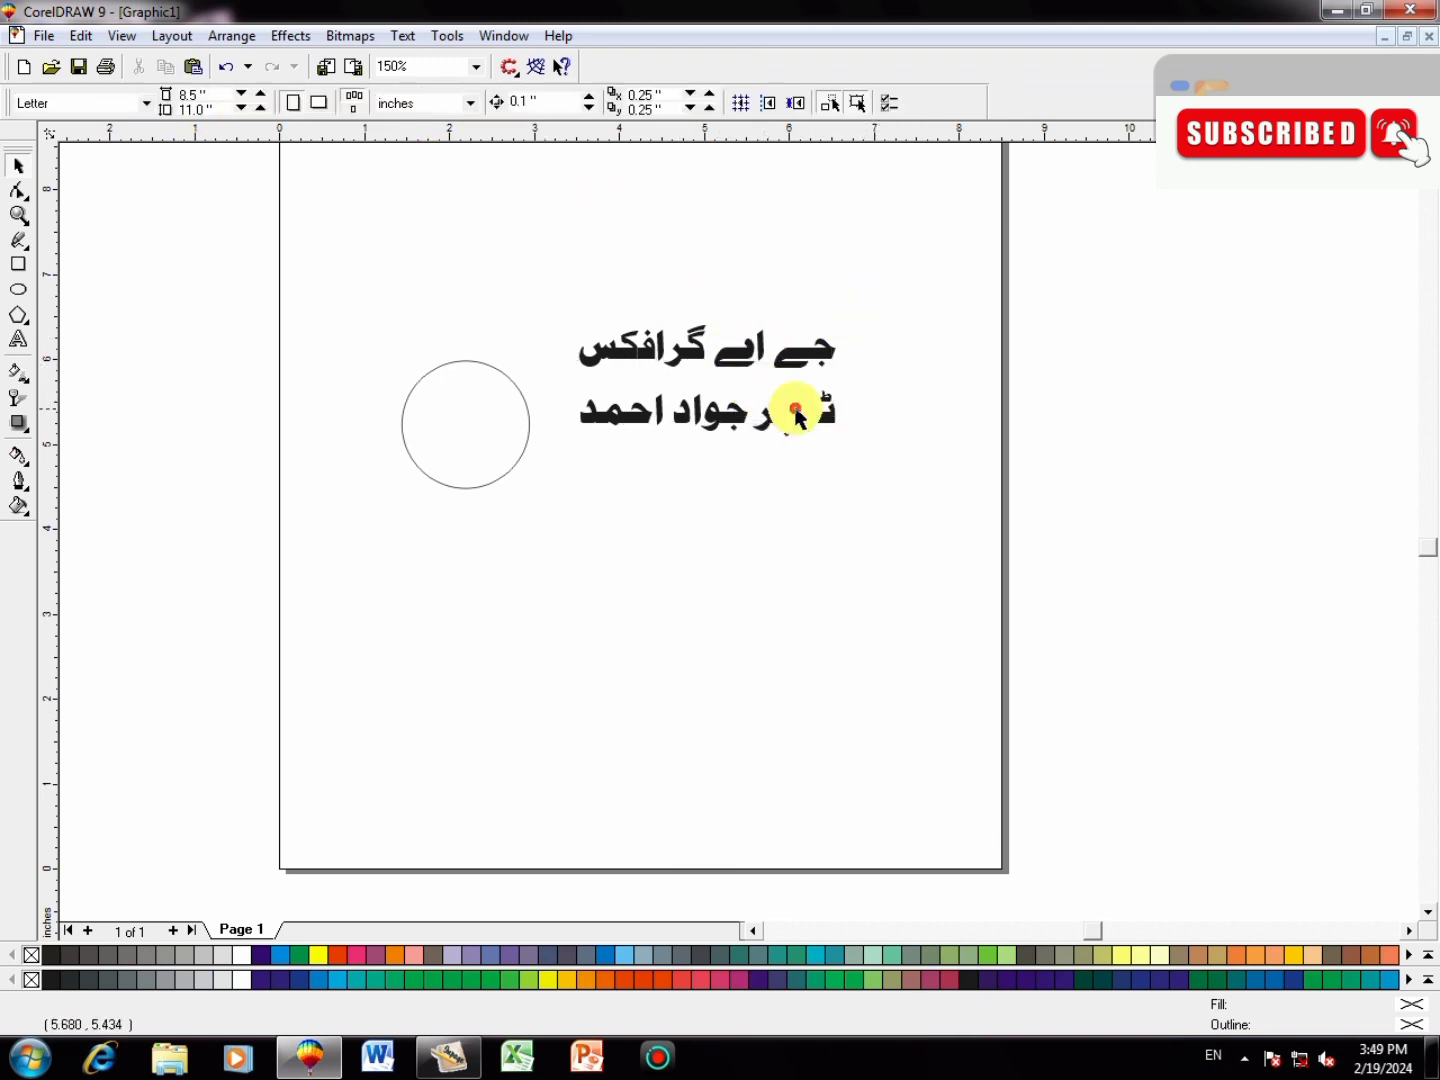
# - Select the separated Urdu characters one by one to examine how the text is split, and clear the selection
pyautogui.click(811, 364)
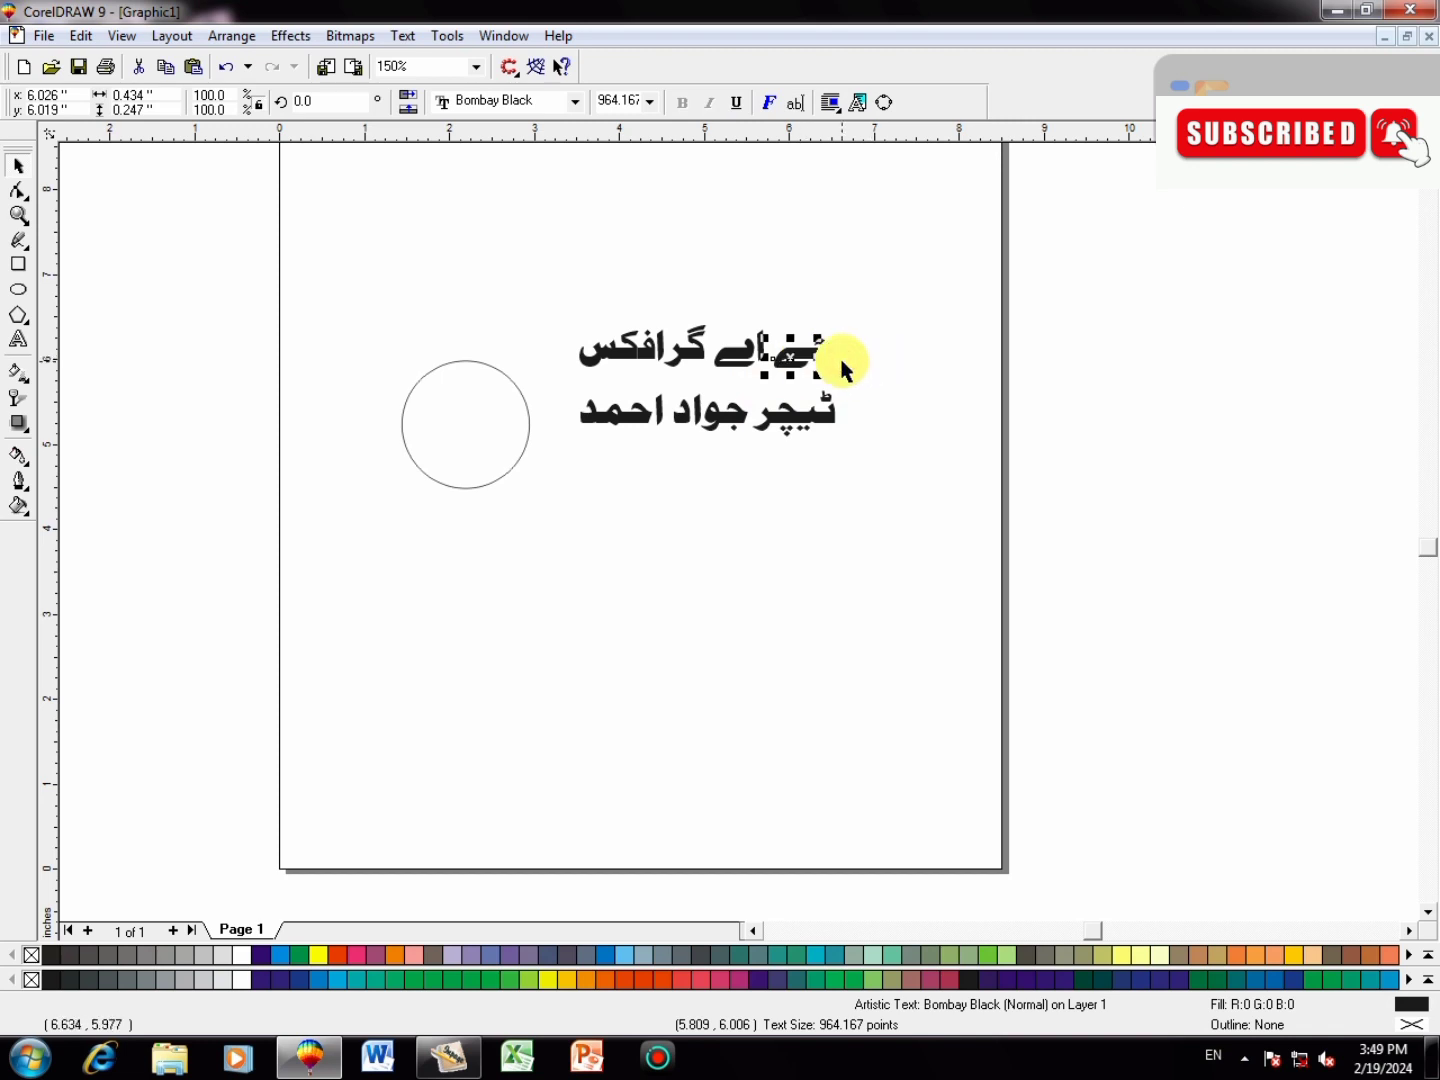
pyautogui.click(835, 375)
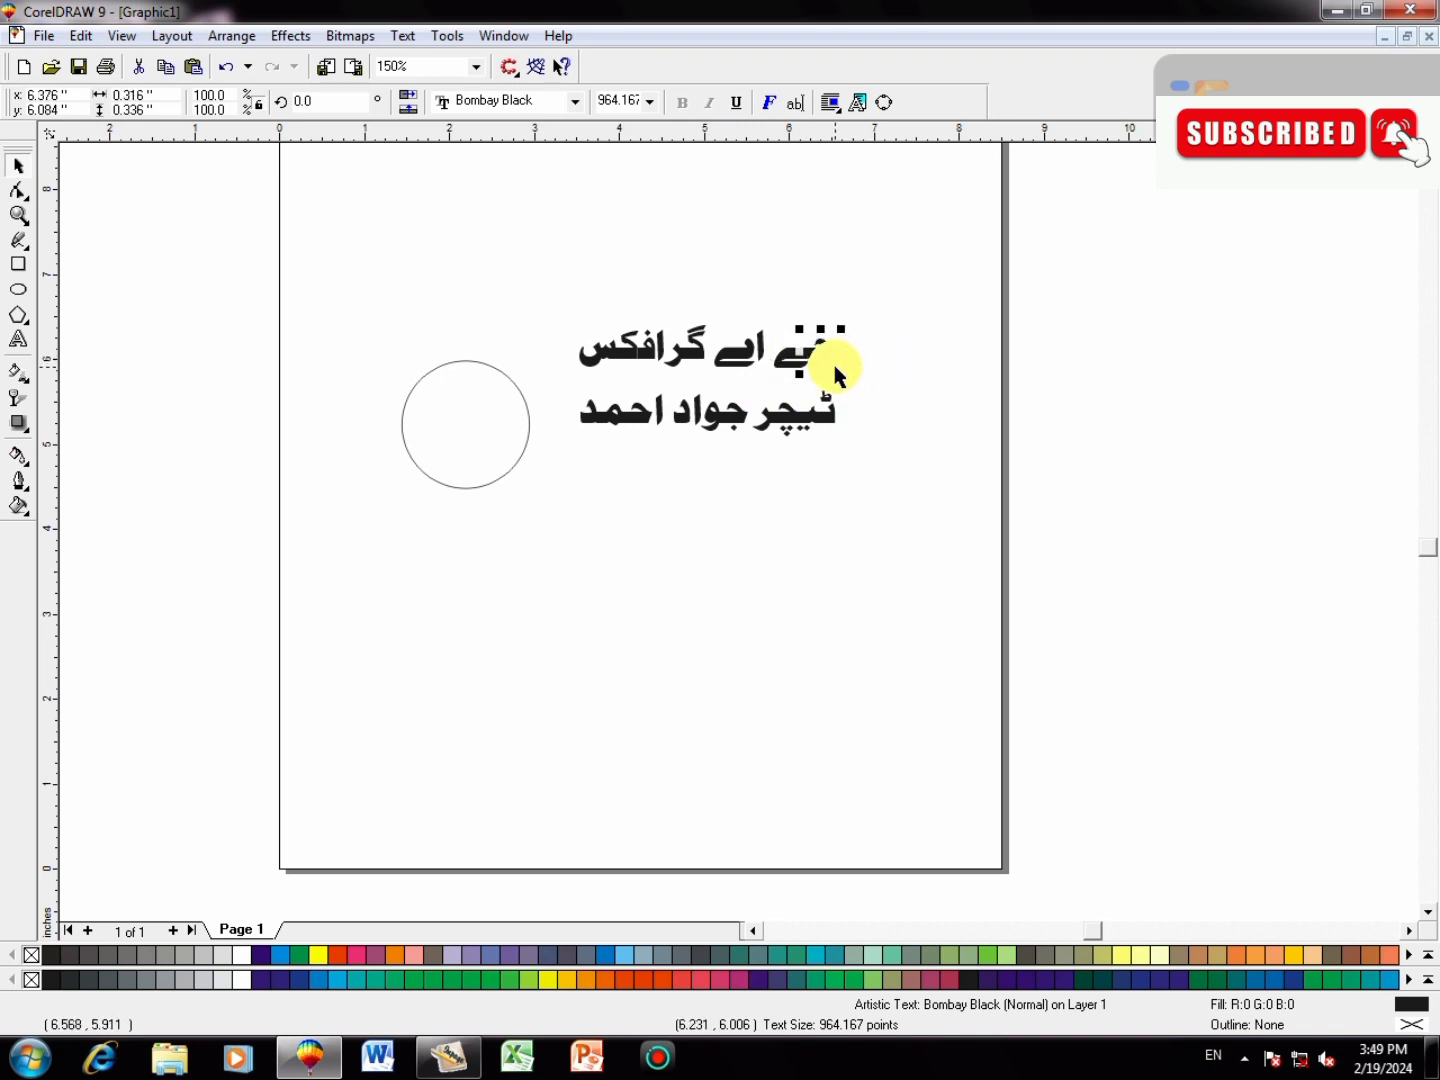
pyautogui.press('Tab')
pyautogui.press('Escape')
pyautogui.click(733, 365)
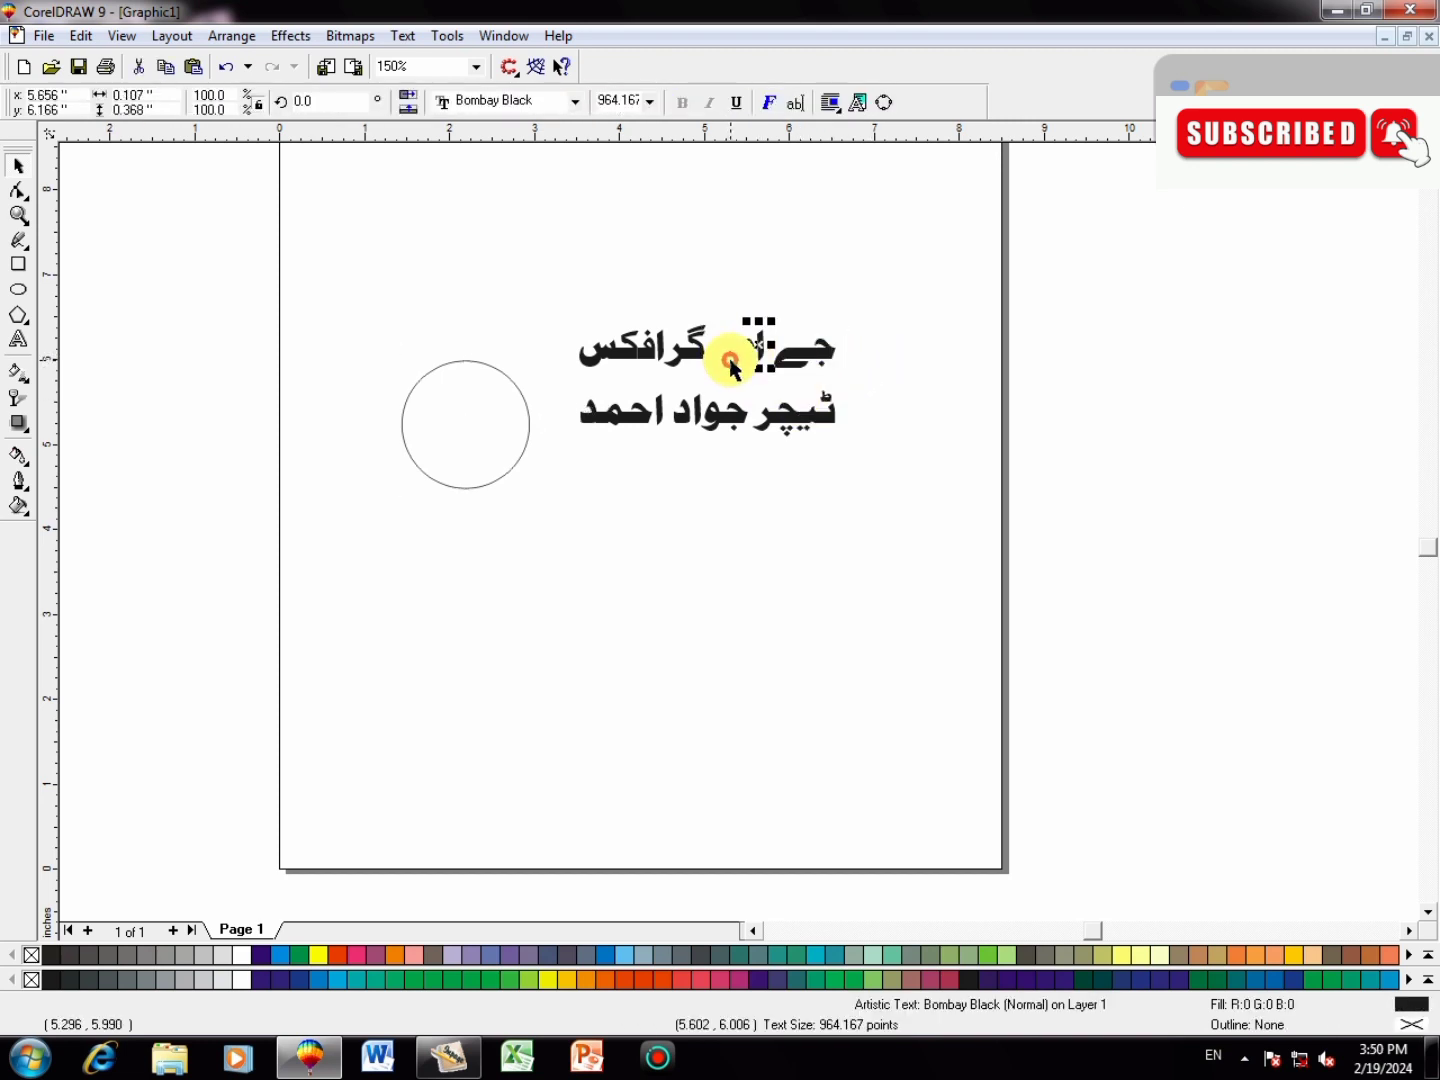
pyautogui.press('Tab')
pyautogui.press('Tab')
pyautogui.press('Tab')
pyautogui.press('Tab')
pyautogui.press('Tab')
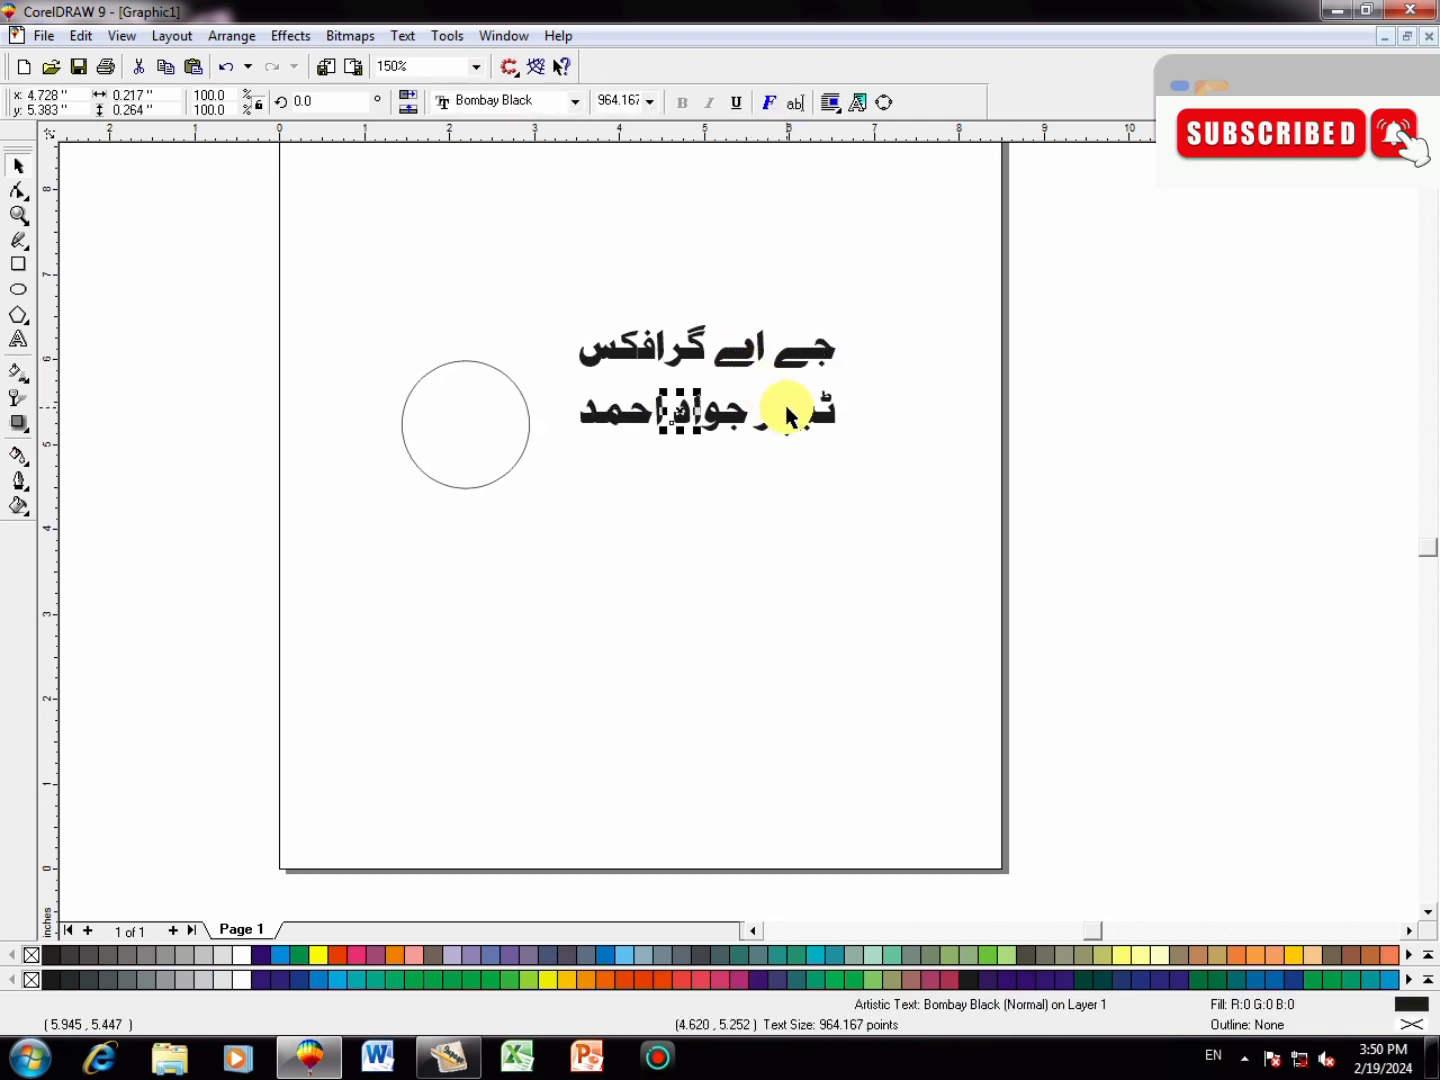
pyautogui.press('Tab')
pyautogui.press('Tab')
pyautogui.press('Escape')
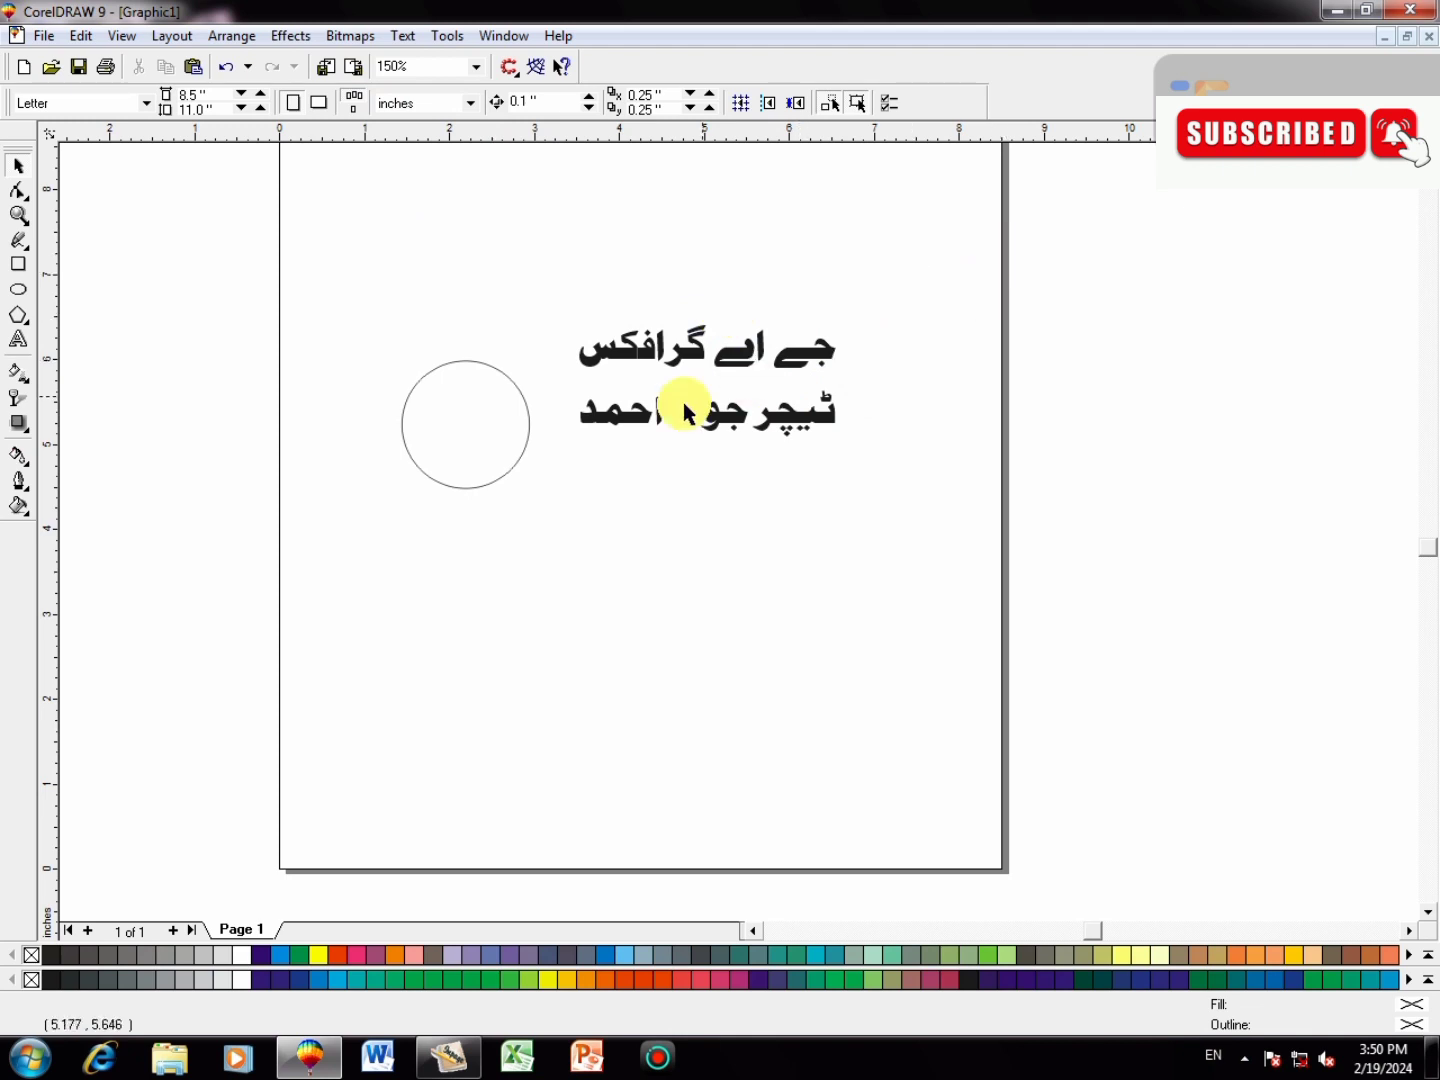
# - Select all the separated Urdu text pieces and check the availability of Fit Text To Path
pyautogui.moveTo(996, 263); pyautogui.dragTo(560, 490)
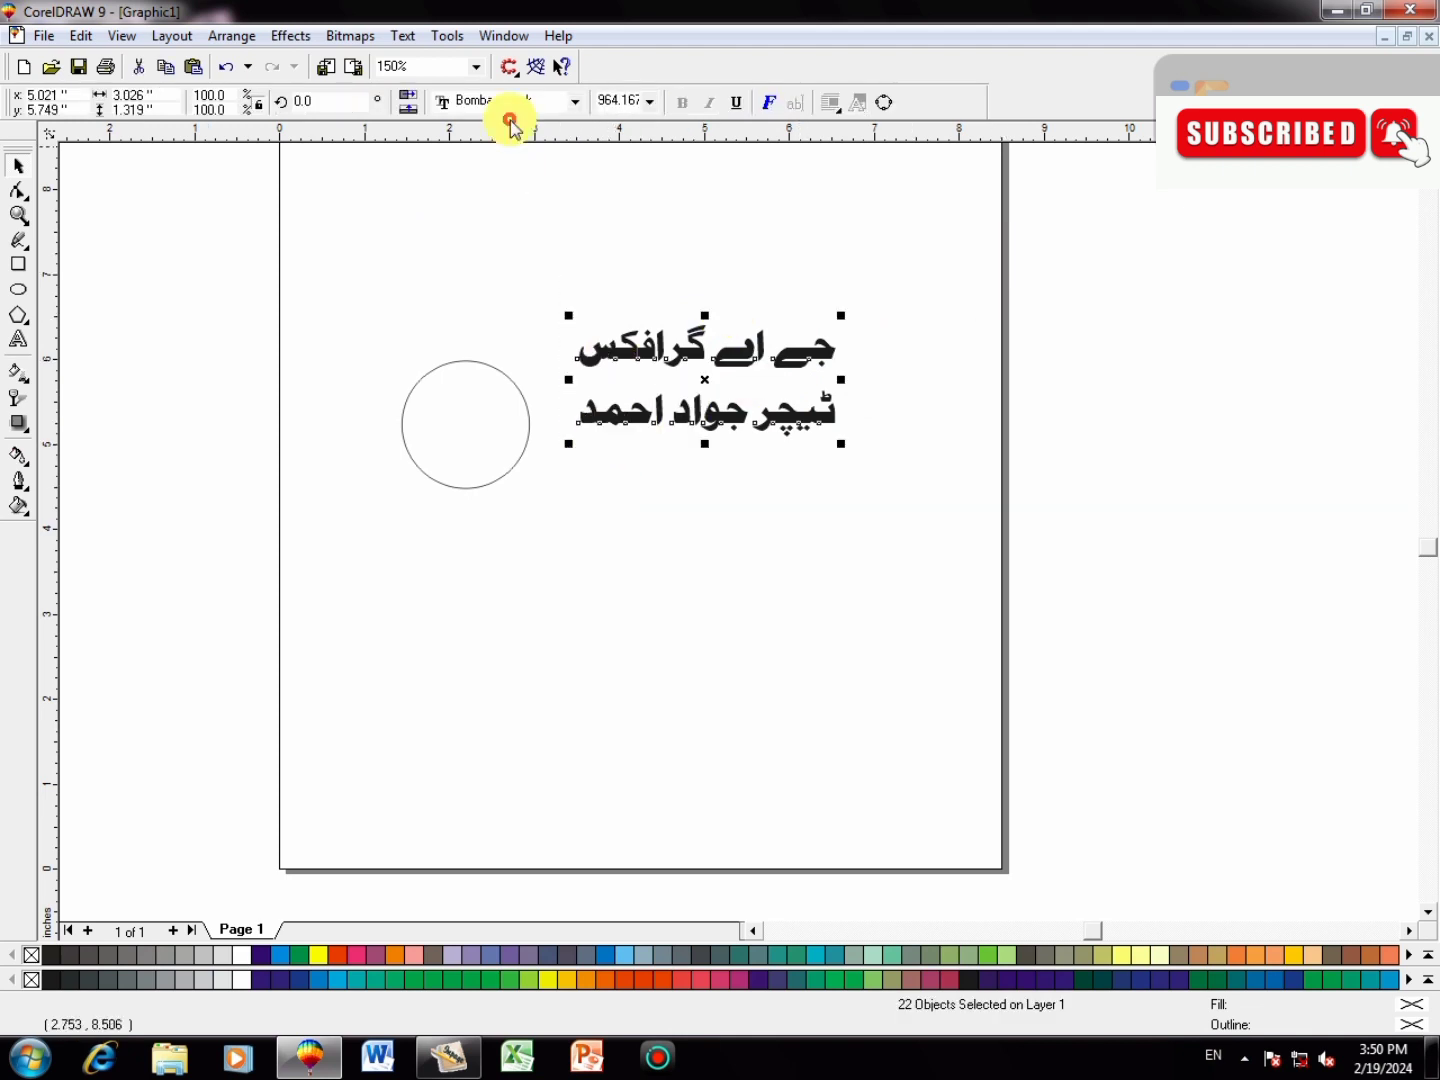
pyautogui.click(340, 39)
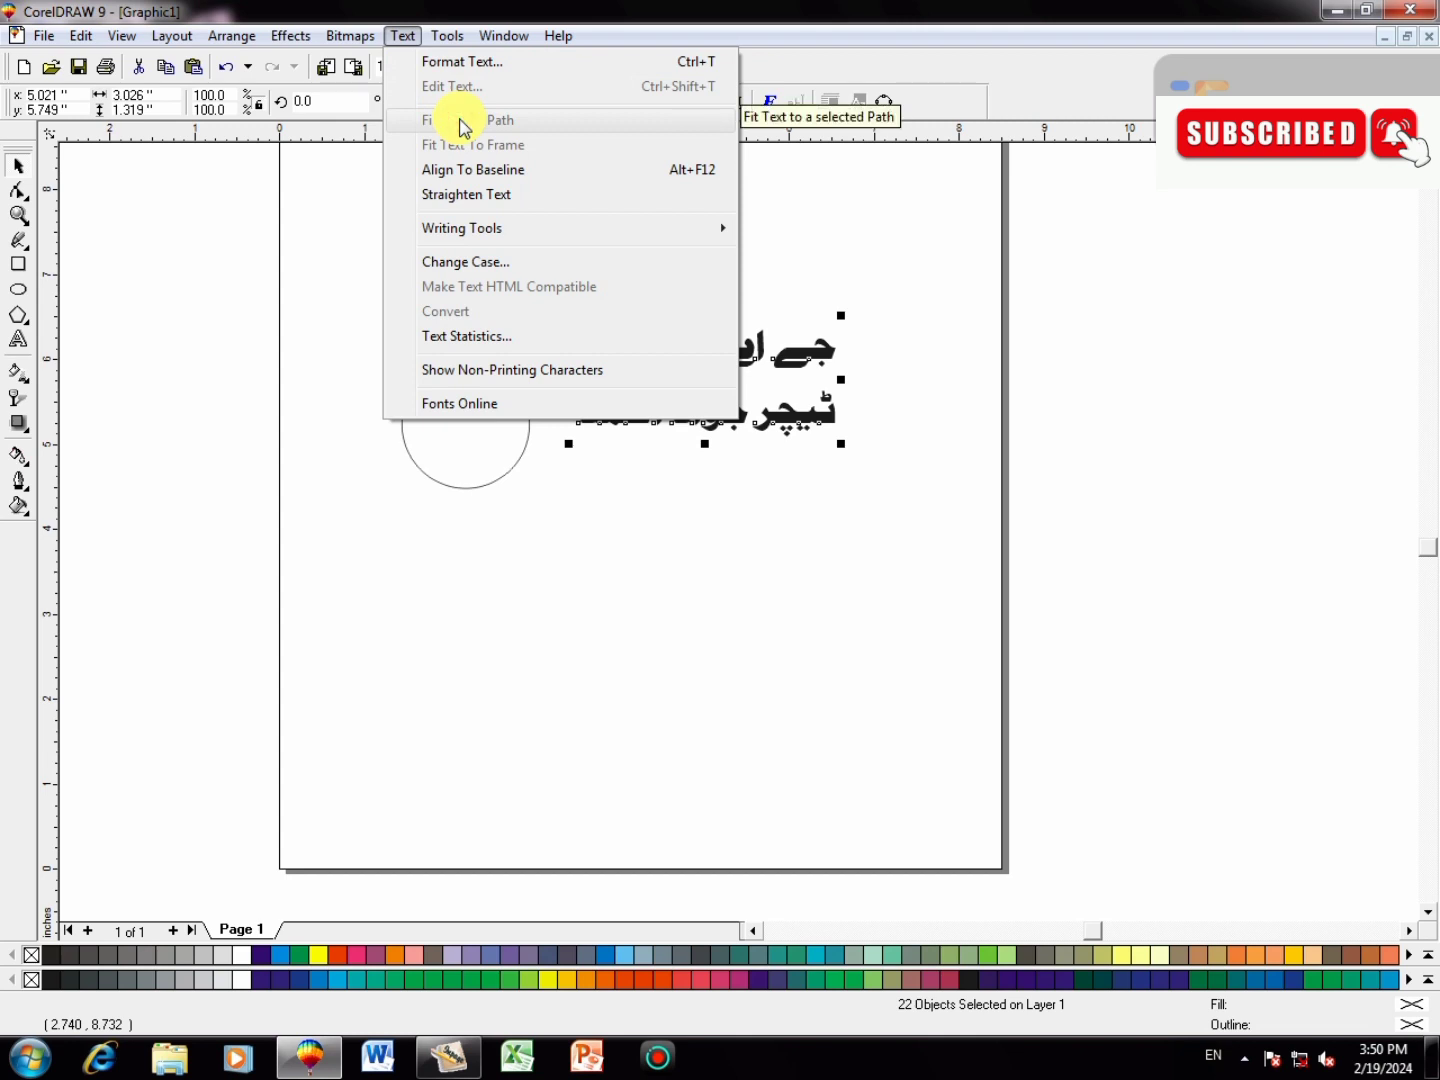
pyautogui.click(864, 388)
# - Group all the Urdu text pieces and check the text-fitting commands for the group
pyautogui.moveTo(895, 328); pyautogui.dragTo(537, 487)
pyautogui.moveTo(940, 300); pyautogui.dragTo(554, 470)
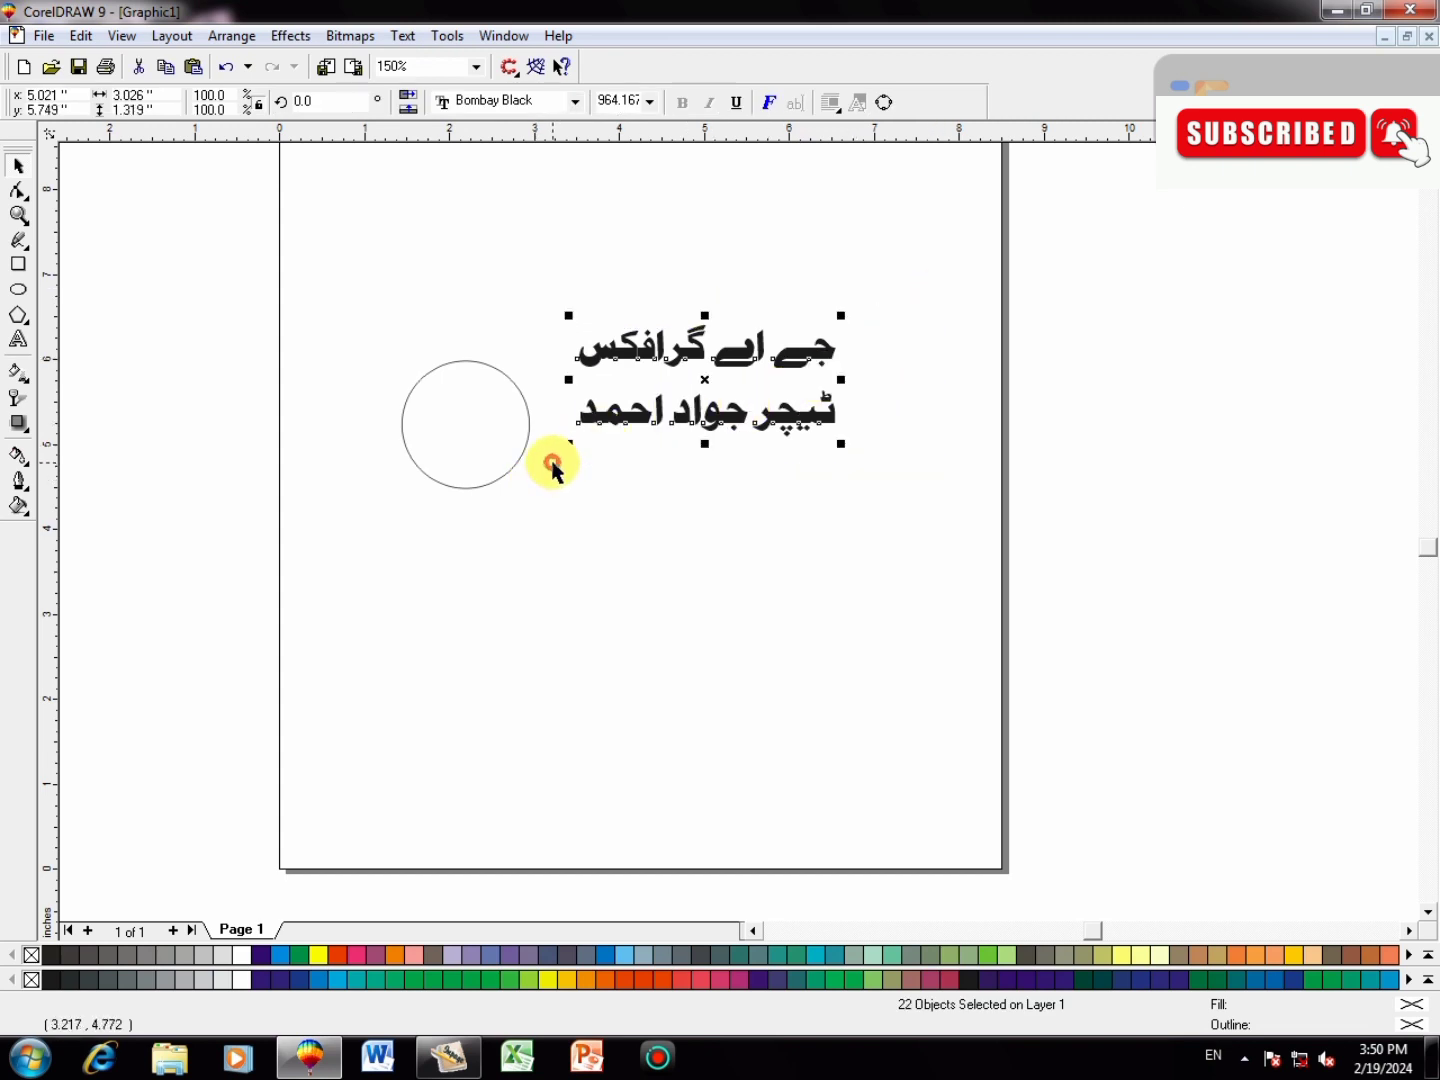
pyautogui.hotkey('ctrl', 'g')
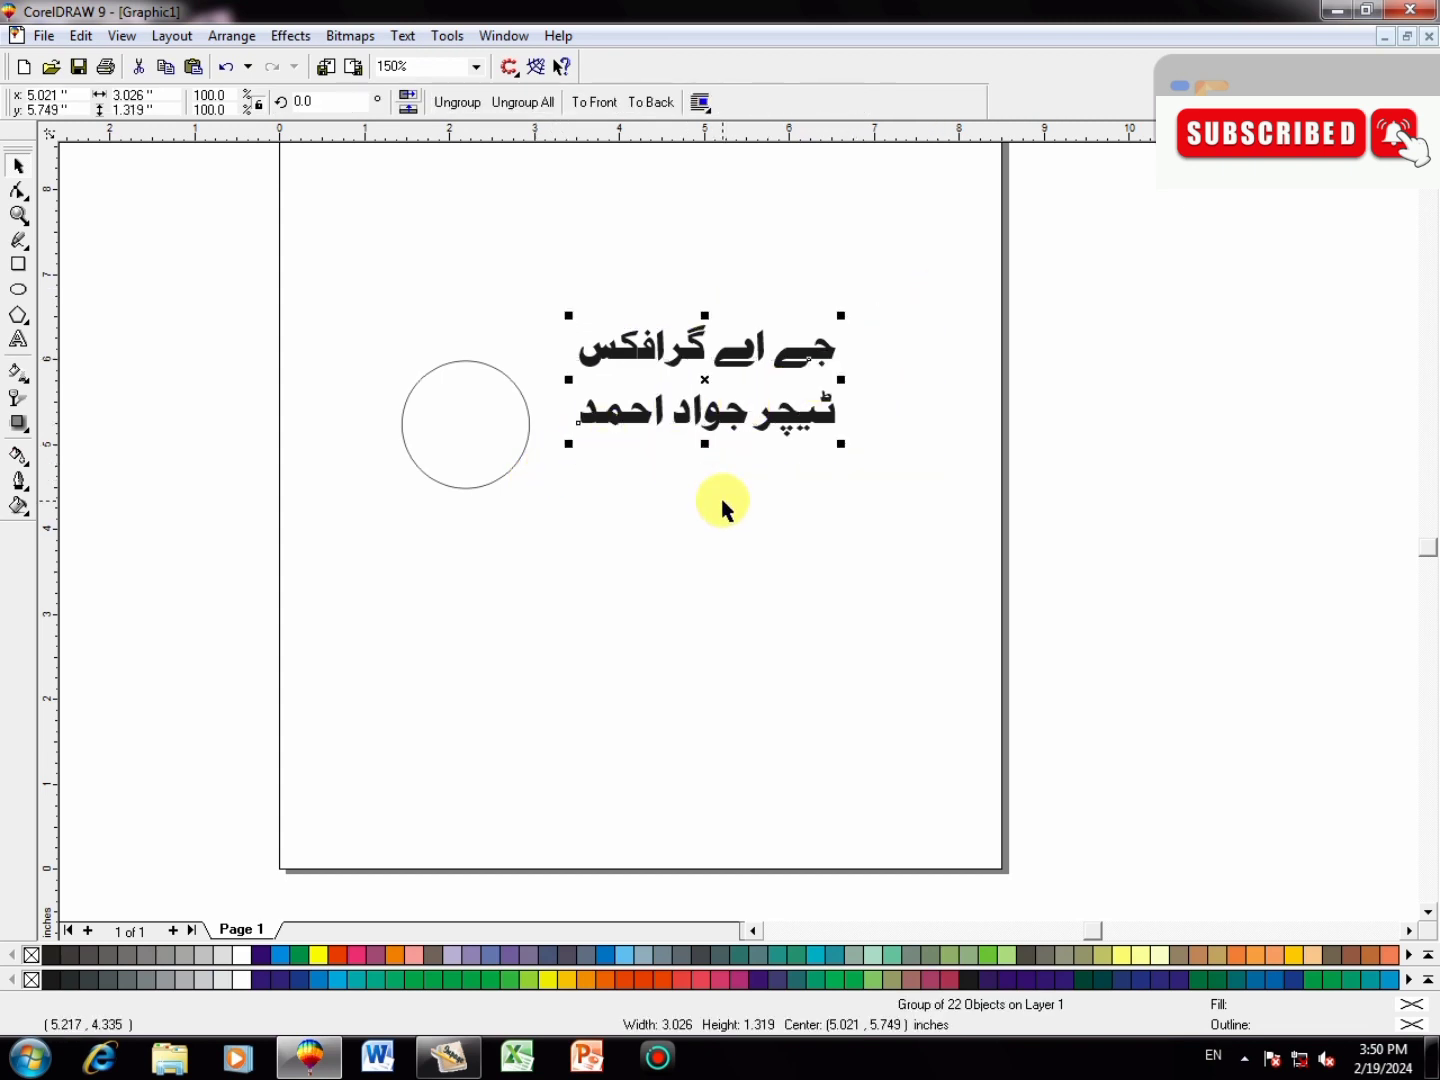
pyautogui.click(404, 38)
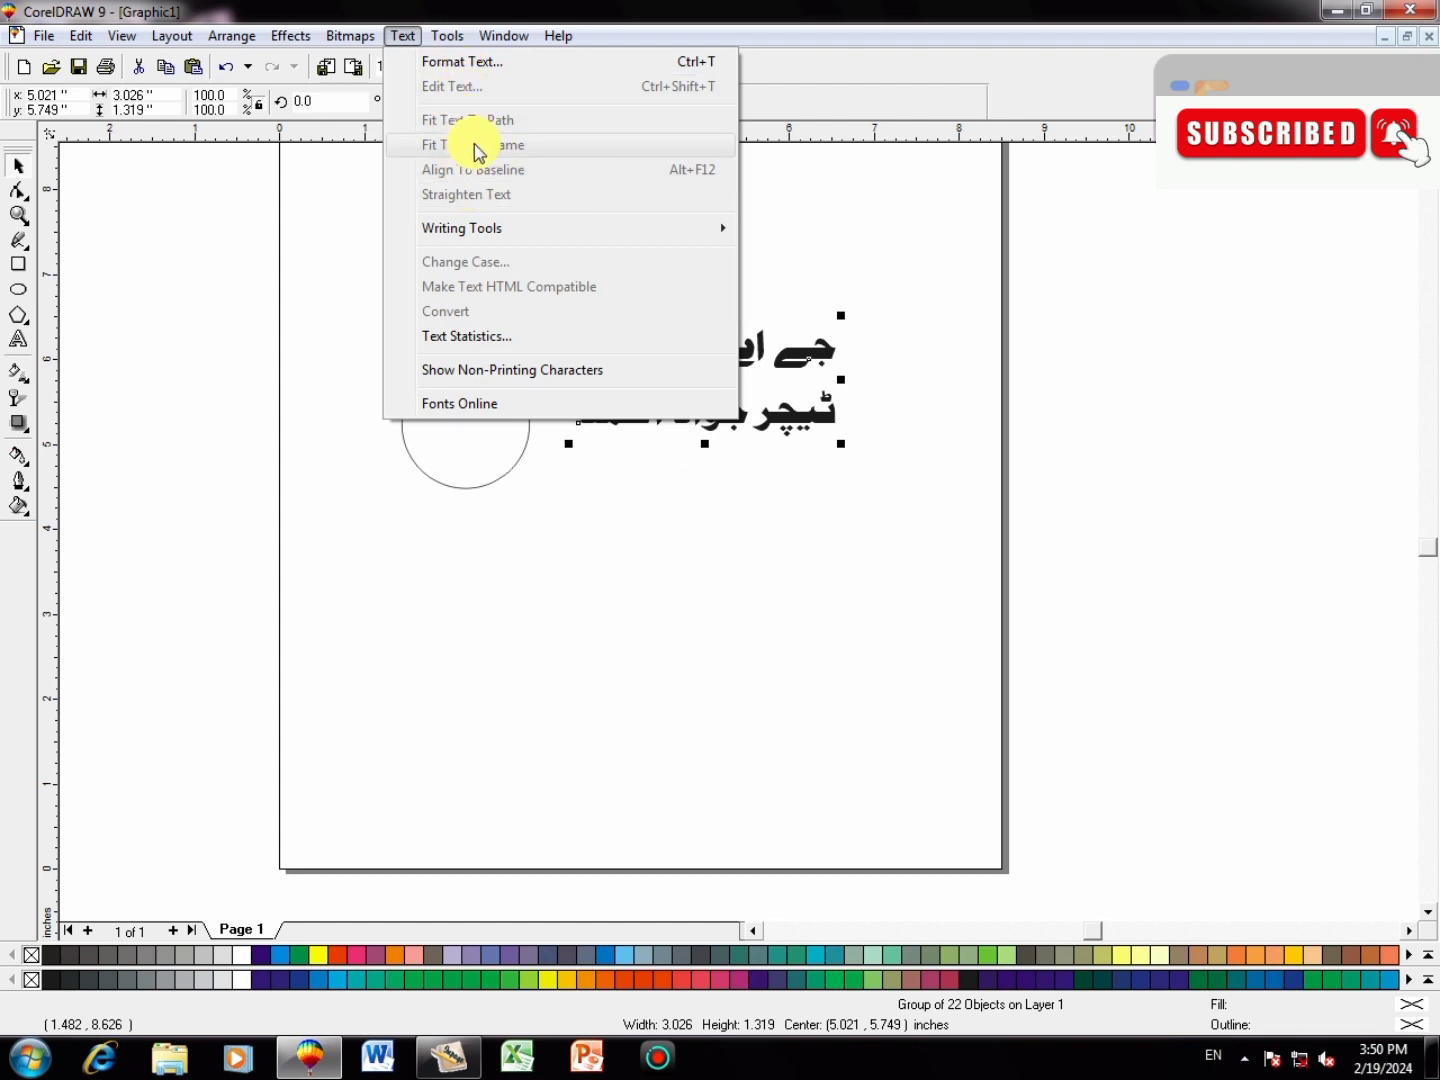
pyautogui.click(350, 209)
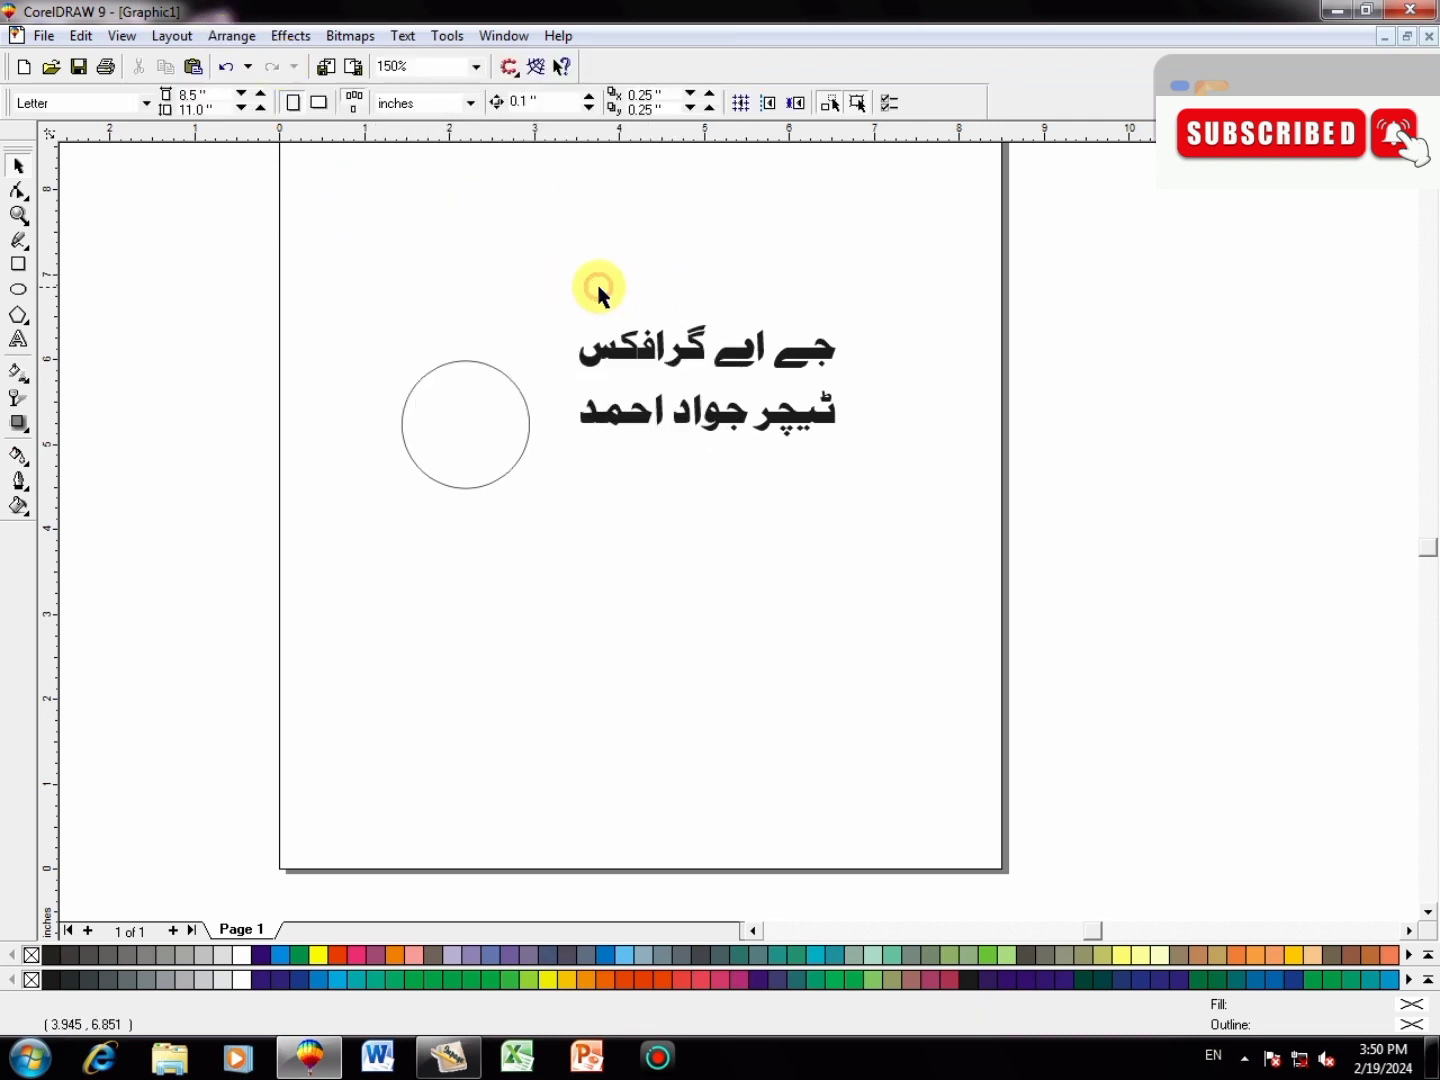
# - Select the grouped Urdu text and examine the available grouping, combining and curve conversion commands
pyautogui.moveTo(567, 297); pyautogui.dragTo(880, 460)
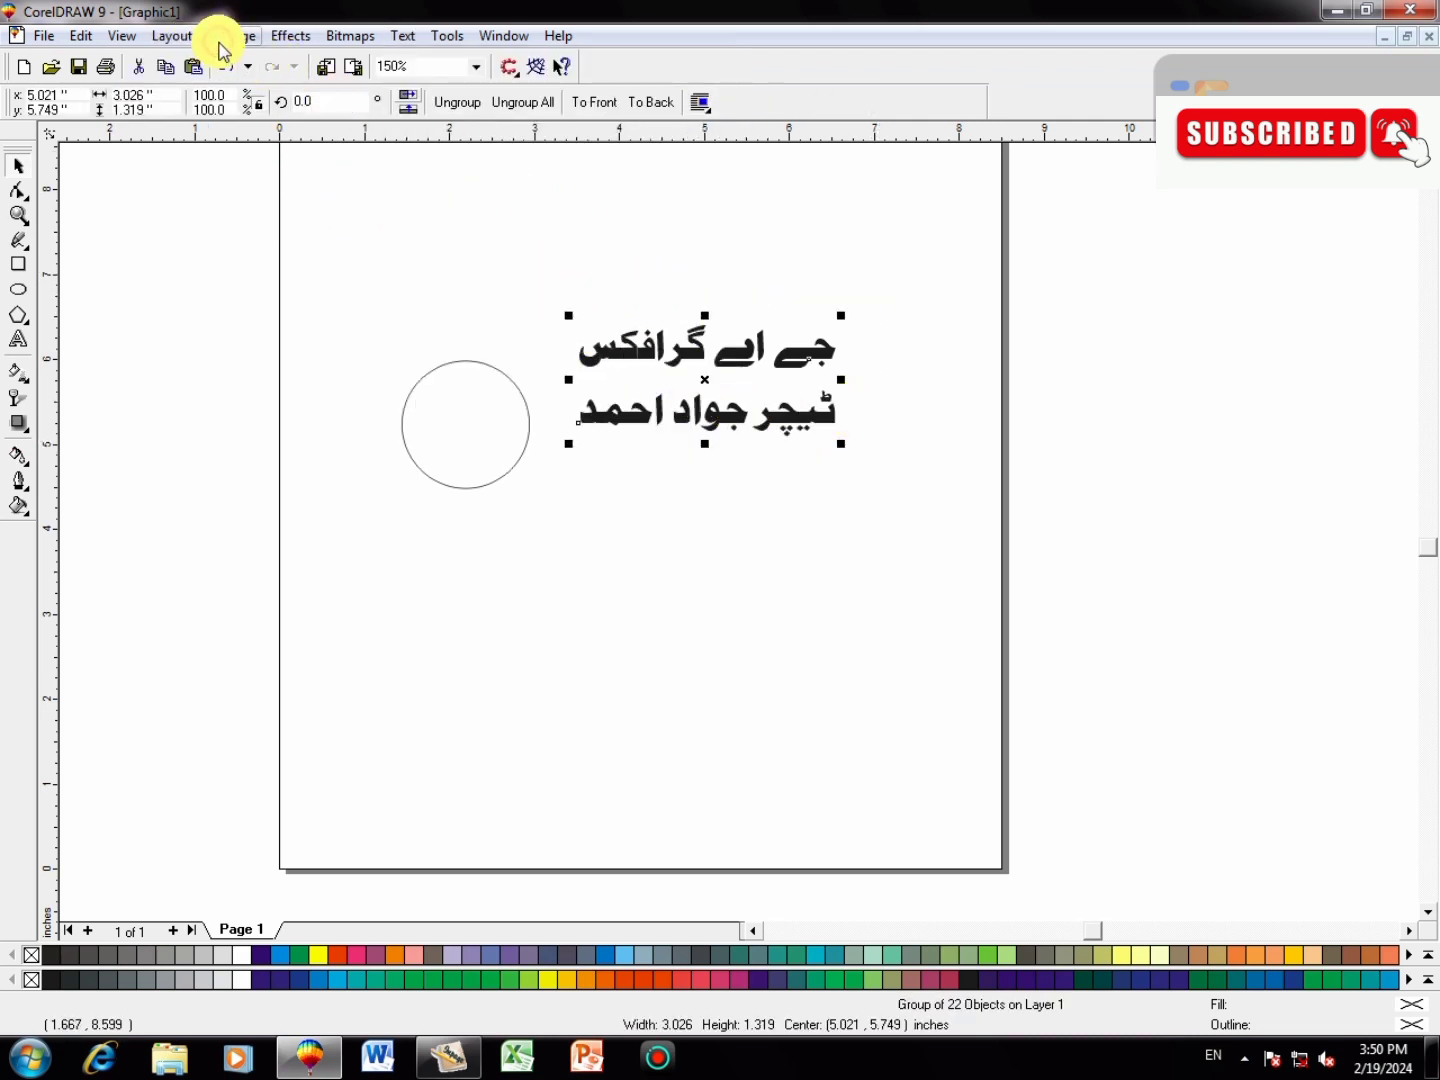
pyautogui.click(224, 37)
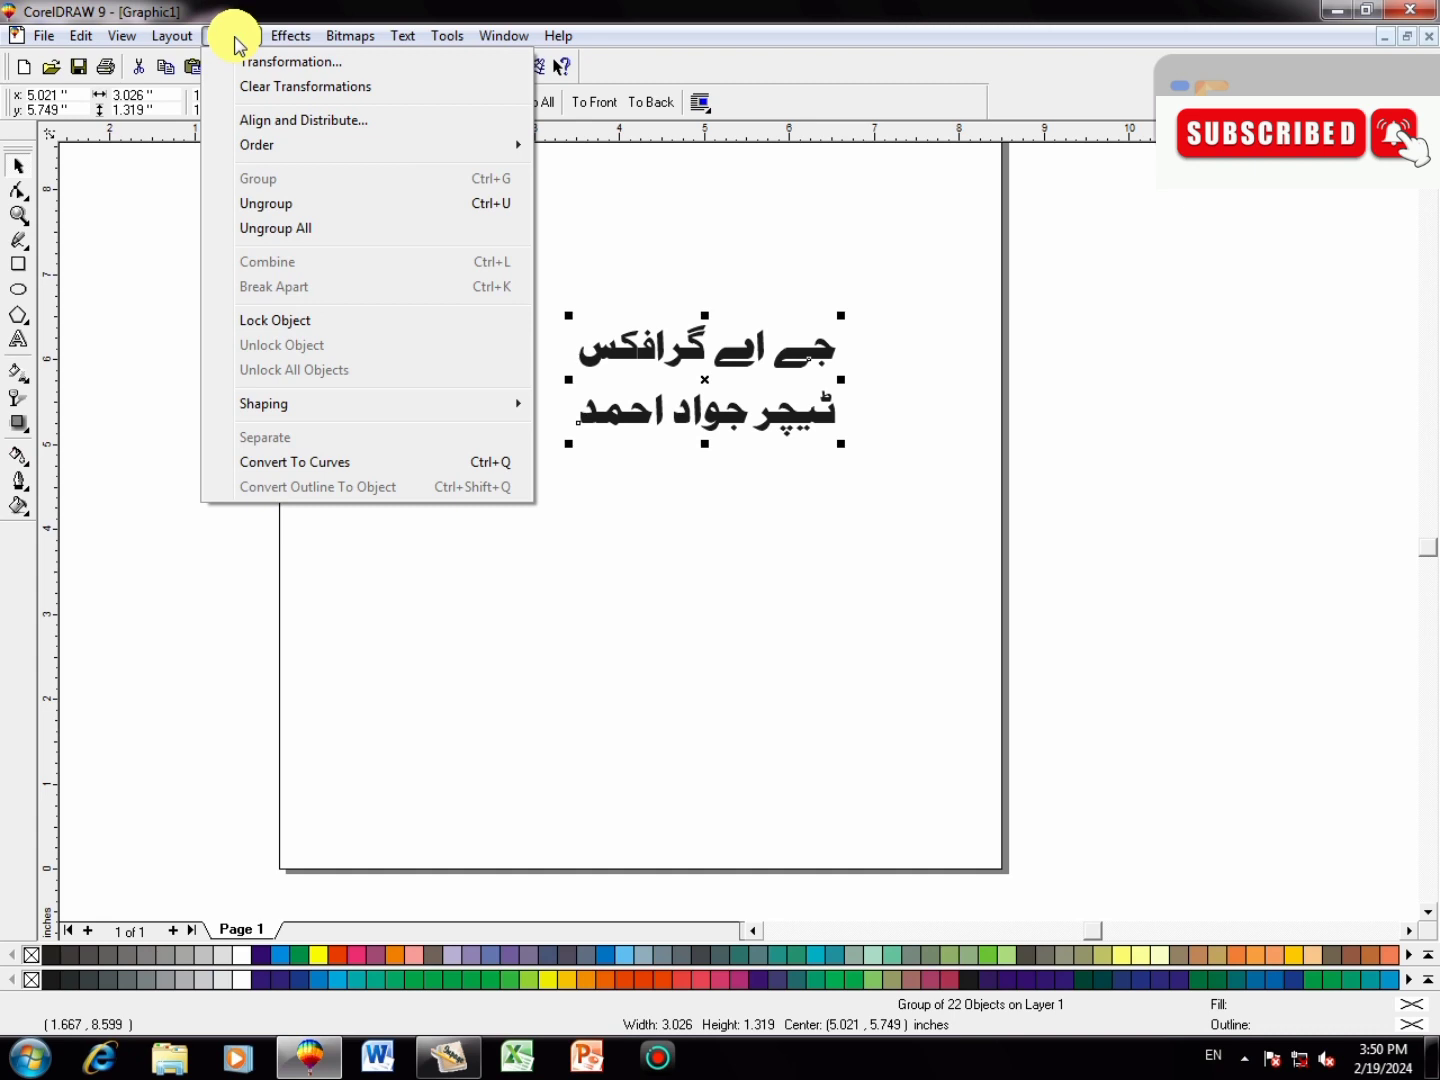
pyautogui.click(755, 415)
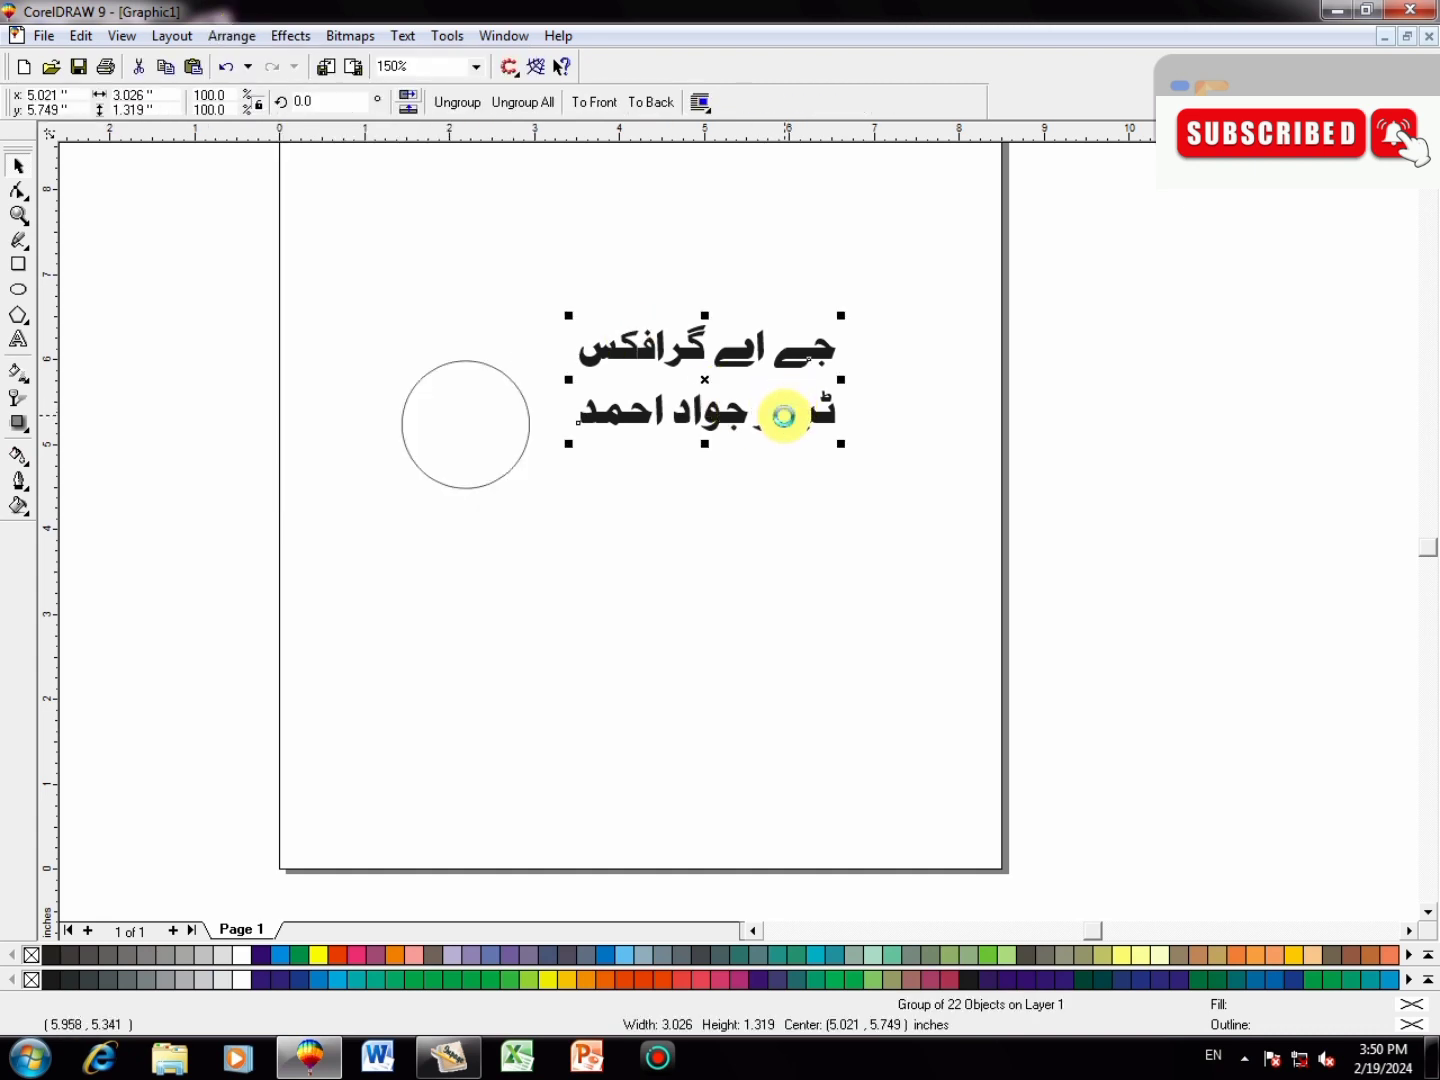
# - Ungroup the Urdu text again and clear the selection
pyautogui.hotkey('ctrl', 'u')
pyautogui.click(916, 352)
pyautogui.click(788, 333)
pyautogui.click(874, 337)
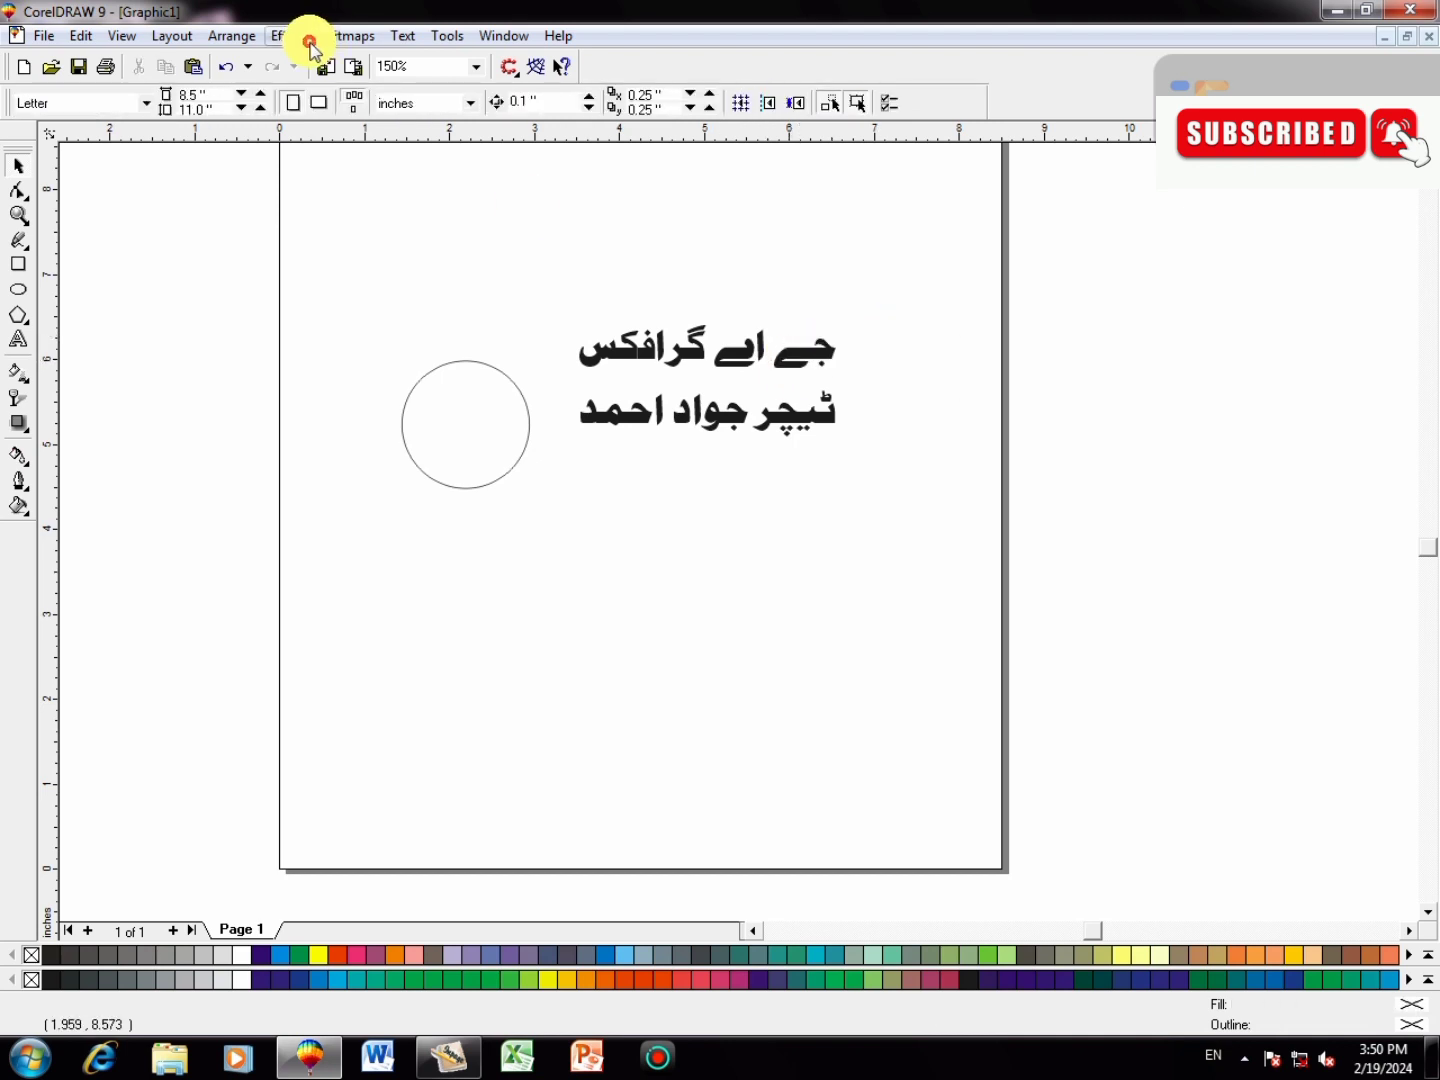
# - Select all the ungrouped Urdu text pieces and check whether the Combine command is available
pyautogui.moveTo(514, 240); pyautogui.dragTo(868, 482)
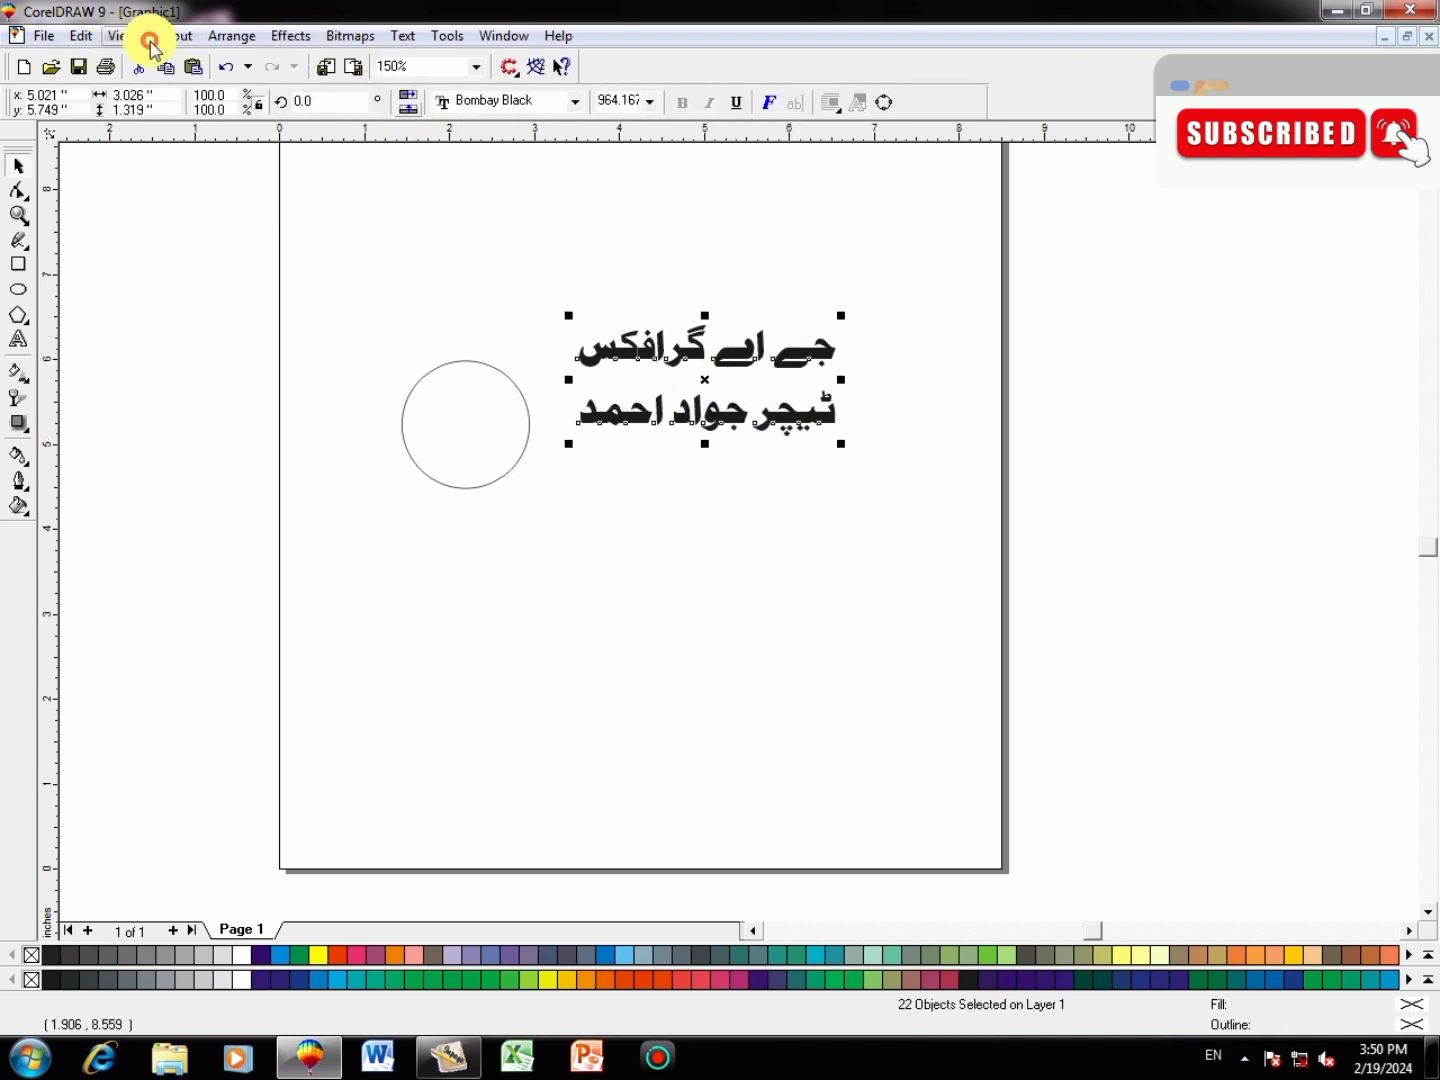
pyautogui.click(232, 36)
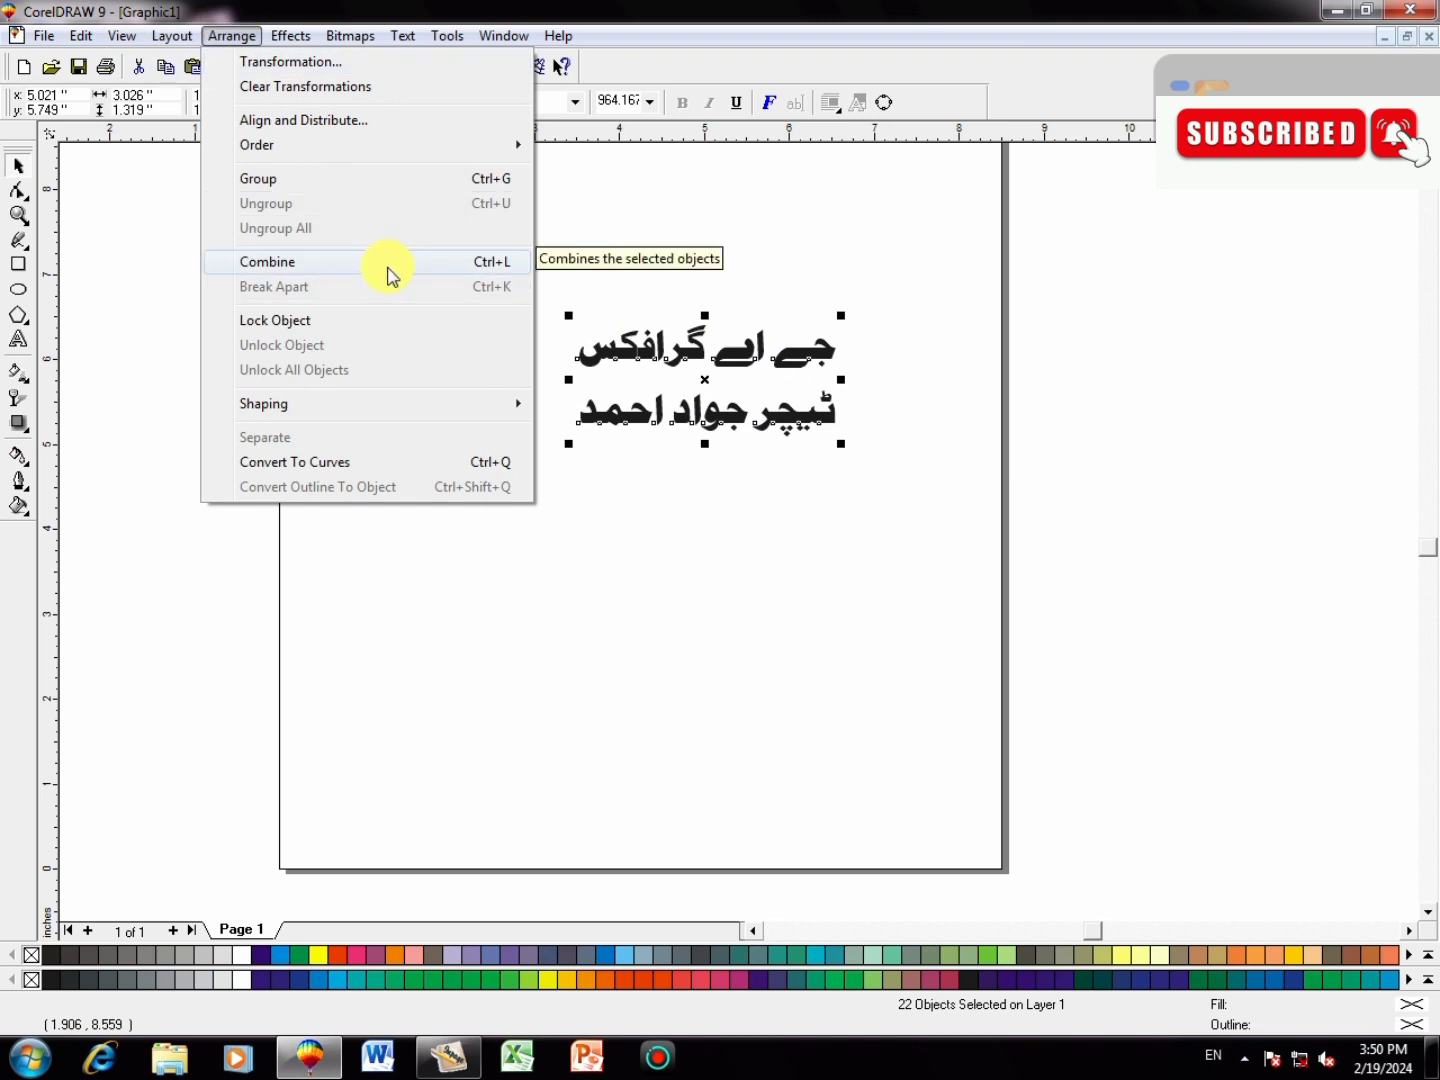
pyautogui.click(713, 456)
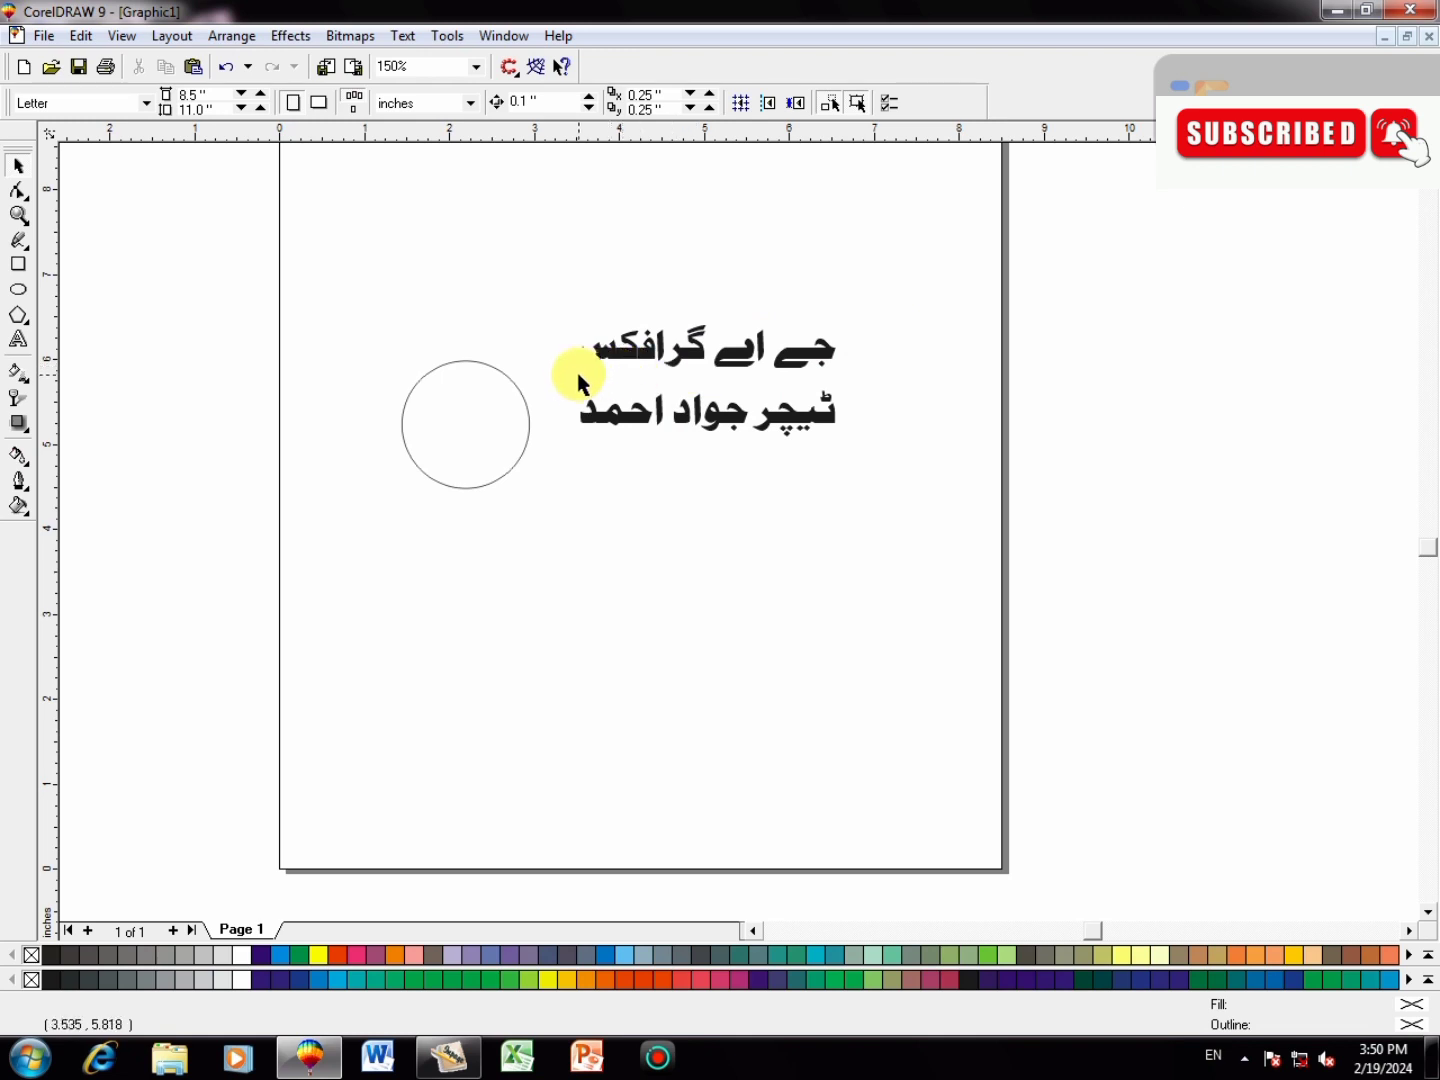
# - Combine all the pieces of the upper Urdu text line into a single text object
pyautogui.moveTo(894, 290); pyautogui.dragTo(560, 378)
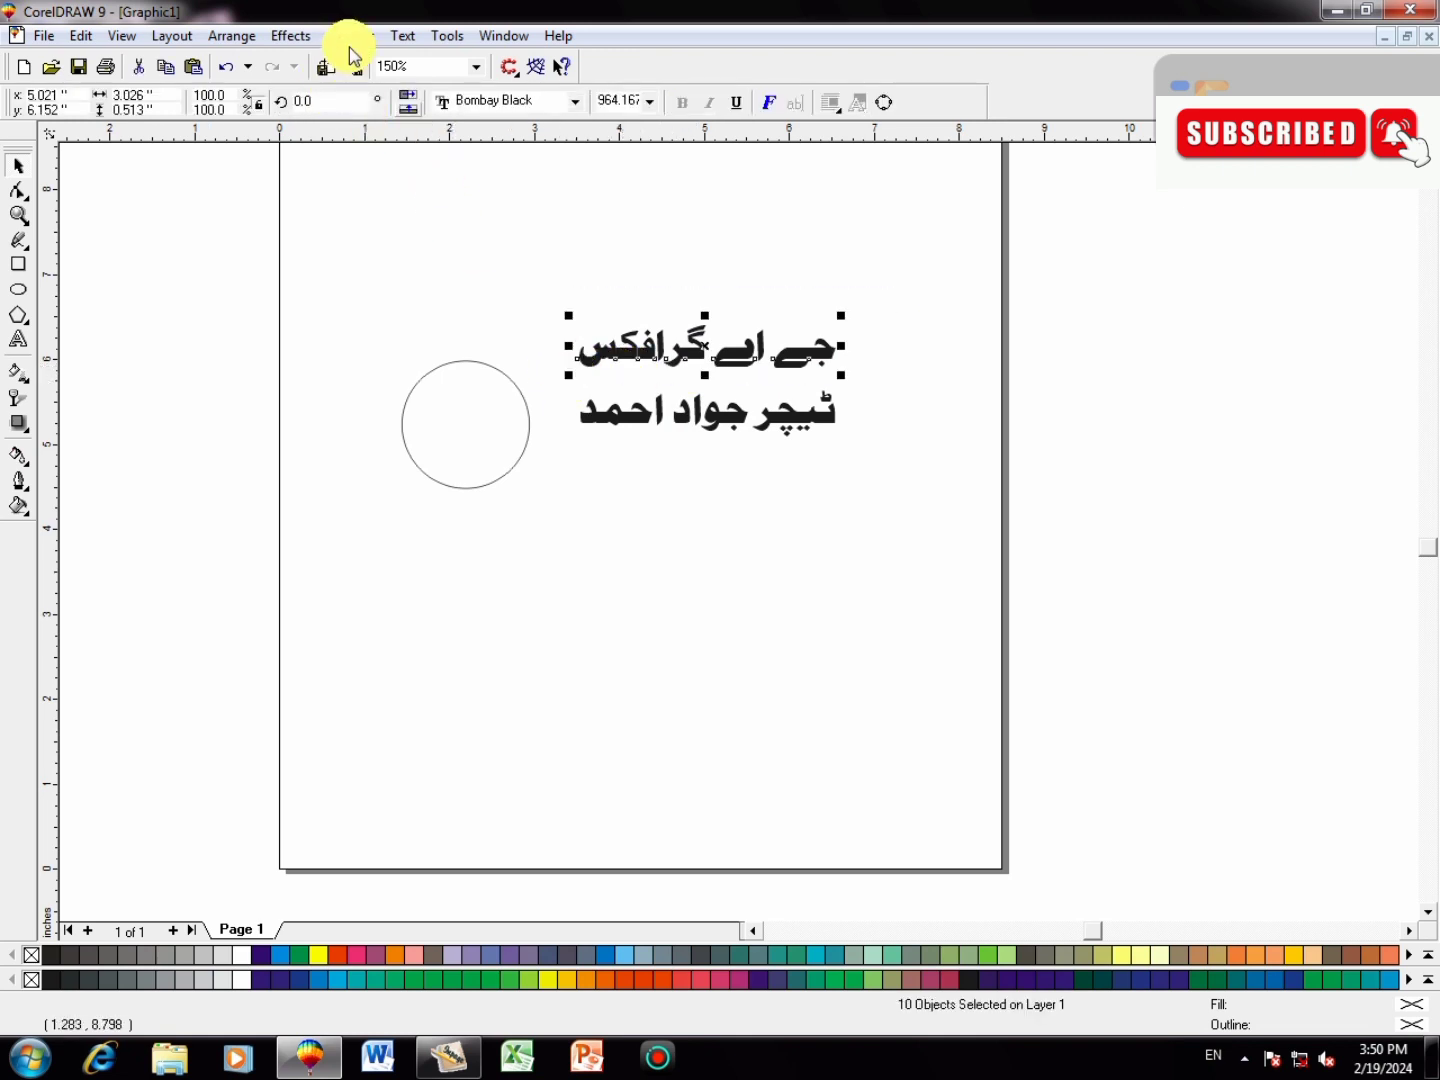
pyautogui.click(232, 35)
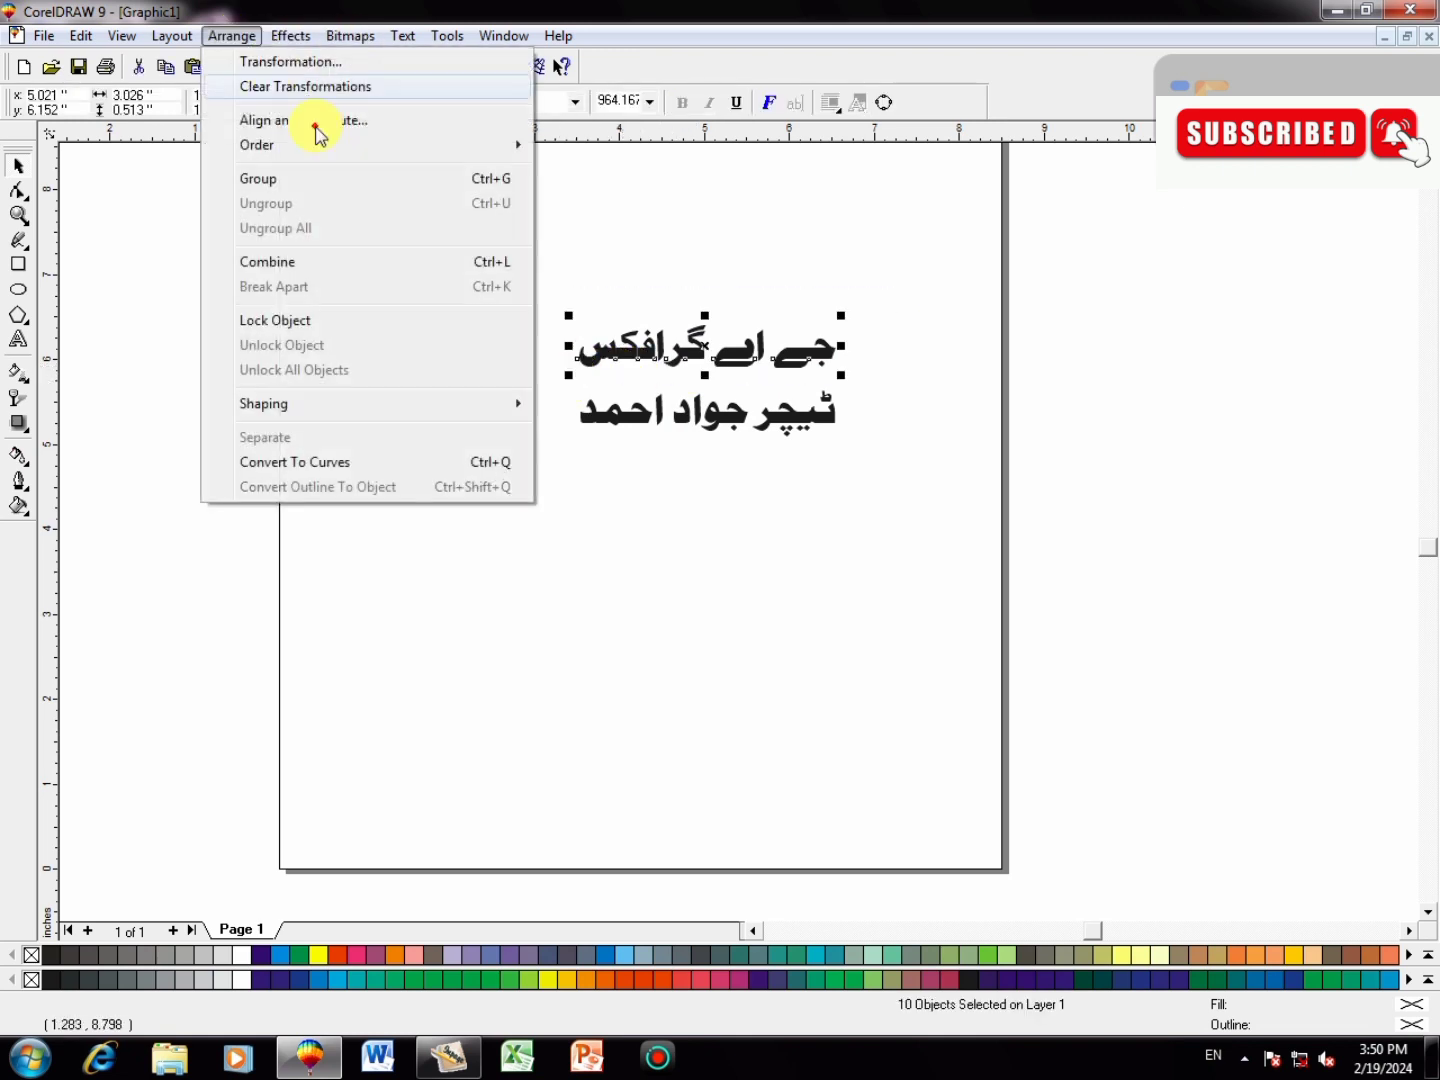
pyautogui.click(339, 262)
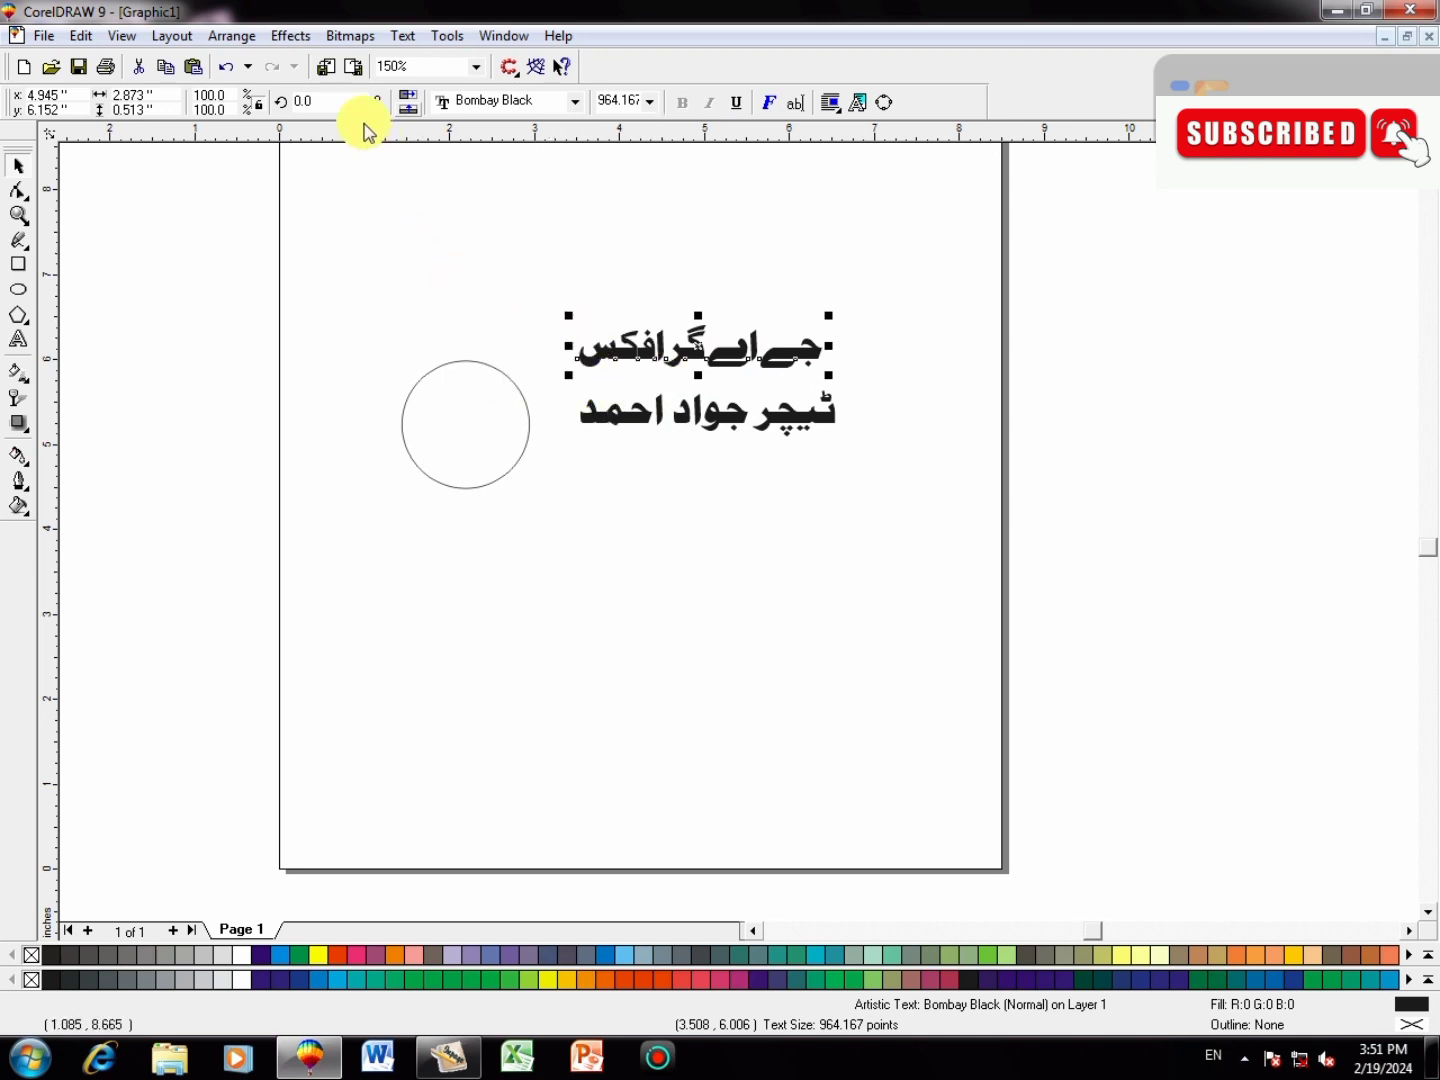
# - Fit the combined upper Urdu line to the 1.5-inch circle as its path
pyautogui.click(400, 35)
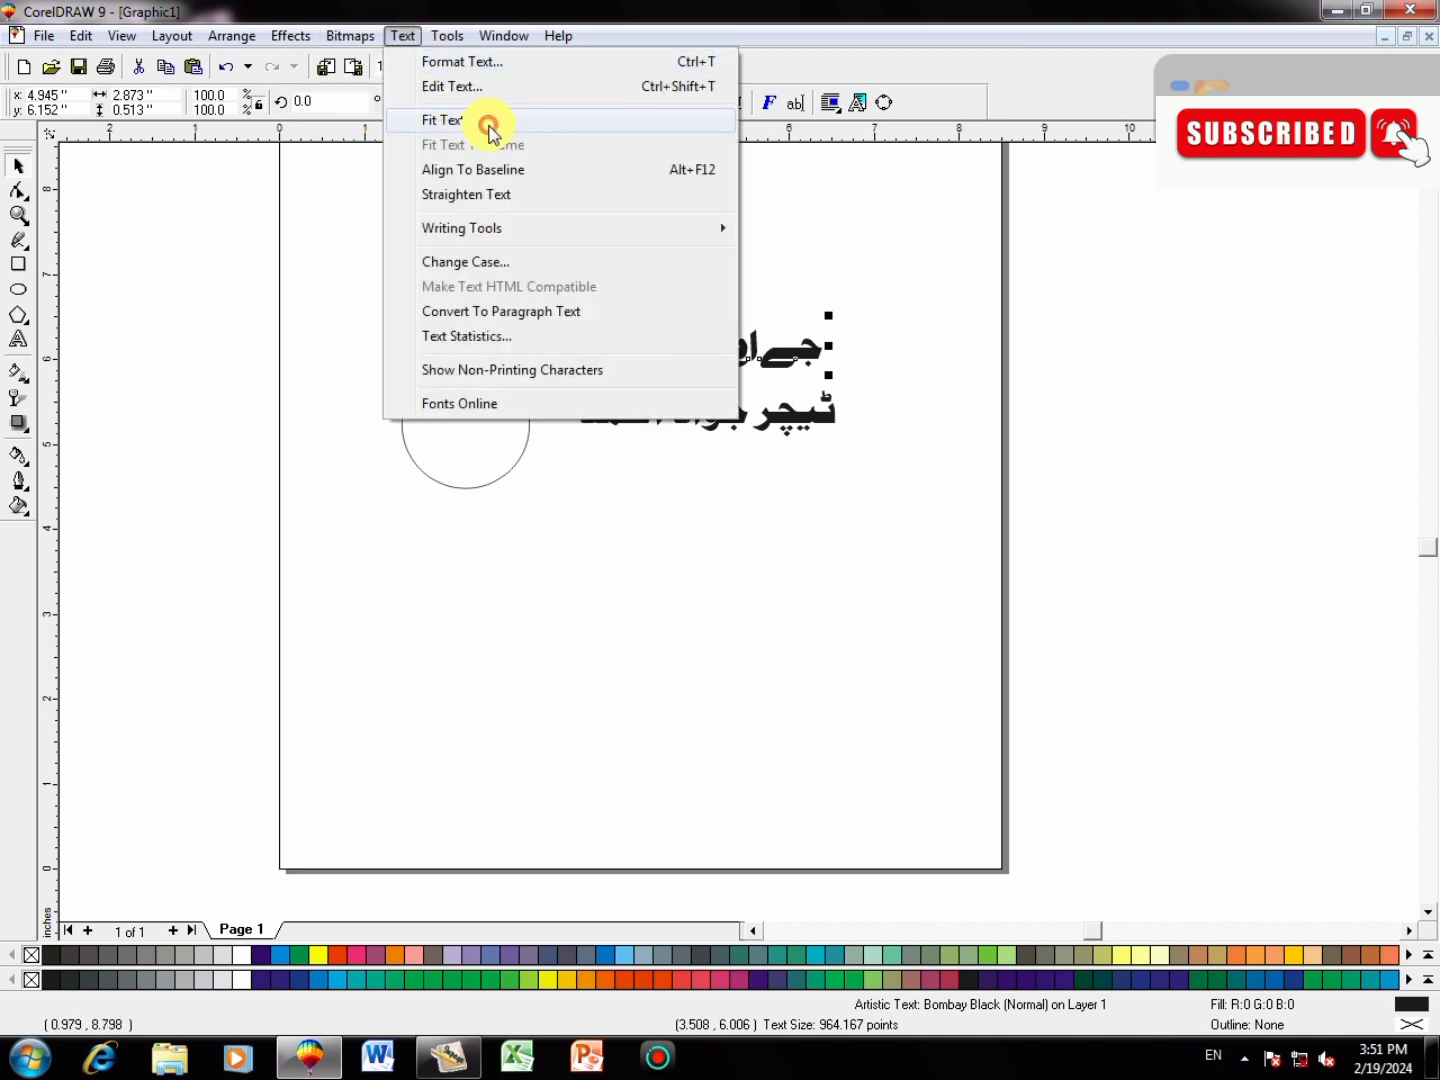
pyautogui.click(489, 122)
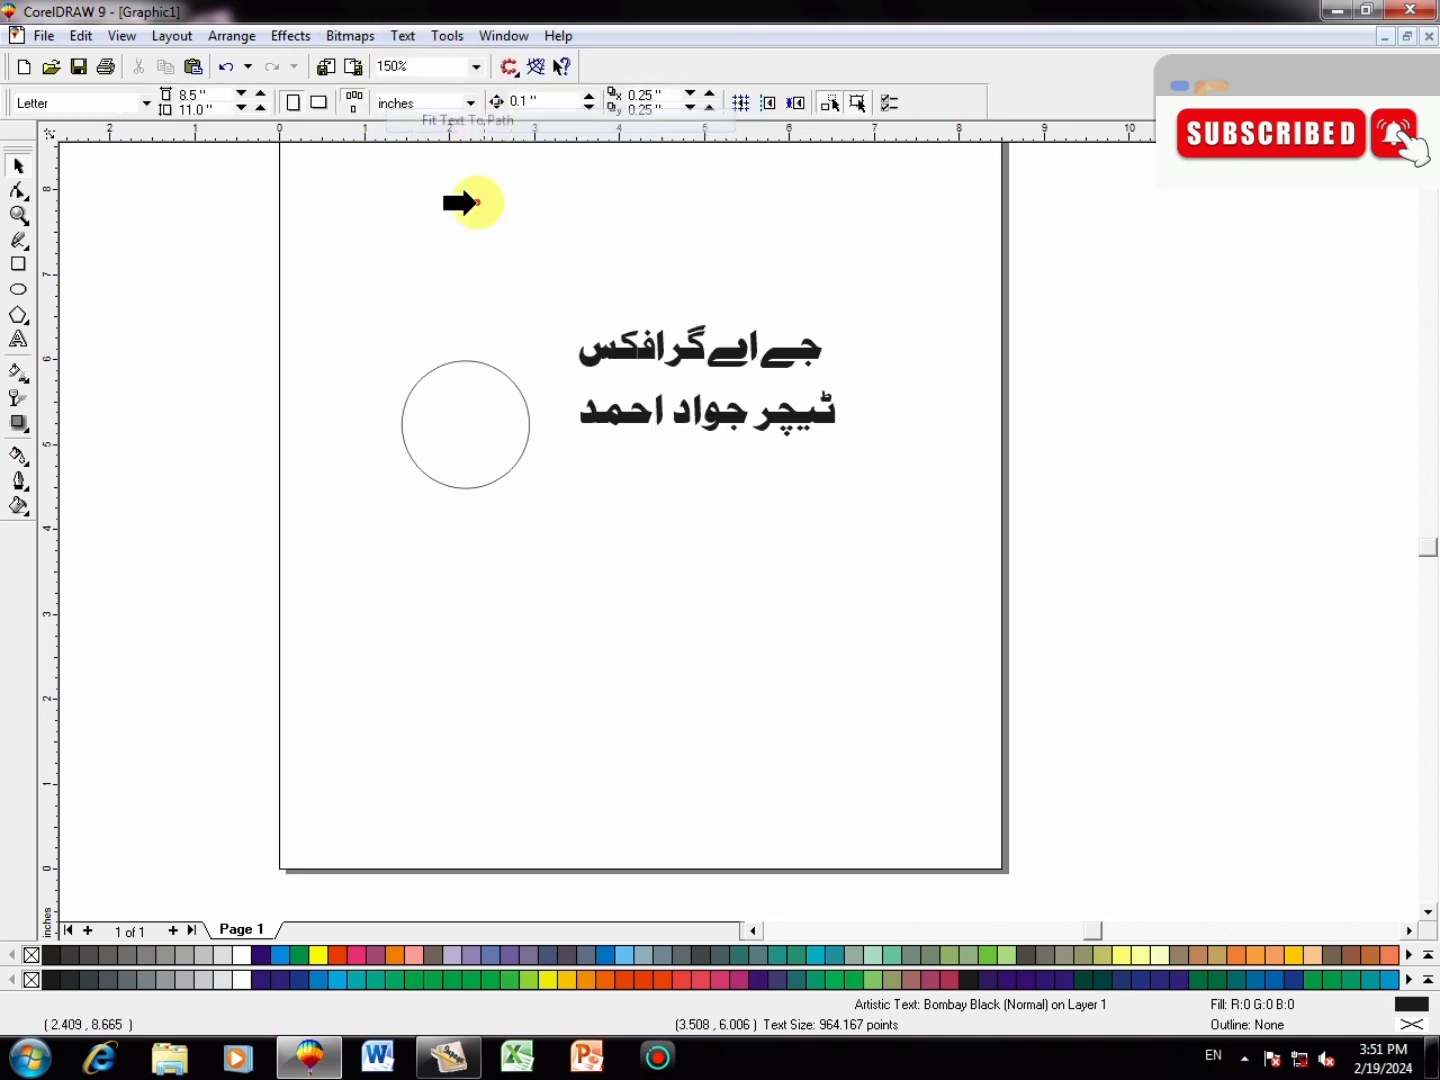
pyautogui.click(432, 371)
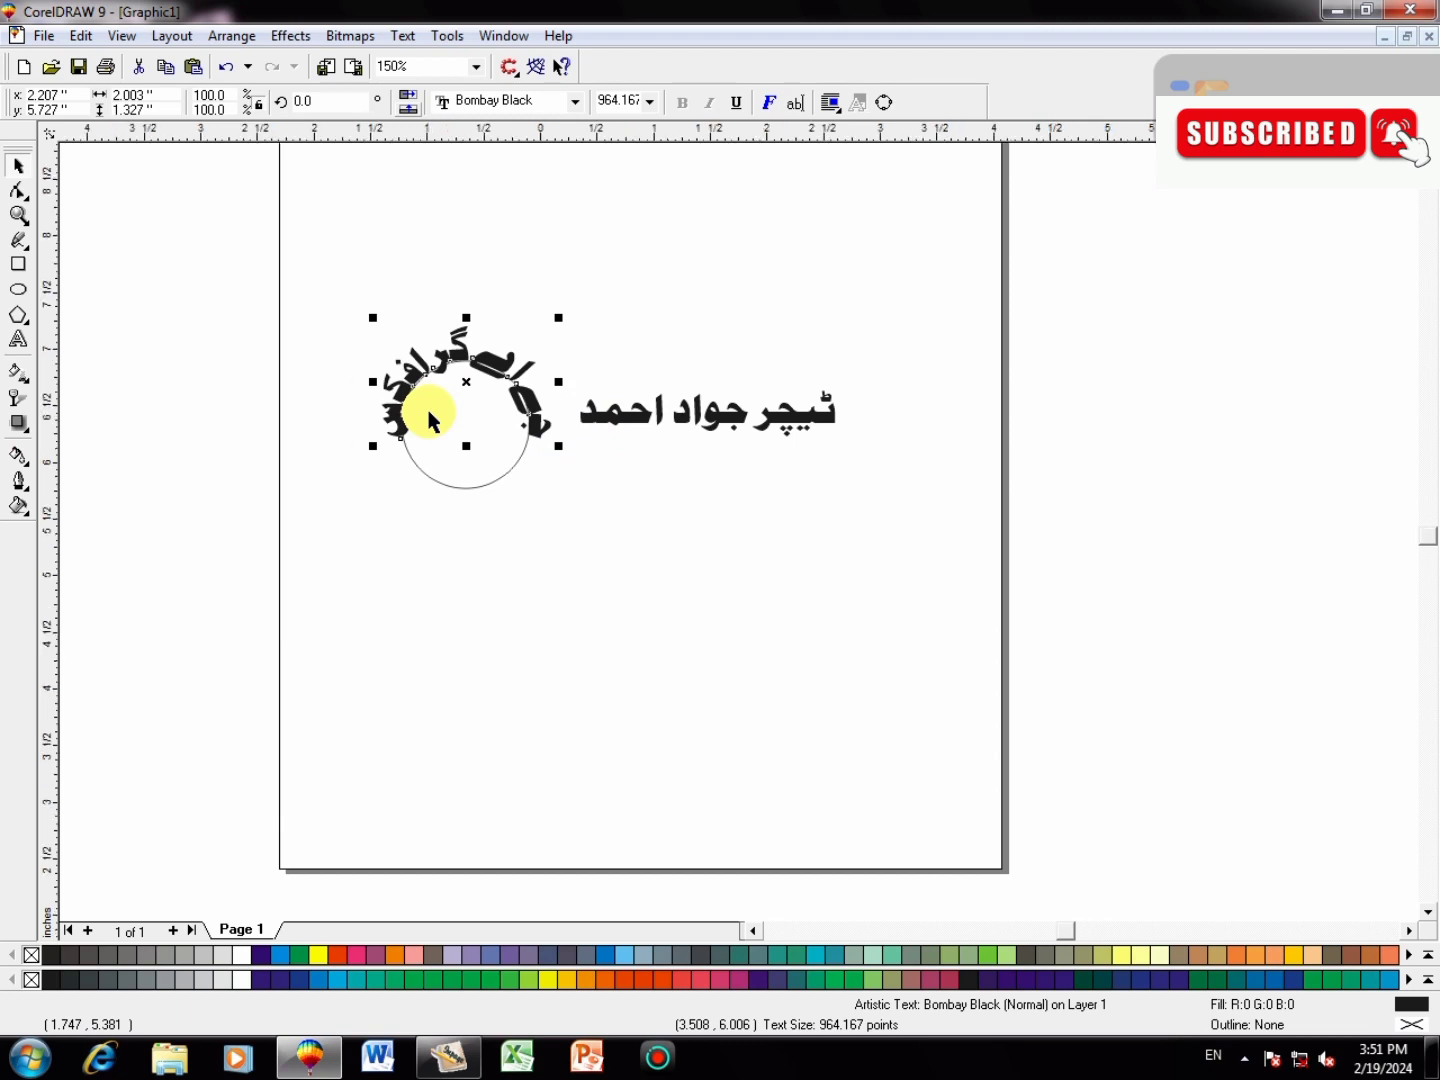
pyautogui.scroll(1, 428, 410)
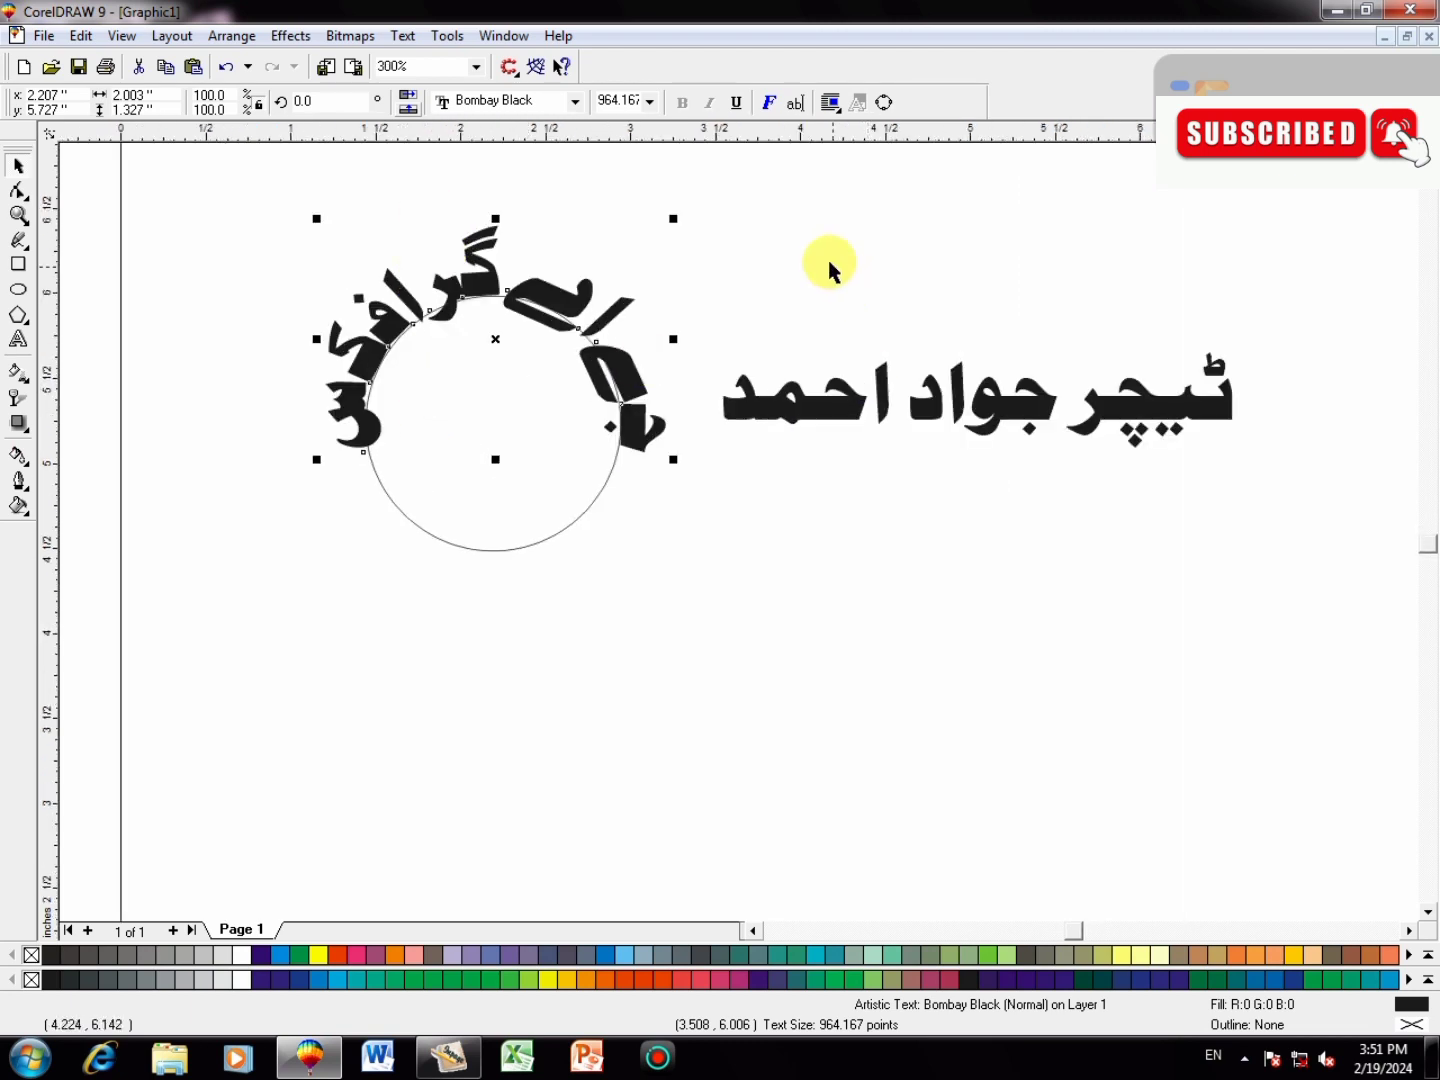
# - Set the curved text's horizontal offset to 0.3 inch and its distance from the path to 0.2 inch
pyautogui.click(555, 298)
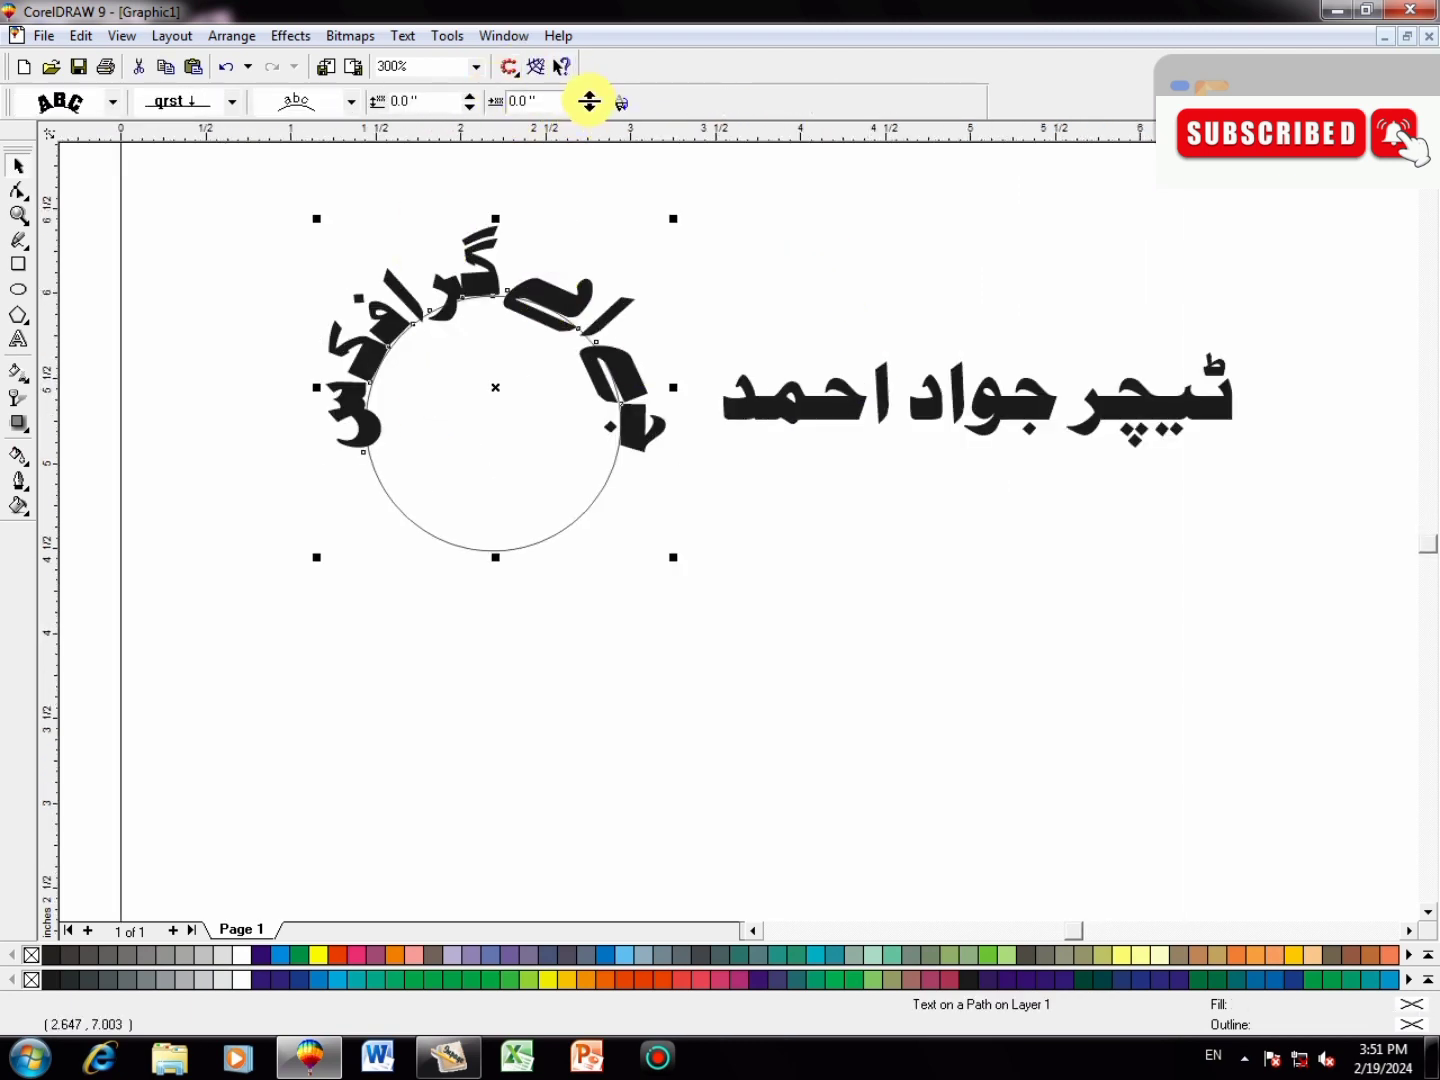
pyautogui.write('0.3')
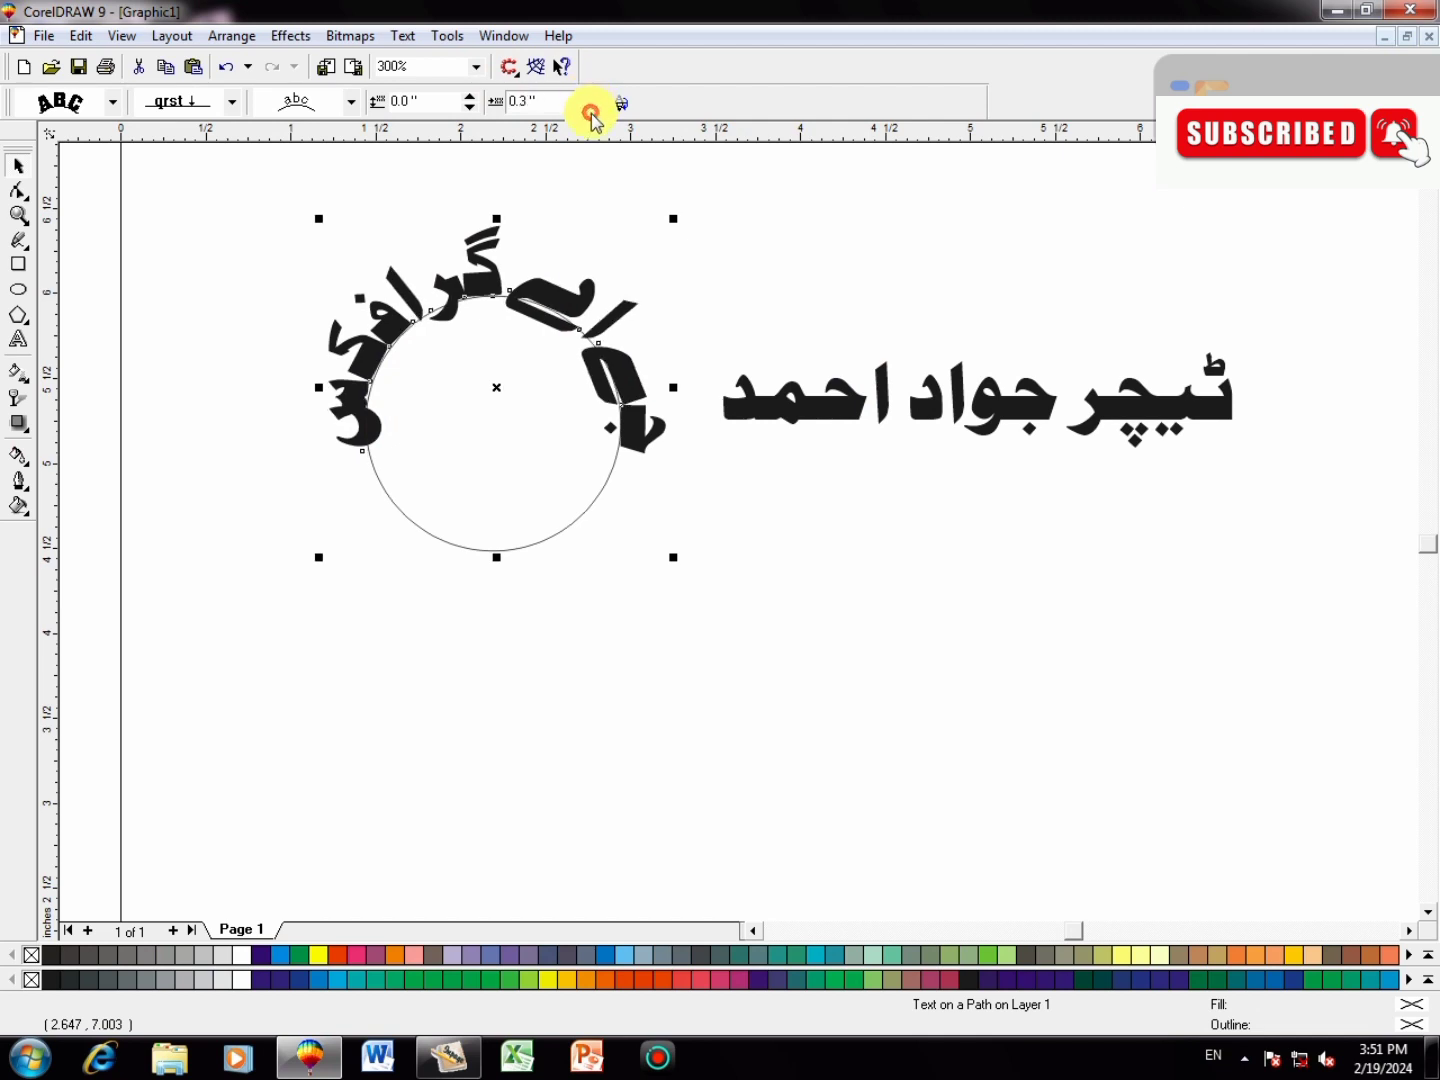
pyautogui.click(471, 96)
pyautogui.click(471, 97)
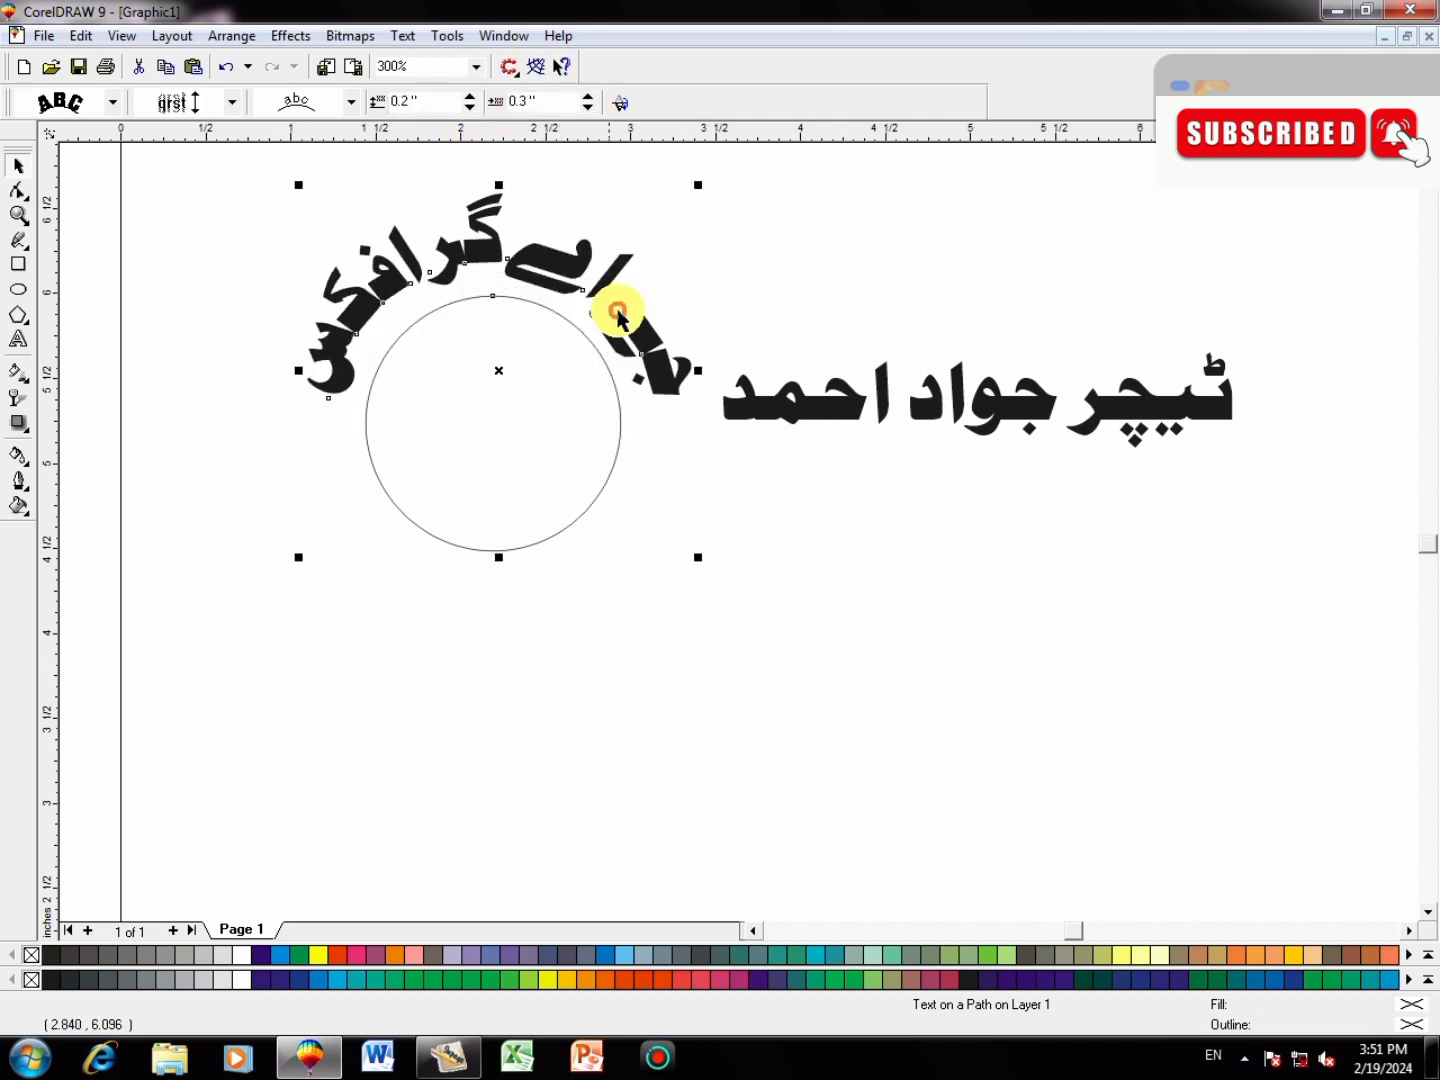
pyautogui.click(1049, 560)
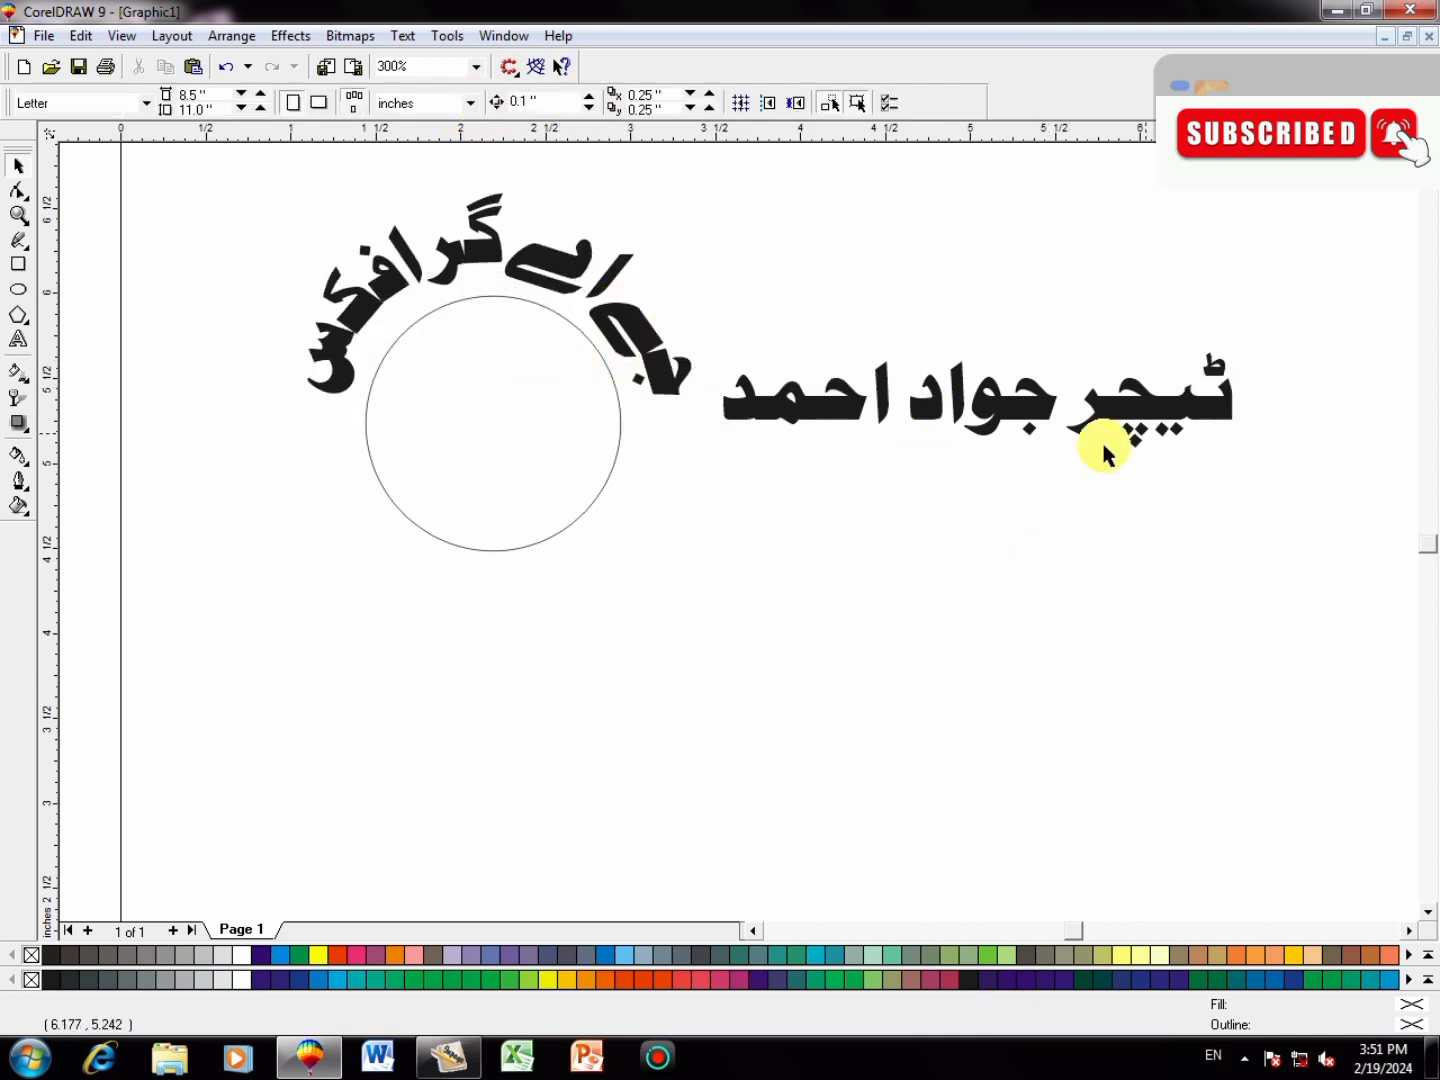
# - Combine all the pieces of the lower Urdu text line into one text object
pyautogui.moveTo(724, 471); pyautogui.dragTo(699, 491)
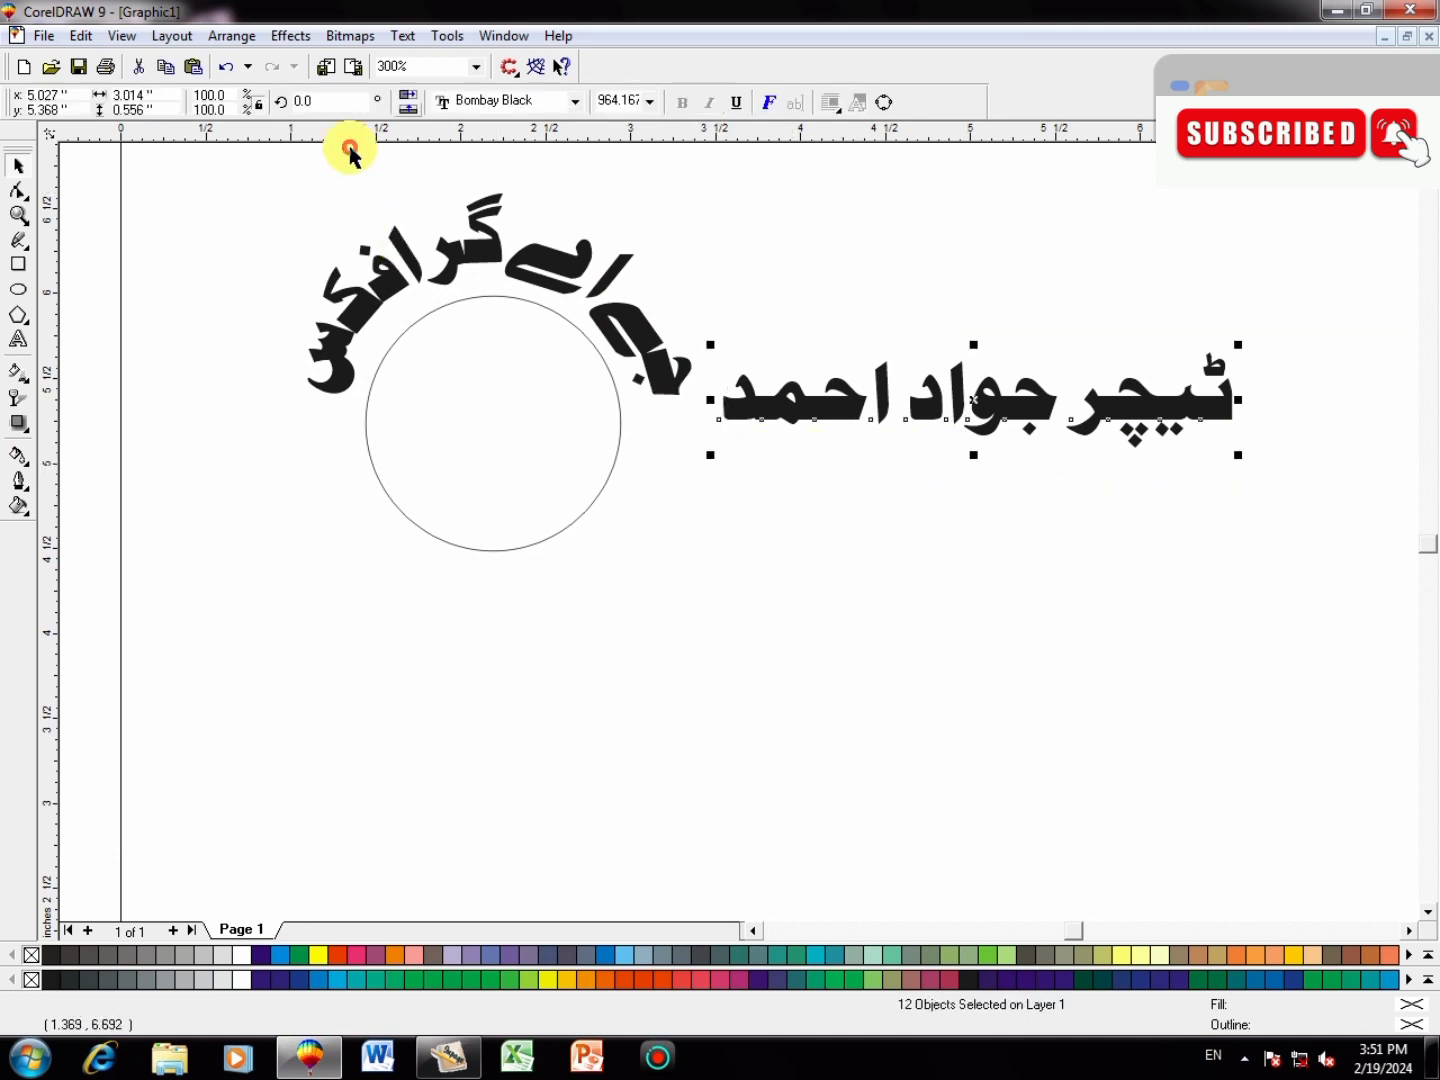
pyautogui.click(239, 41)
pyautogui.click(326, 263)
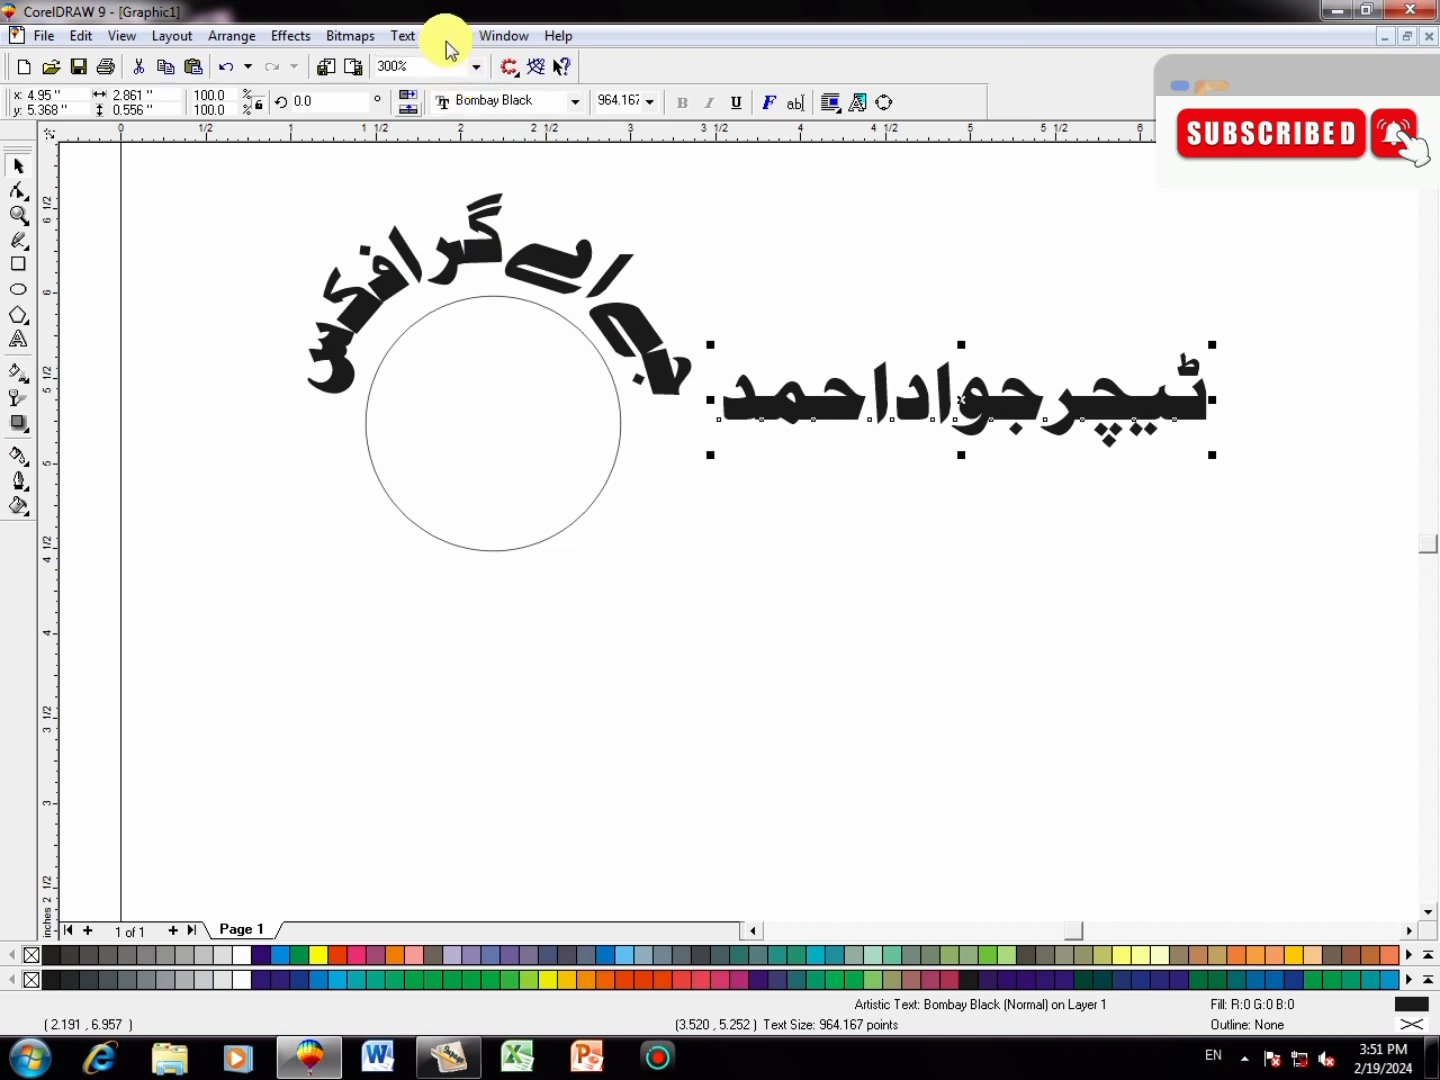
# - Try to fit the combined lower Urdu line to the same 1.5-inch circle
pyautogui.click(405, 37)
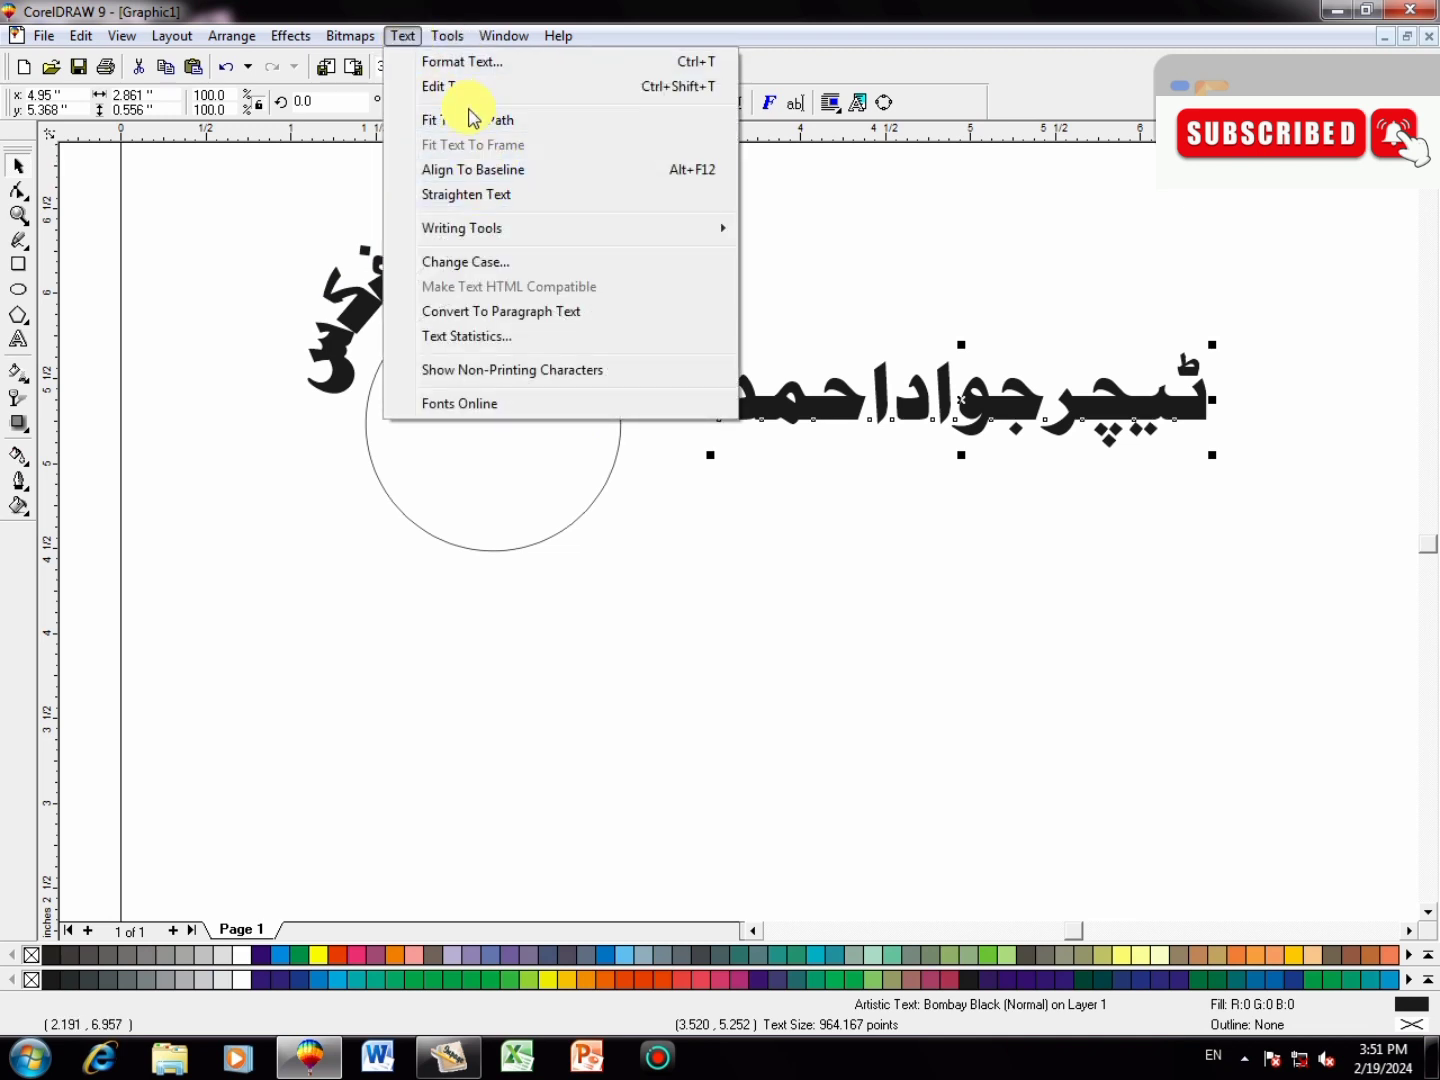
pyautogui.click(460, 121)
pyautogui.click(482, 296)
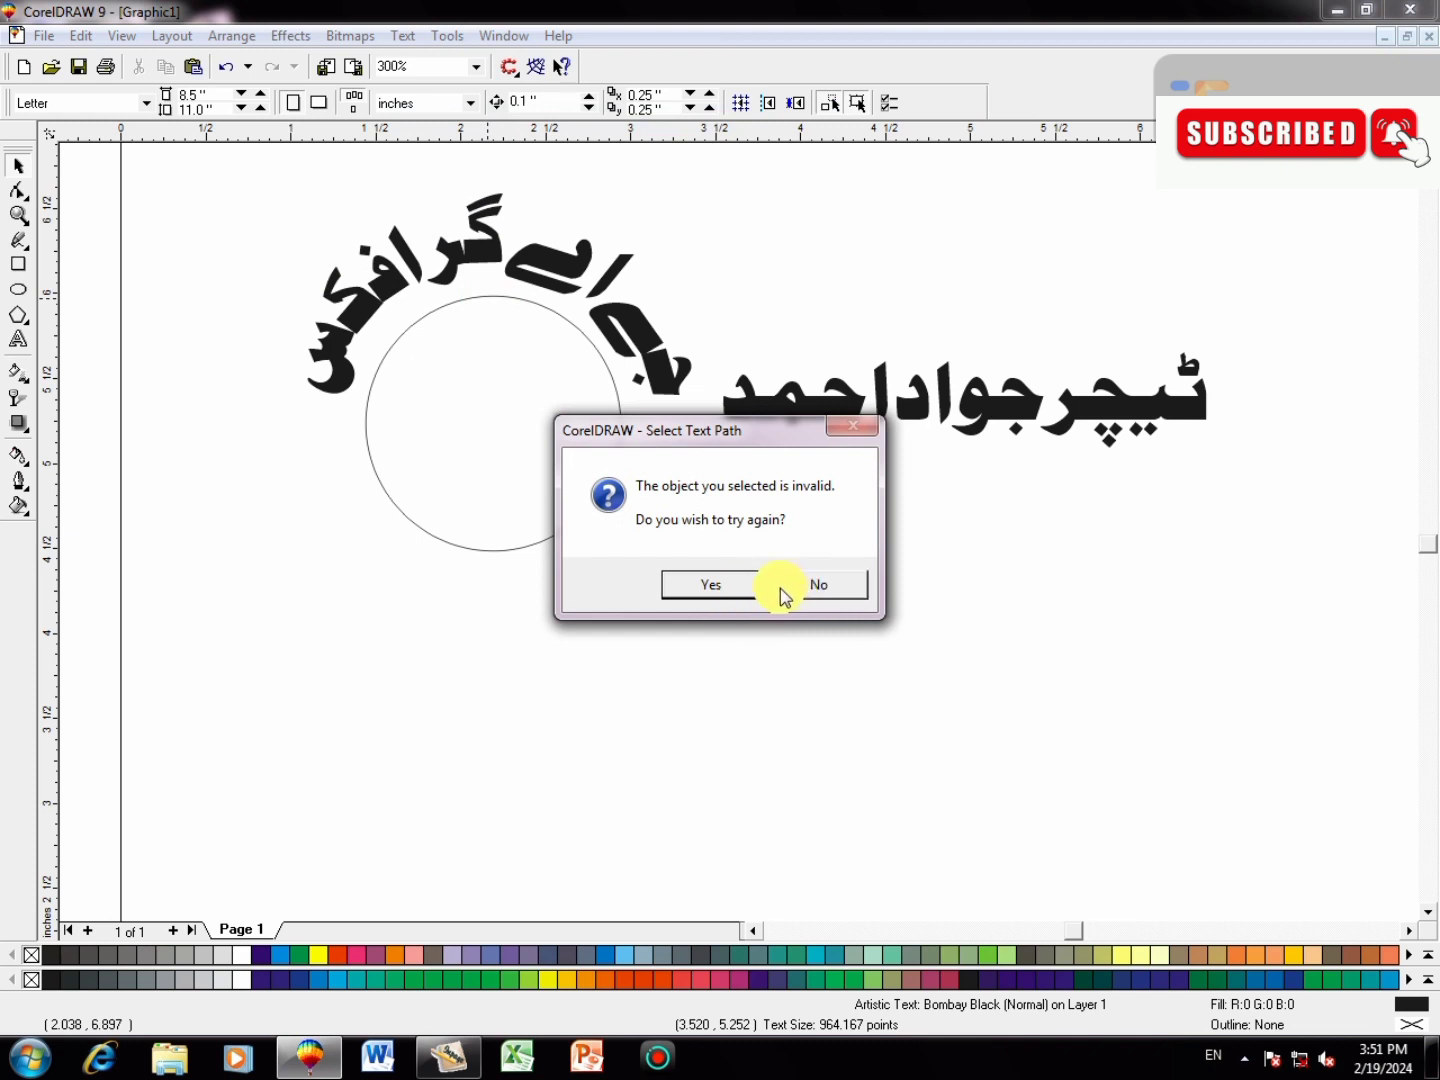
pyautogui.click(805, 588)
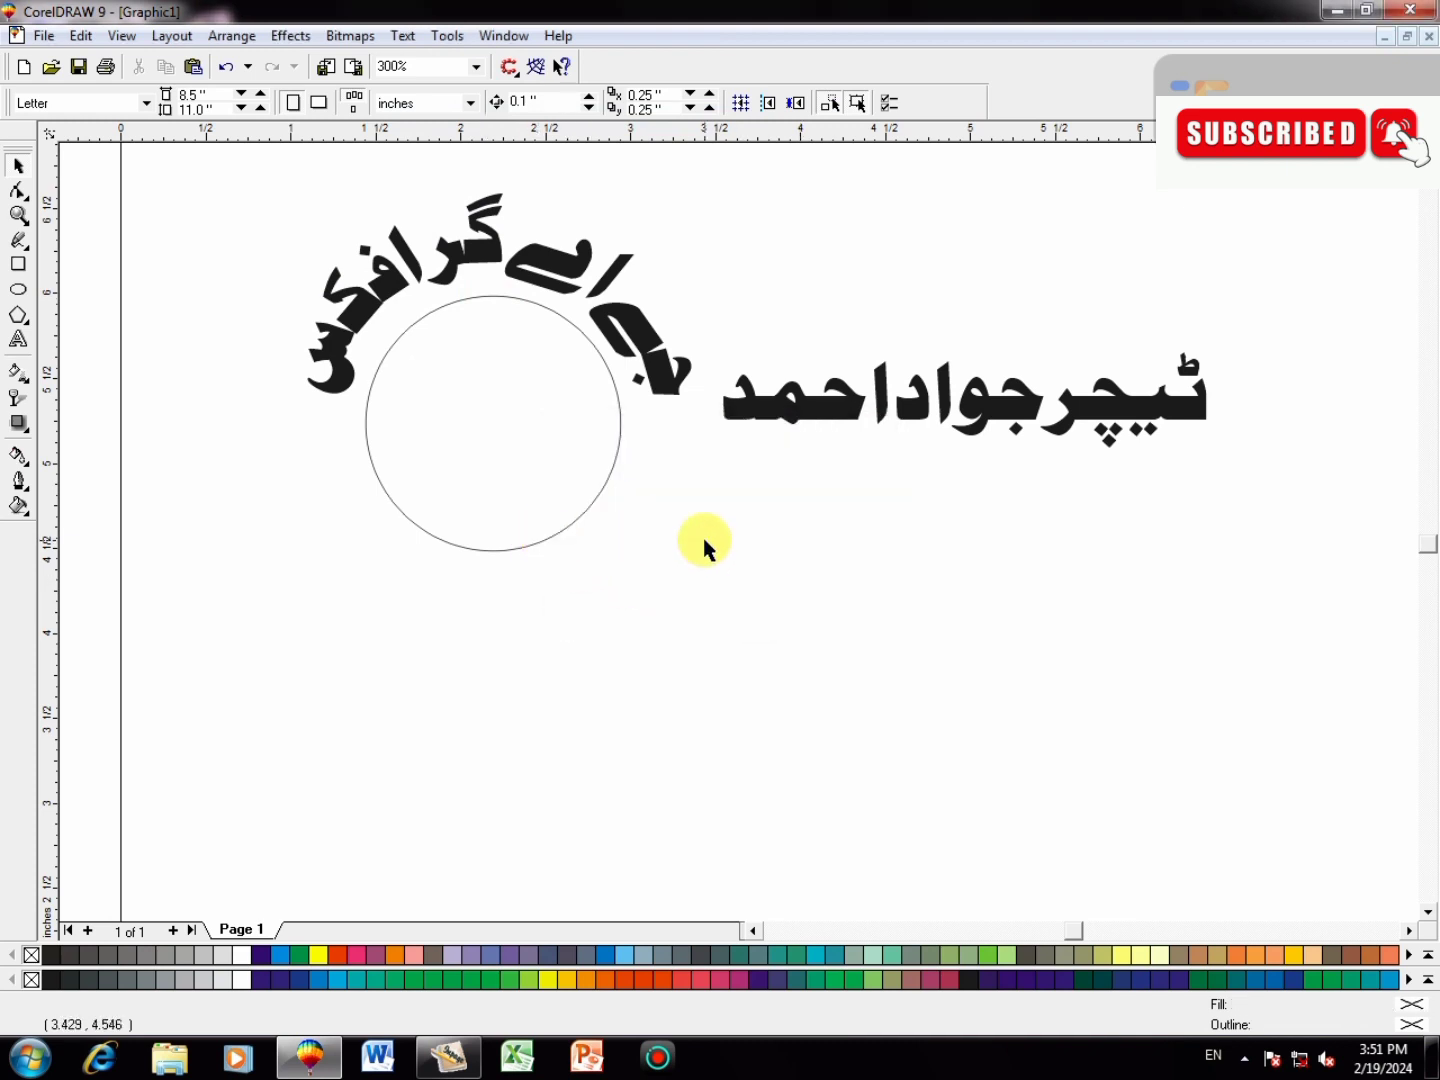
# - Create a smaller concentric copy of the circle, about 1.06 inches in diameter, inside the original
pyautogui.click(613, 382)
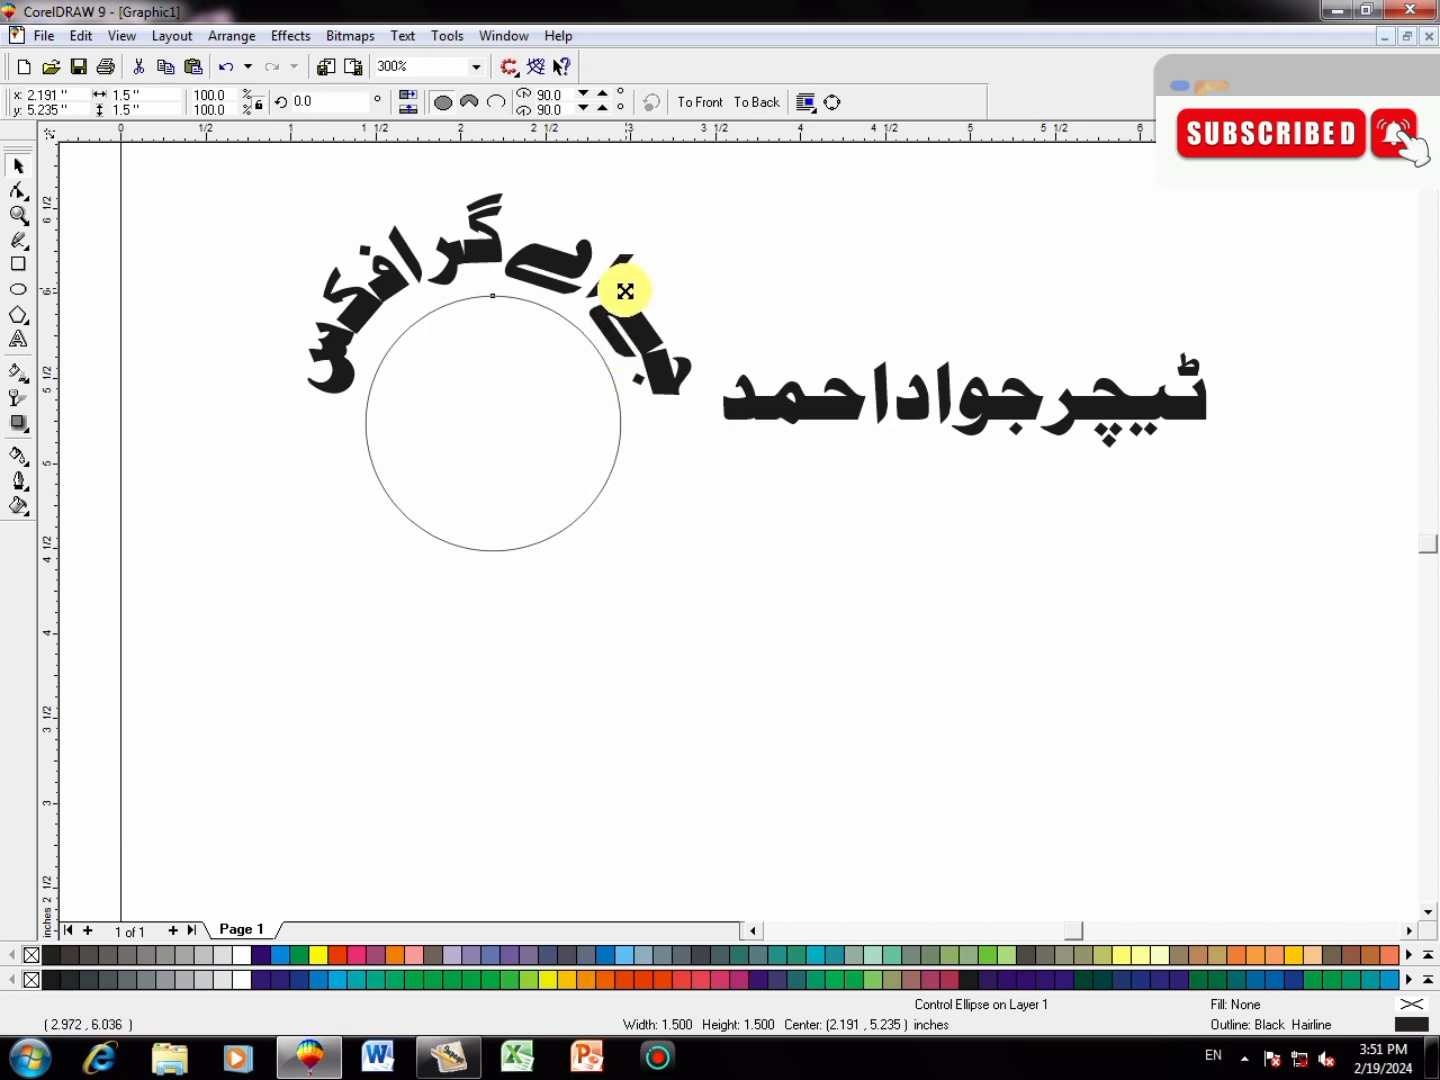
pyautogui.moveTo(625, 291); pyautogui.dragTo(601, 329)
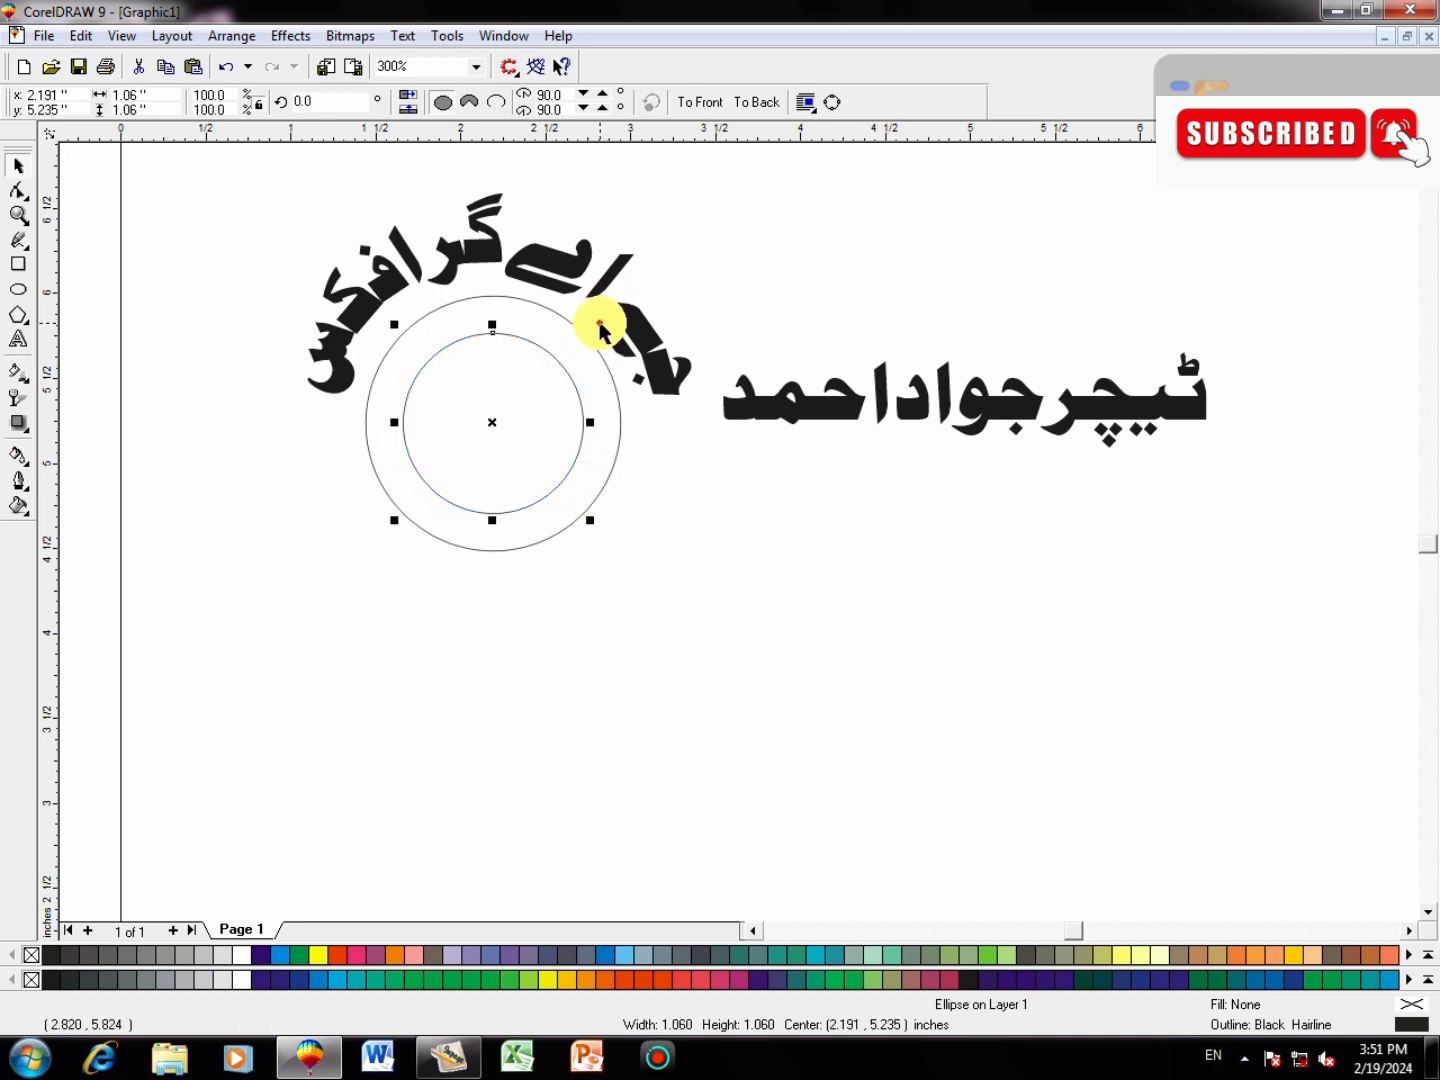
pyautogui.click(759, 788)
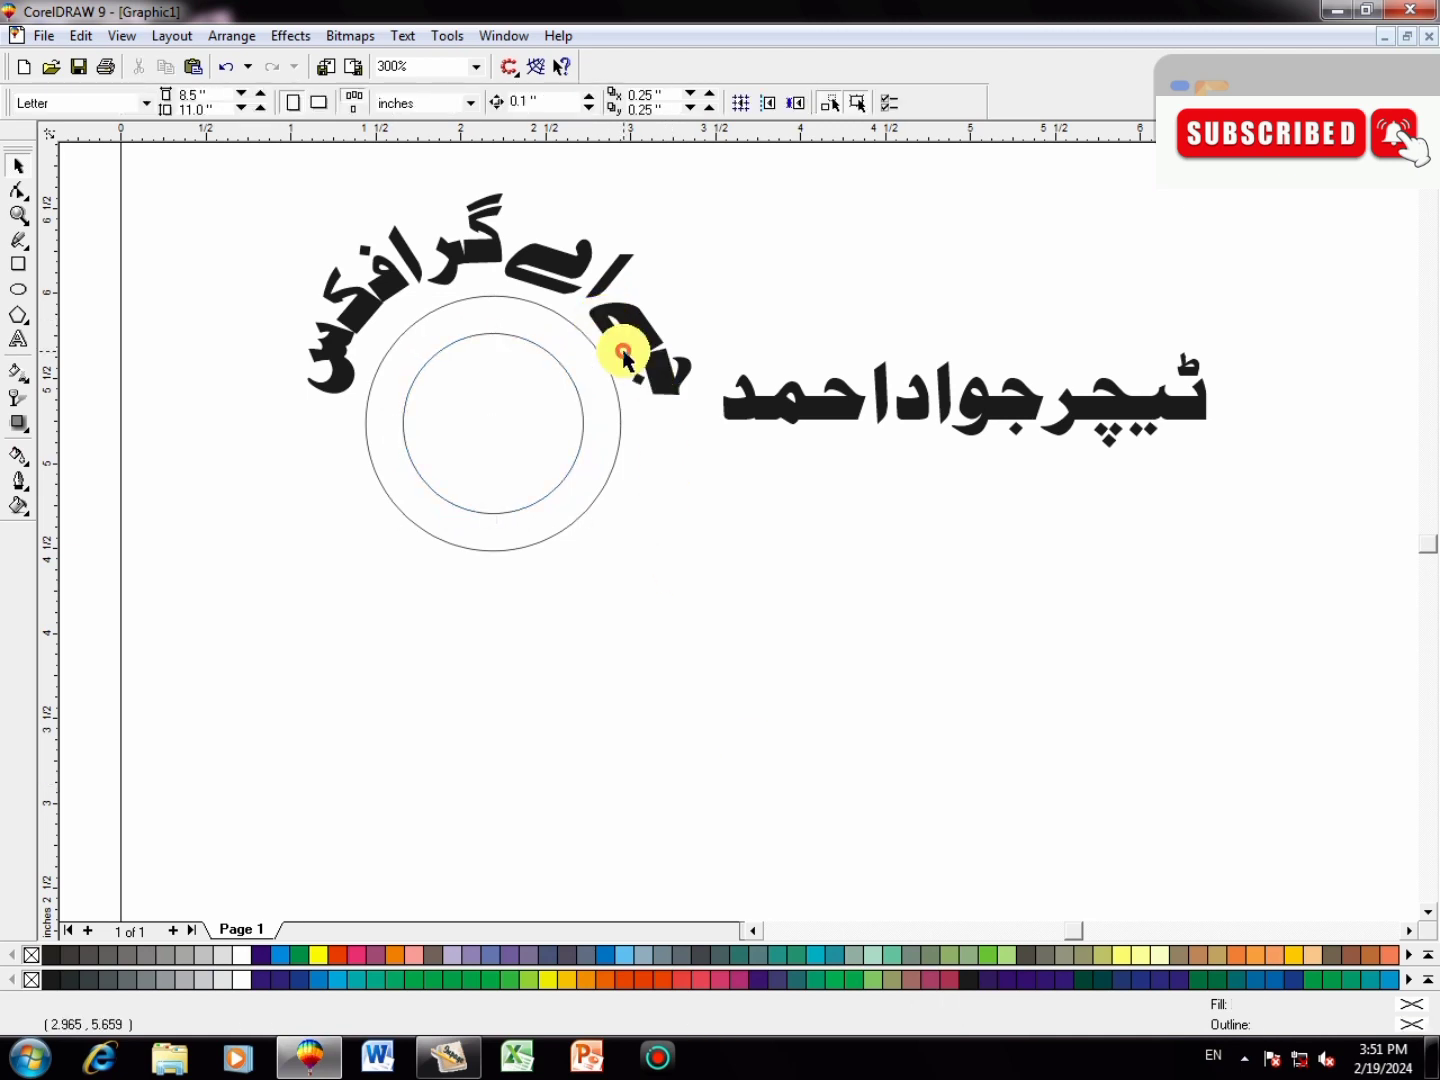
# - Set the curved text's distance from the path to -0.15 inch
pyautogui.click(651, 362)
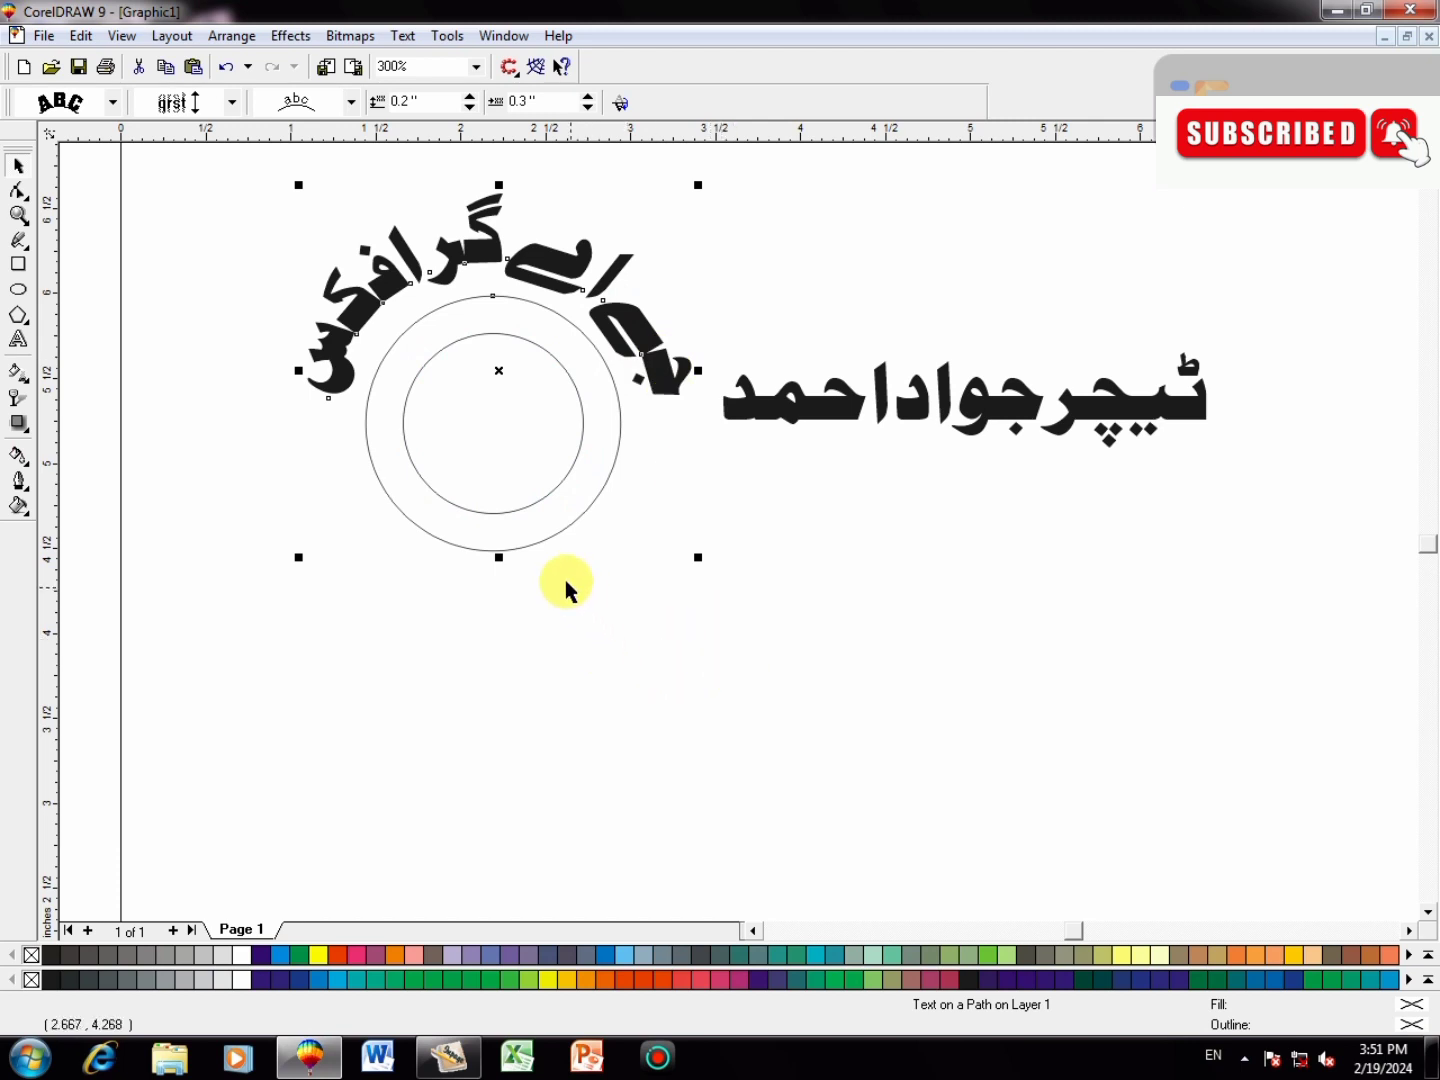
pyautogui.click(740, 545)
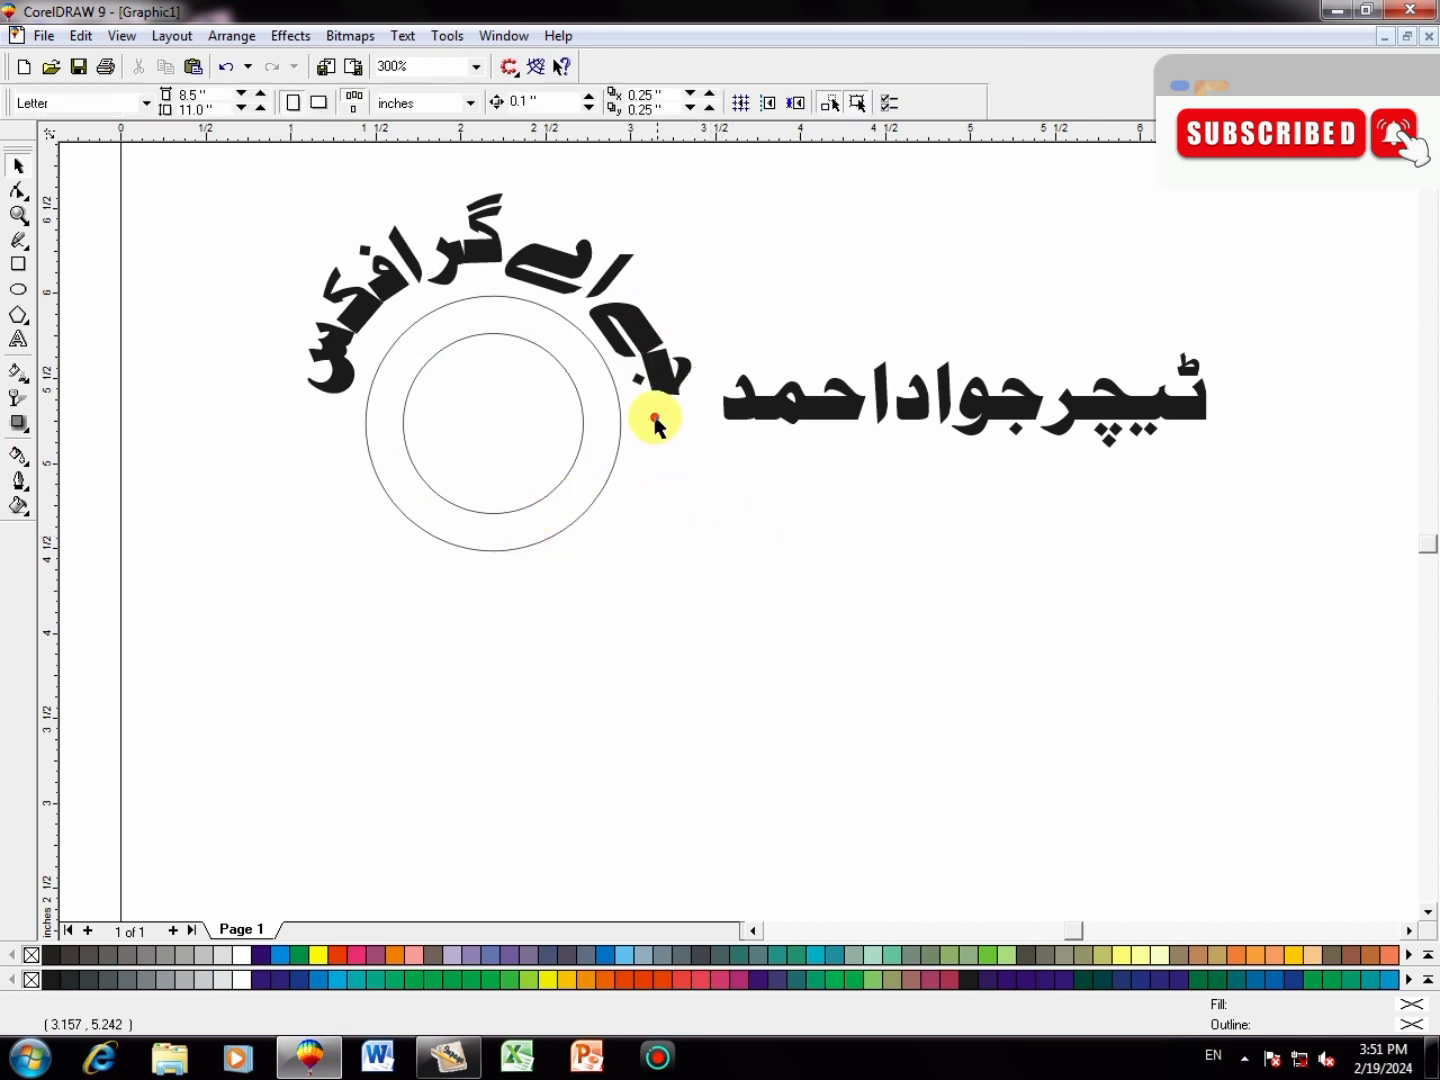
pyautogui.click(657, 388)
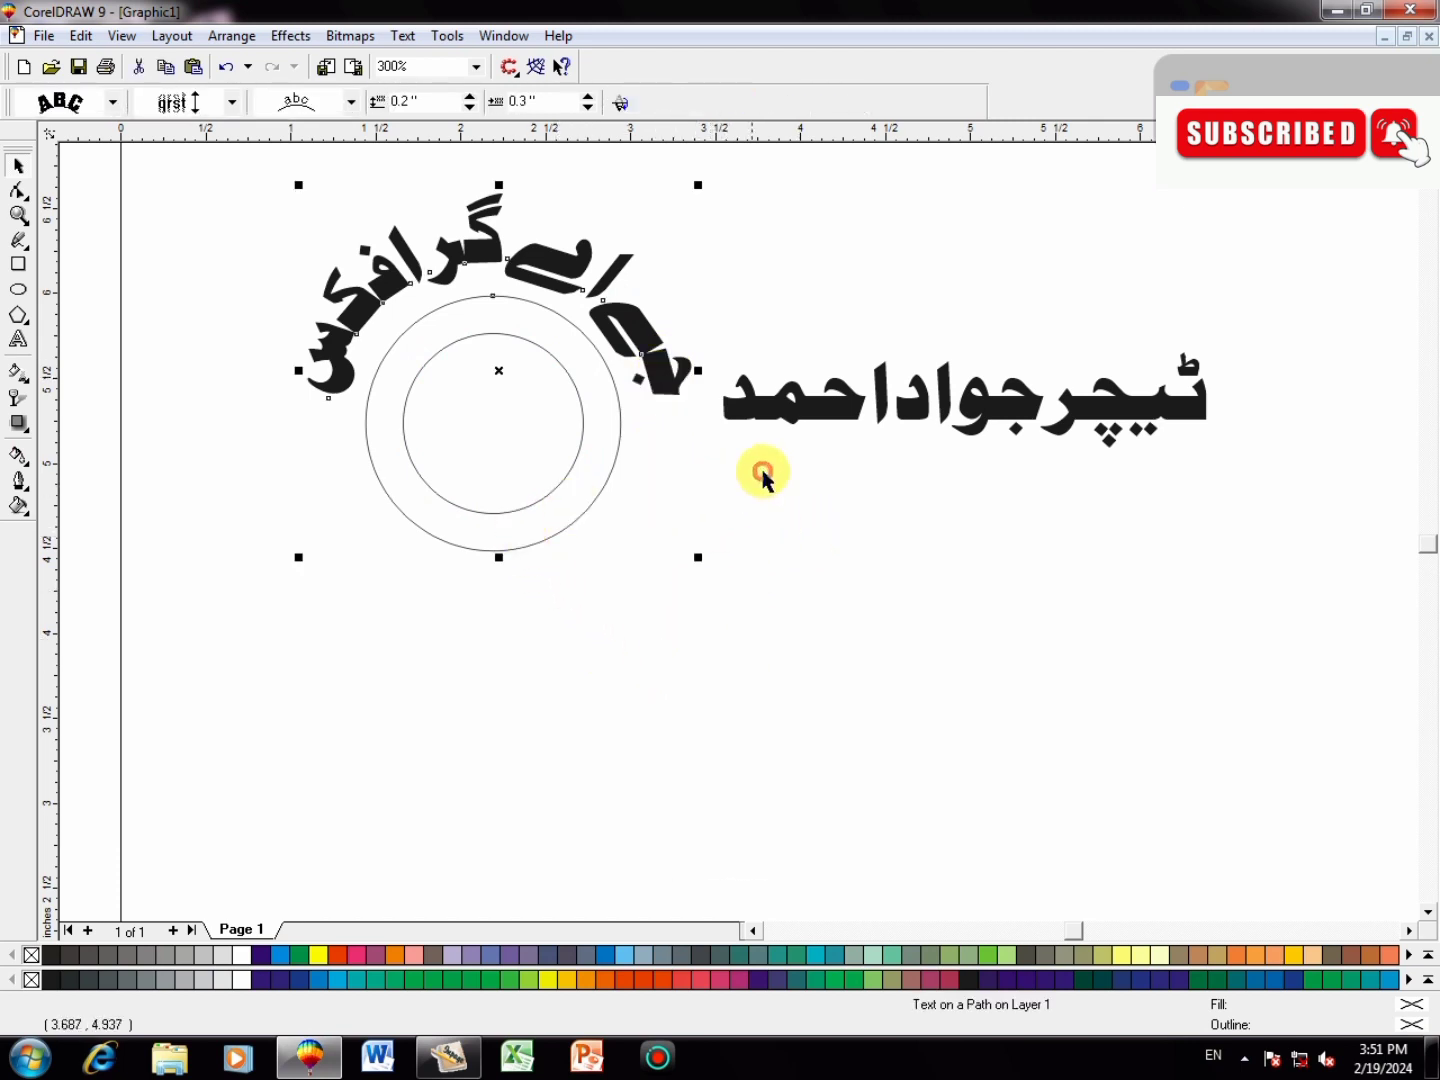
pyautogui.click(800, 489)
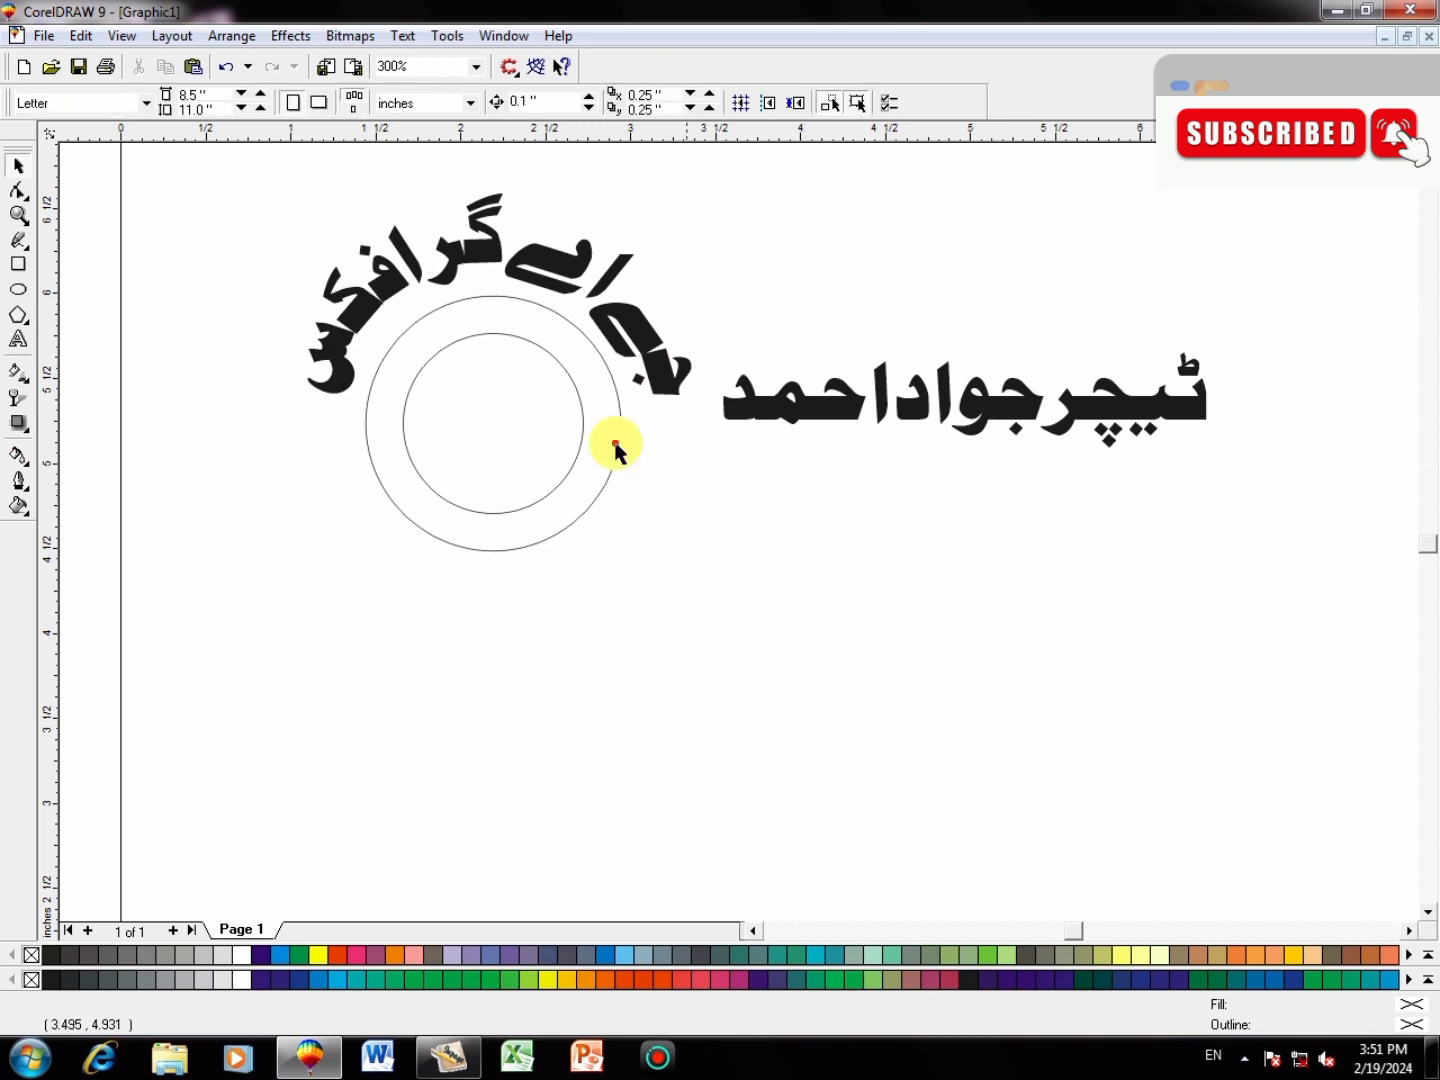
pyautogui.click(634, 343)
pyautogui.click(468, 108)
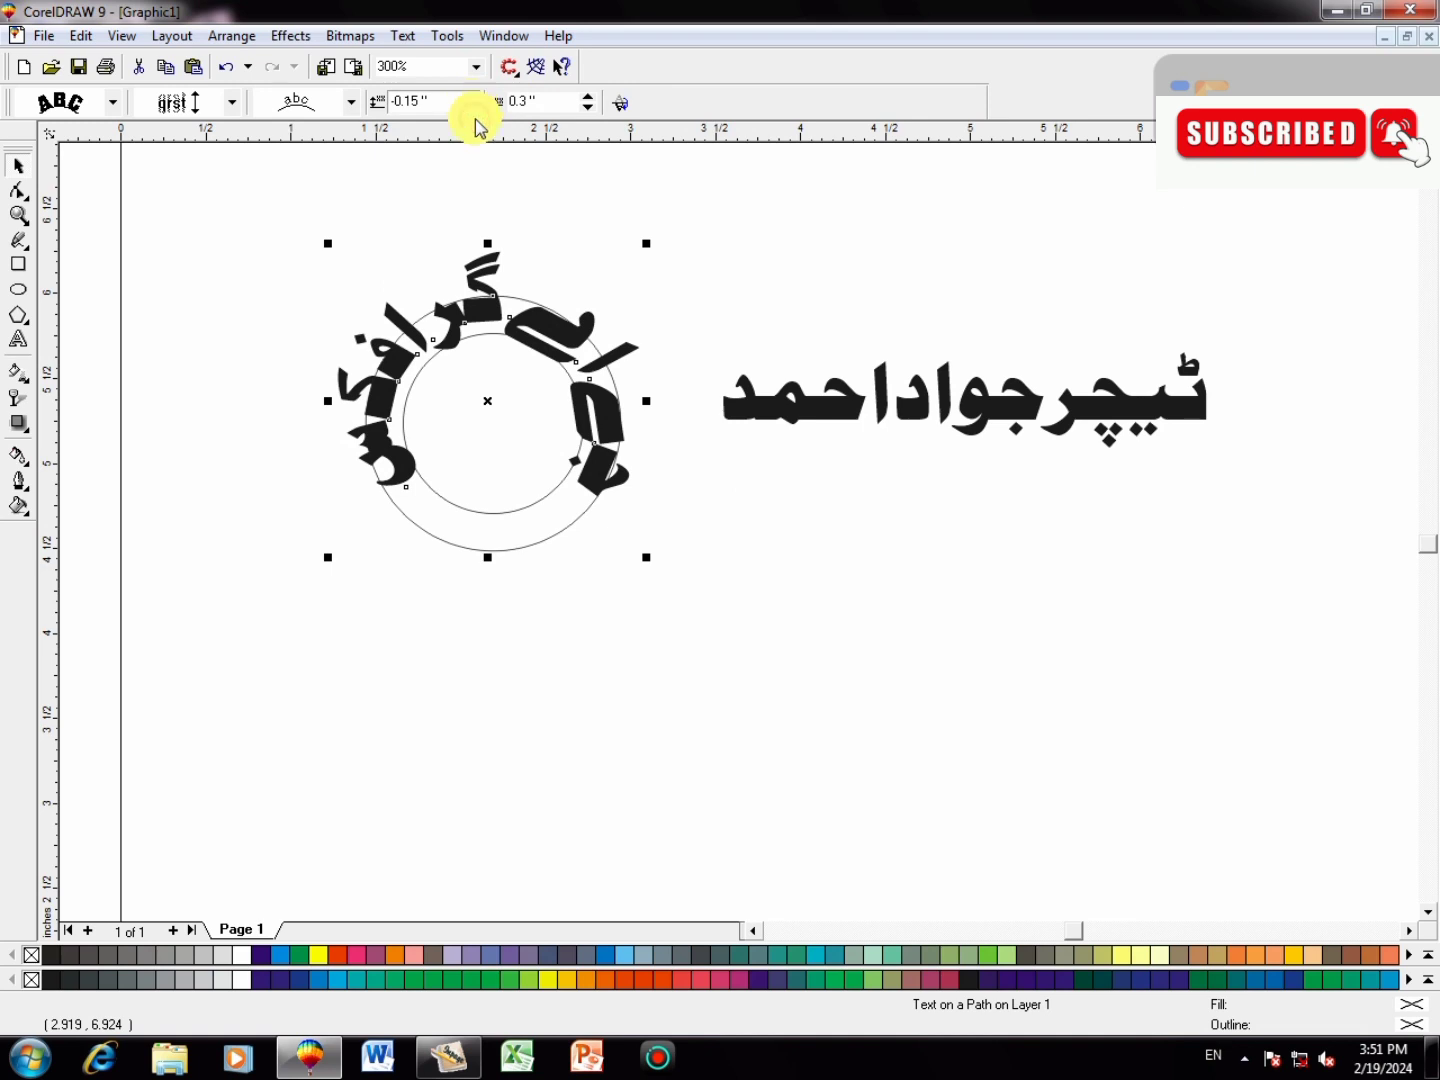
# - Try to flatten the curved text together with its circle, and the outer circle alone to about 1.43 inches high
pyautogui.moveTo(486, 563); pyautogui.dragTo(491, 512)
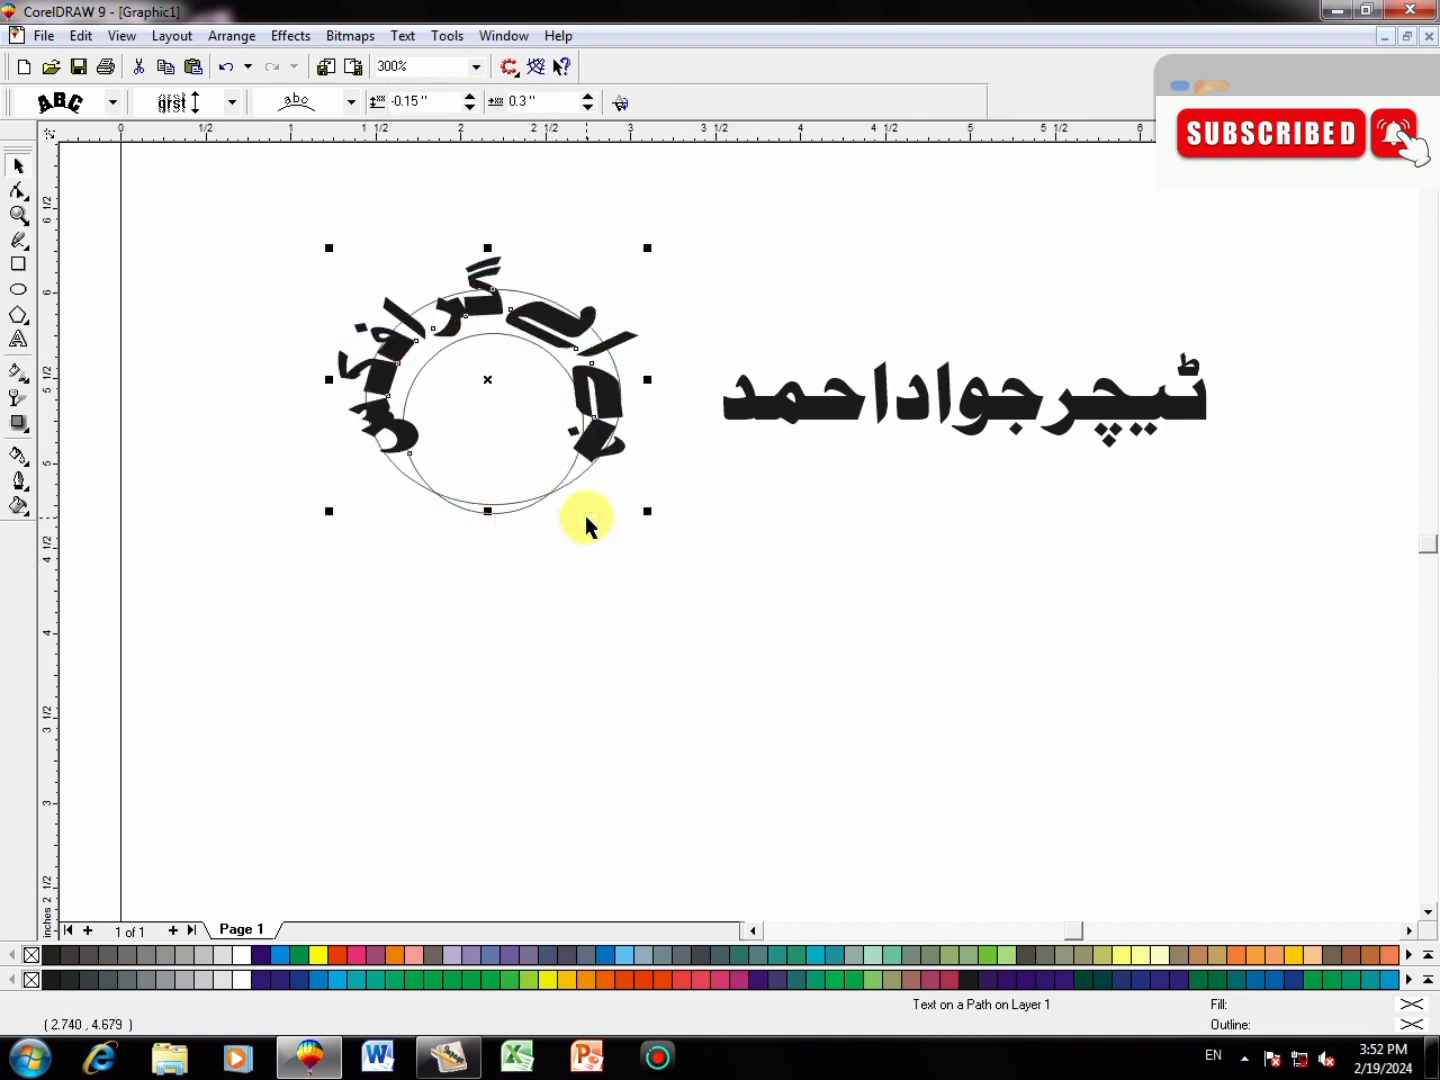
pyautogui.hotkey('ctrl', 'z')
pyautogui.click(541, 556)
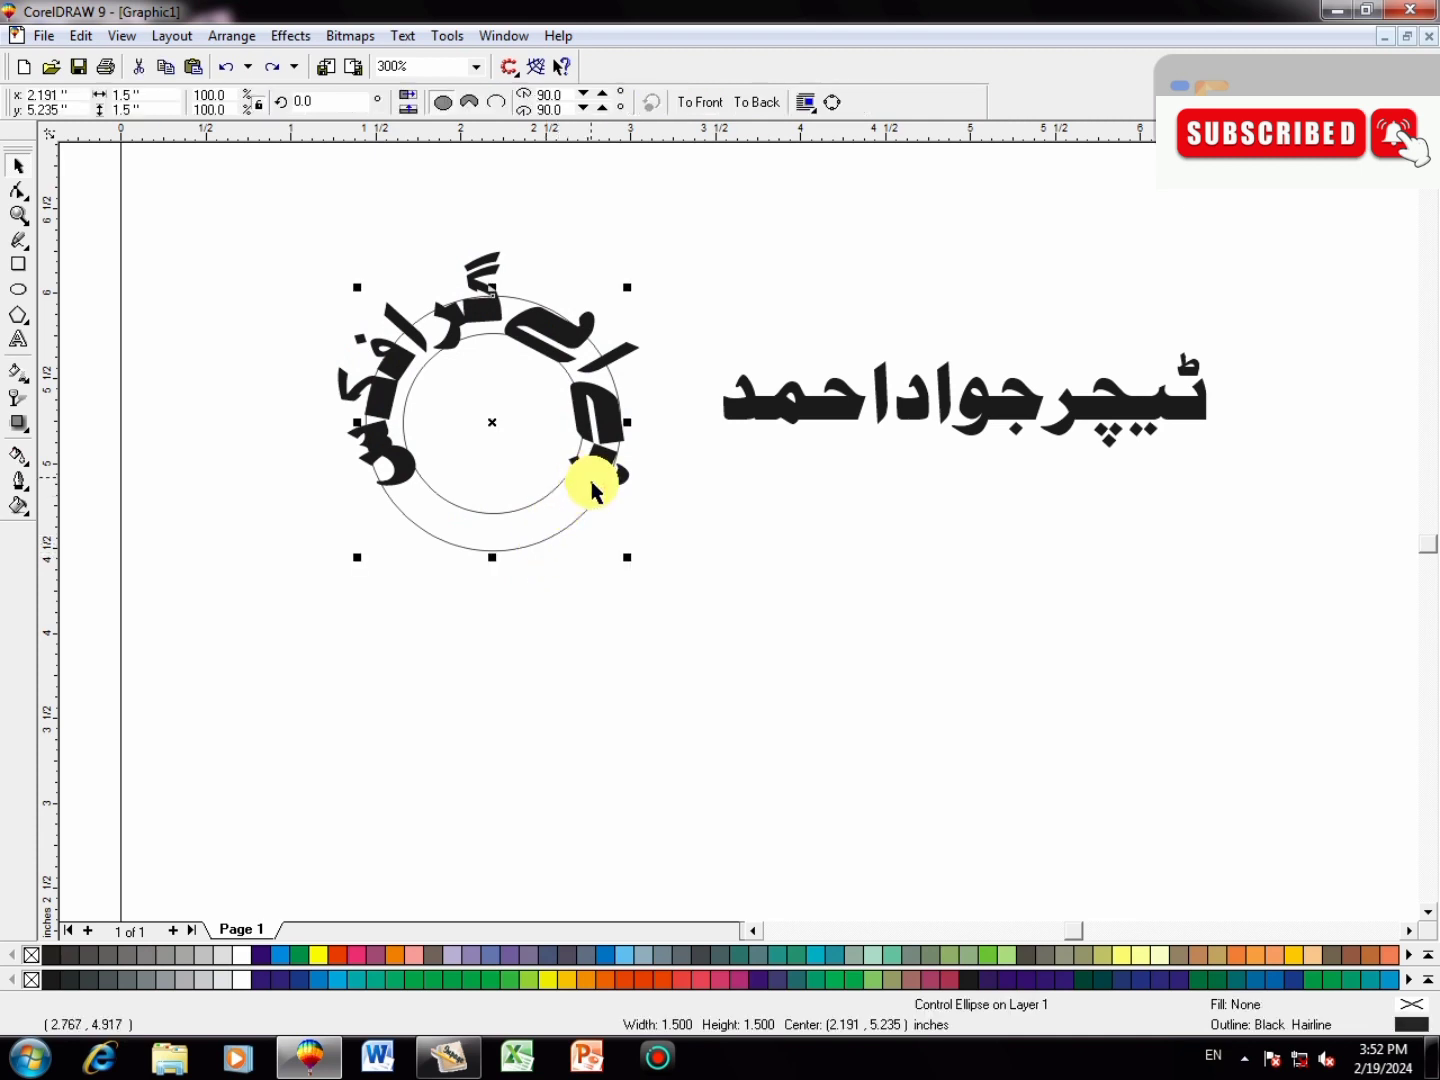
pyautogui.click(510, 551)
pyautogui.moveTo(500, 556); pyautogui.dragTo(492, 544)
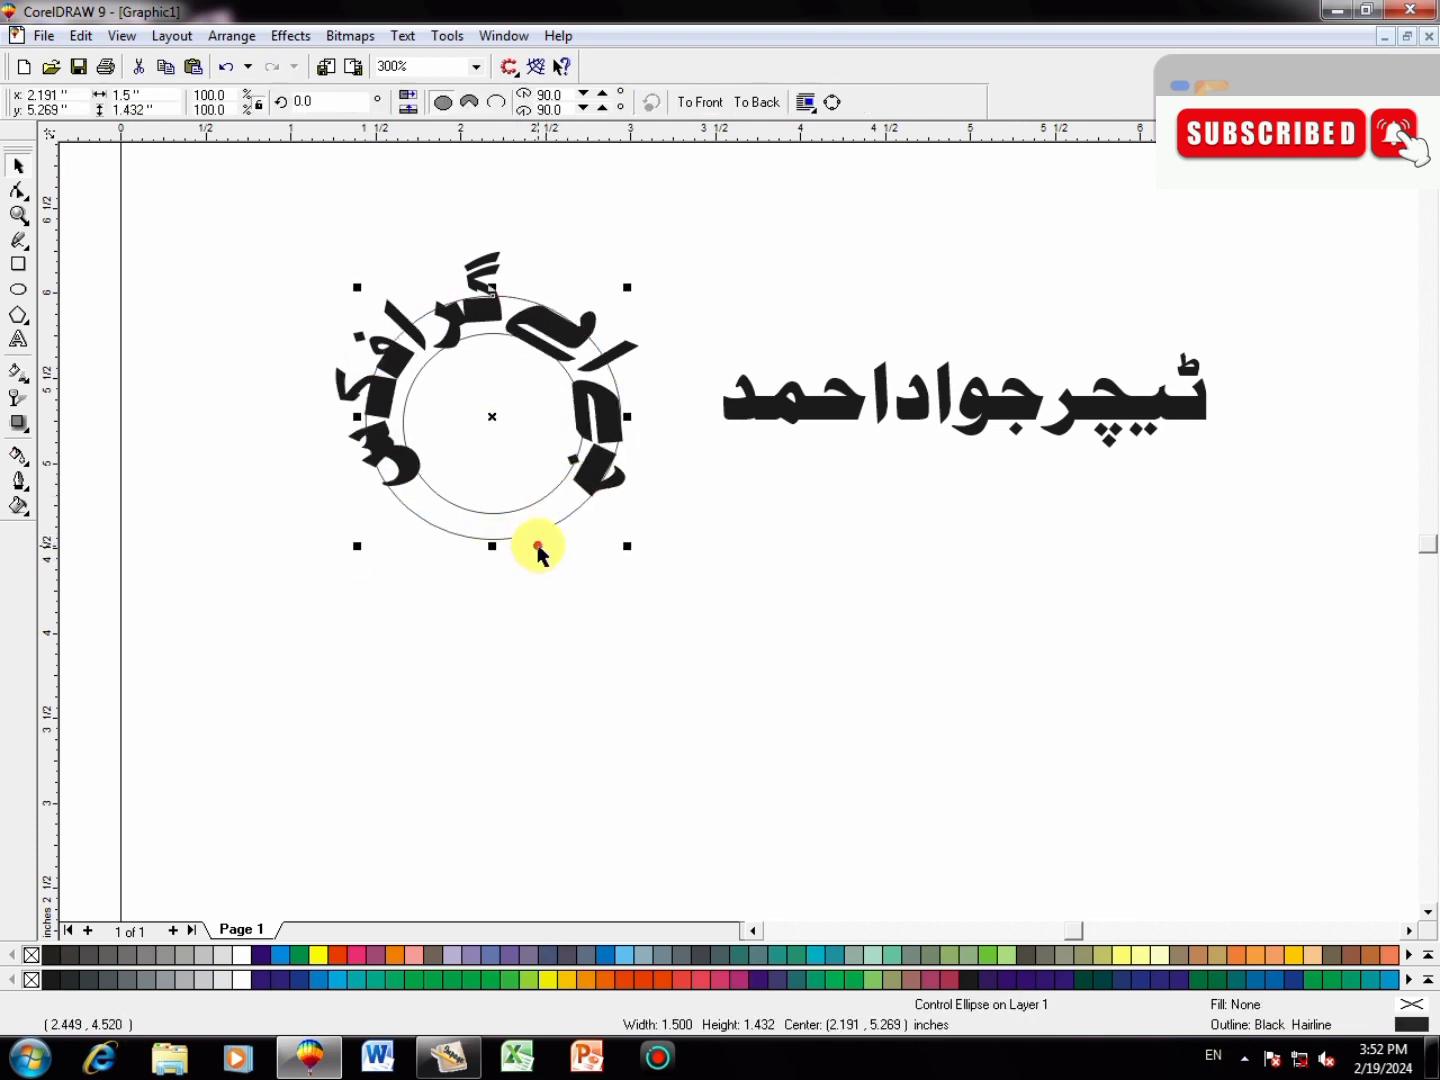
# - Undo back to a text distance of -0.1 inch from the path, and delete the 1.5-inch outer circle
pyautogui.hotkey('ctrl', 'z')
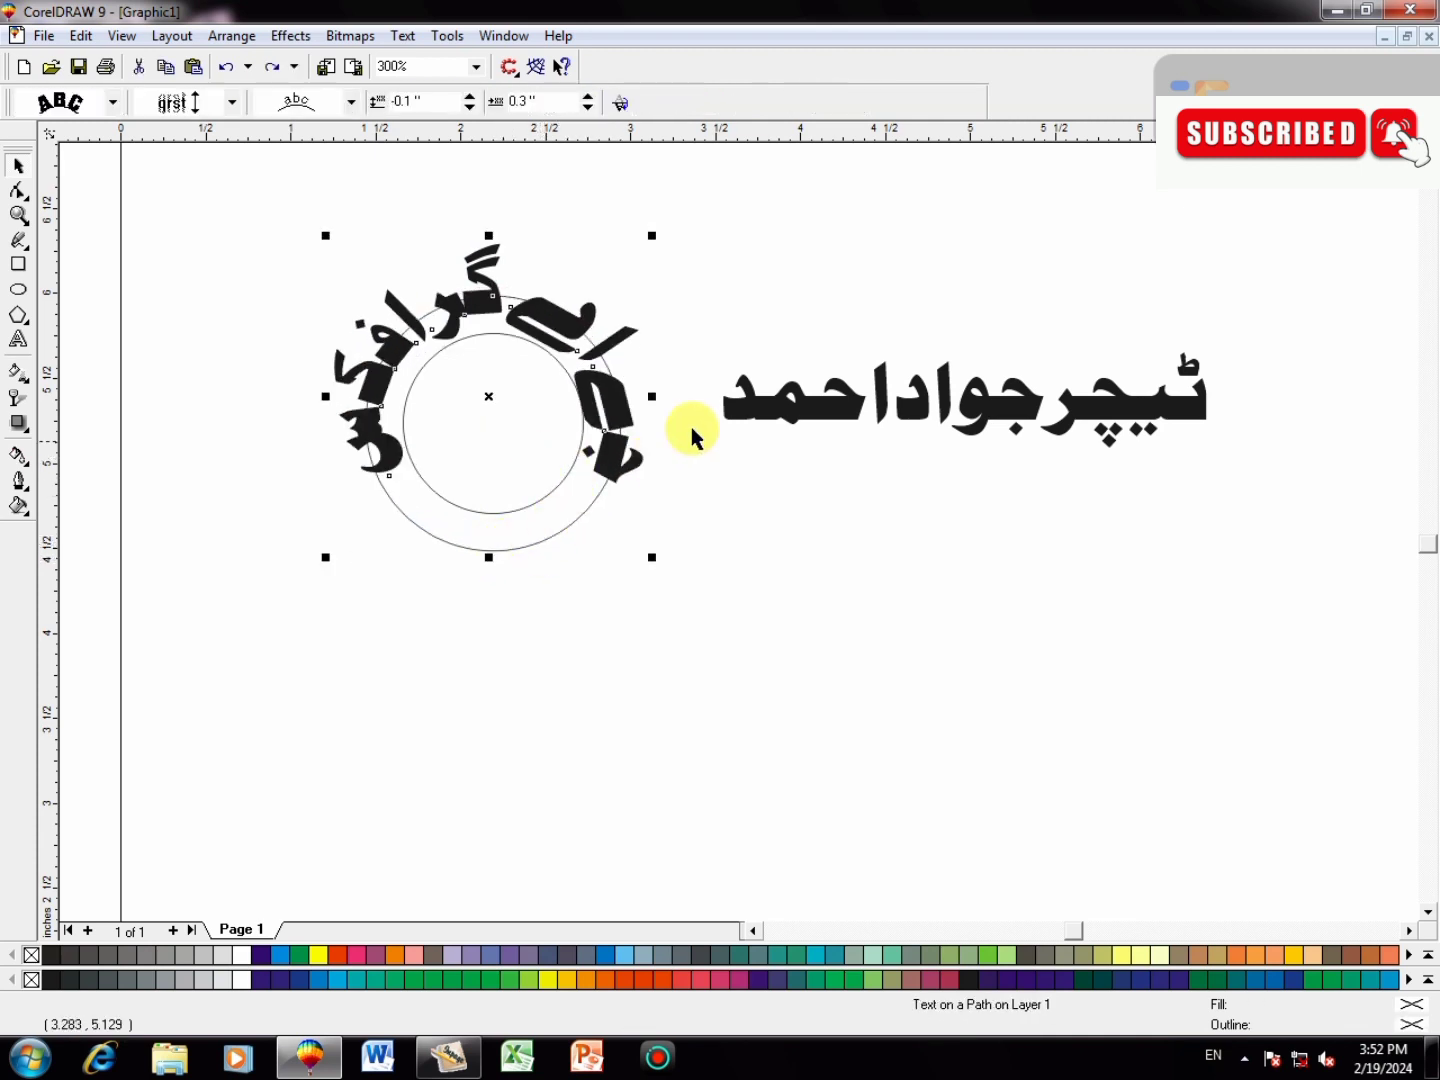
pyautogui.click(581, 483)
pyautogui.click(590, 506)
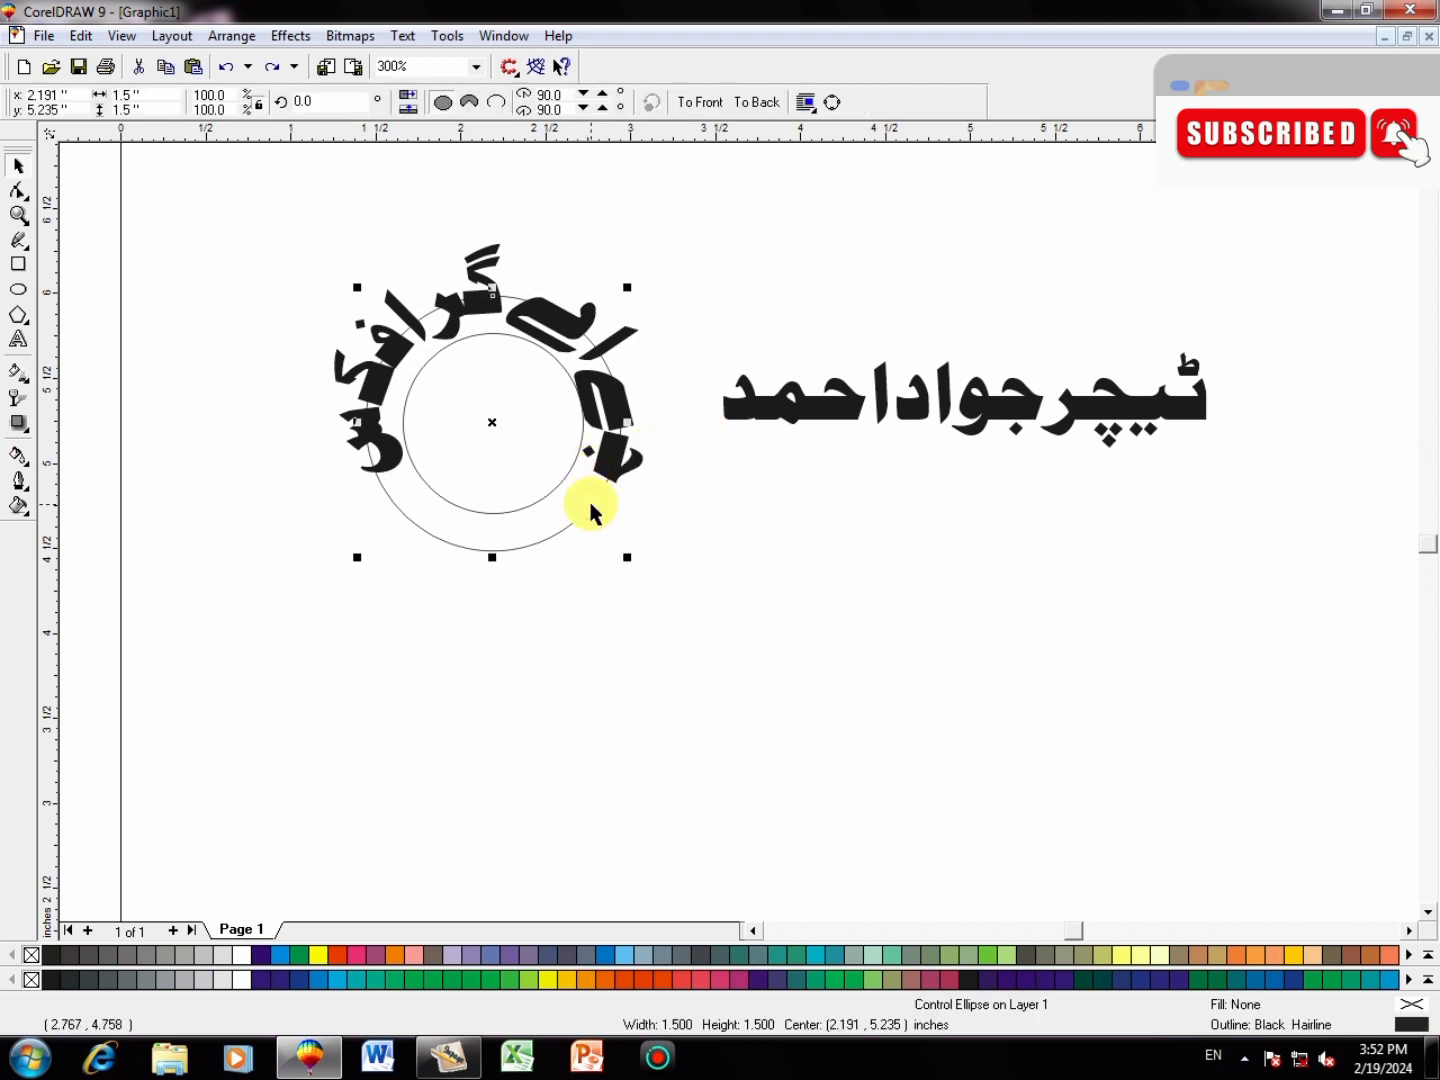
pyautogui.click(589, 509)
pyautogui.click(611, 466)
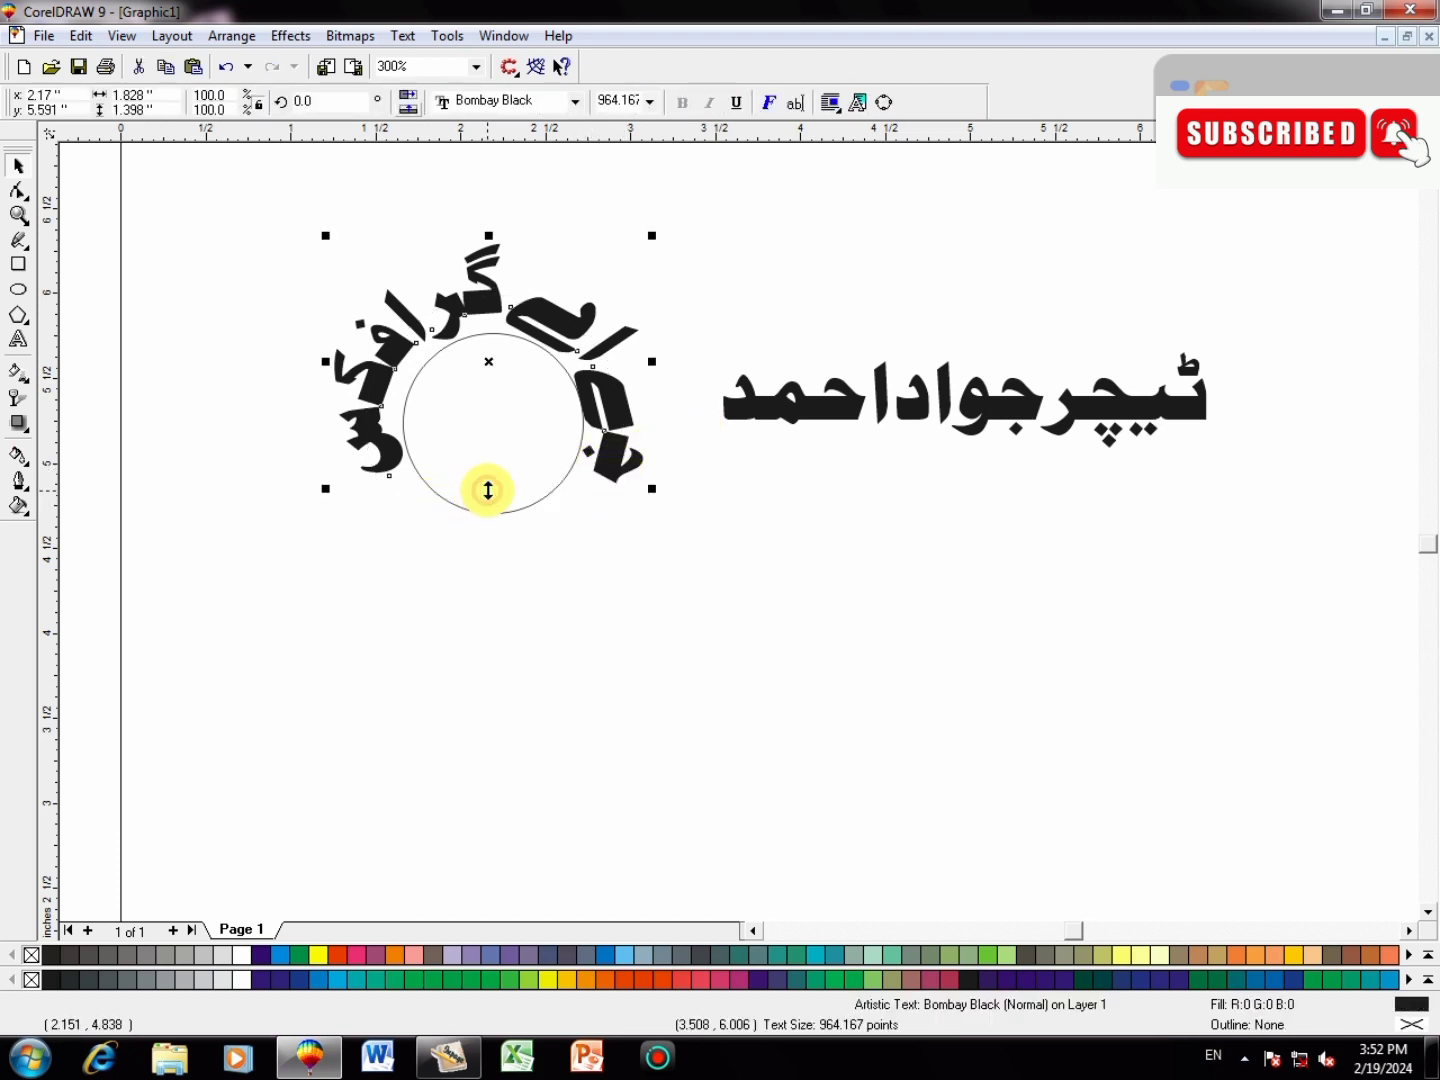
# - Resize the curved Urdu text to about 1.71 by 1.06 inches and position it around the top of the inner circle
pyautogui.moveTo(488, 491); pyautogui.dragTo(490, 430)
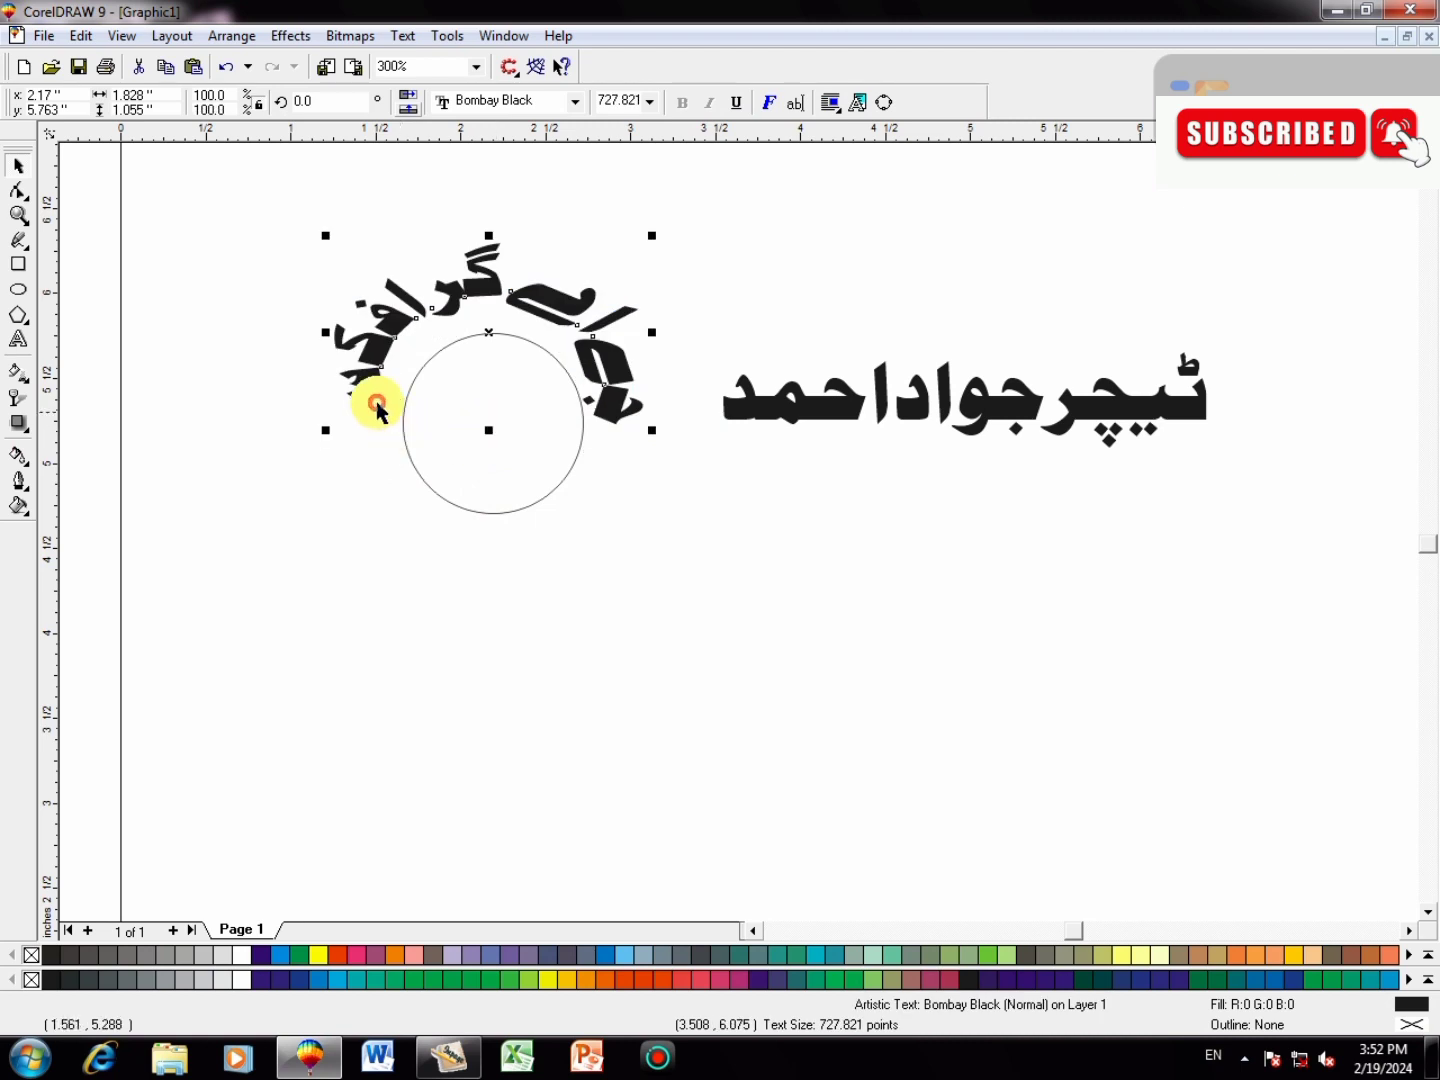
pyautogui.moveTo(325, 332); pyautogui.dragTo(387, 332)
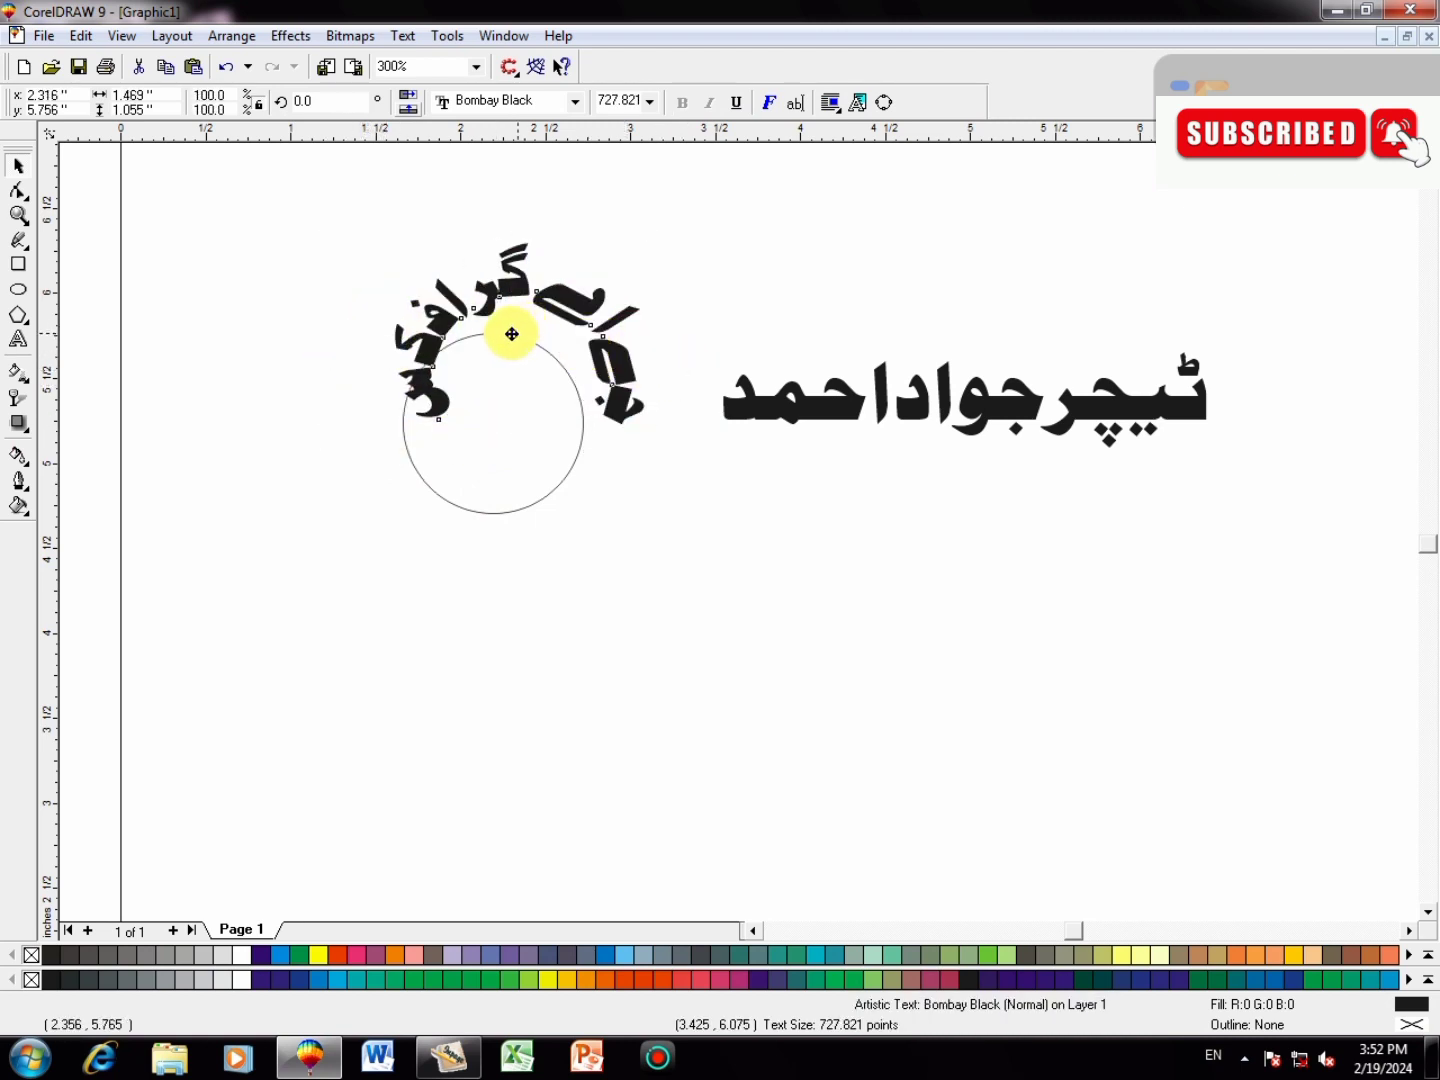
pyautogui.moveTo(511, 334); pyautogui.dragTo(489, 341)
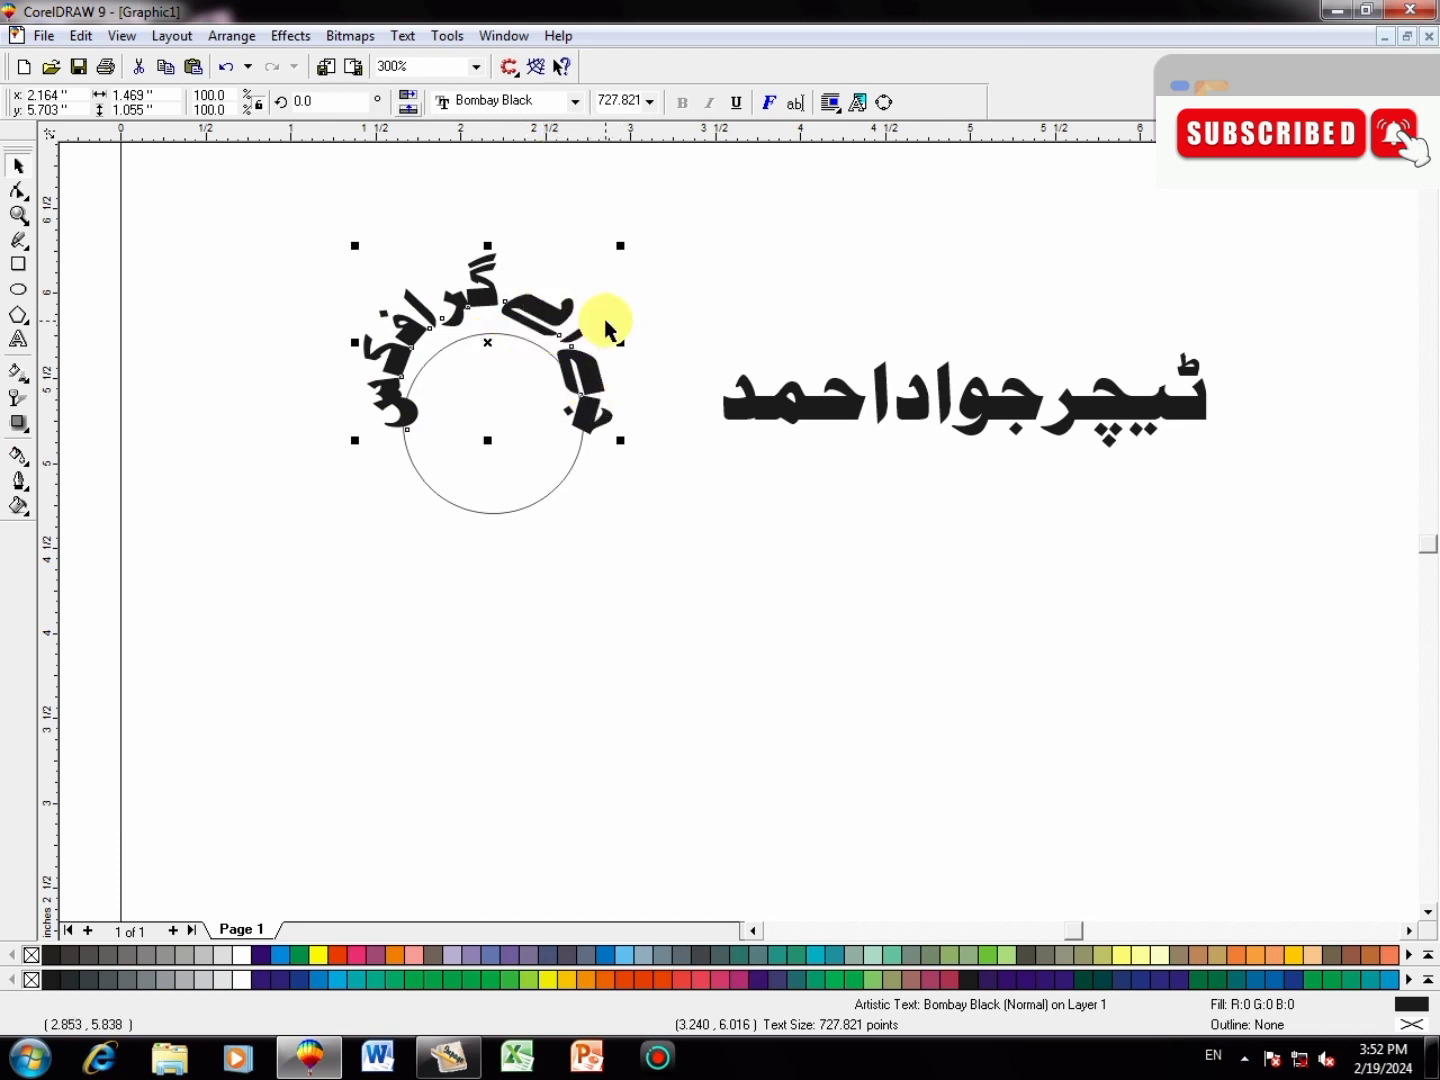
pyautogui.moveTo(627, 342); pyautogui.dragTo(640, 339)
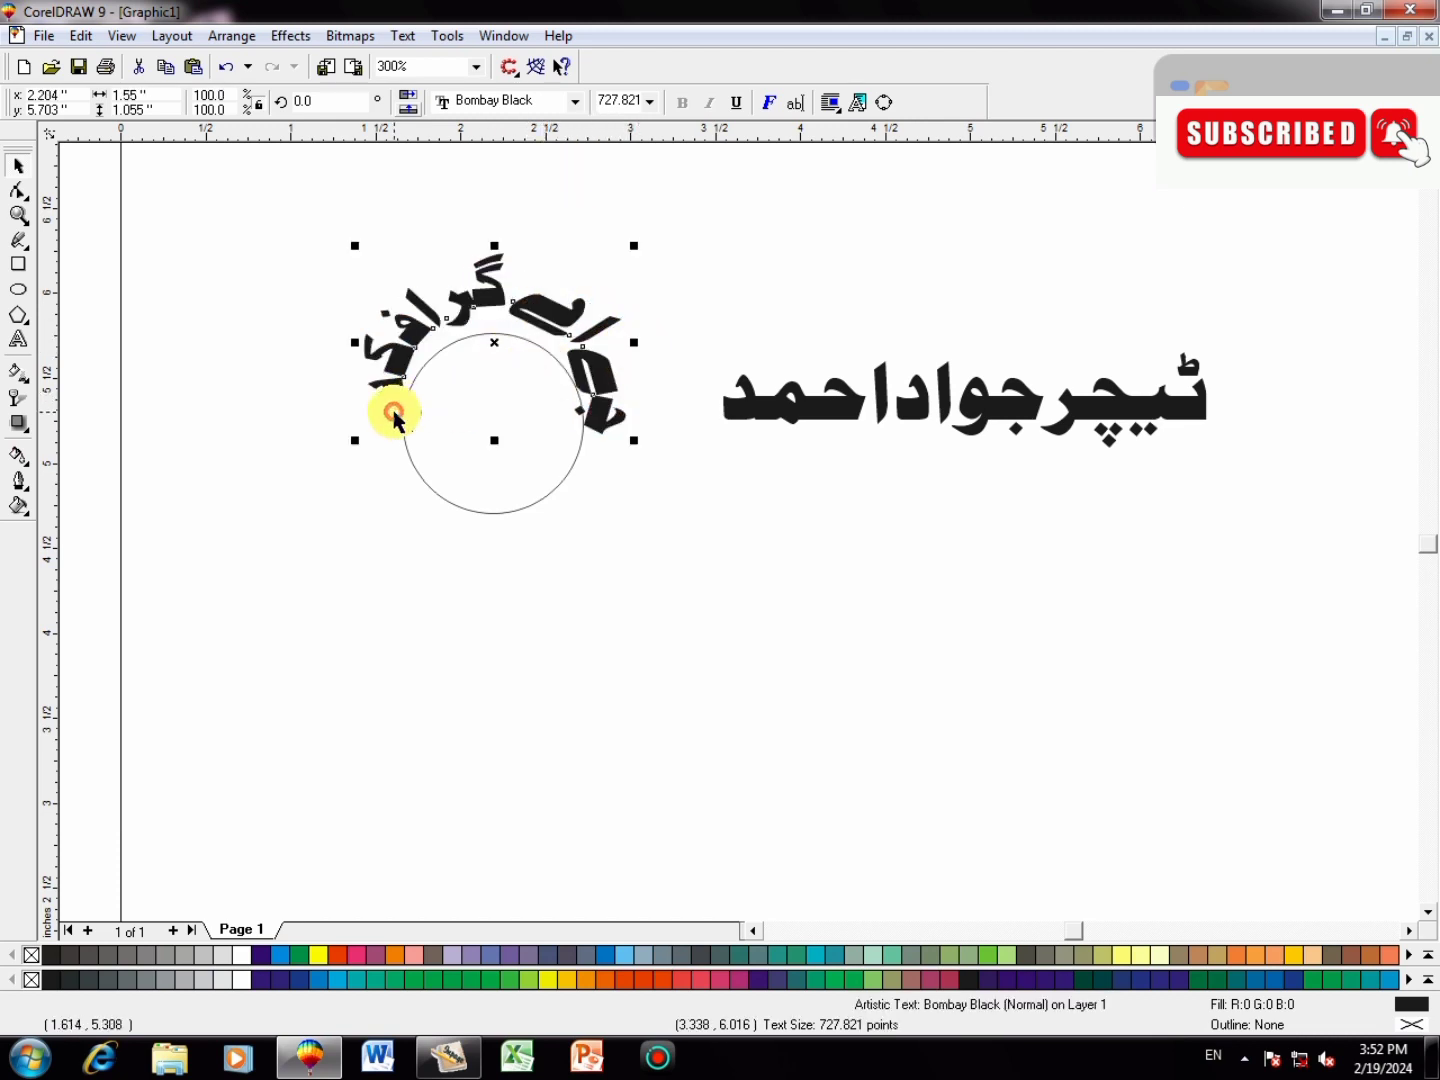
pyautogui.moveTo(358, 345); pyautogui.dragTo(329, 342)
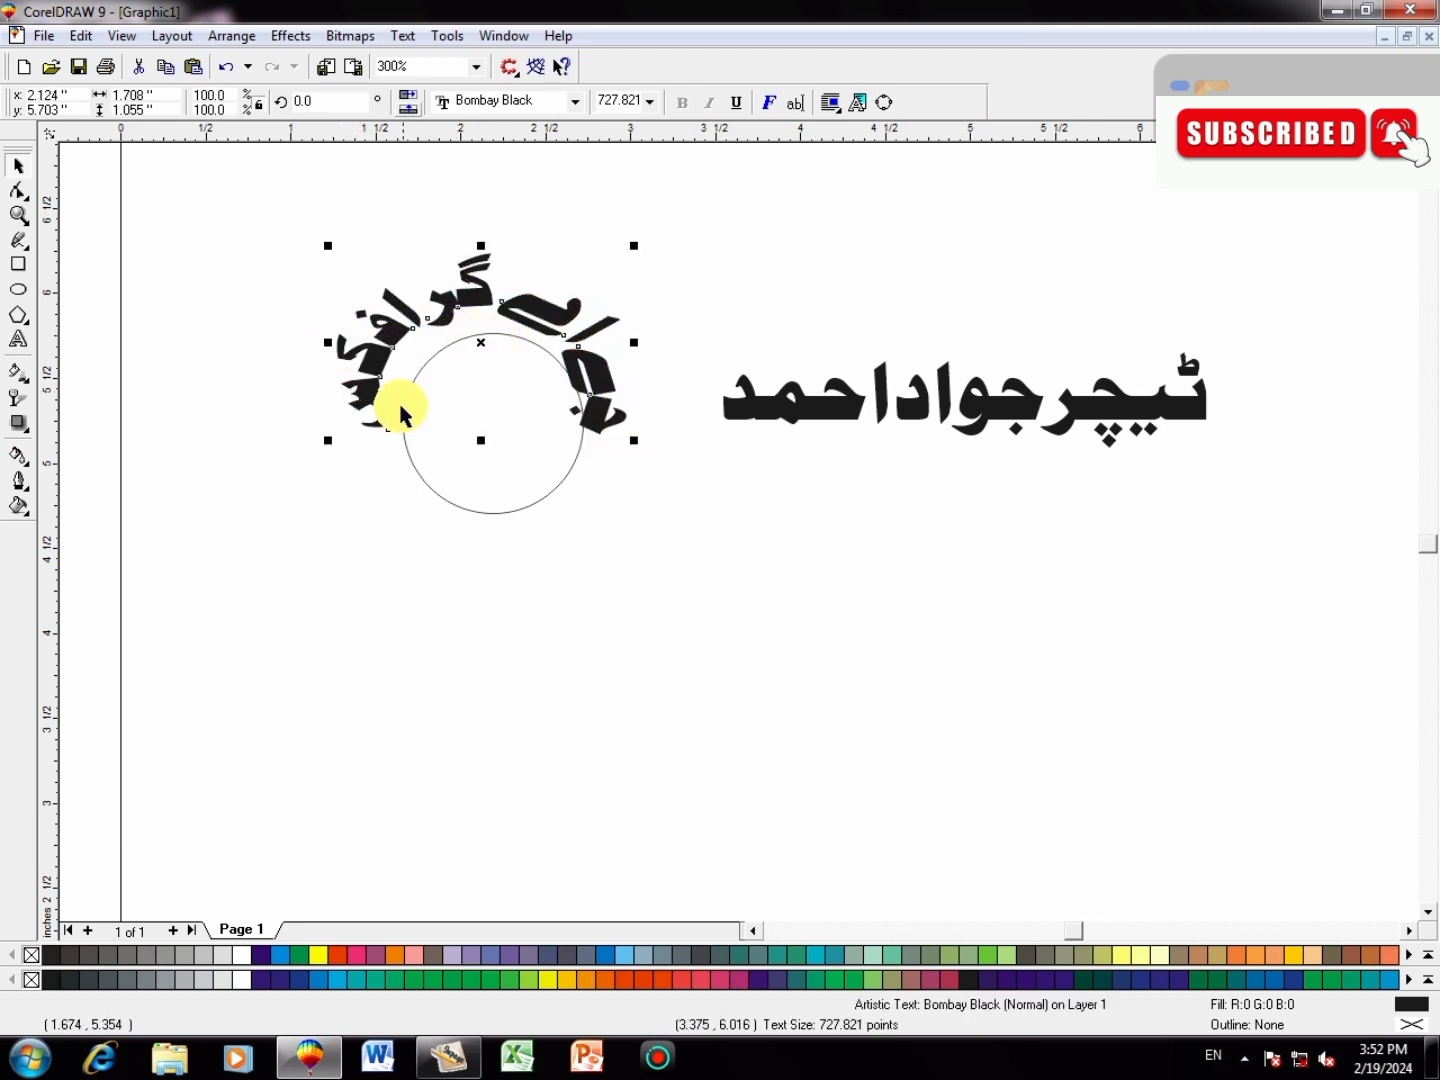
# - Scale the curved Urdu text down to about 1.27 by 0.73 inches, keeping the circle in its original place
pyautogui.moveTo(635, 347); pyautogui.dragTo(656, 342)
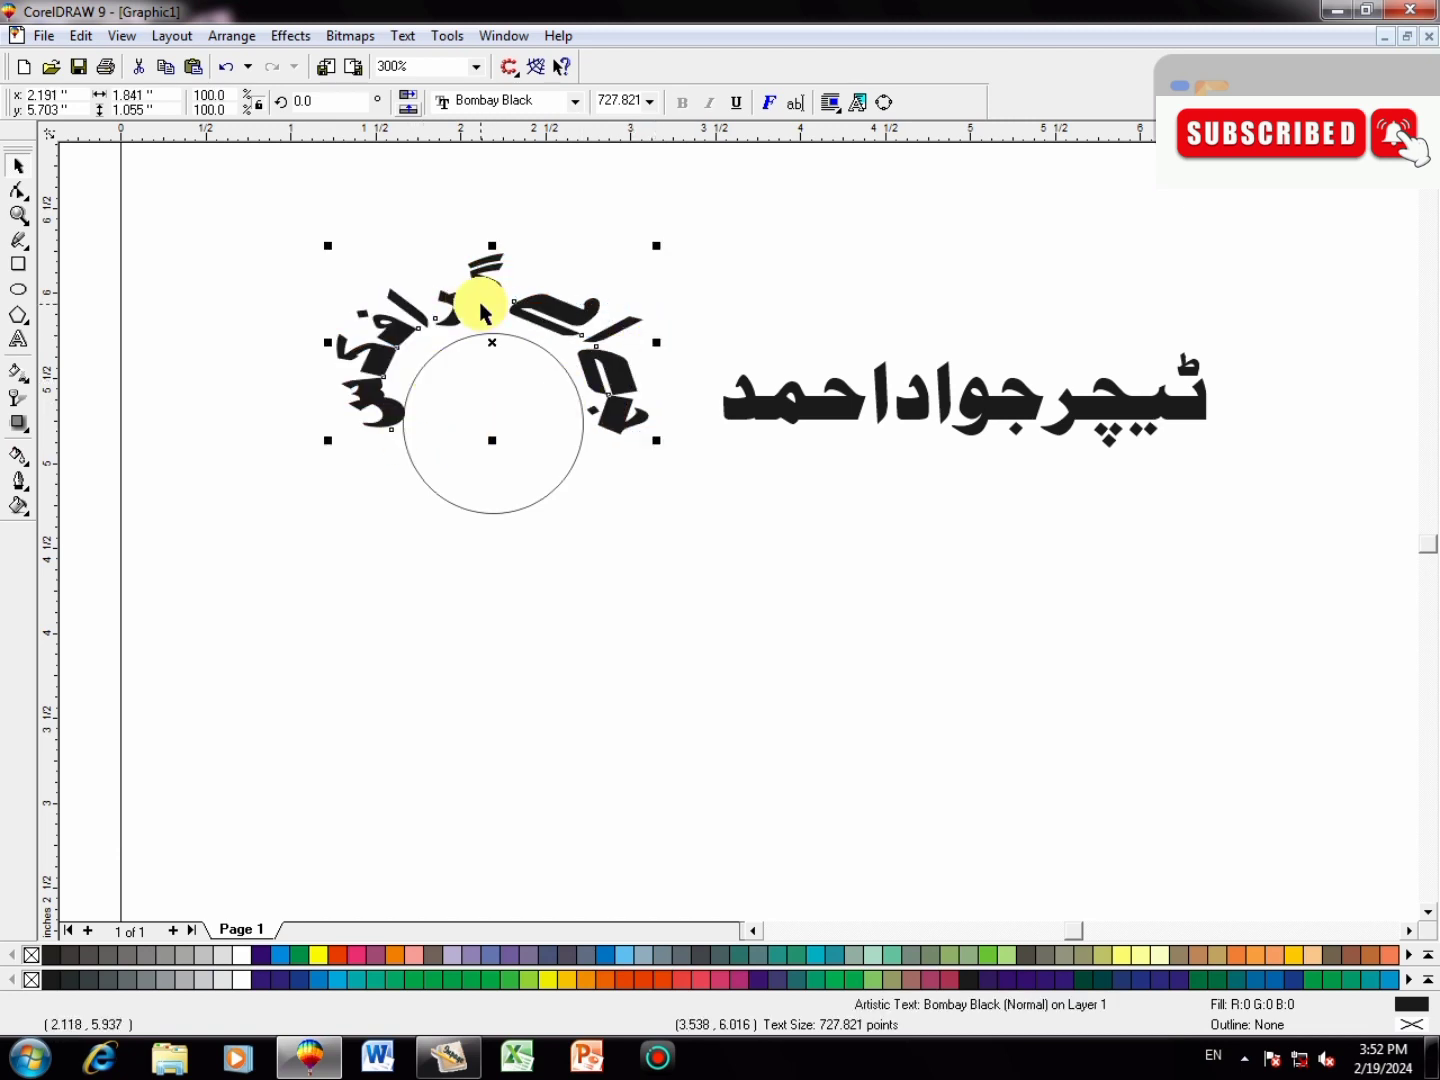
pyautogui.moveTo(654, 246); pyautogui.dragTo(560, 300)
pyautogui.moveTo(503, 367)
pyautogui.mouseDown()
pyautogui.moveTo(554, 340)
pyautogui.moveTo(505, 366)
pyautogui.mouseUp()
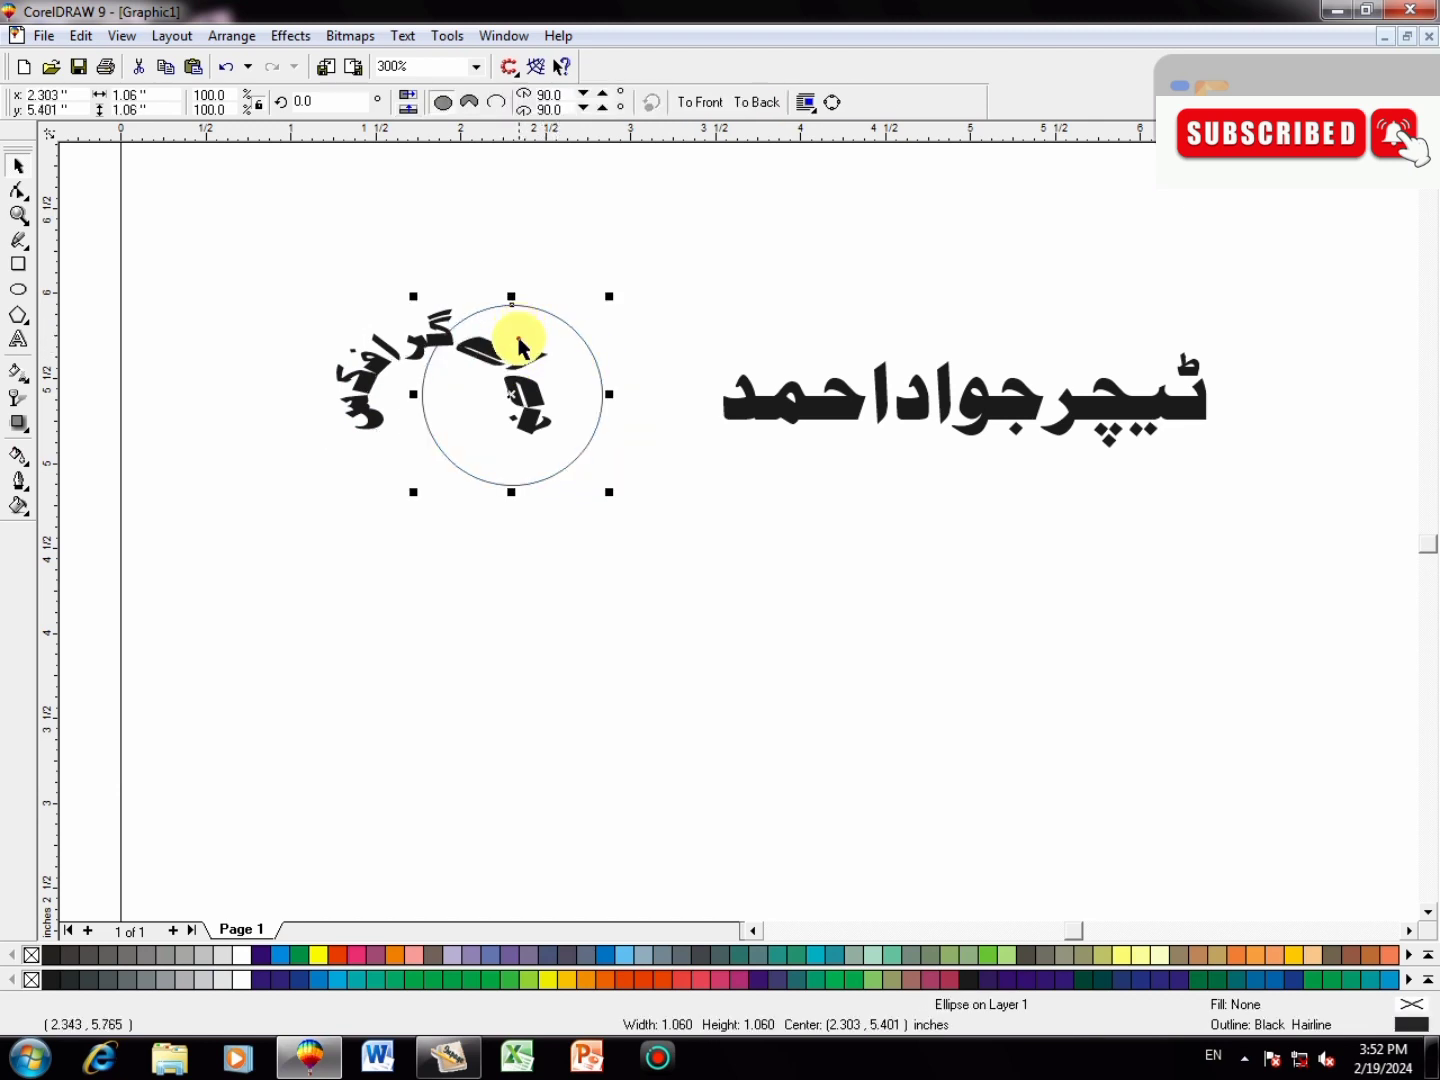
pyautogui.click(522, 401)
pyautogui.click(563, 360)
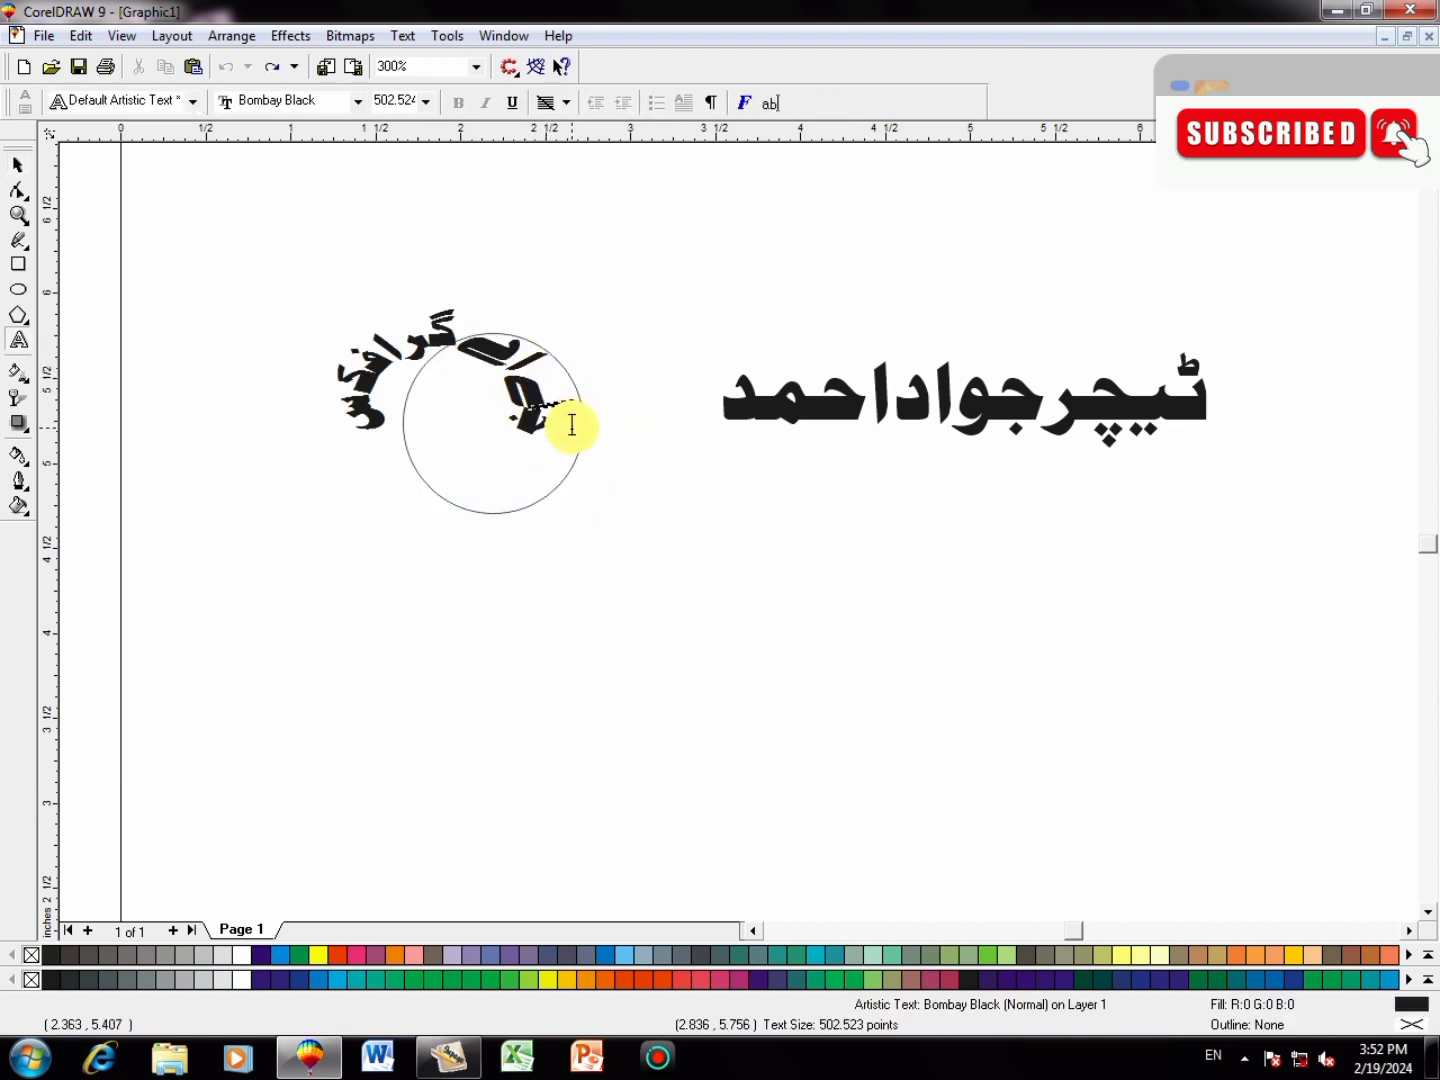
pyautogui.click(661, 433)
pyautogui.click(423, 342)
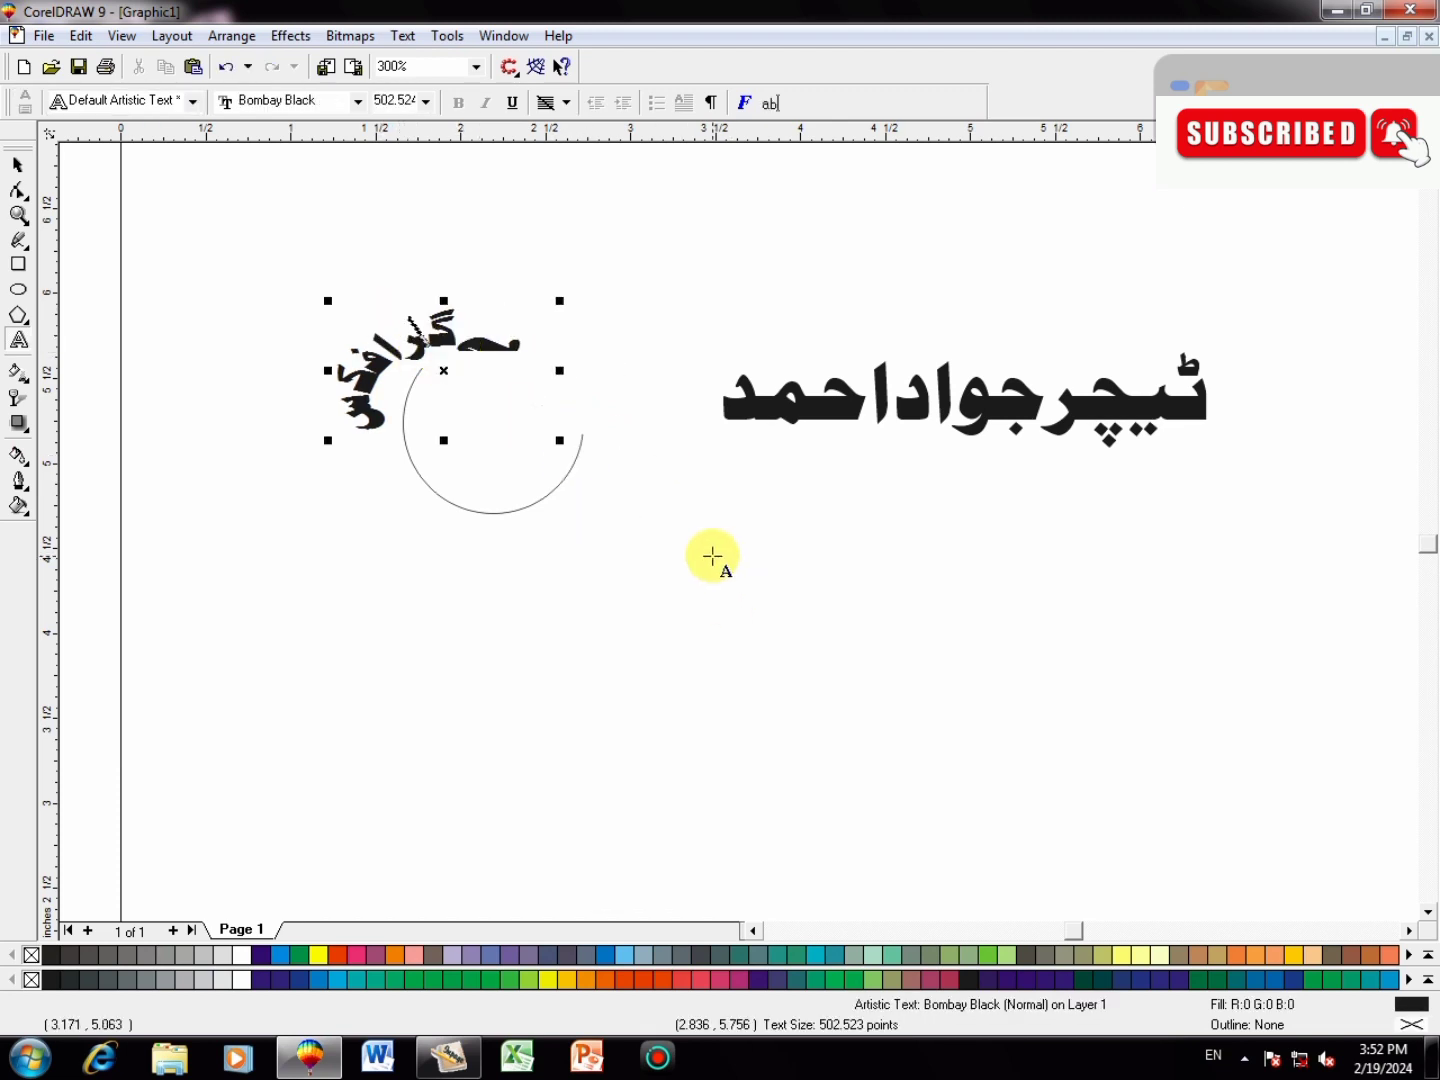
pyautogui.hotkey('ctrl', 'space')
# - Move the curved Urdu text over the top of the circle and widen it to about 1.67 inches
pyautogui.moveTo(442, 372); pyautogui.dragTo(499, 345)
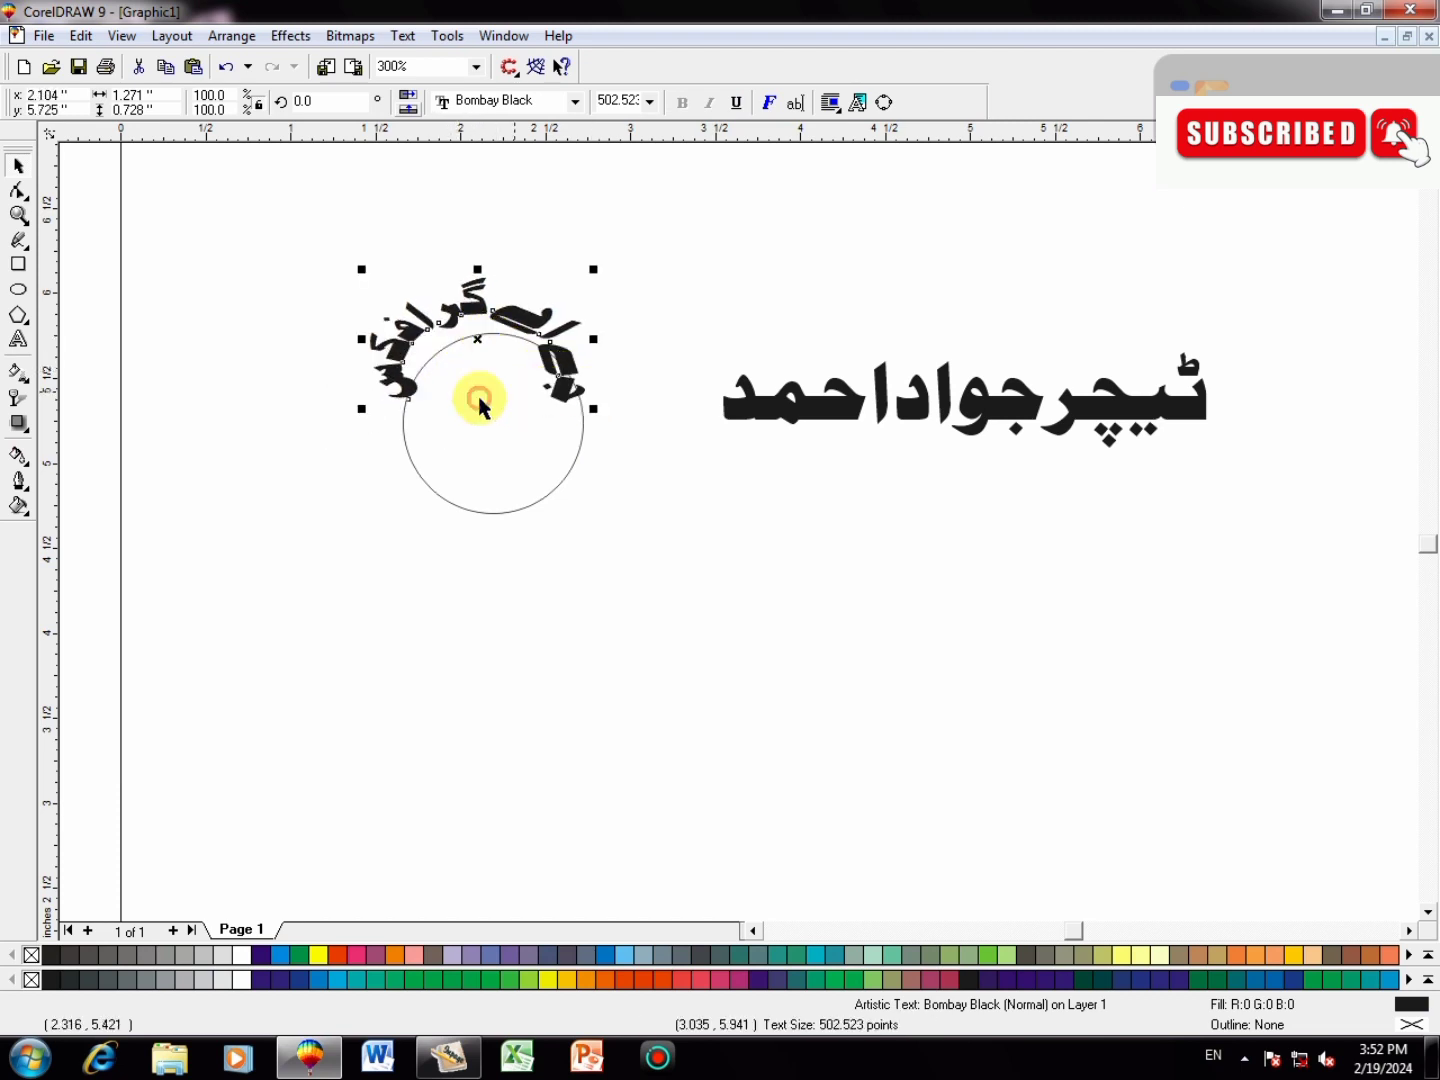
pyautogui.moveTo(359, 343); pyautogui.dragTo(319, 340)
pyautogui.moveTo(595, 341); pyautogui.dragTo(599, 388)
pyautogui.click(788, 515)
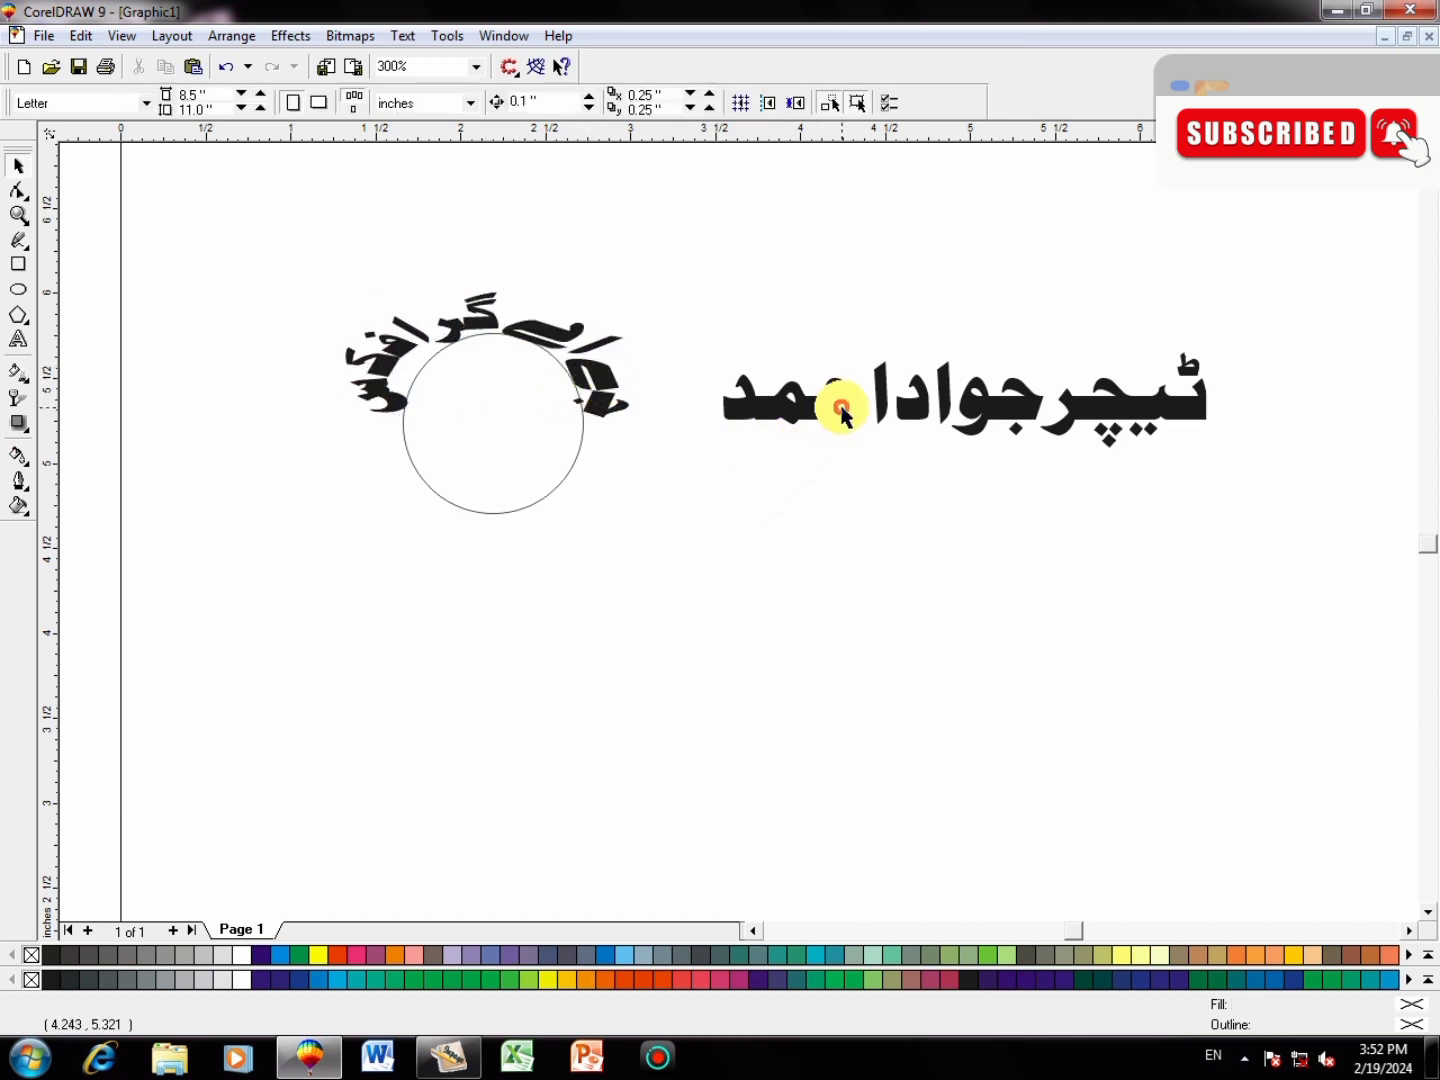
# - Shrink the straight second Urdu line to about 1.05 by 0.2 inches
pyautogui.click(841, 402)
pyautogui.moveTo(710, 457); pyautogui.dragTo(1015, 393)
pyautogui.moveTo(1111, 370); pyautogui.dragTo(804, 385)
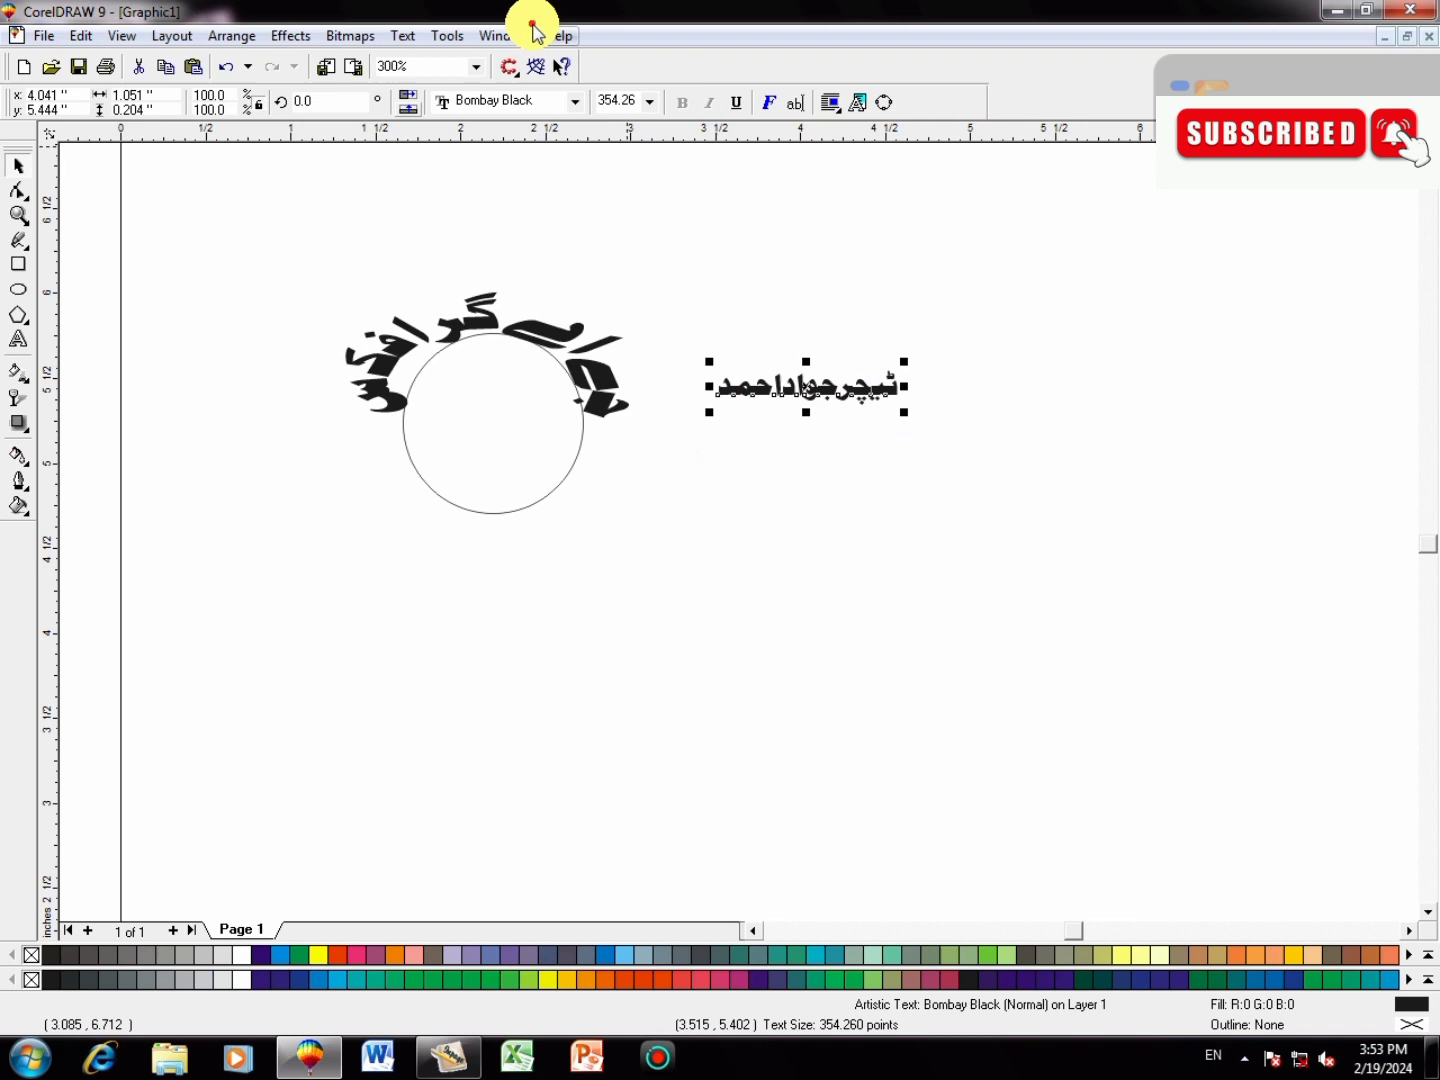
# - Fit the second Urdu line to the circle as its path
pyautogui.click(402, 35)
pyautogui.click(470, 117)
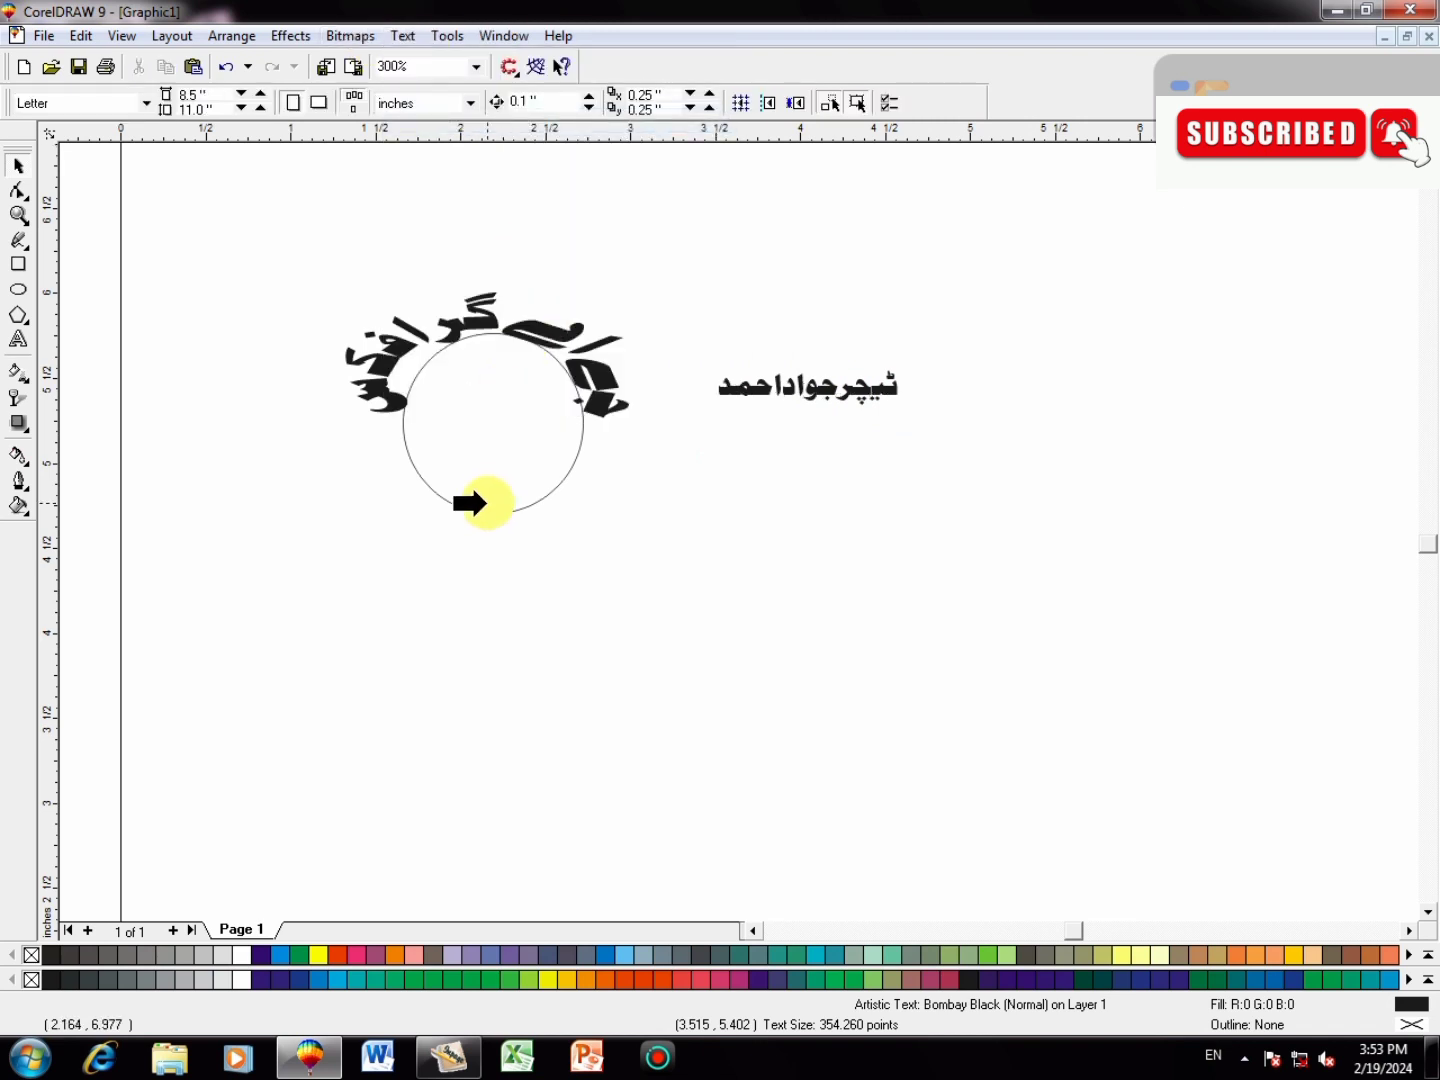
pyautogui.click(466, 513)
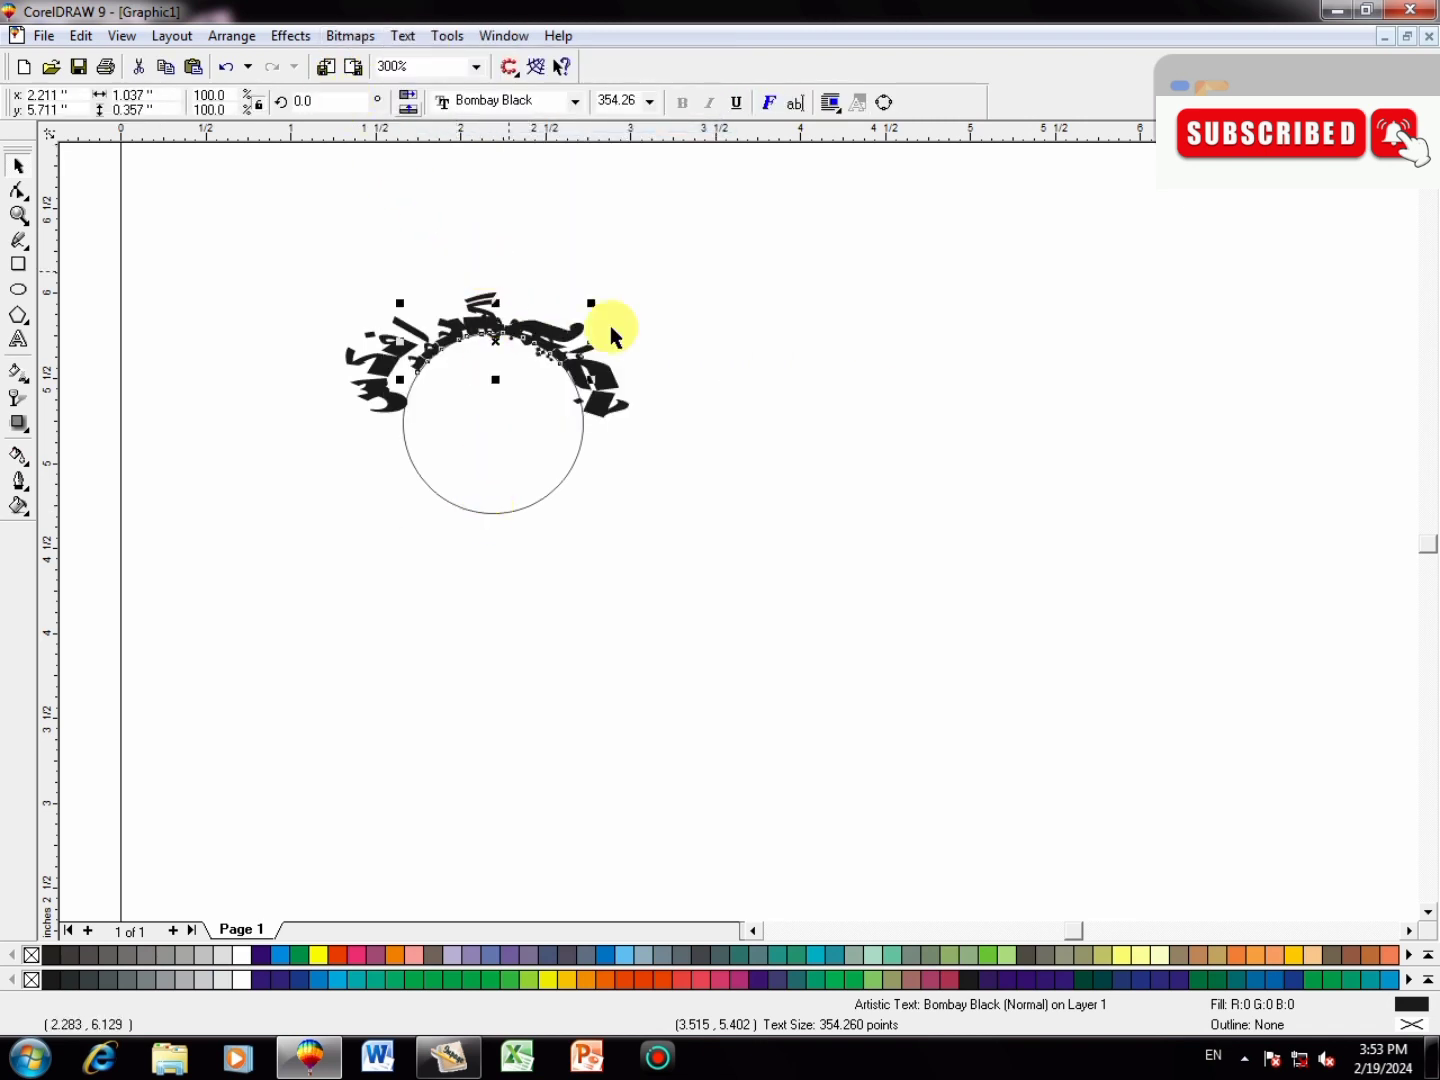
# - Set the second line's placement on the path so that it runs along the bottom of the circle
pyautogui.click(589, 364)
pyautogui.click(413, 361)
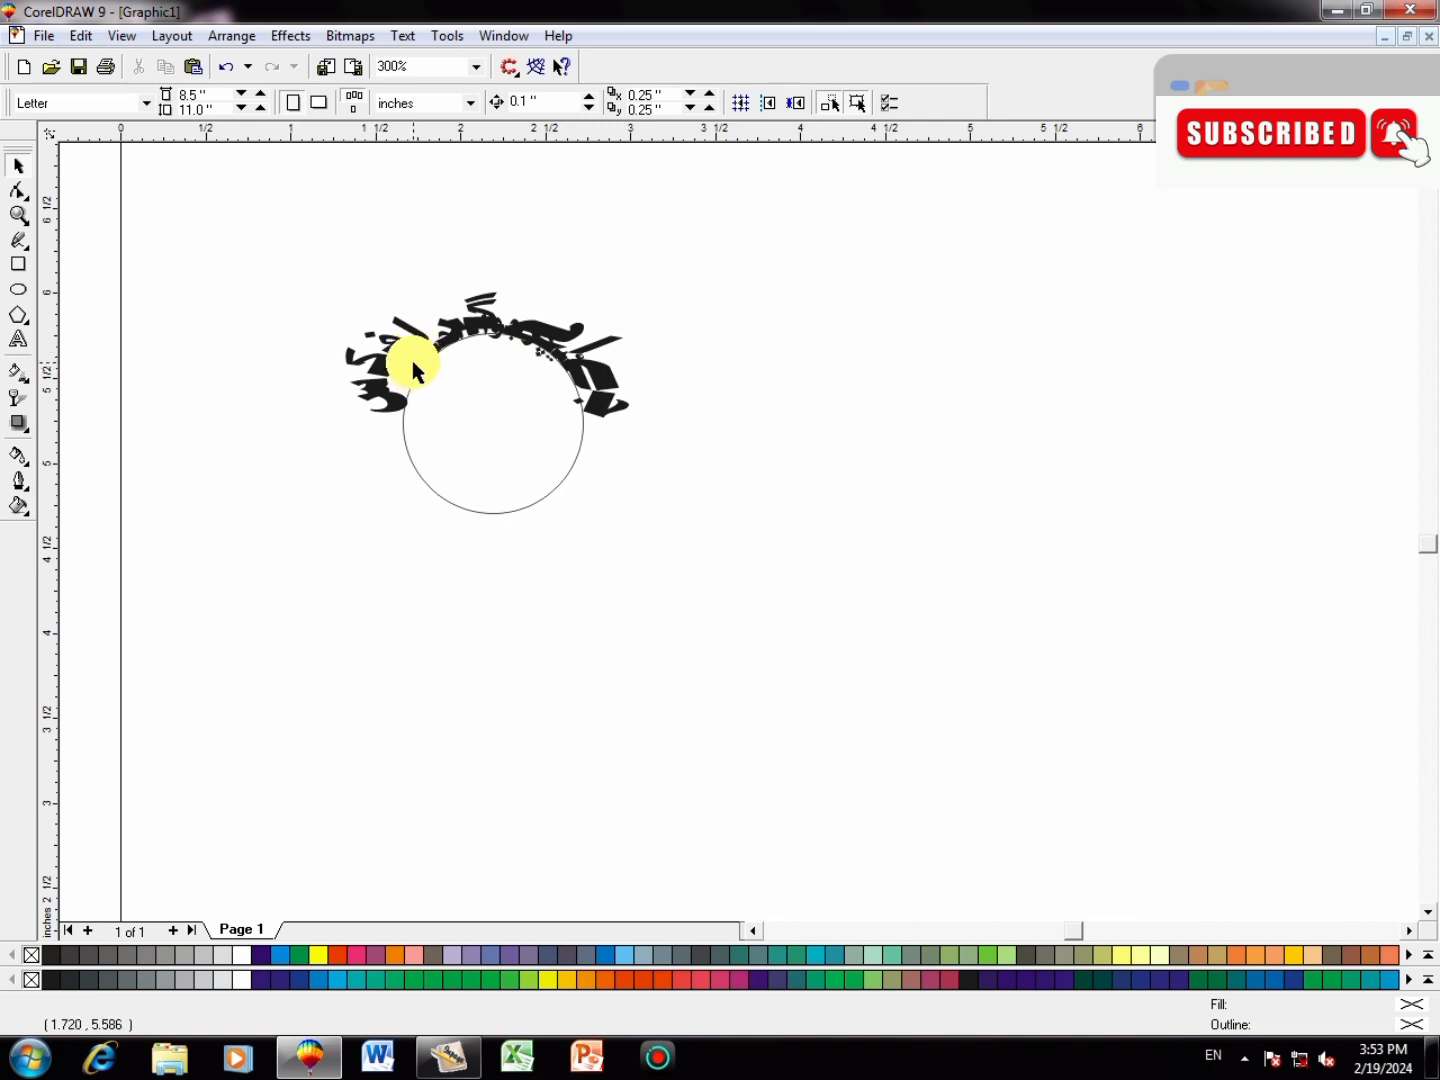
pyautogui.click(412, 365)
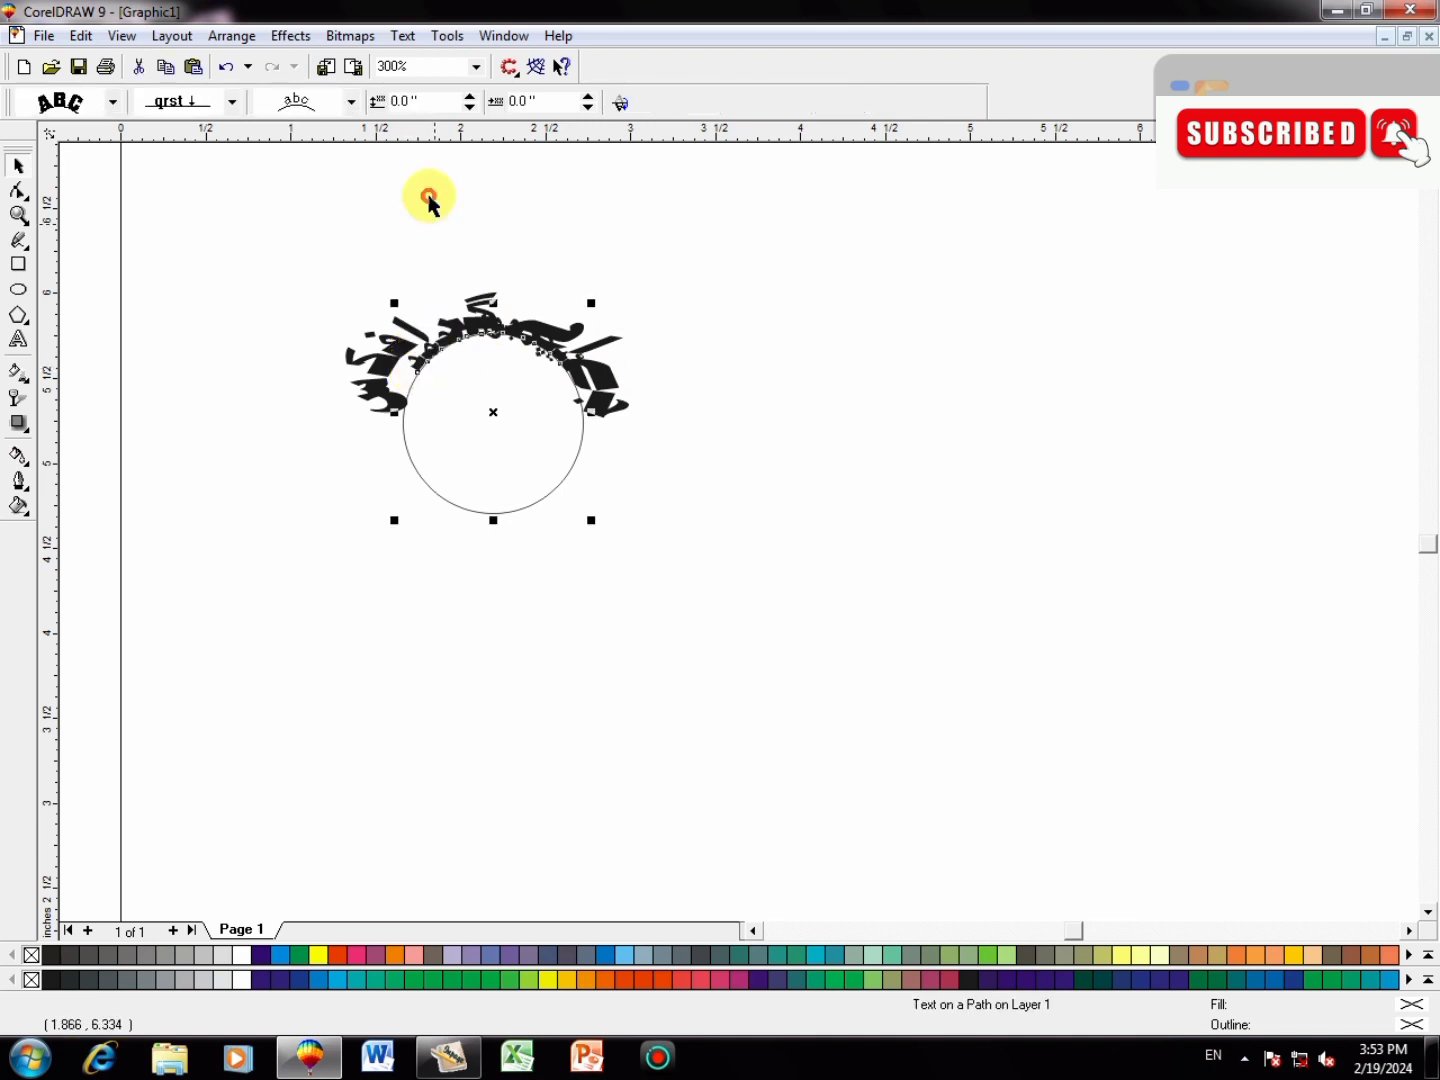
pyautogui.click(322, 118)
pyautogui.click(314, 193)
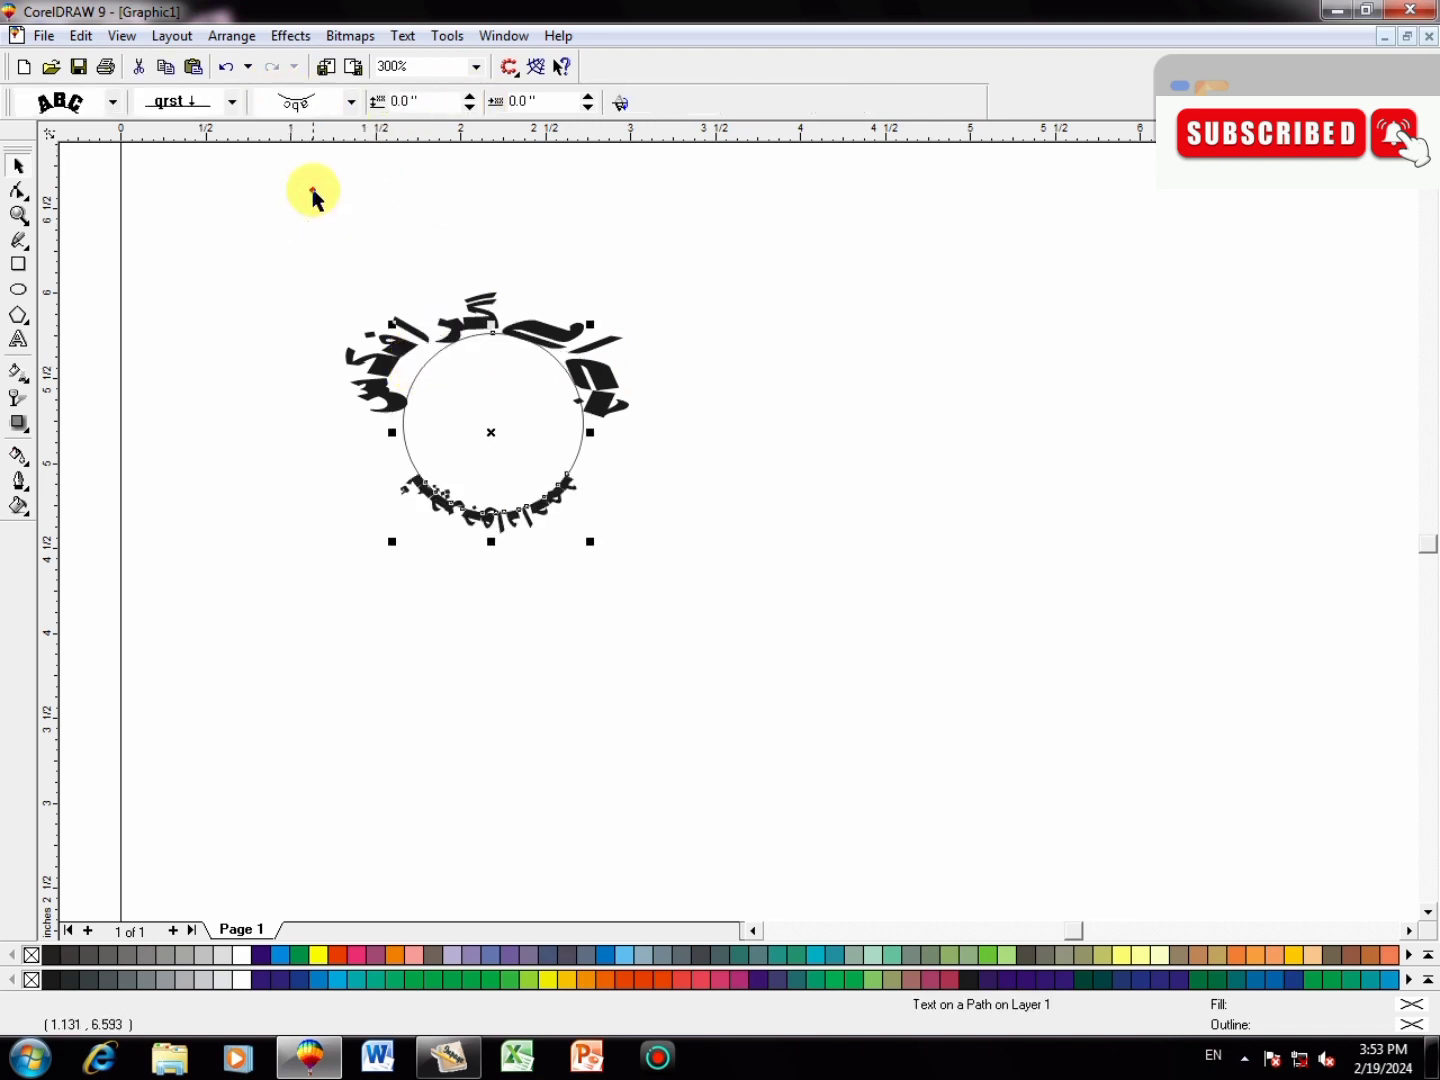
# - Delete the larger curved Urdu text around the top of the circle
pyautogui.click(647, 383)
pyautogui.click(690, 433)
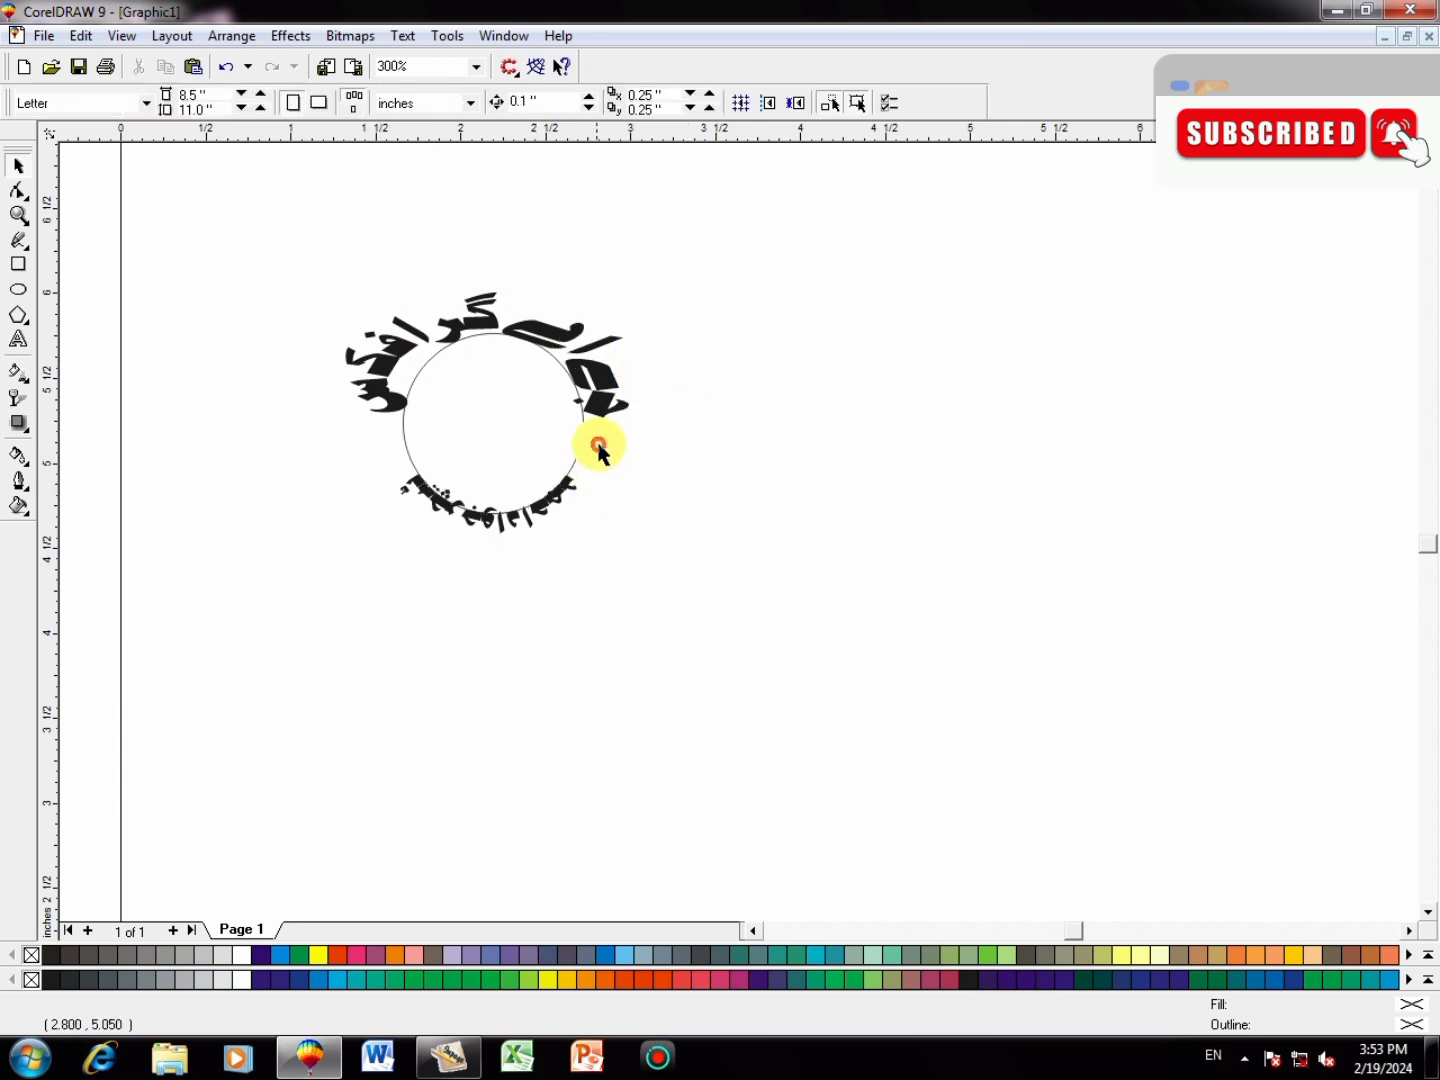
pyautogui.click(606, 404)
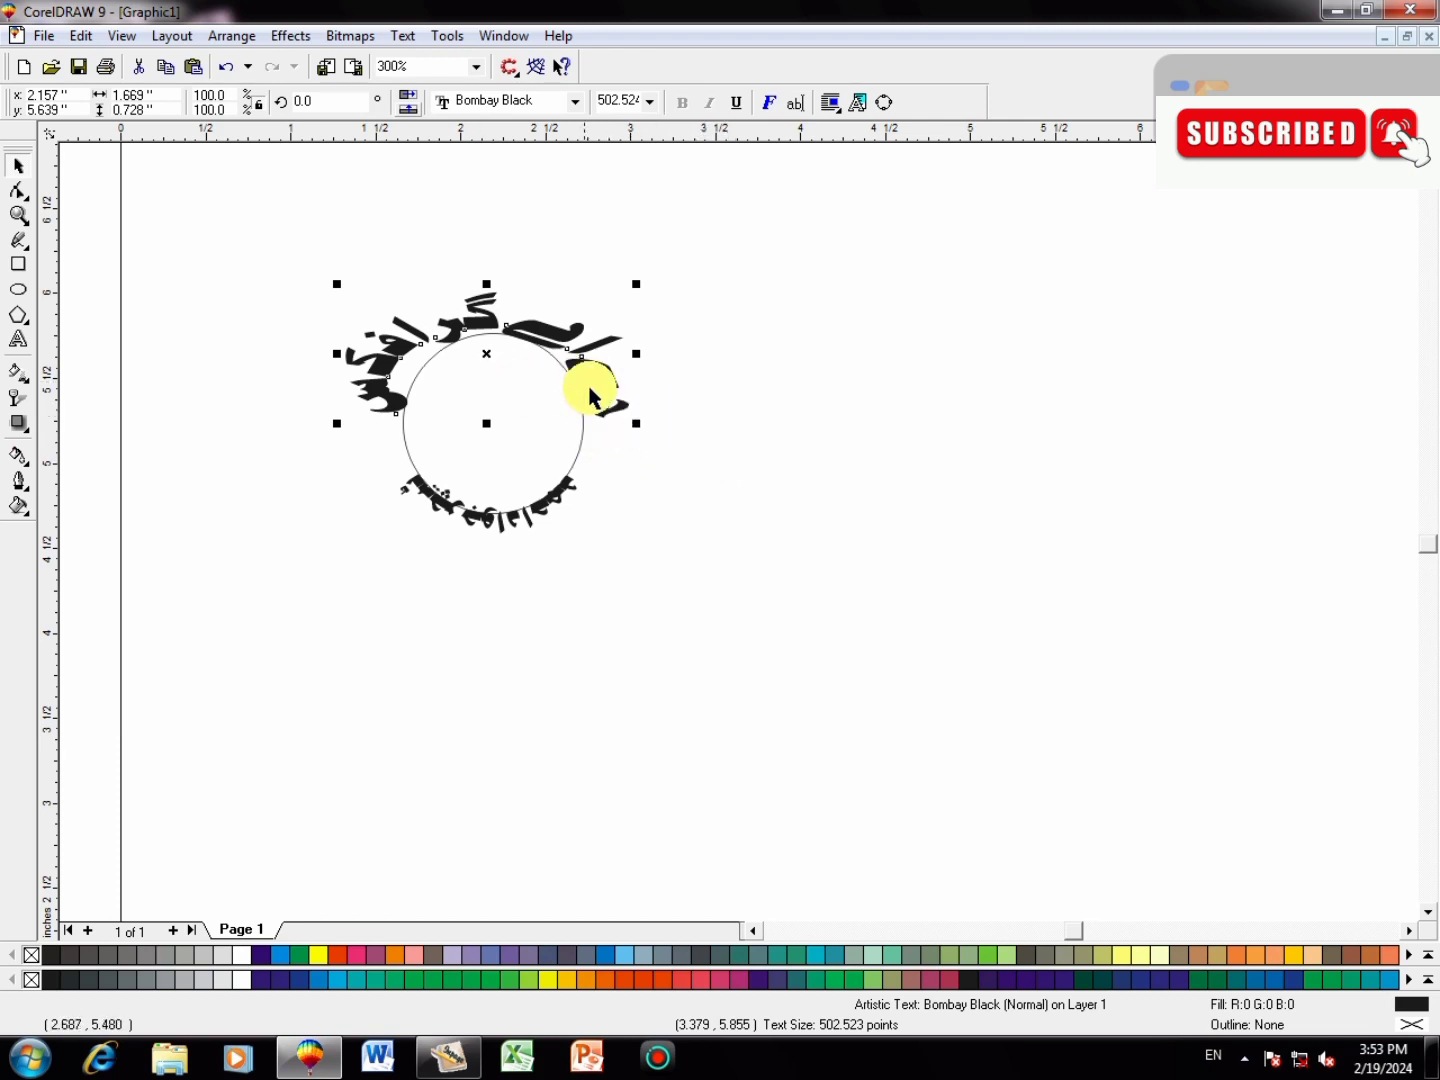
pyautogui.press('Delete')
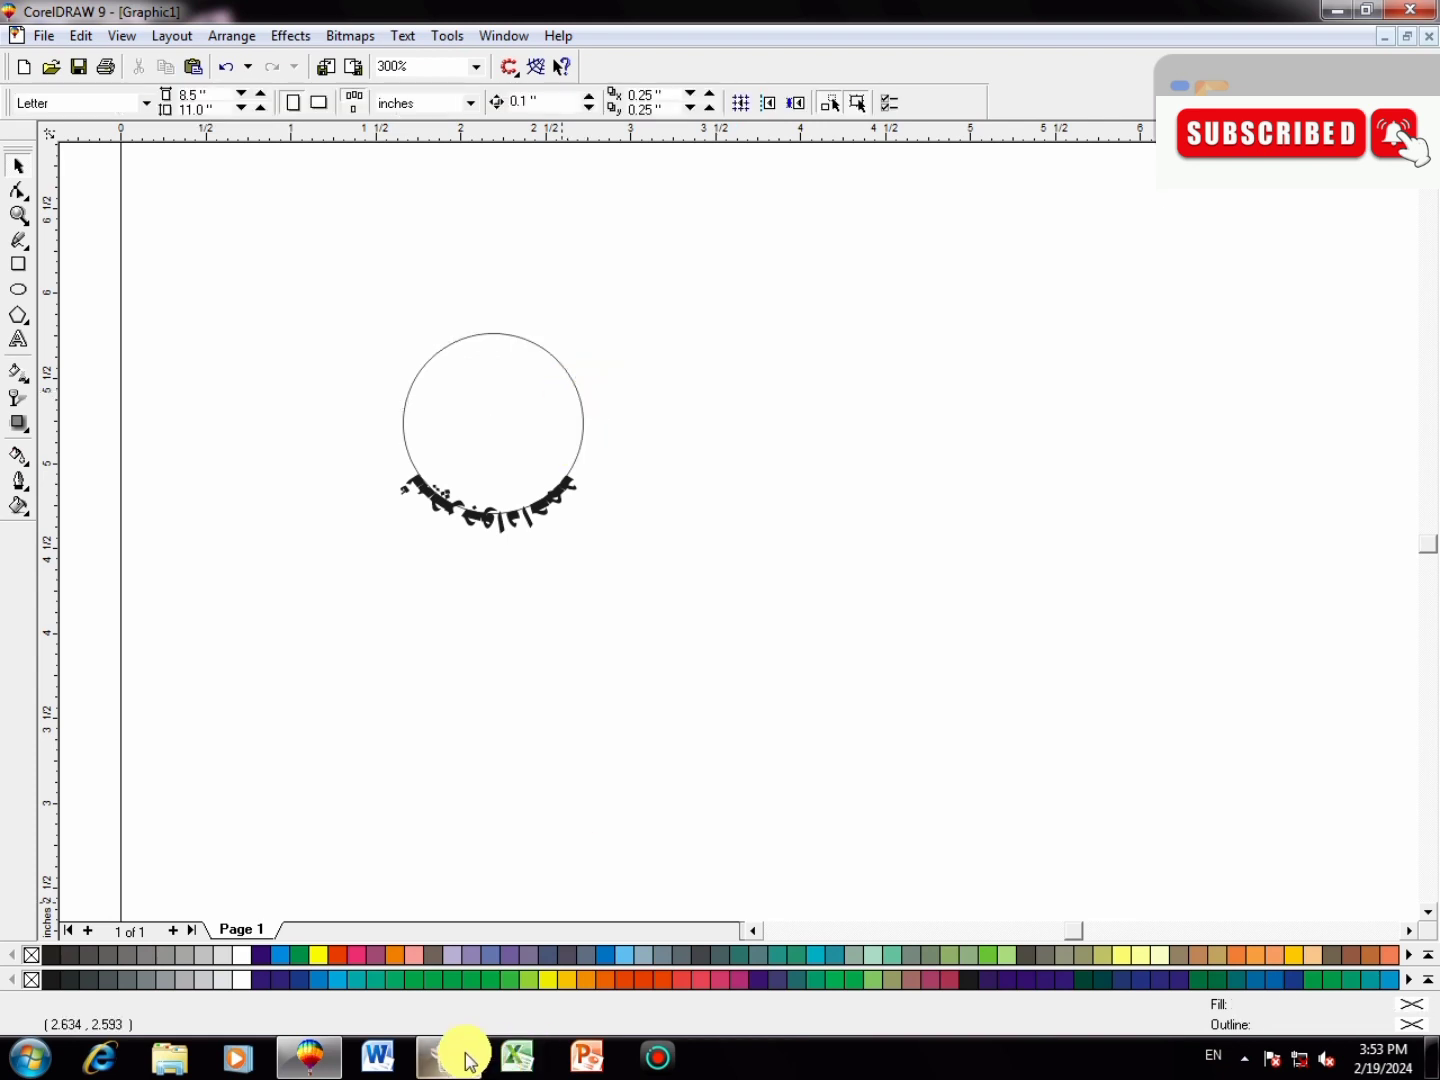
# - Switch to InPage and delete the second Urdu line, leaving only the first line in the text frame
pyautogui.click(462, 1056)
pyautogui.click(19, 139)
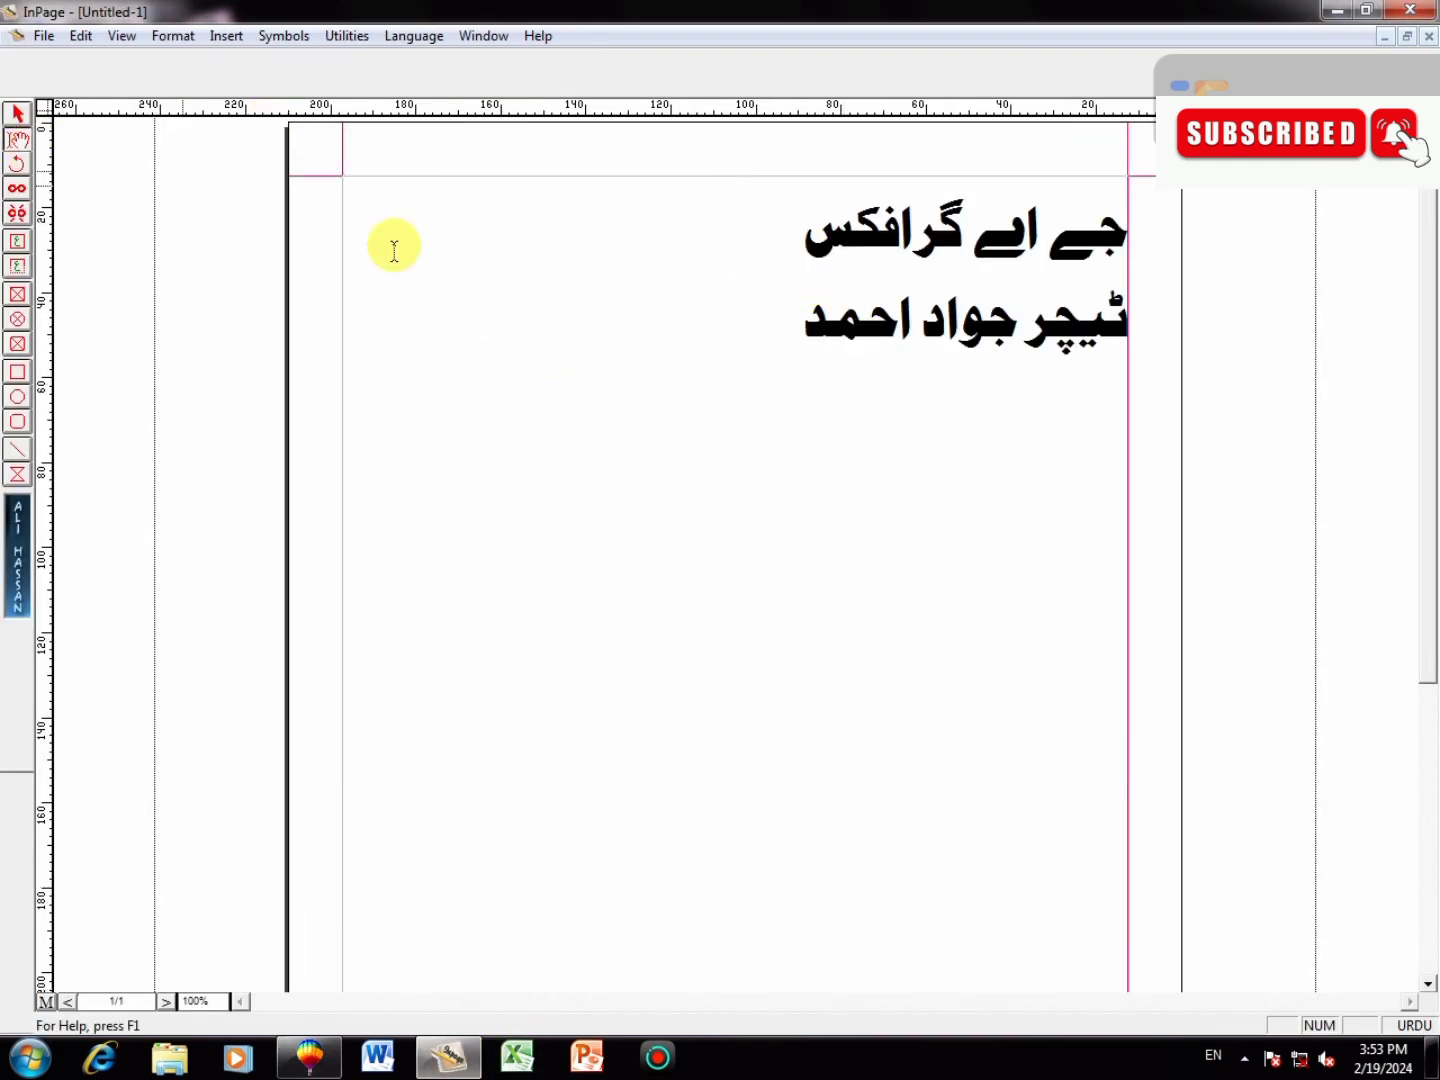
pyautogui.moveTo(736, 347); pyautogui.dragTo(1225, 341)
pyautogui.press('Delete')
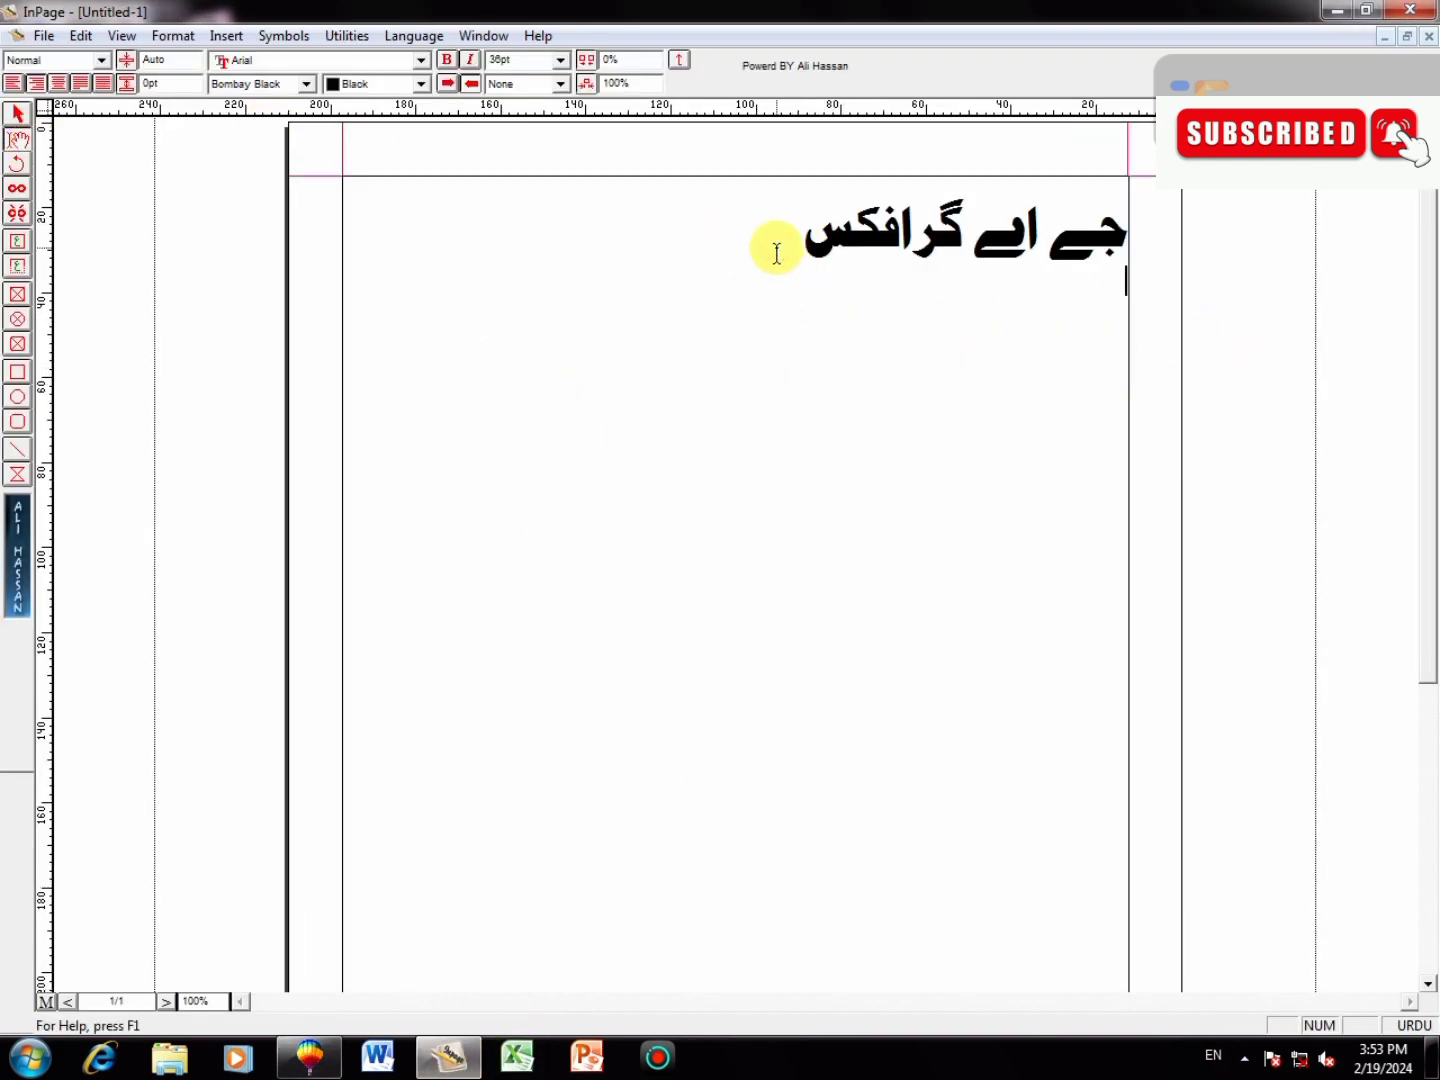
pyautogui.moveTo(775, 248); pyautogui.dragTo(505, 292)
pyautogui.click(505, 292)
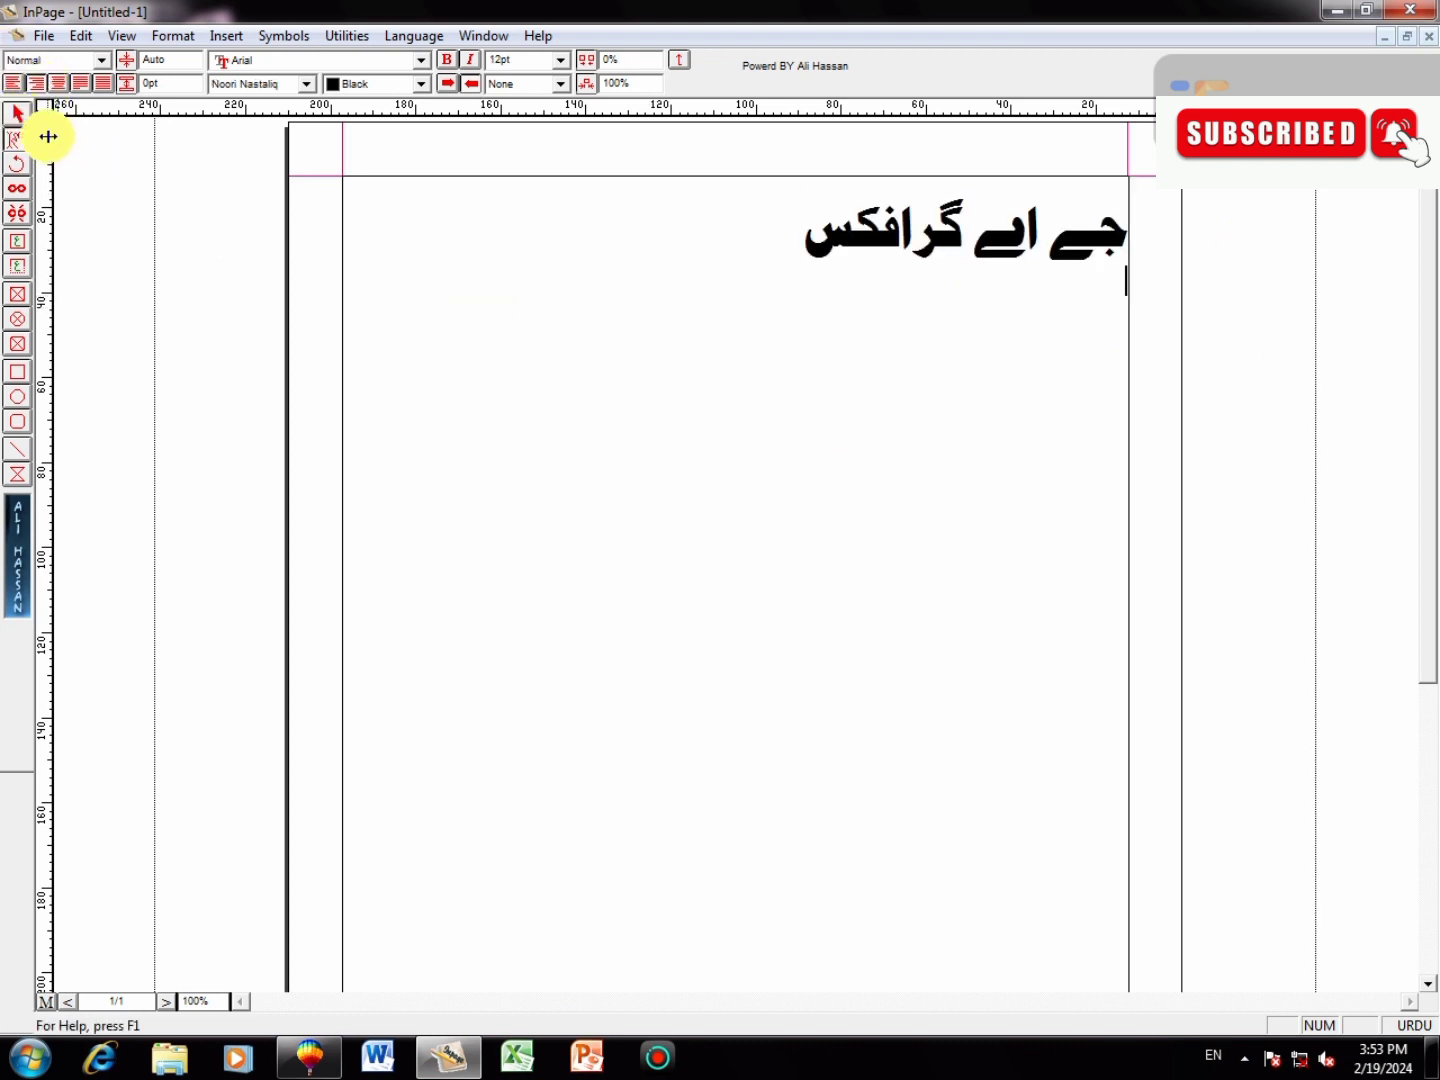
# - Copy the InPage text frame and paste it into the CorelDRAW page
pyautogui.click(20, 117)
pyautogui.rightClick(428, 250)
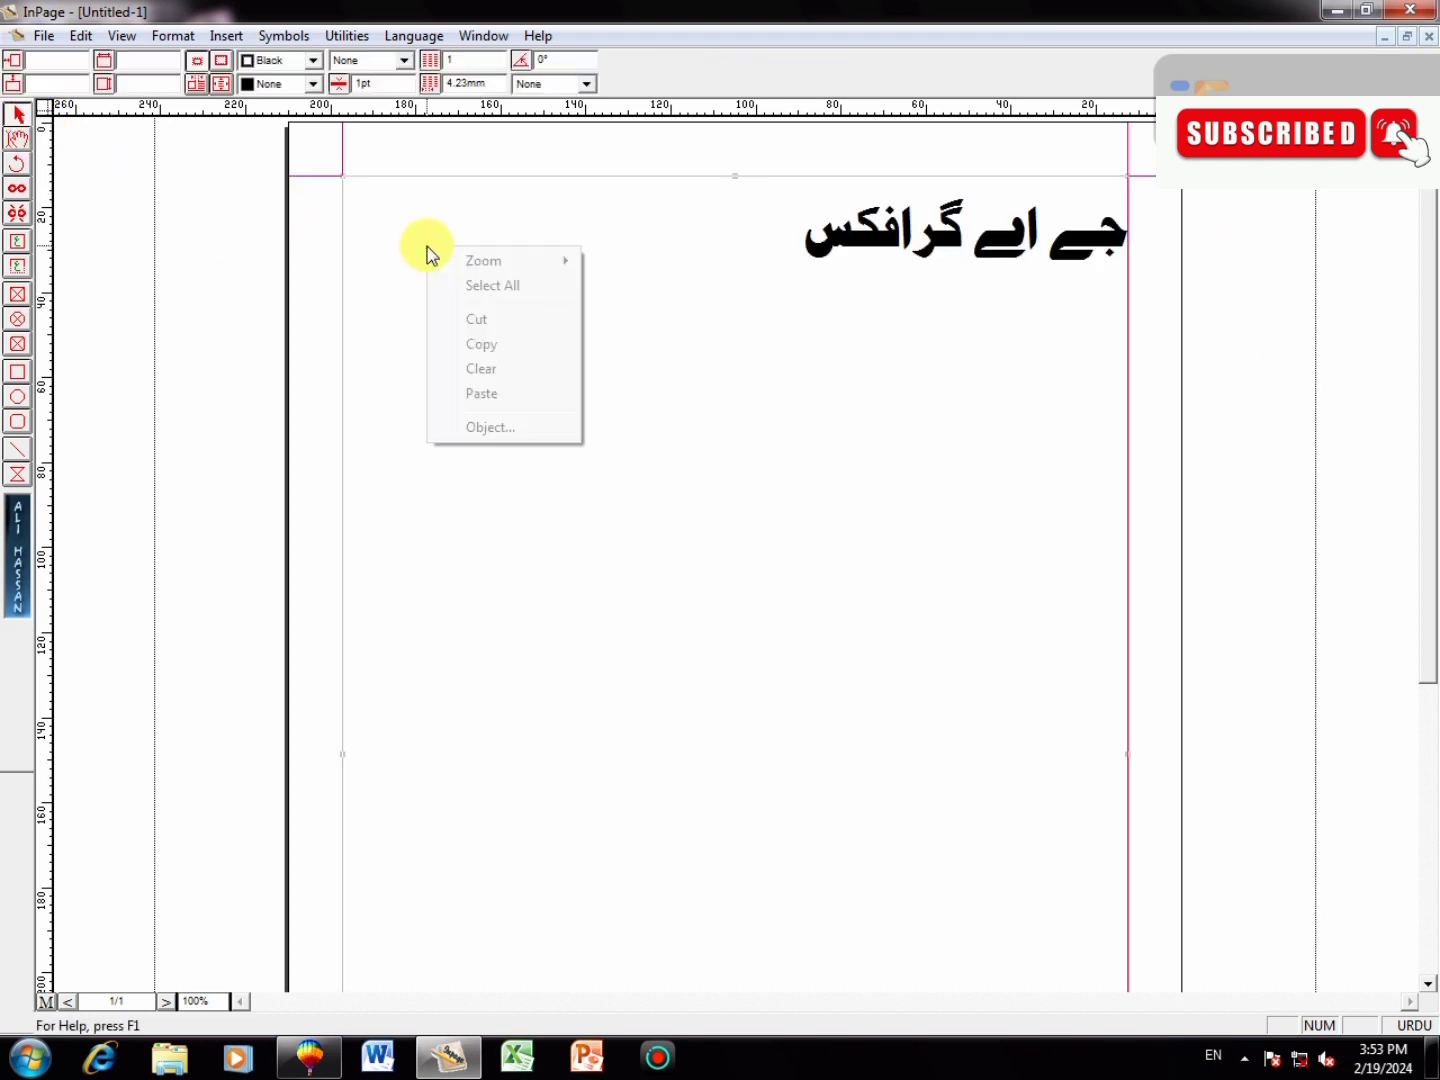
pyautogui.click(506, 345)
pyautogui.click(321, 1076)
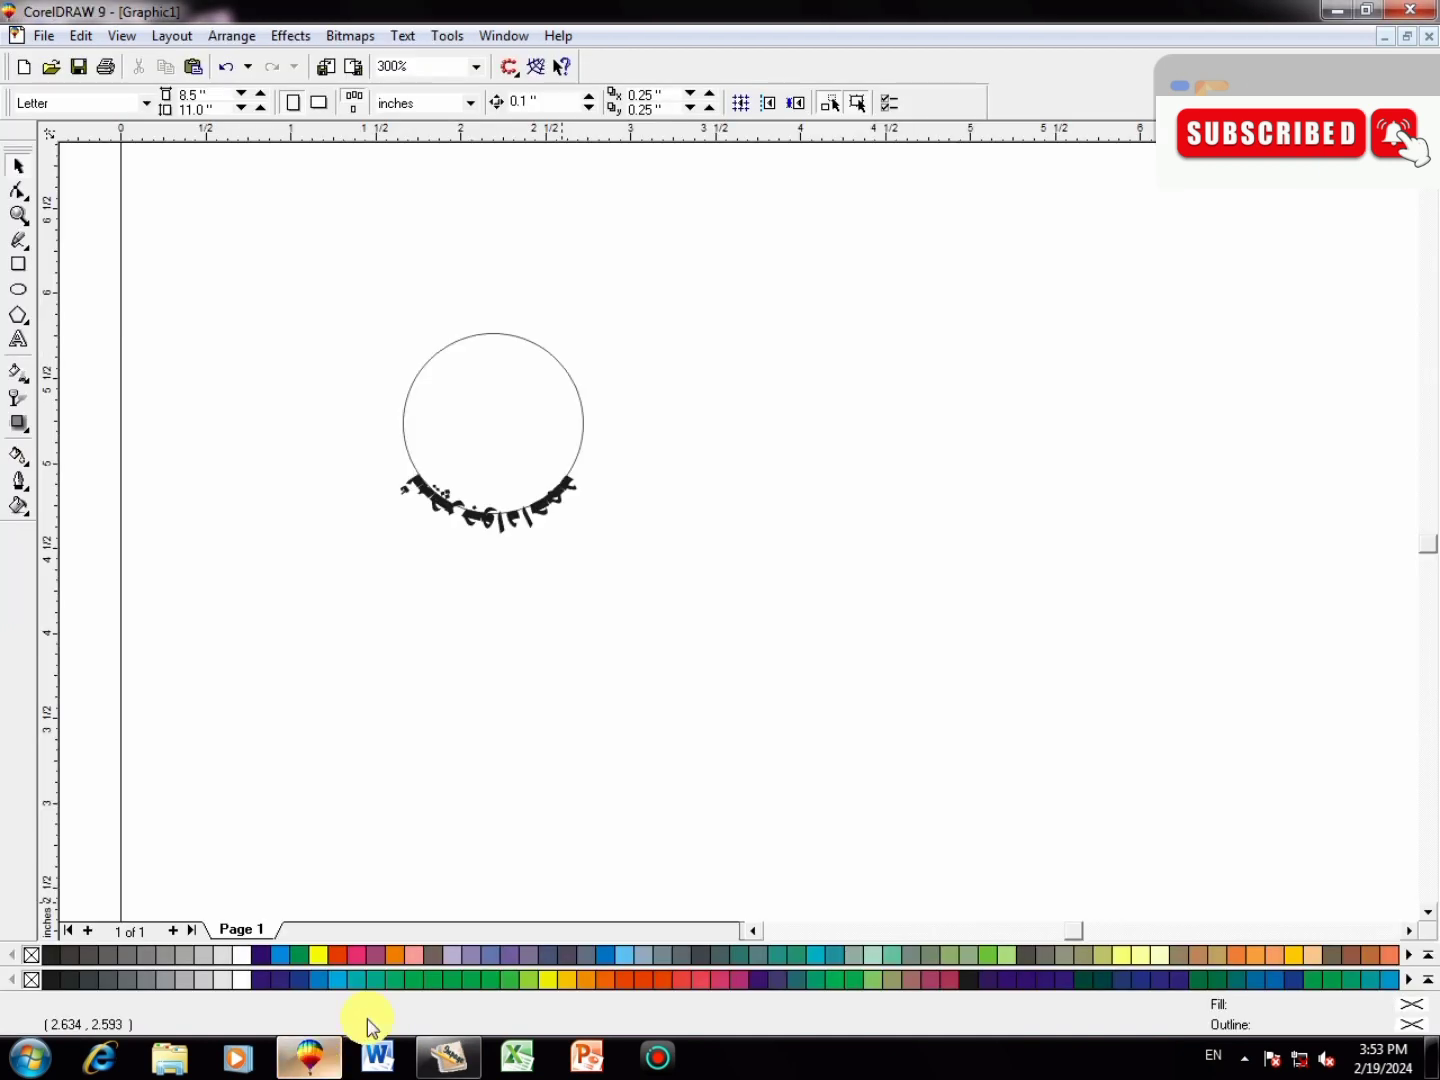
pyautogui.rightClick(617, 338)
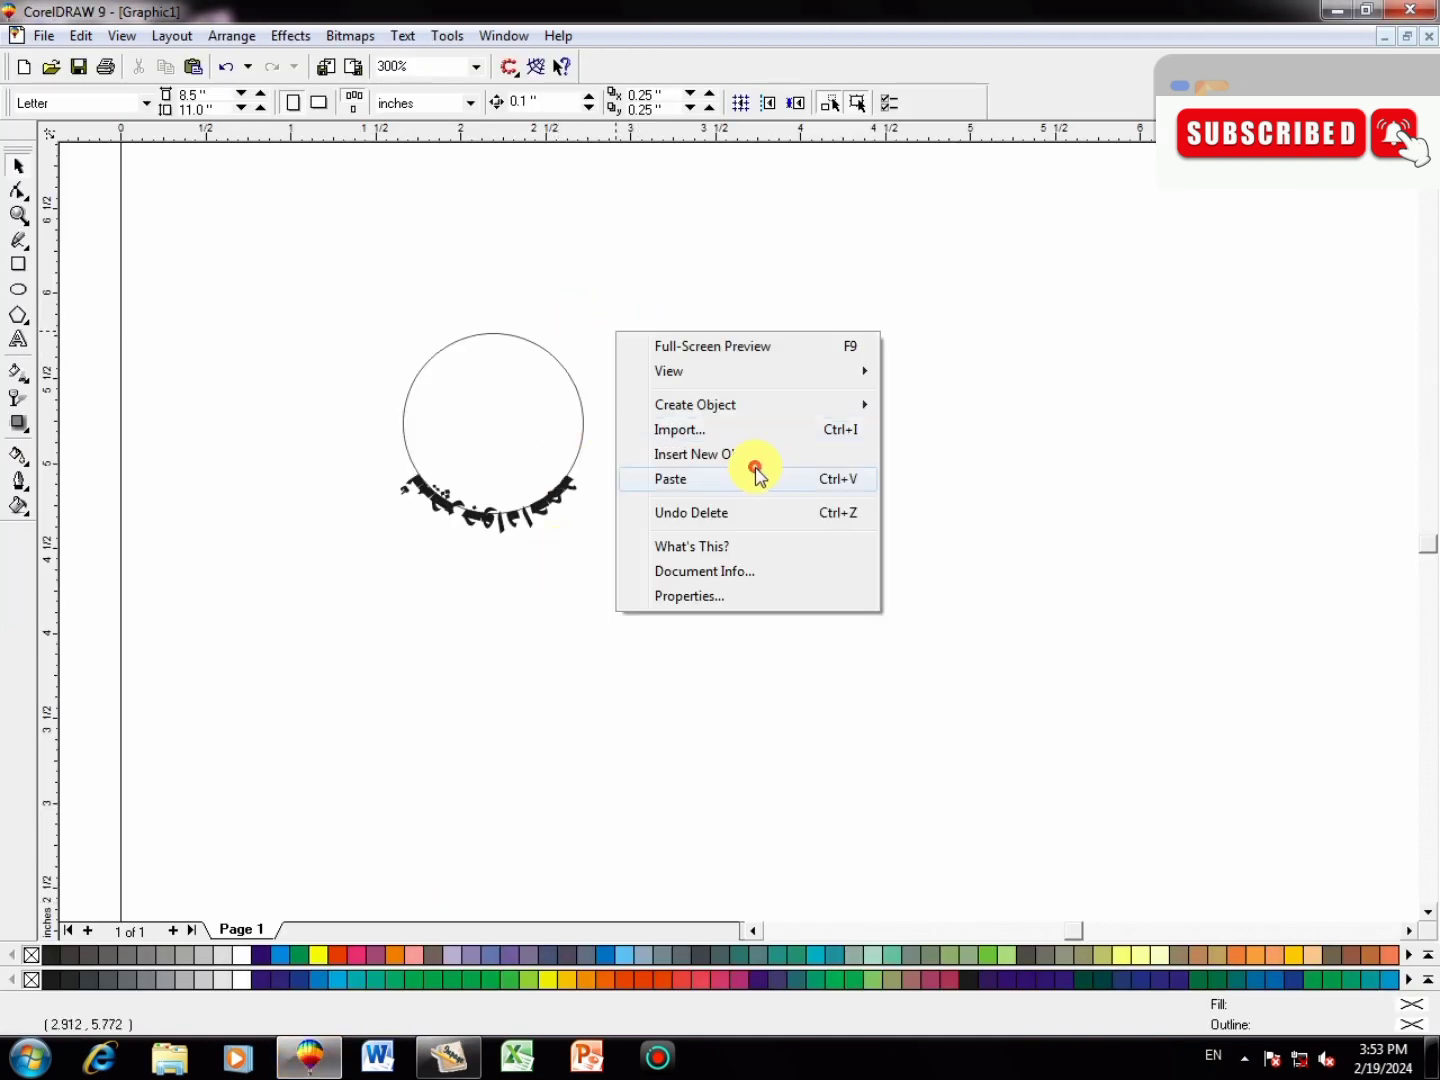
pyautogui.click(671, 479)
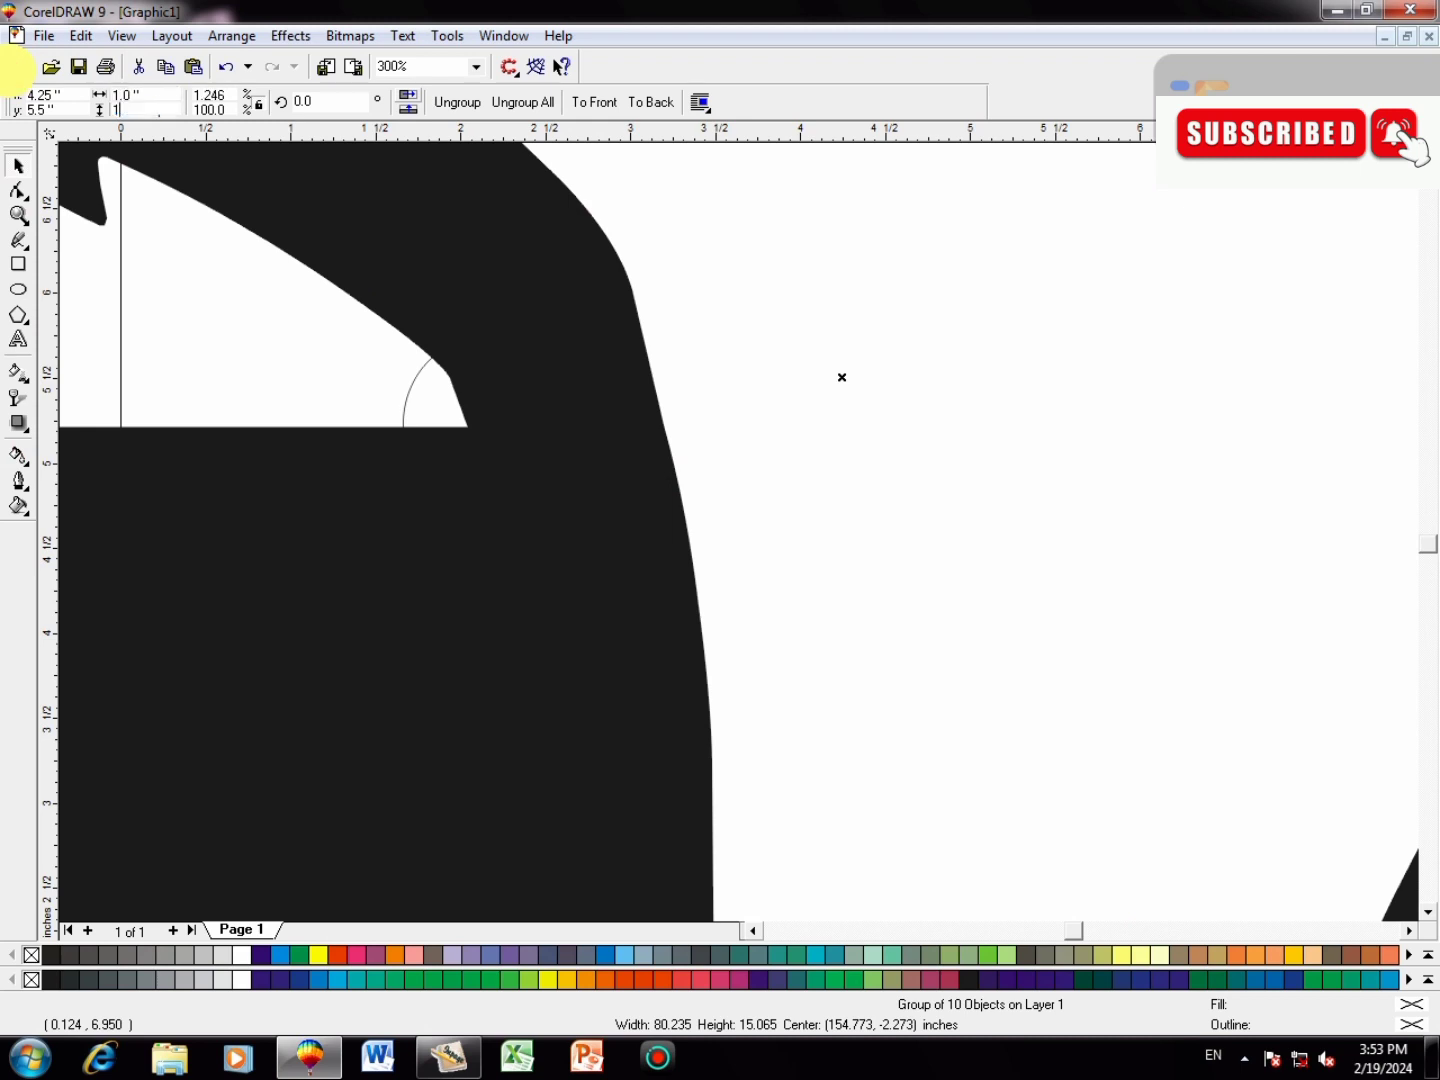
# - Set the pasted text group to 1 by 1 inch, and reshape it to about 1.45 by 0.4 inches
pyautogui.press('Return')
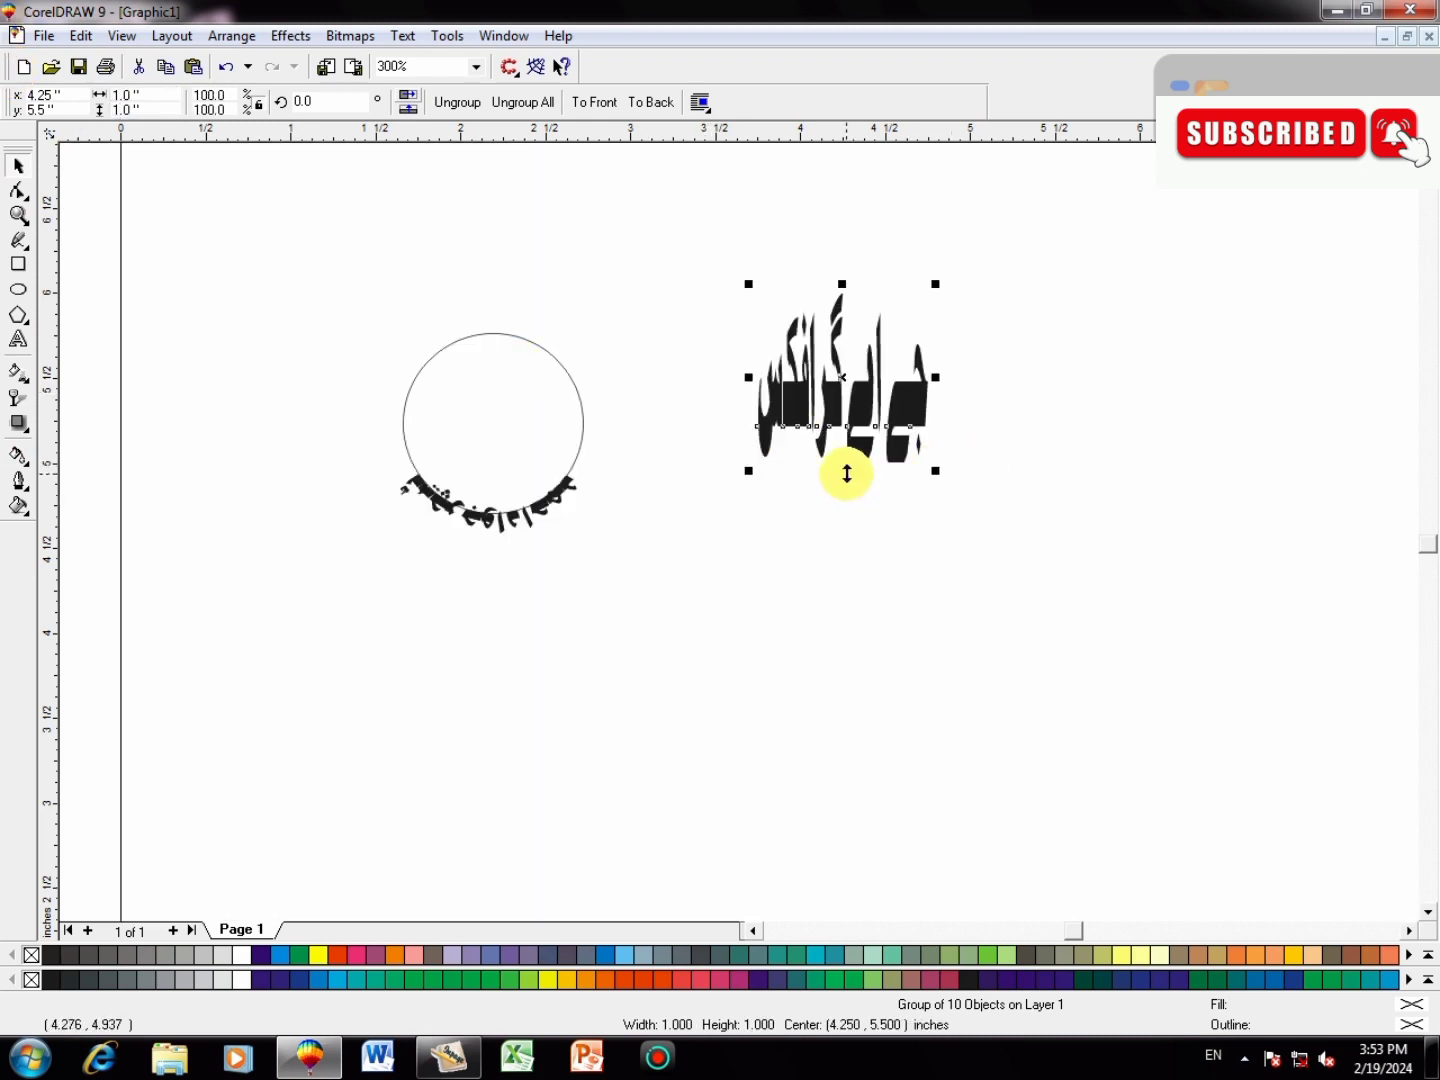
pyautogui.moveTo(841, 470); pyautogui.dragTo(914, 373)
pyautogui.moveTo(745, 326); pyautogui.dragTo(673, 327)
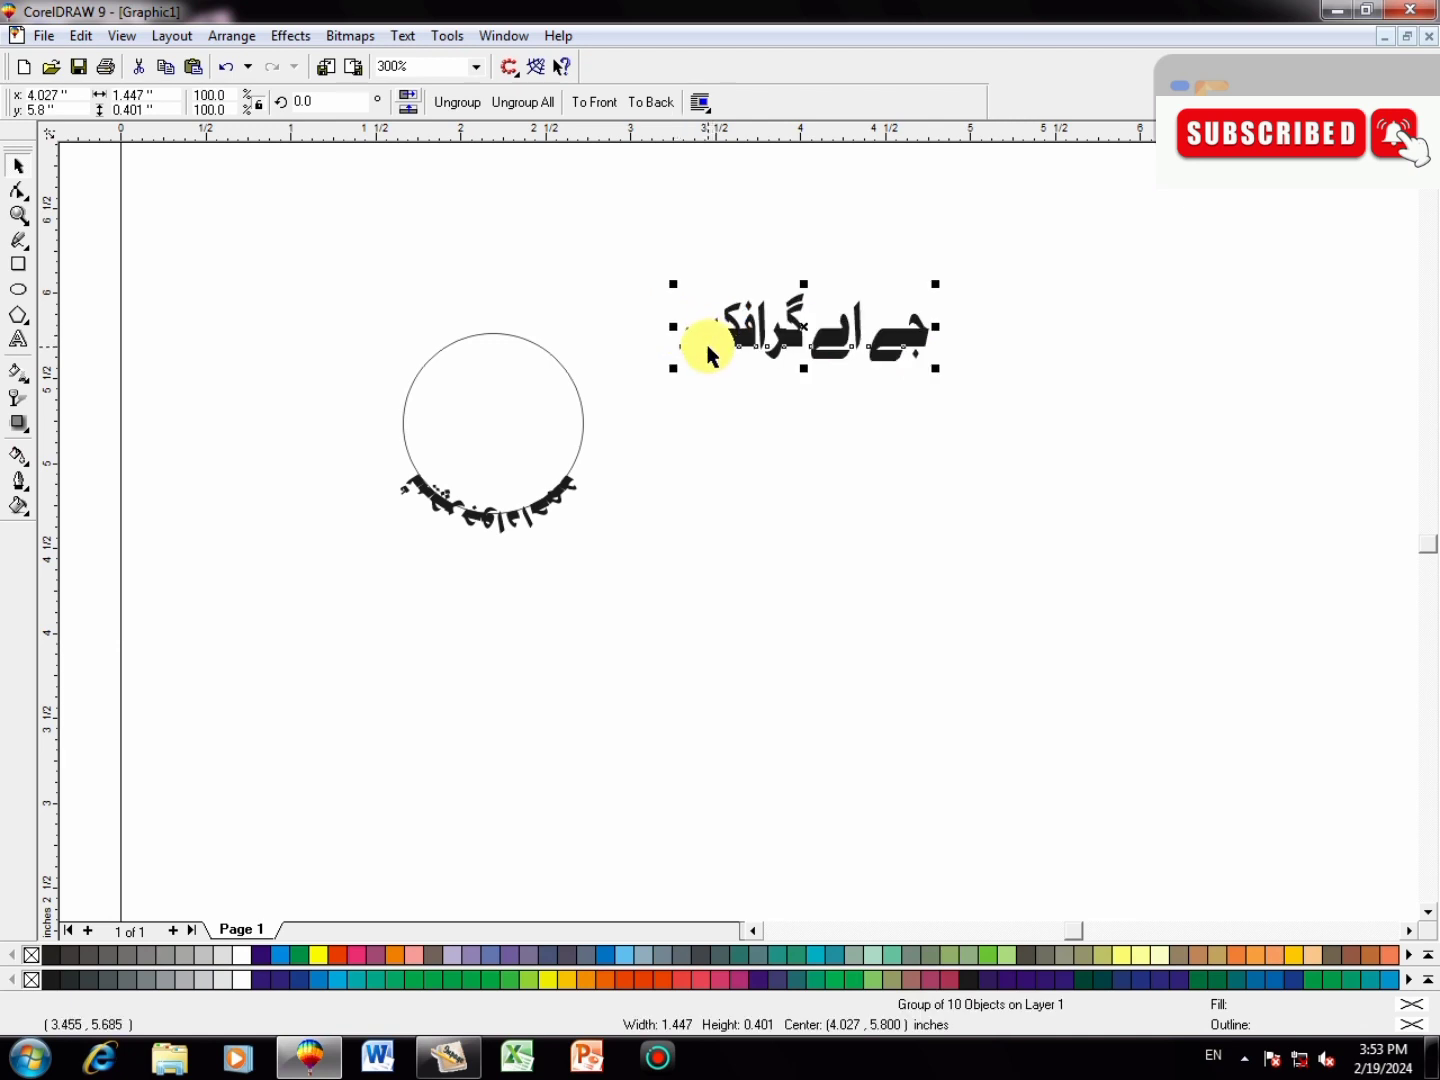
# - Ungroup the pasted Urdu line and scale all its pieces down to about 1.1 by 0.3 inches
pyautogui.hotkey('ctrl', 'u')
pyautogui.click(983, 473)
pyautogui.moveTo(631, 256); pyautogui.dragTo(944, 425)
pyautogui.click(699, 368)
pyautogui.moveTo(675, 370); pyautogui.dragTo(734, 352)
# - Combine the pieces of the pasted line and try to fit the text to the circle
pyautogui.click(232, 38)
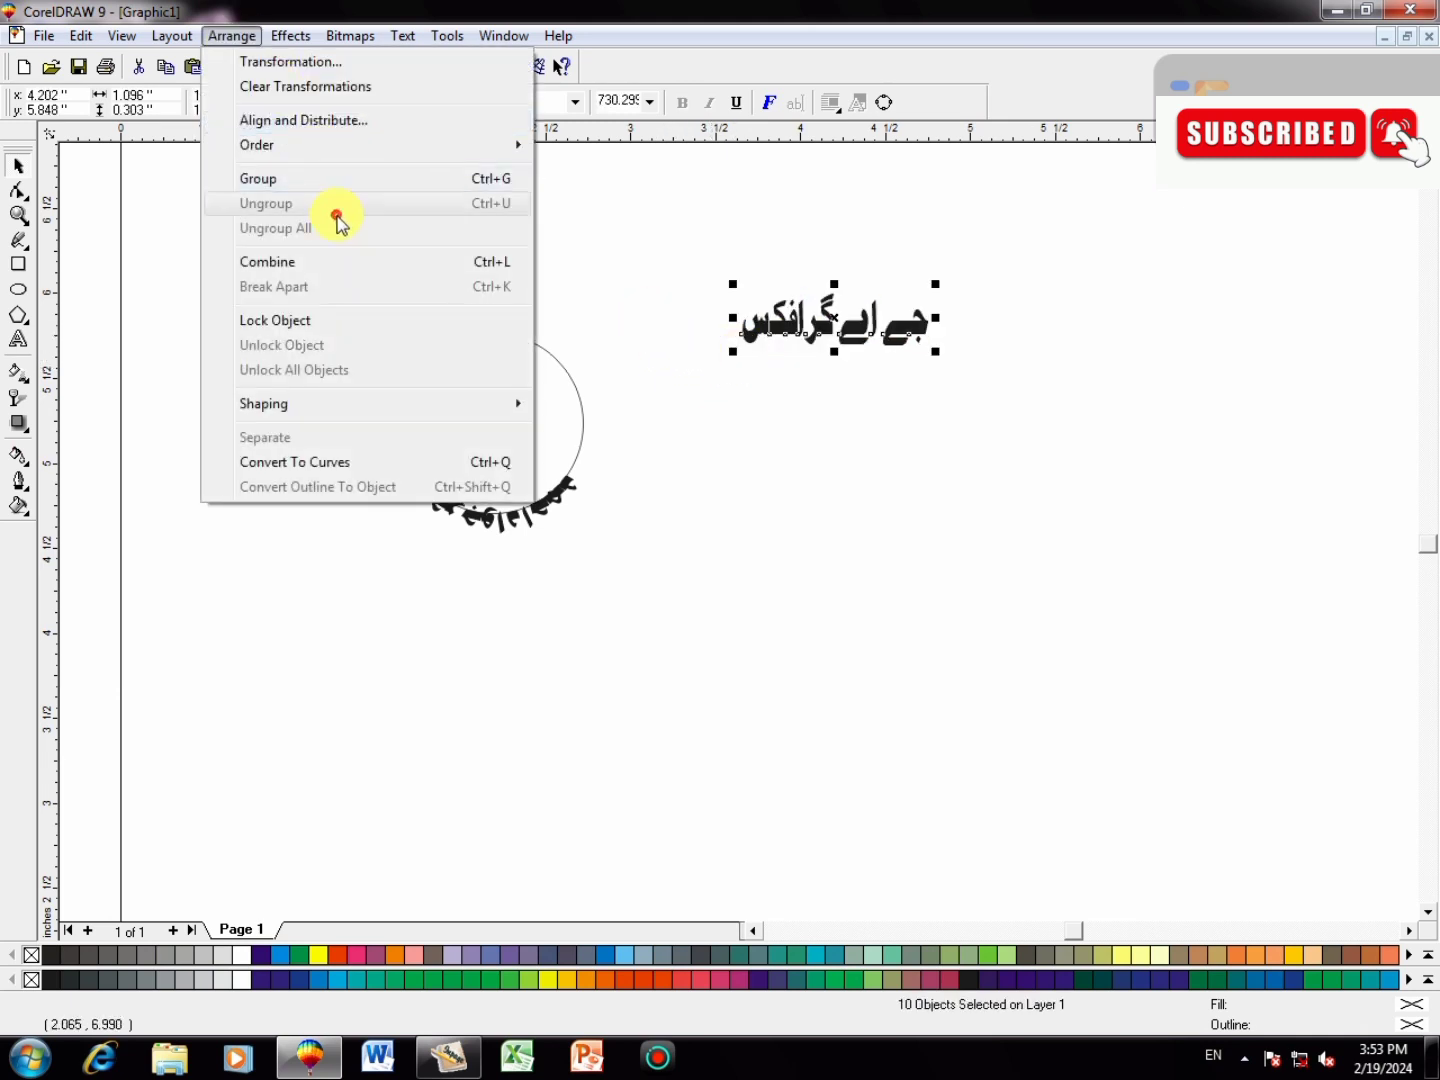
pyautogui.click(454, 261)
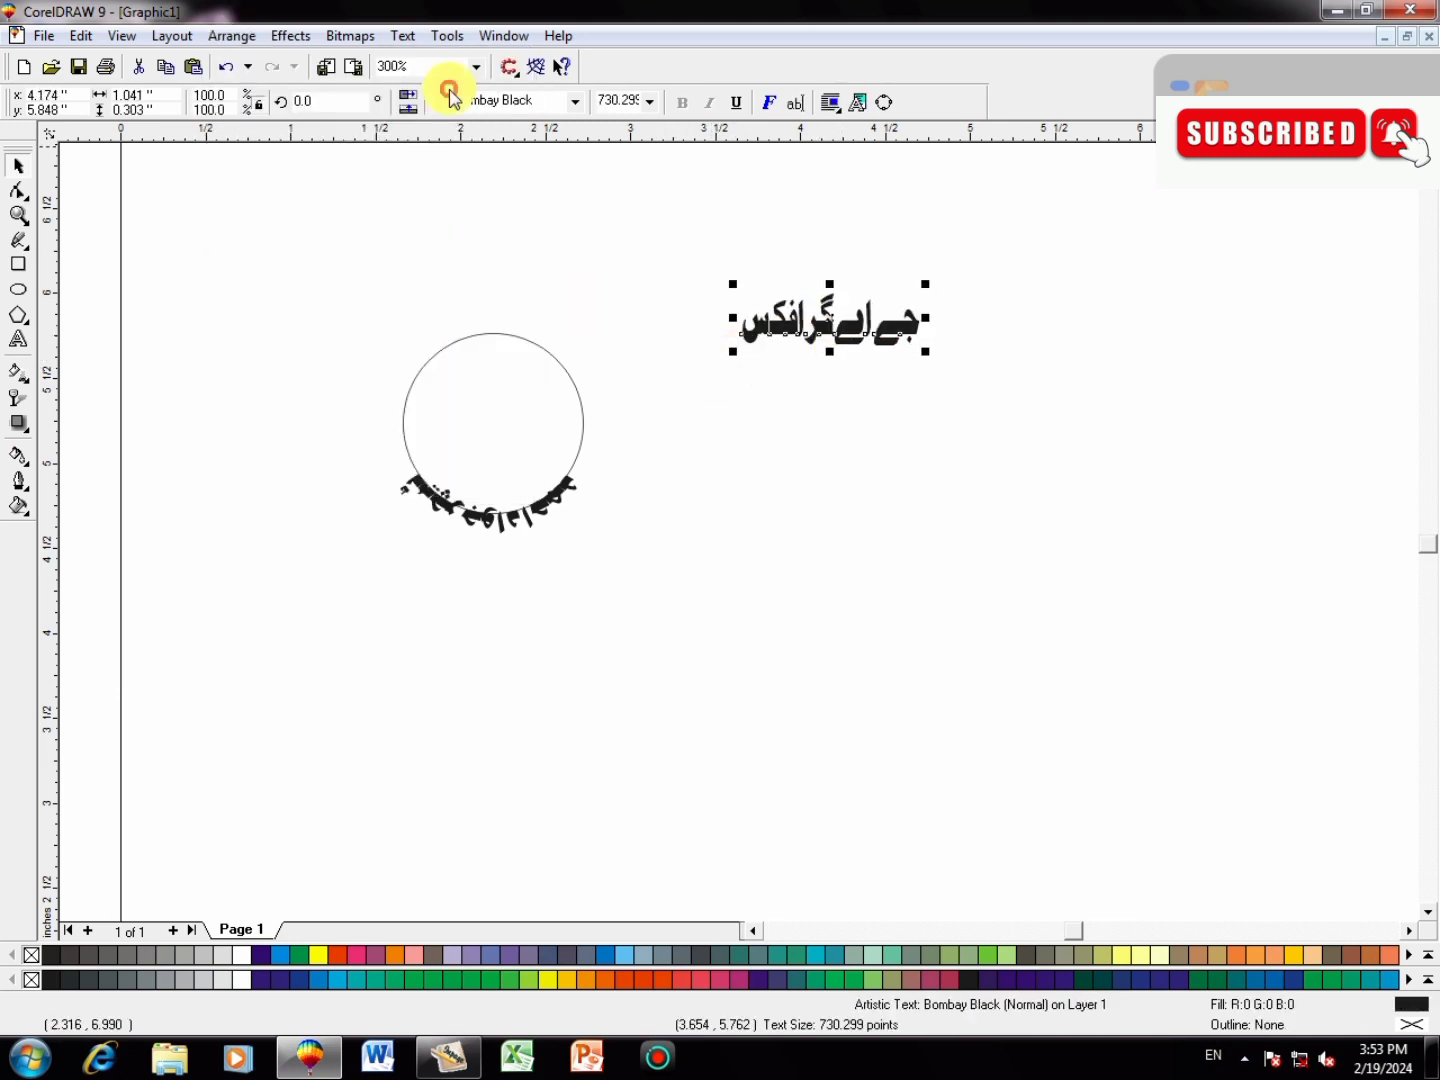
pyautogui.click(402, 37)
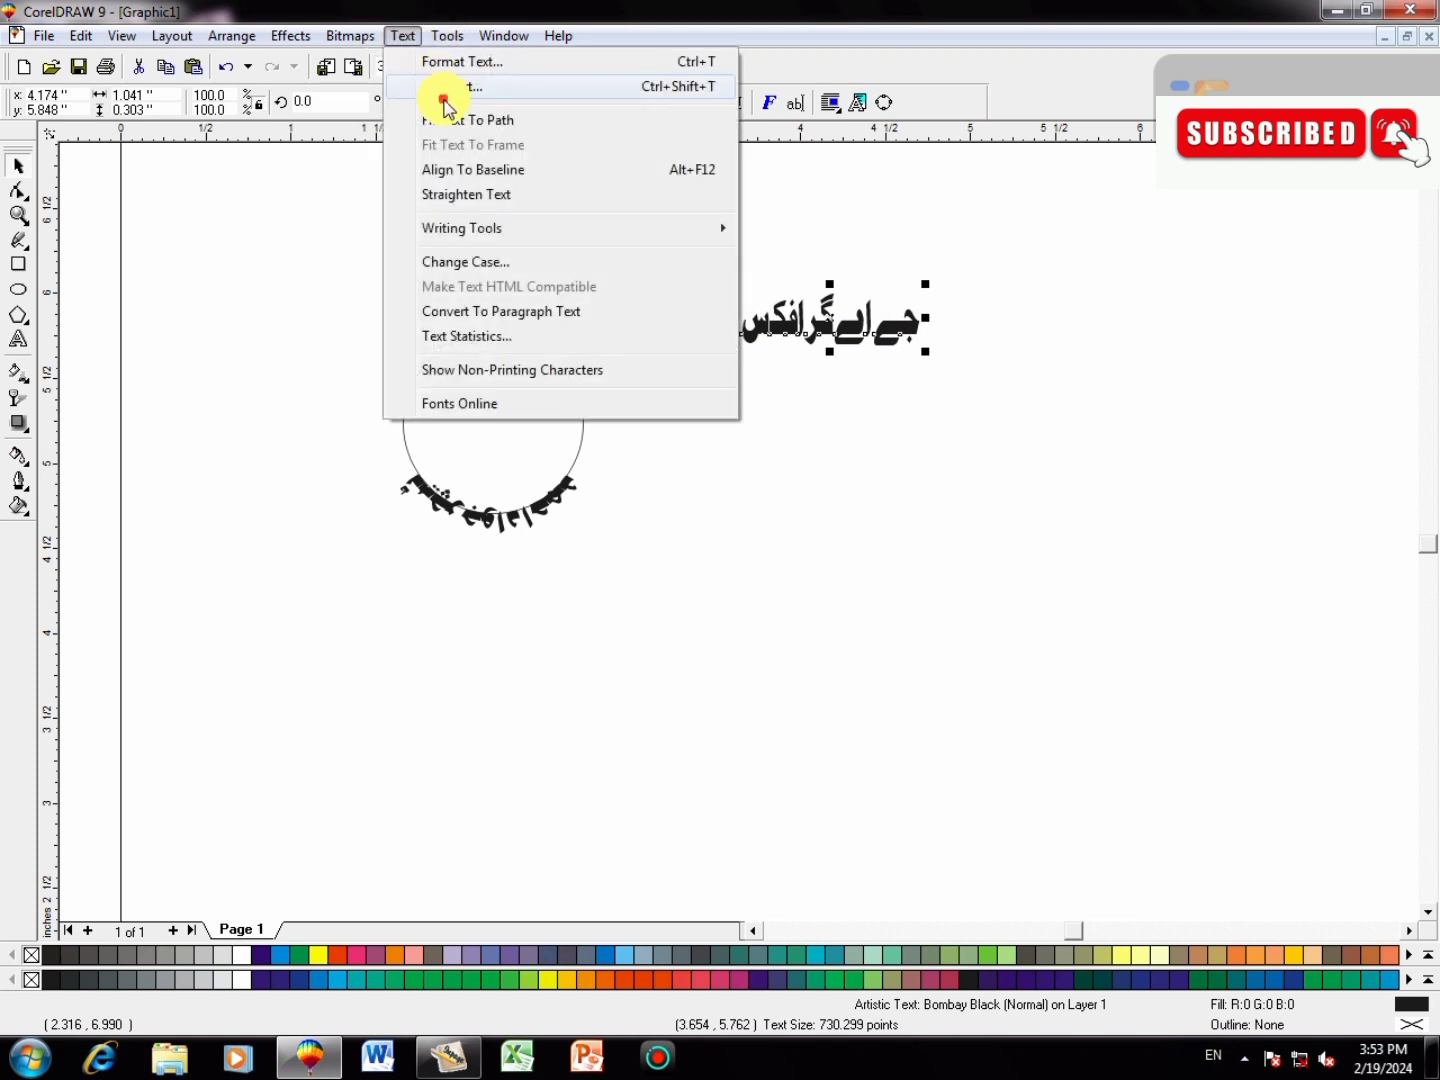
pyautogui.click(453, 121)
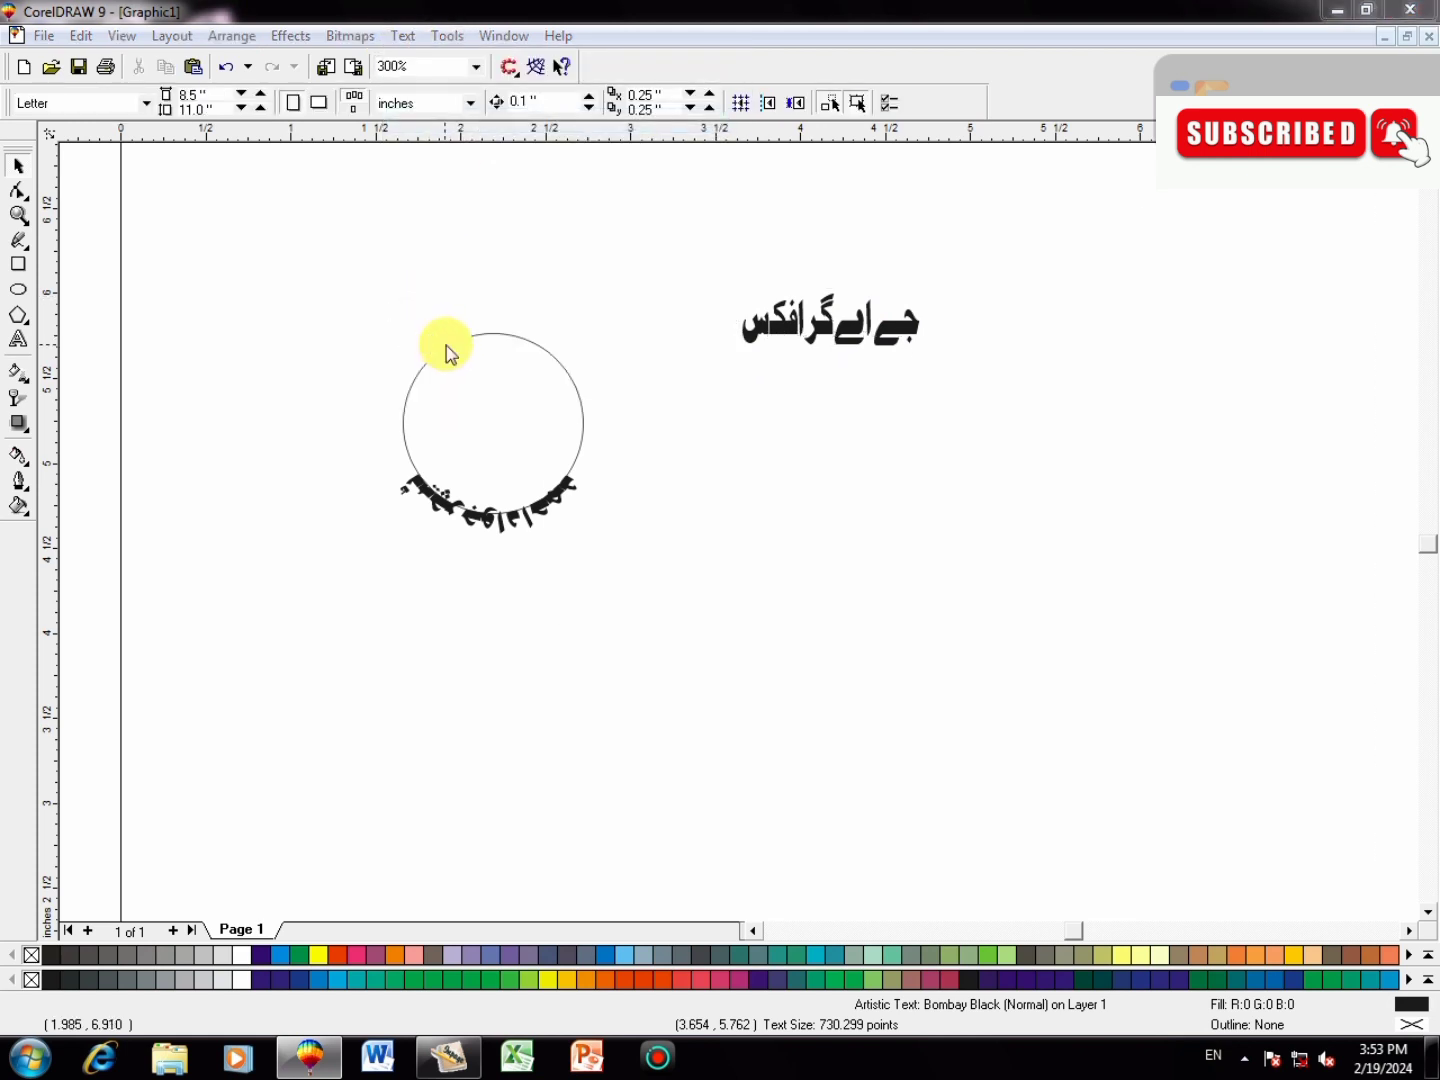
pyautogui.click(445, 347)
pyautogui.click(720, 587)
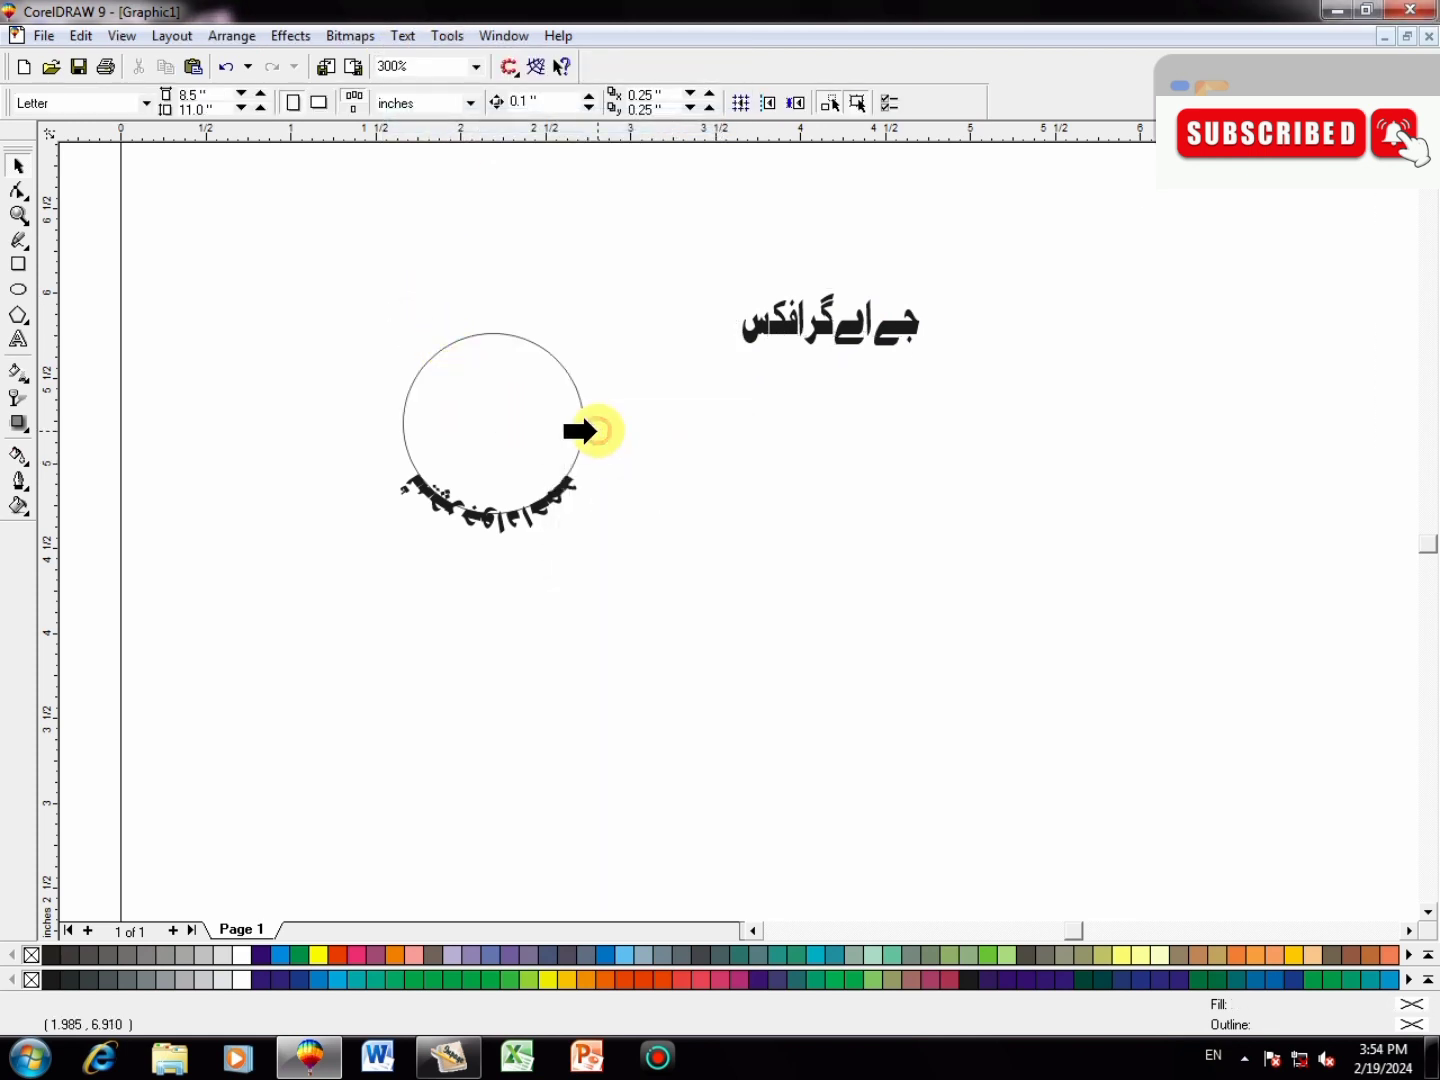
pyautogui.click(559, 325)
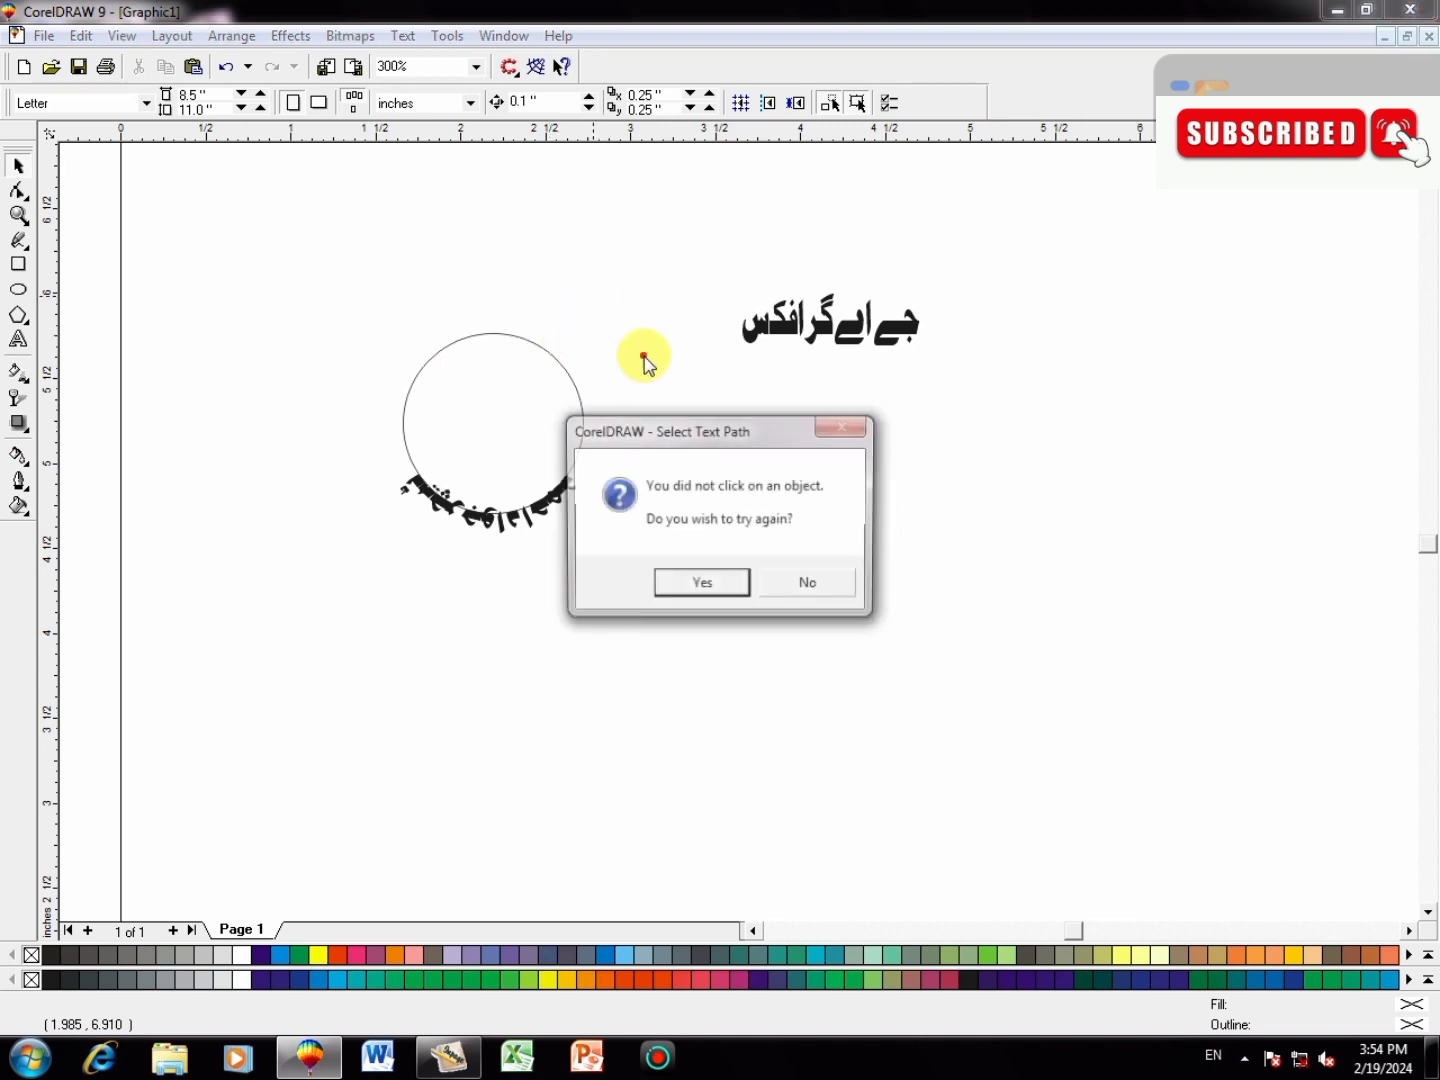
pyautogui.click(771, 591)
# - Try enlarging the circle to about 1.22 inches across, and undo back to before the pasted line was combined
pyautogui.click(585, 405)
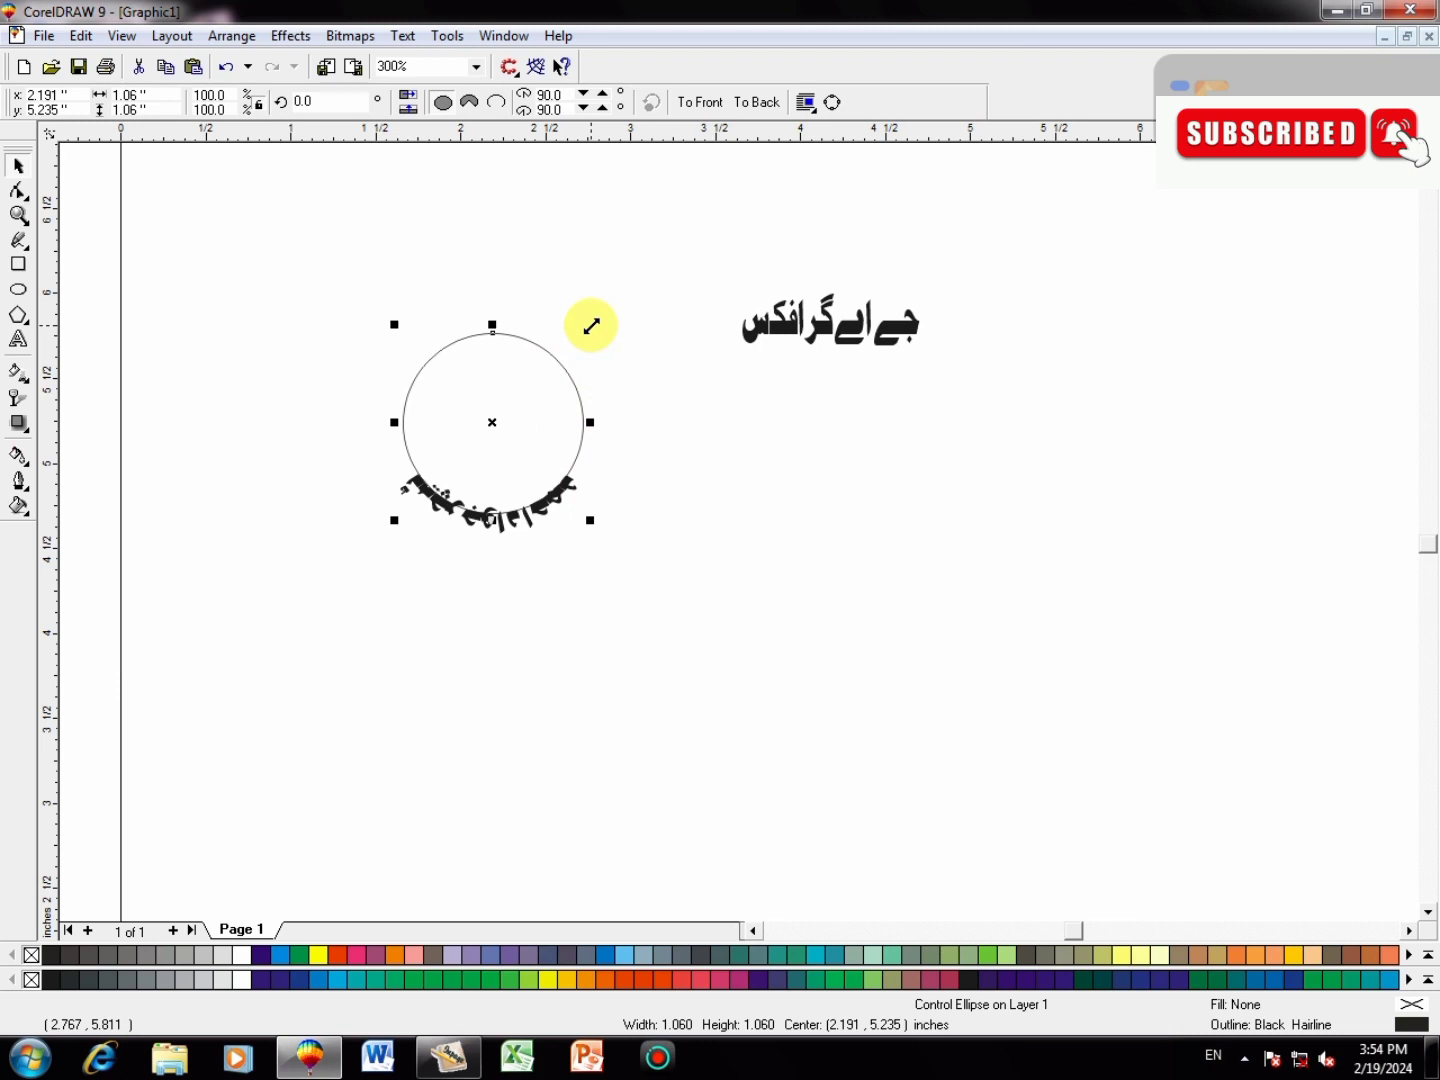
pyautogui.moveTo(592, 323); pyautogui.dragTo(620, 312)
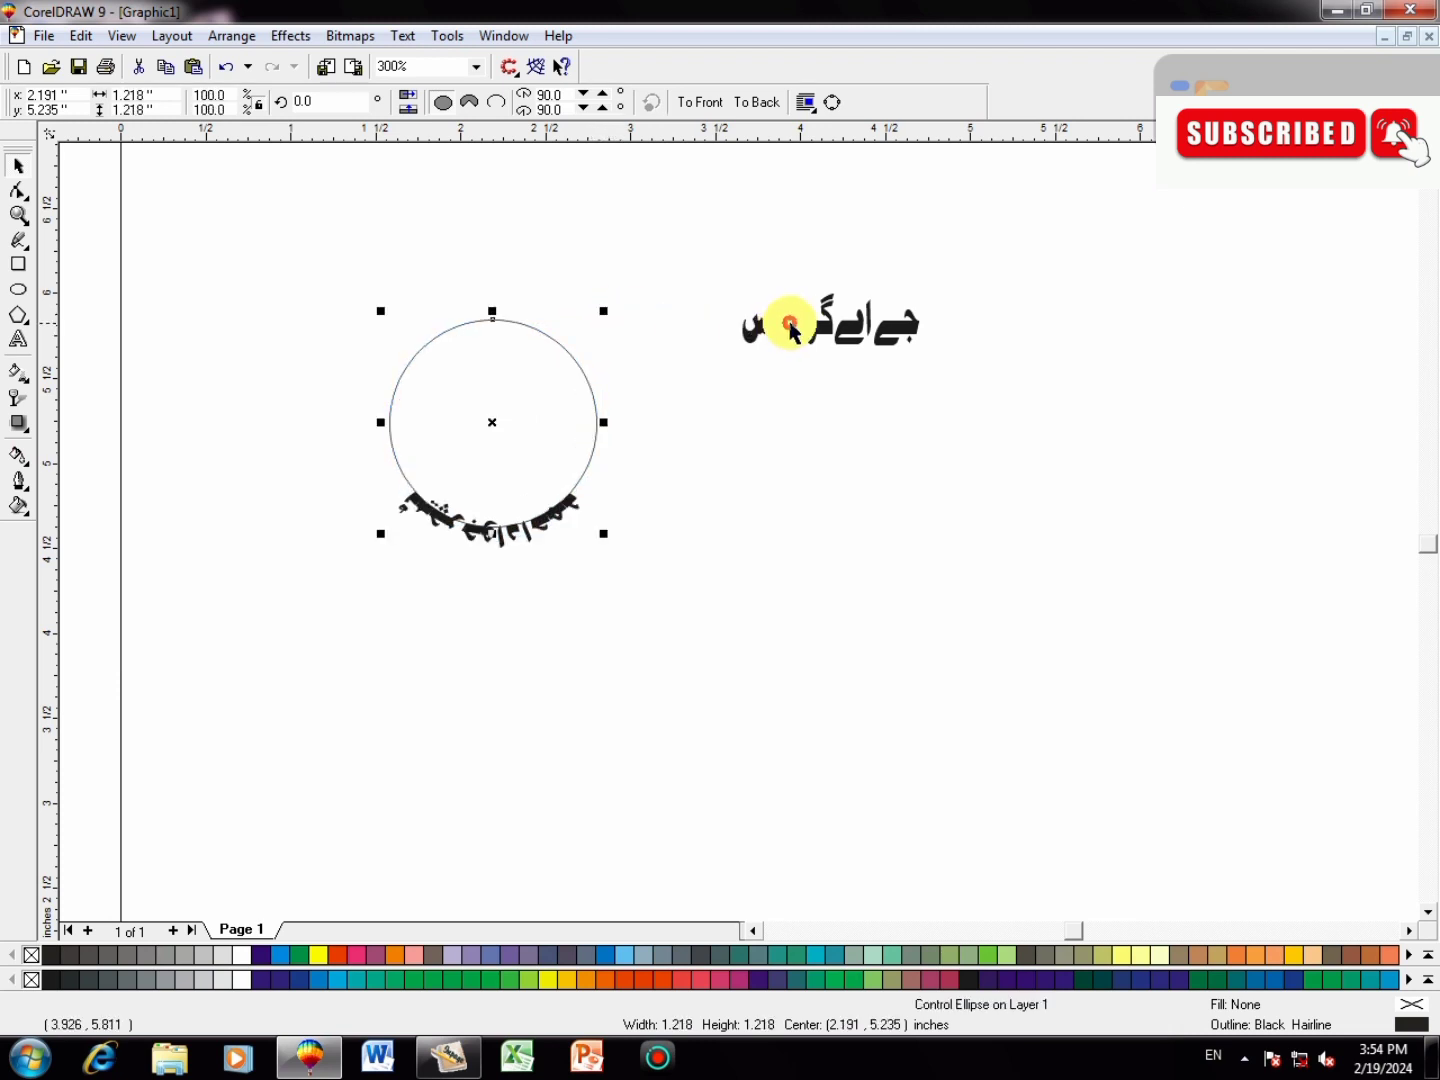
pyautogui.hotkey('ctrl', 'z')
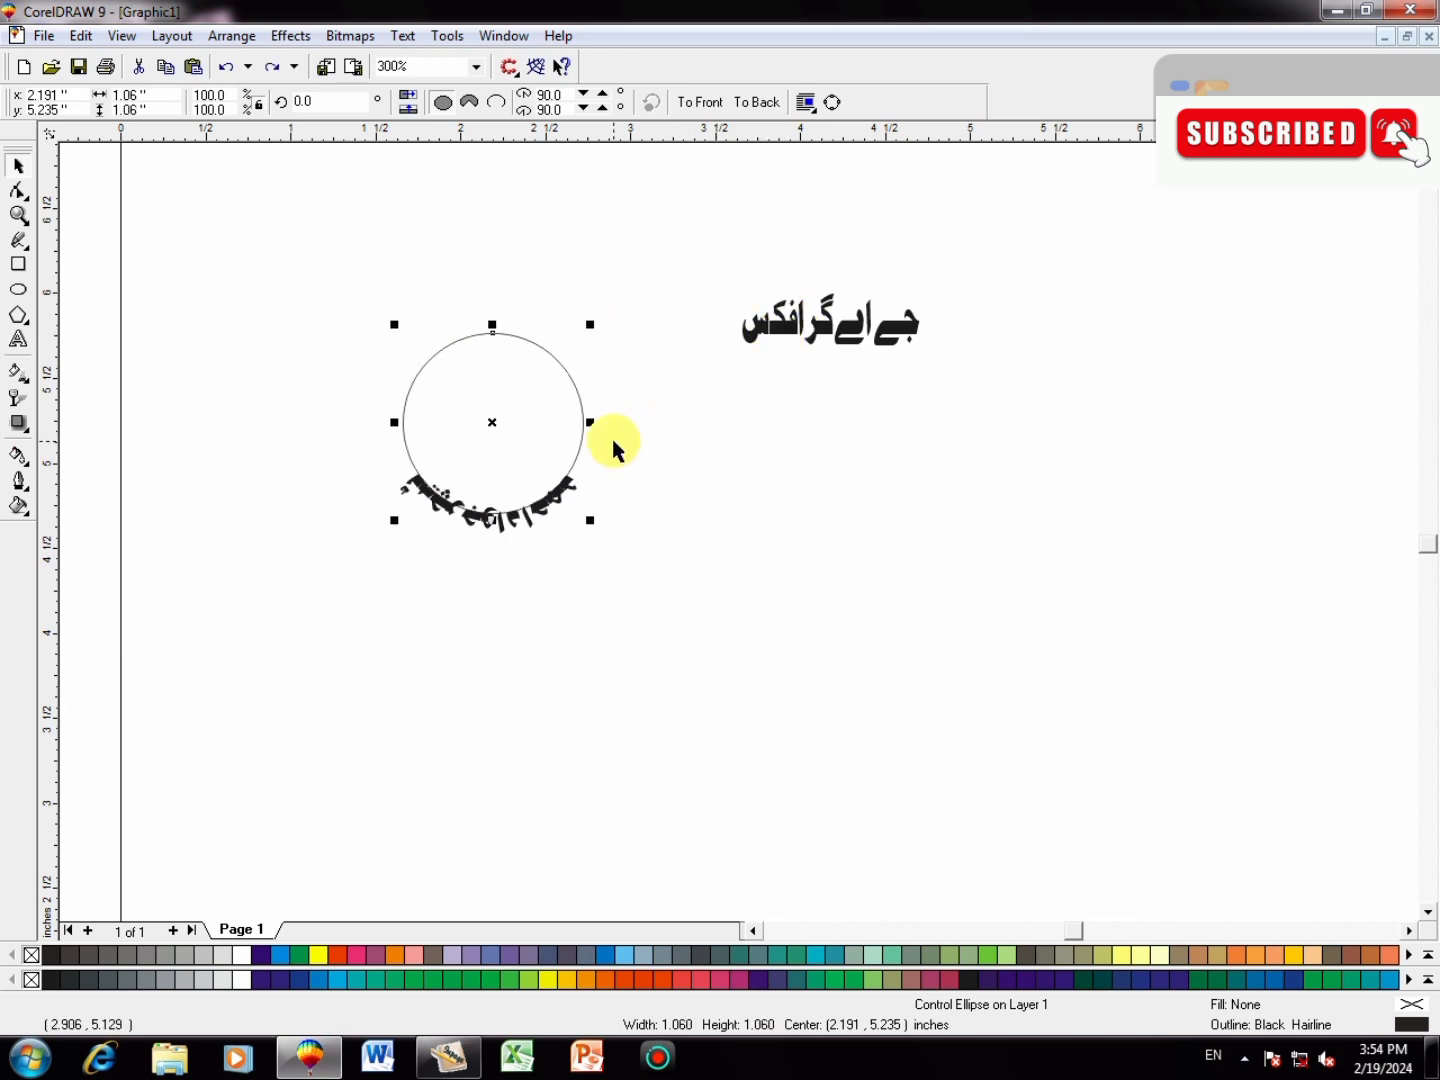
pyautogui.press('Tab')
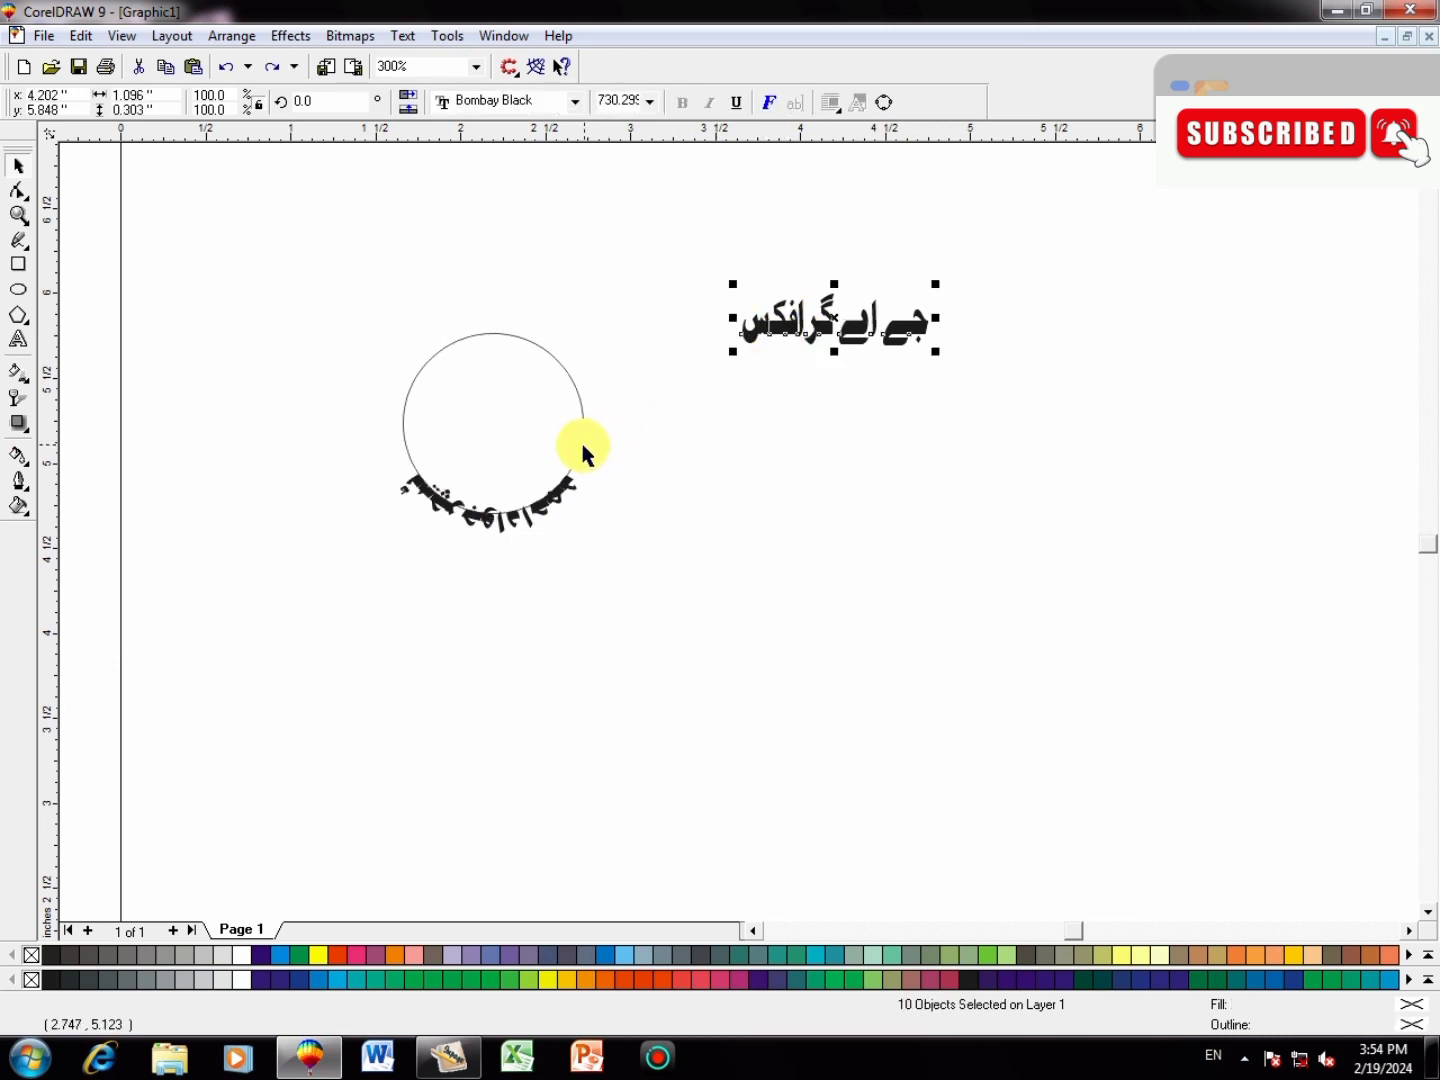
pyautogui.click(584, 437)
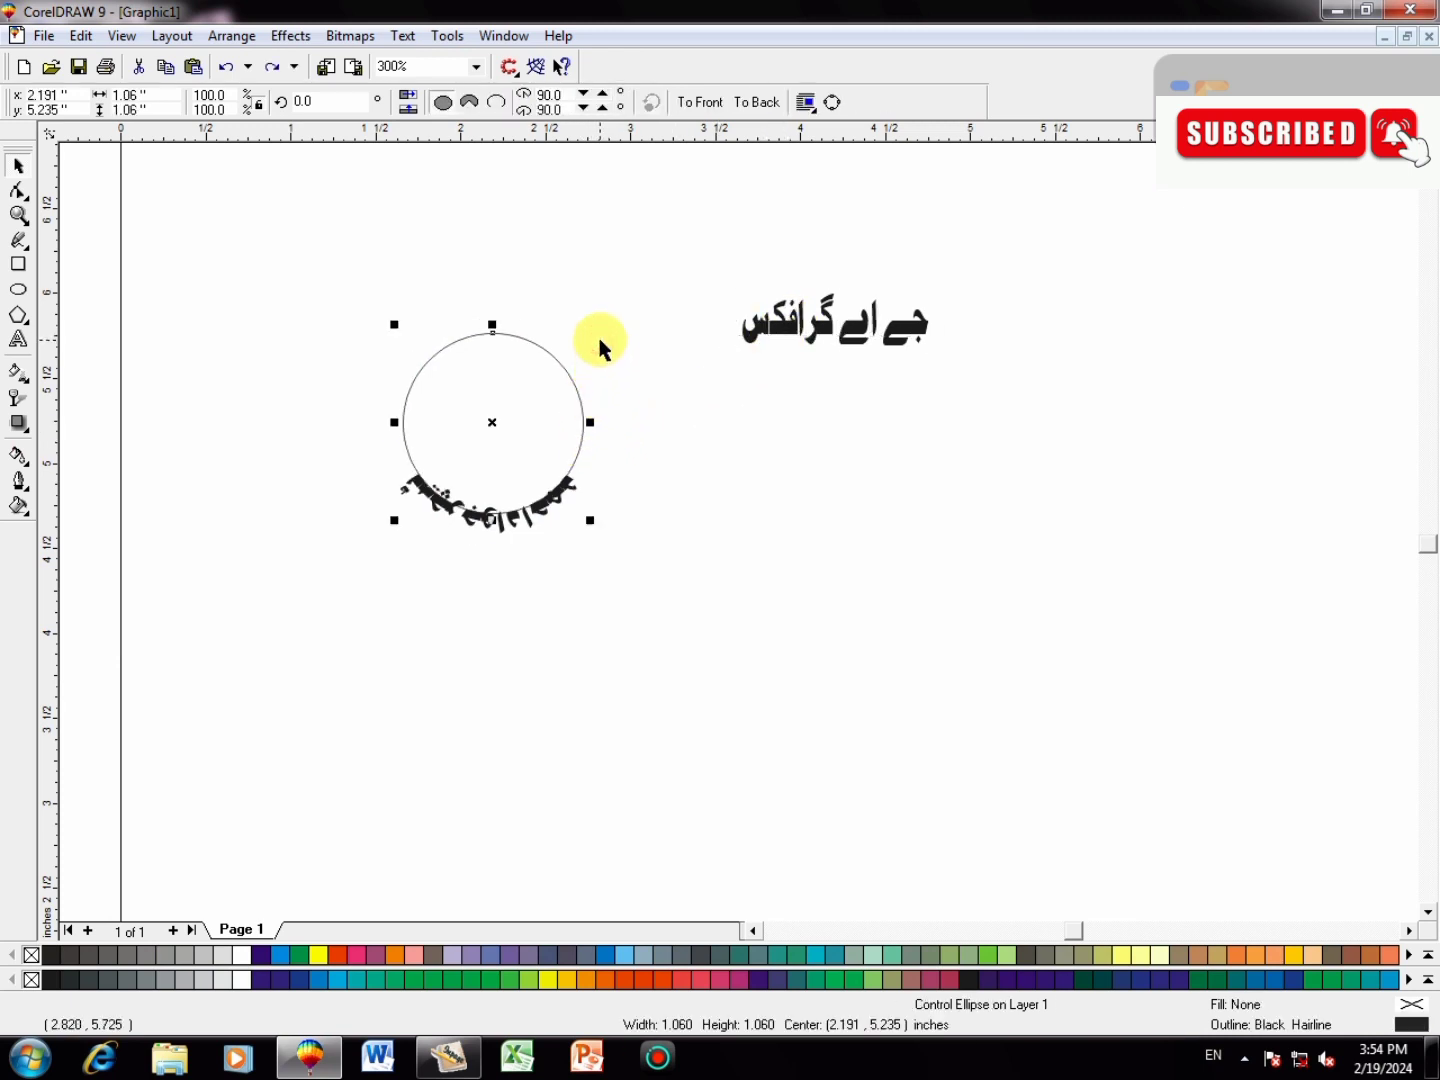
# - Make an enlarged concentric copy of the circle, about 1.285 inches across, and combine all pieces of the straight Urdu line
pyautogui.moveTo(589, 326); pyautogui.dragTo(611, 305)
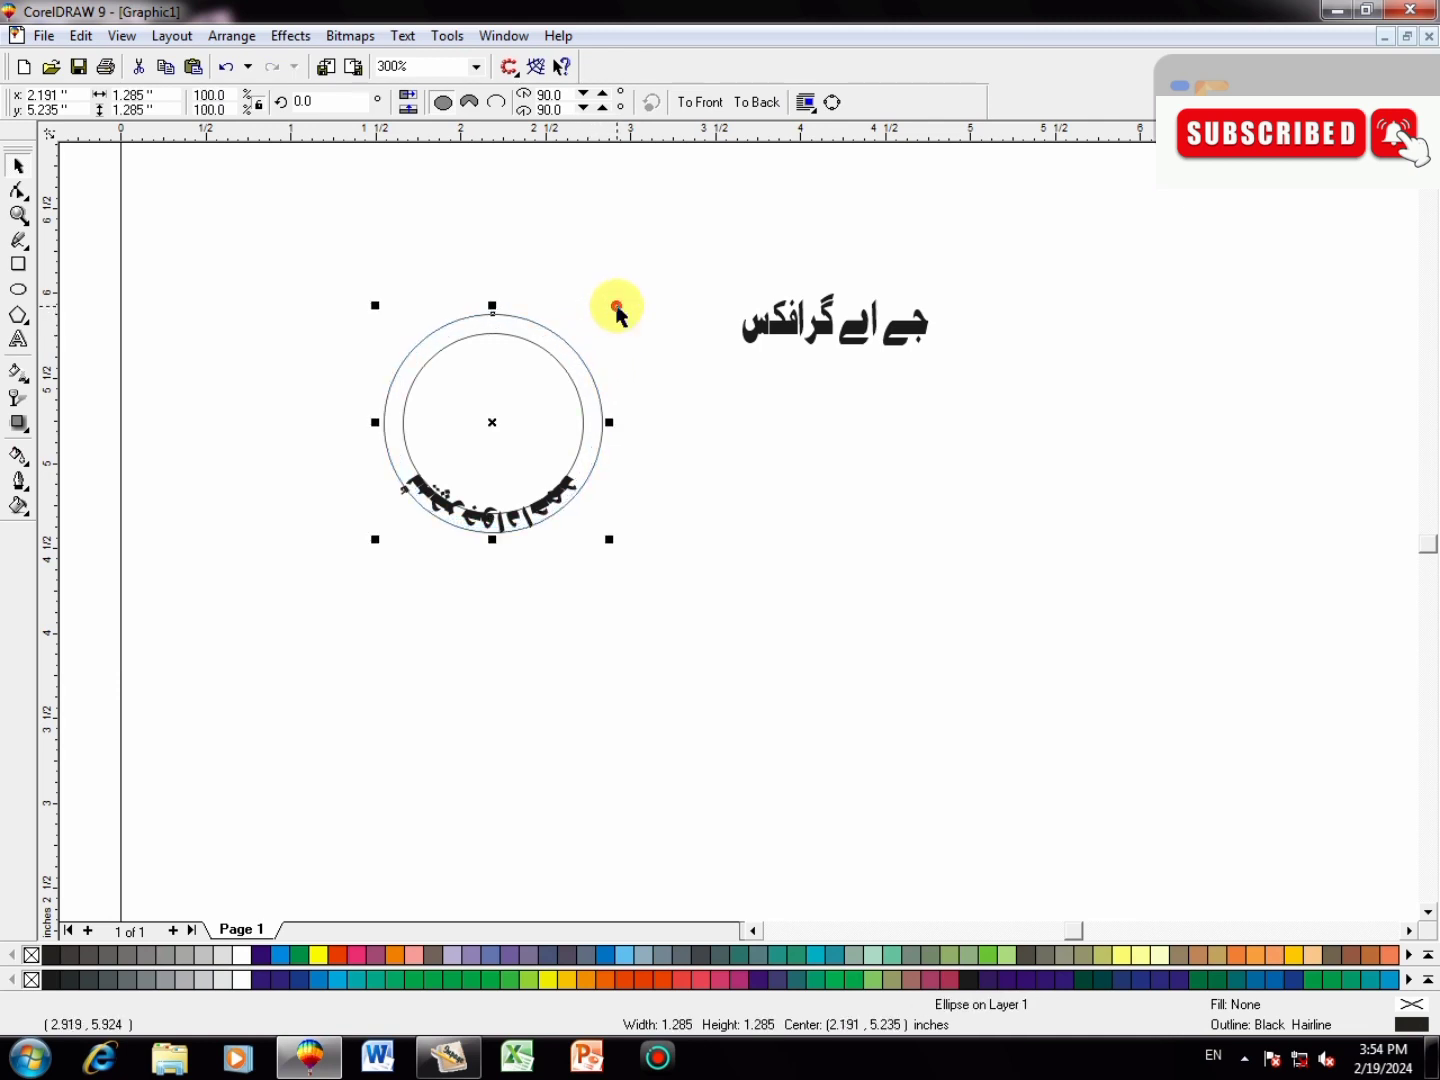
pyautogui.click(810, 328)
pyautogui.click(1066, 180)
pyautogui.moveTo(1067, 180); pyautogui.dragTo(661, 400)
pyautogui.click(384, 39)
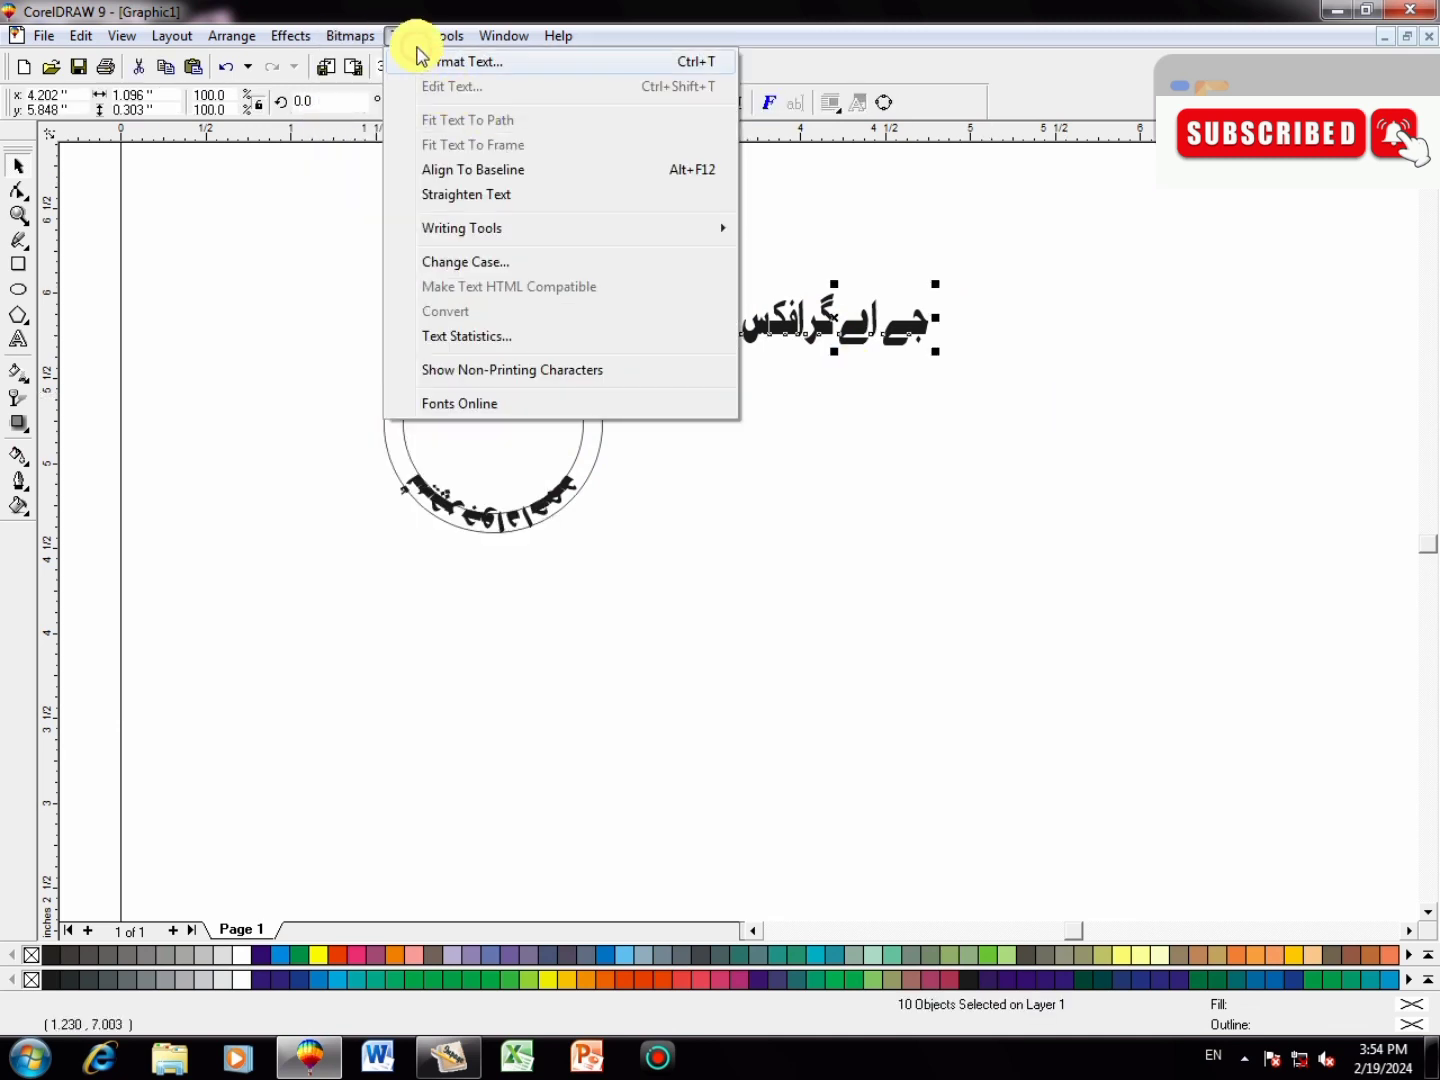
pyautogui.click(955, 342)
pyautogui.moveTo(979, 256); pyautogui.dragTo(679, 401)
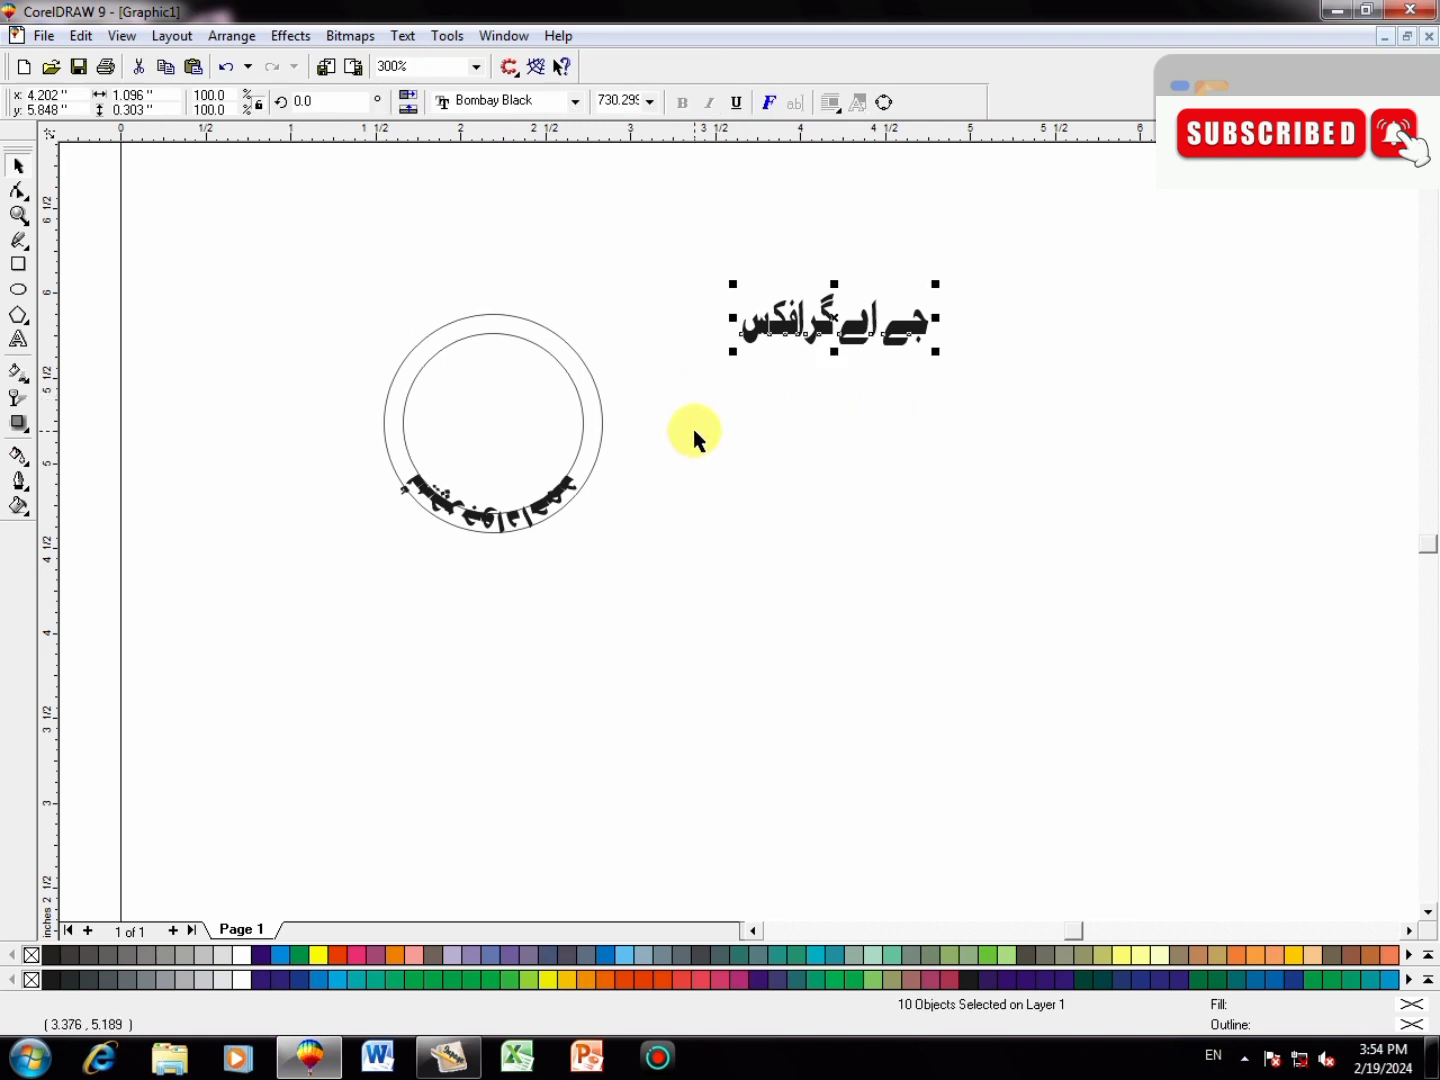
pyautogui.hotkey('ctrl', 'z')
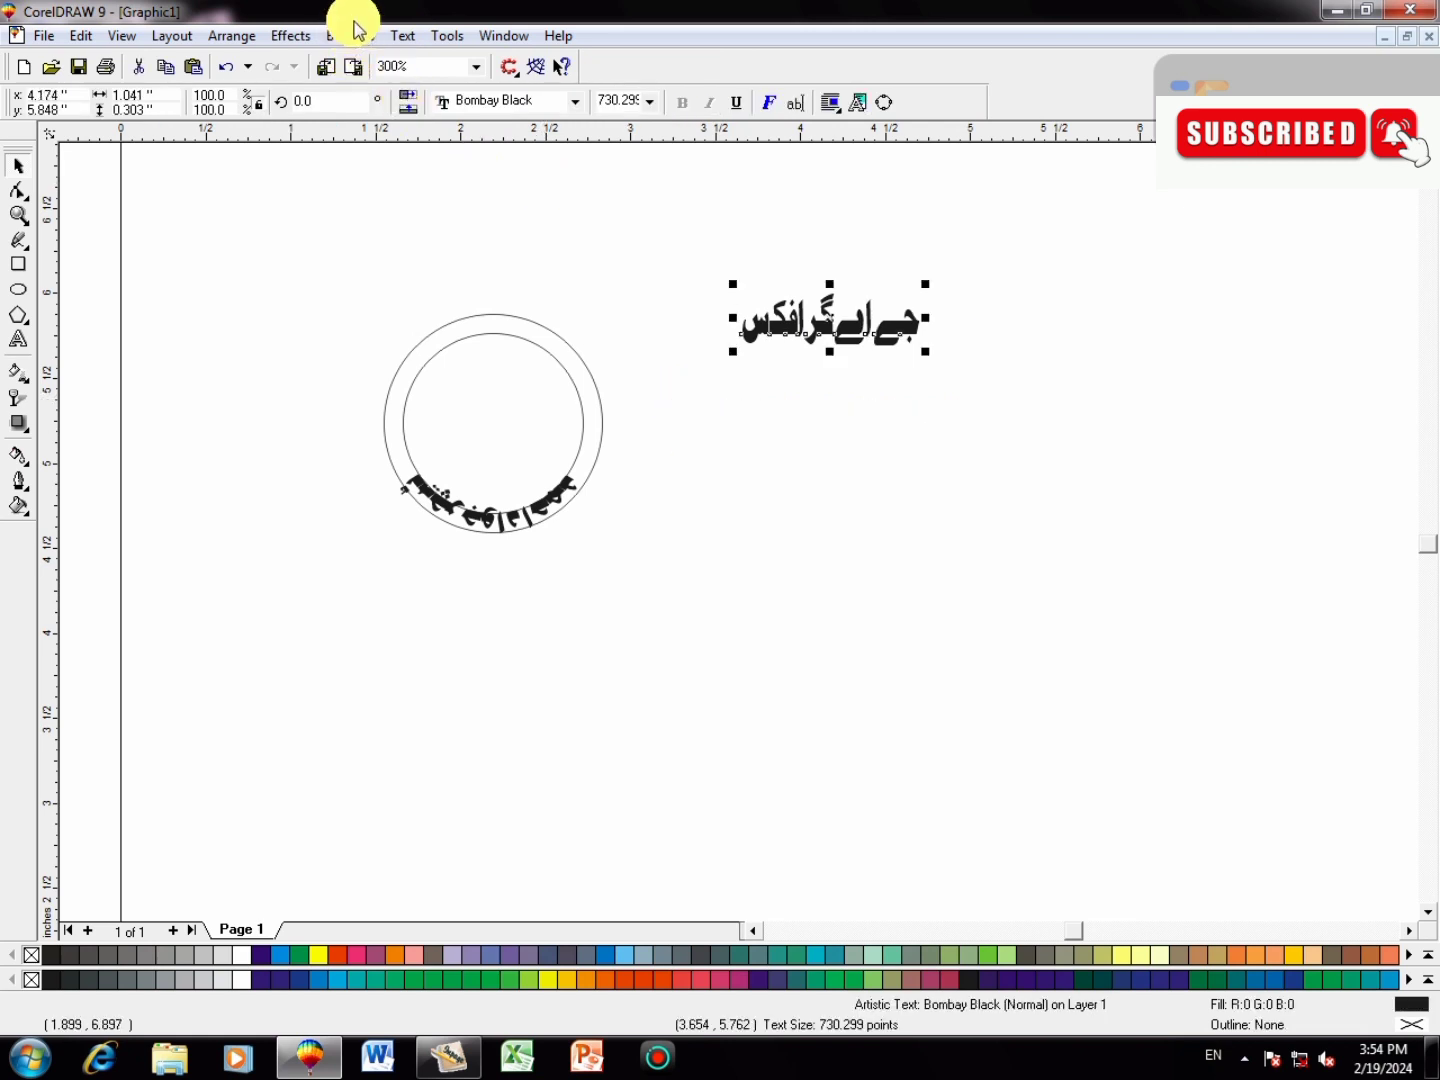
# - Fit the combined Urdu line along the top of the outer circle, and delete the outer circle
pyautogui.click(402, 37)
pyautogui.click(476, 116)
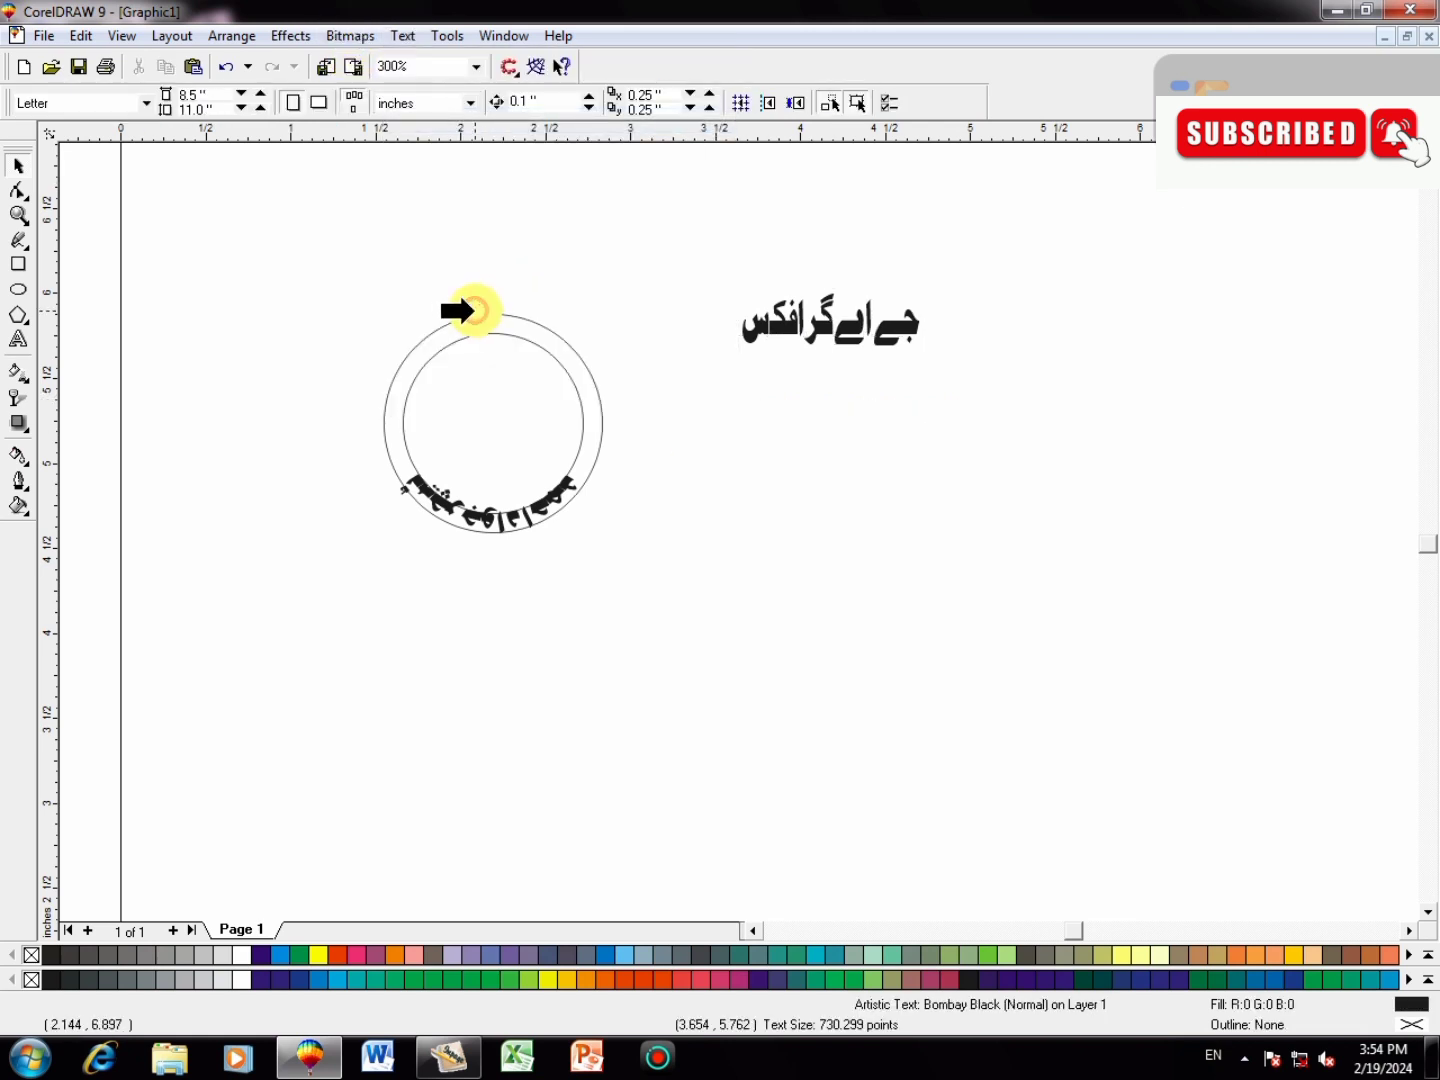
pyautogui.click(473, 311)
pyautogui.click(710, 581)
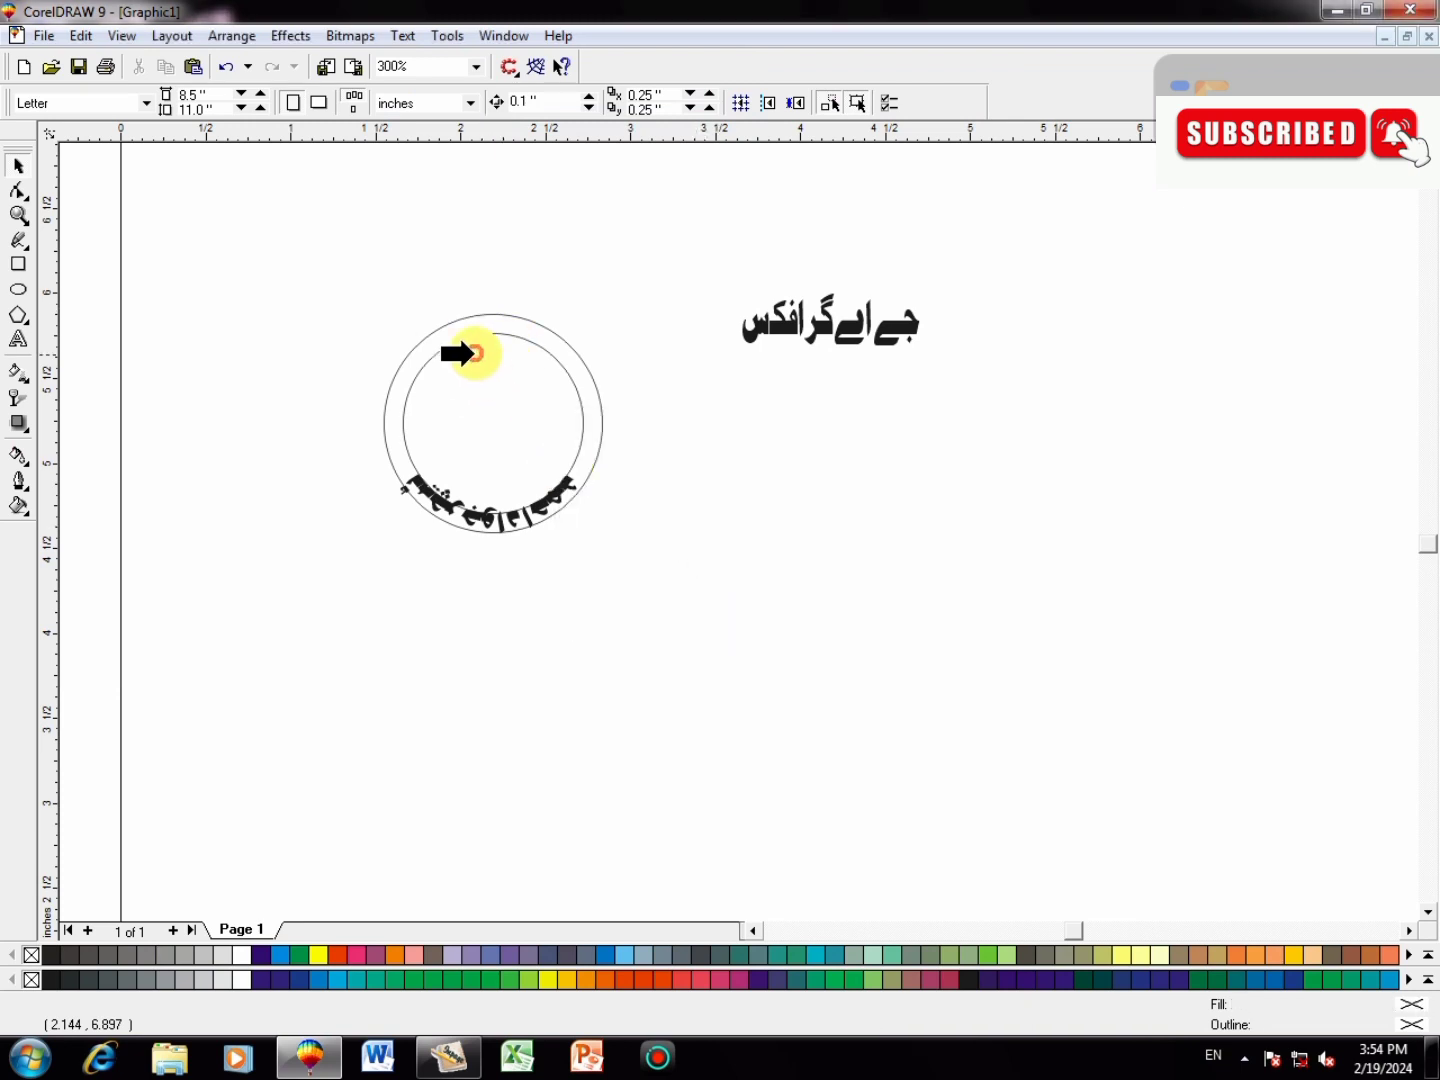
pyautogui.click(461, 319)
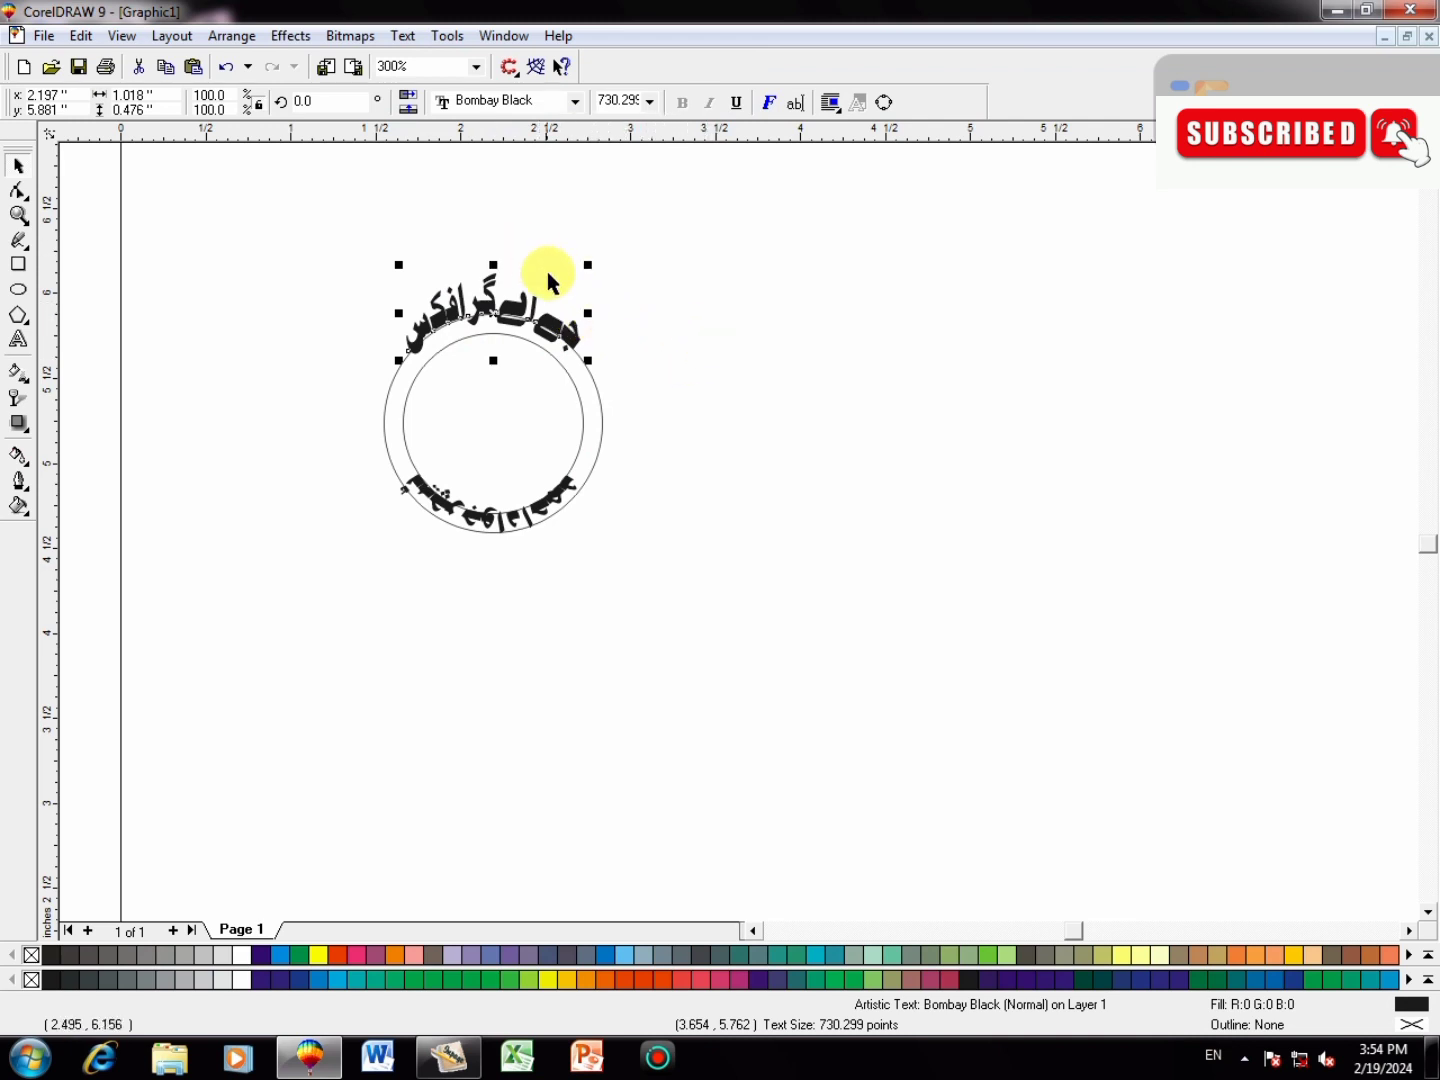
pyautogui.click(598, 406)
pyautogui.press('Delete')
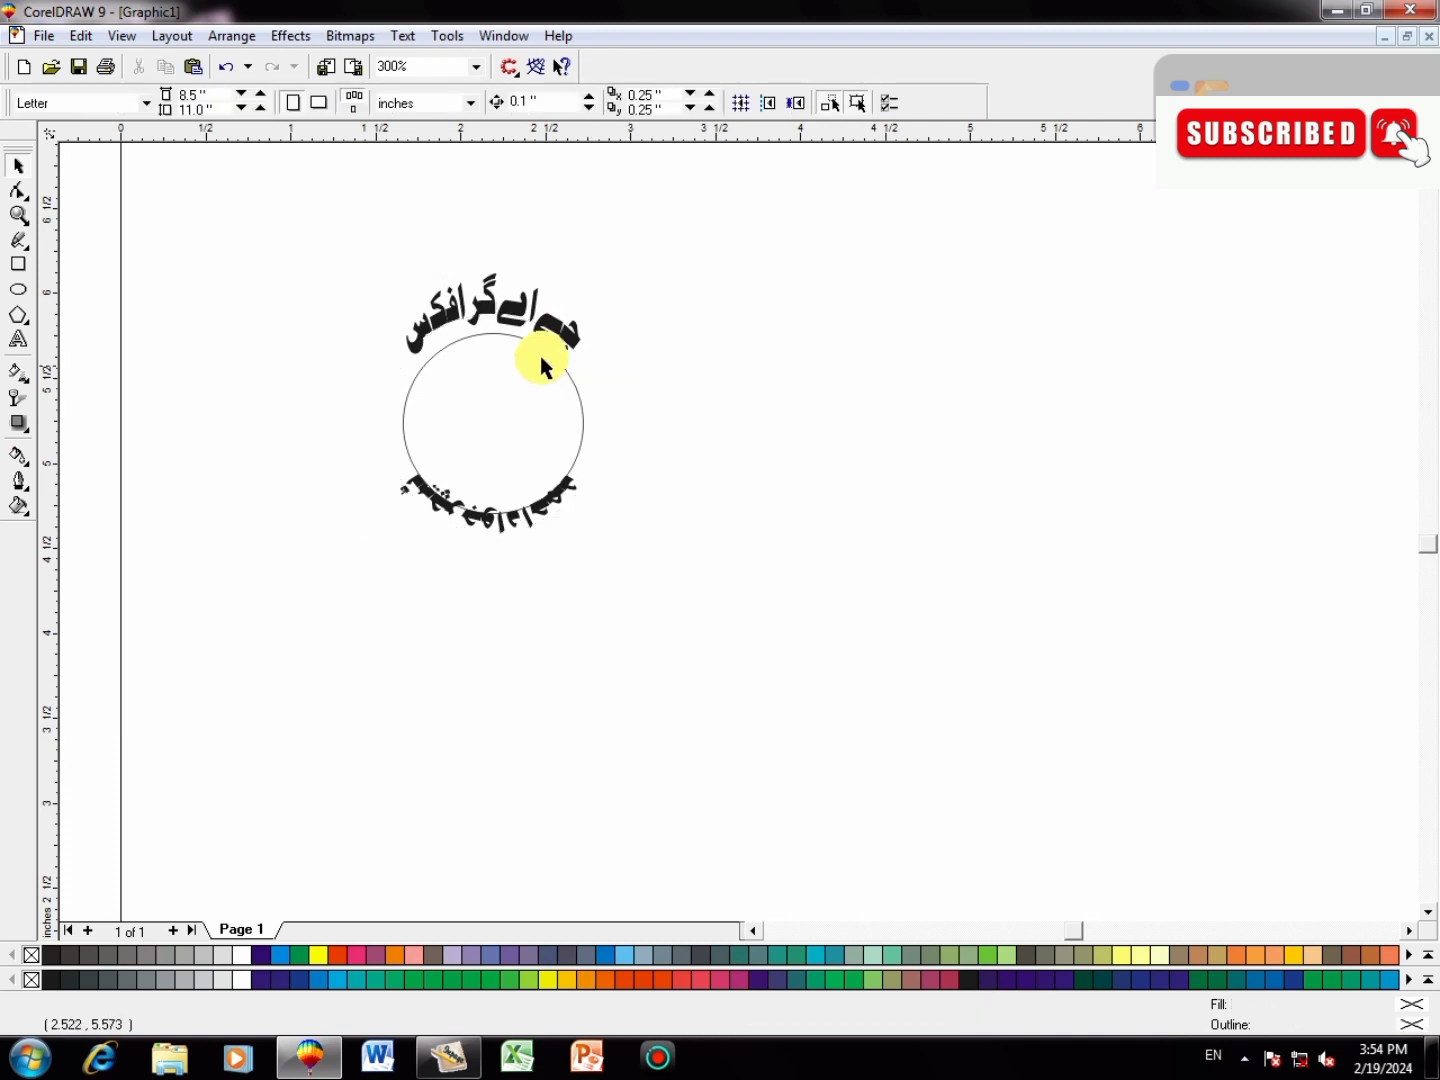
# - Refit the upper curved Urdu line to the top of the remaining 1.06 inch circle
pyautogui.click(548, 340)
pyautogui.moveTo(553, 321); pyautogui.dragTo(508, 319)
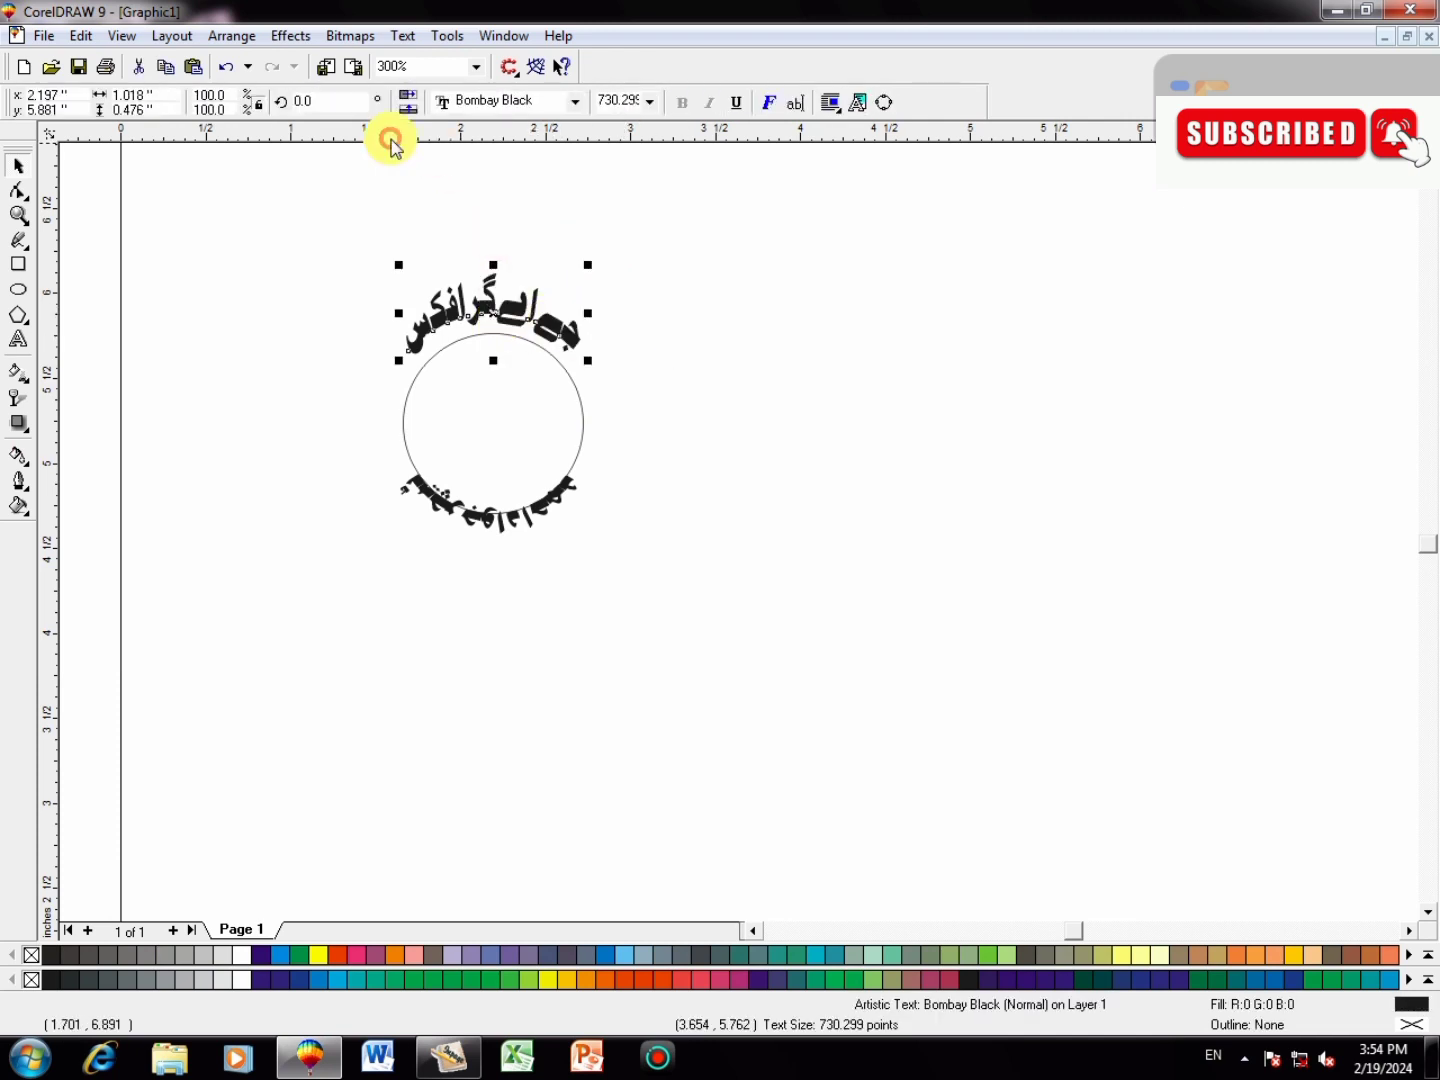
pyautogui.click(841, 350)
pyautogui.click(499, 318)
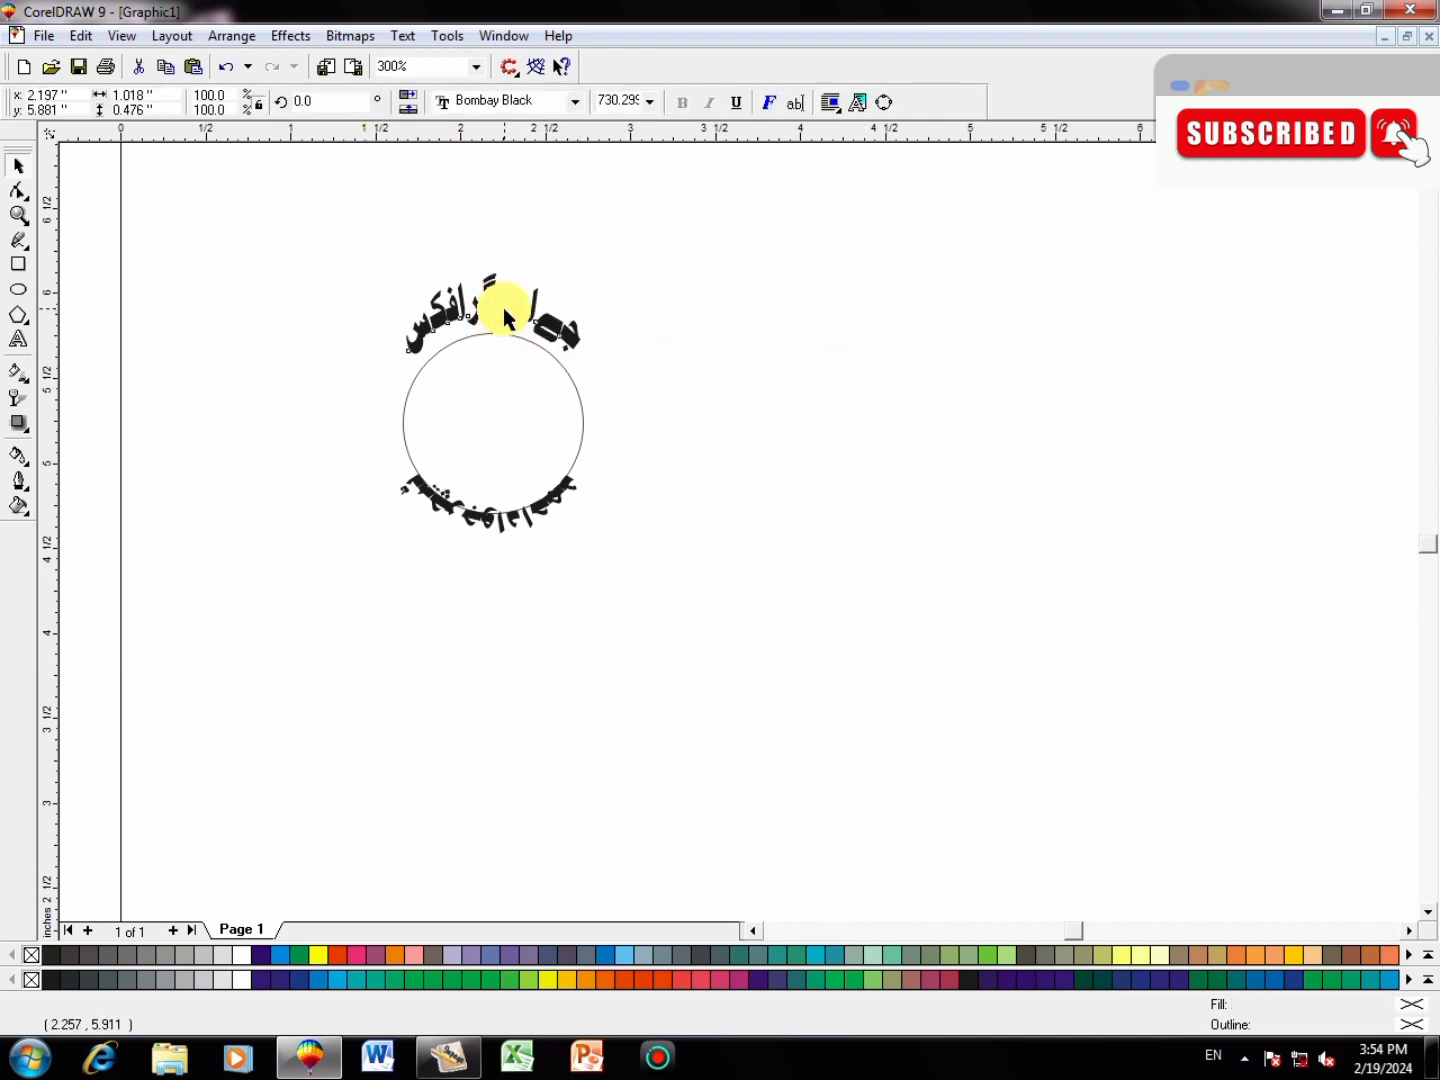
# - Try deleting the circle between the two curved text lines, and undo the deletion
pyautogui.click(557, 506)
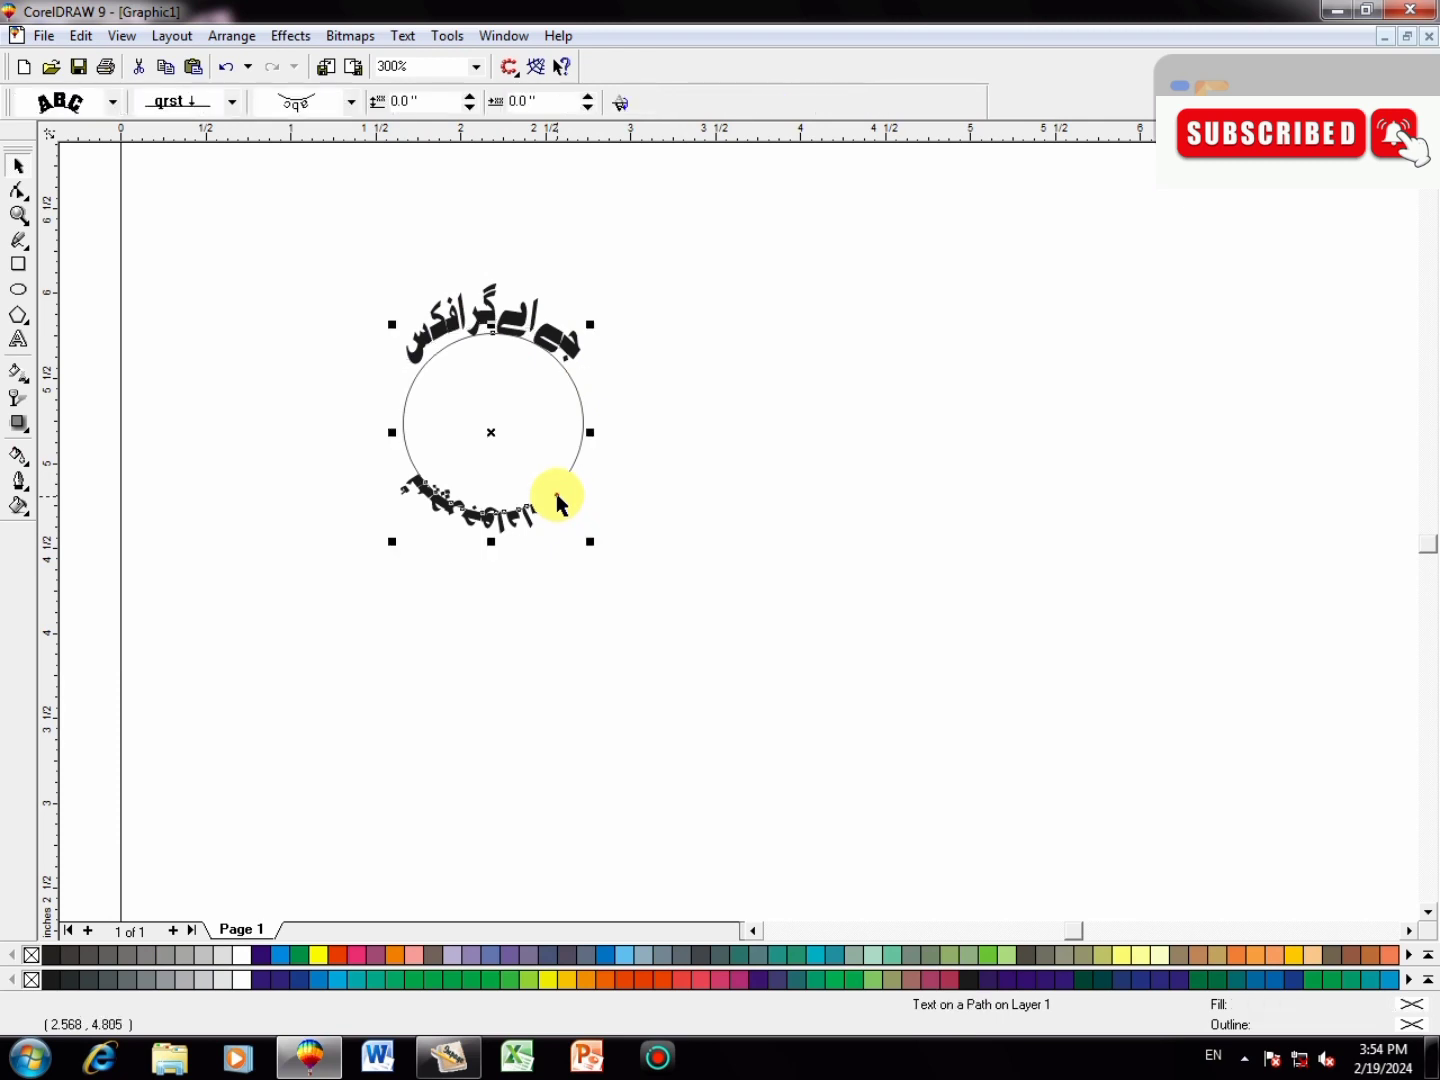
pyautogui.moveTo(554, 498); pyautogui.dragTo(588, 458)
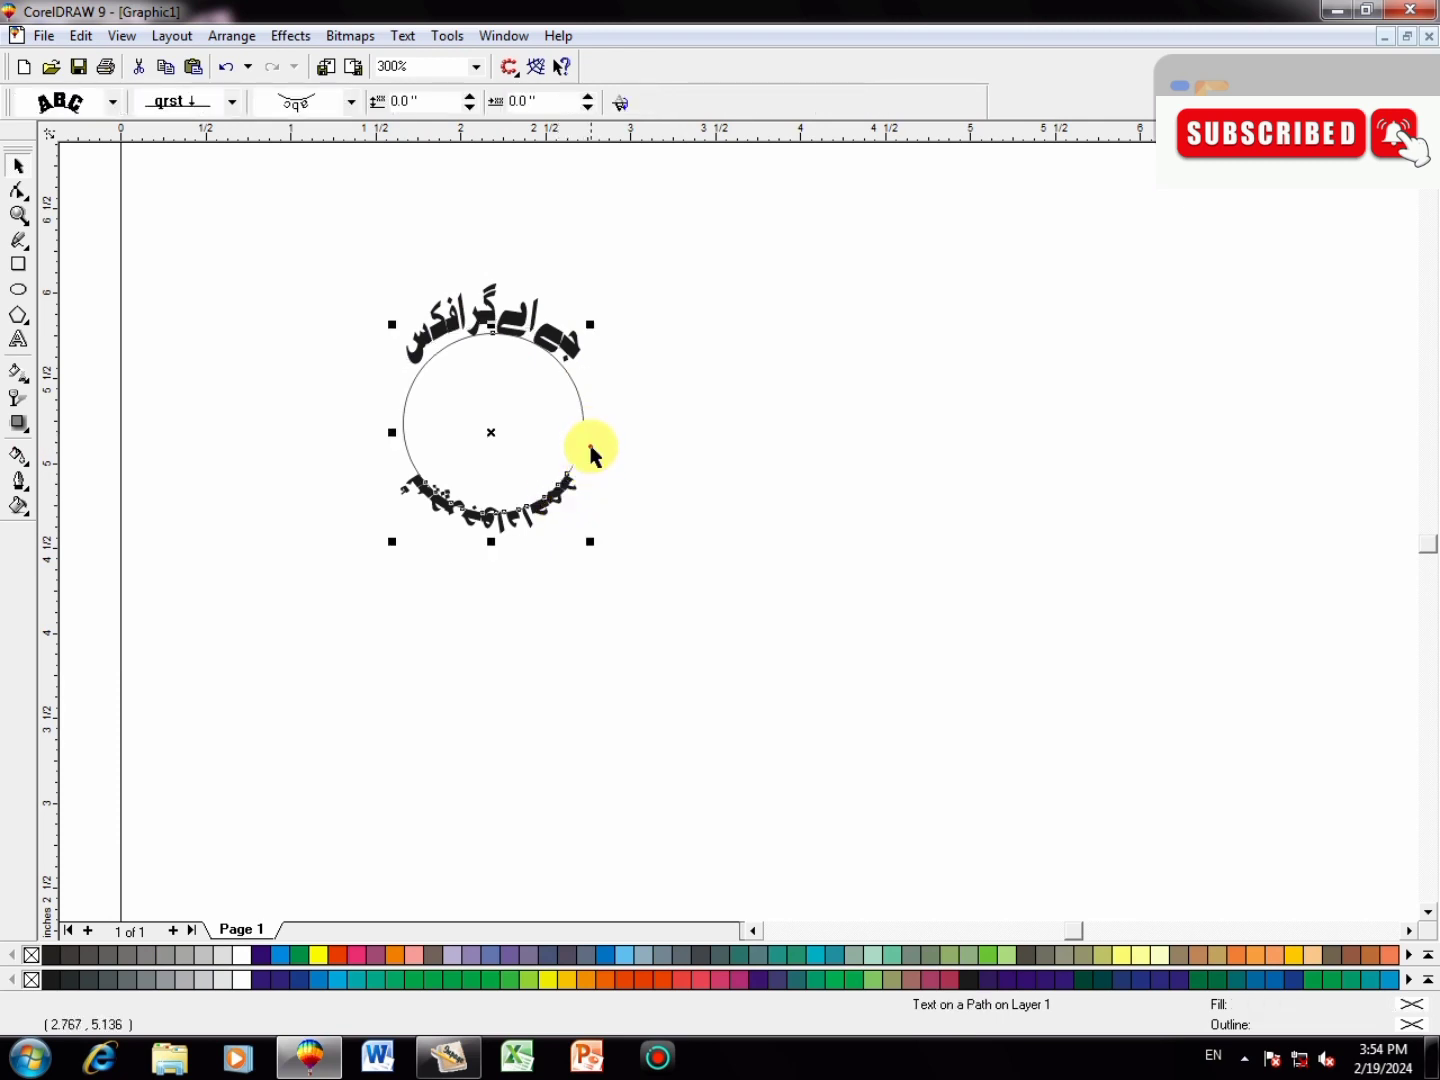
pyautogui.click(563, 499)
pyautogui.click(563, 492)
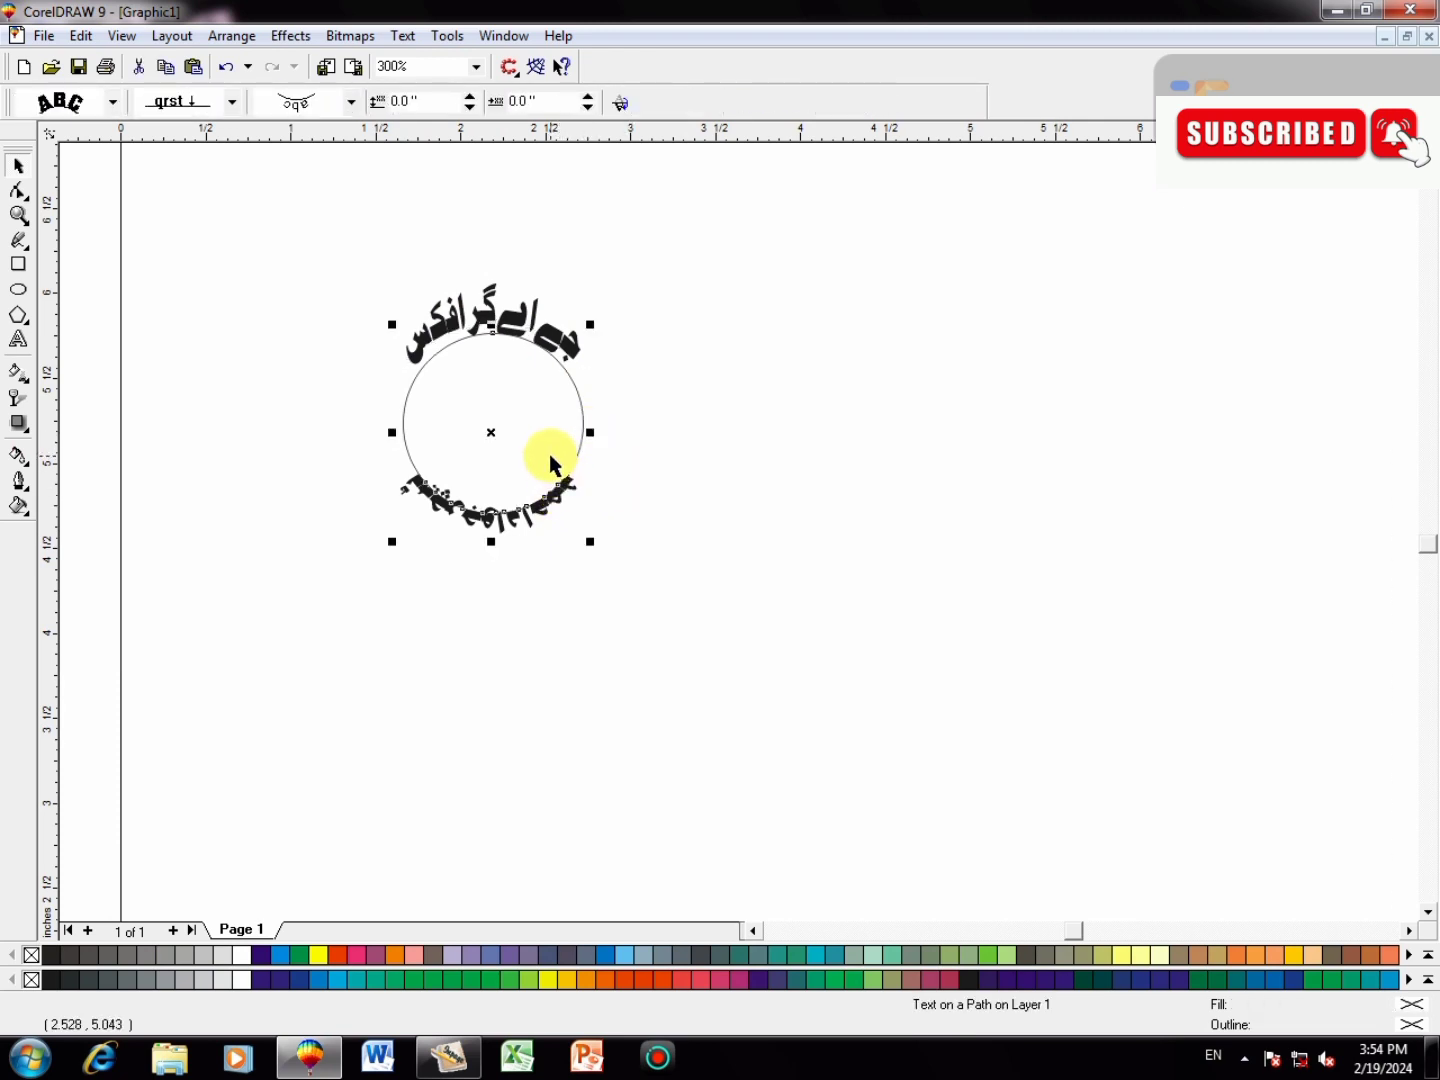
pyautogui.click(627, 519)
pyautogui.click(582, 411)
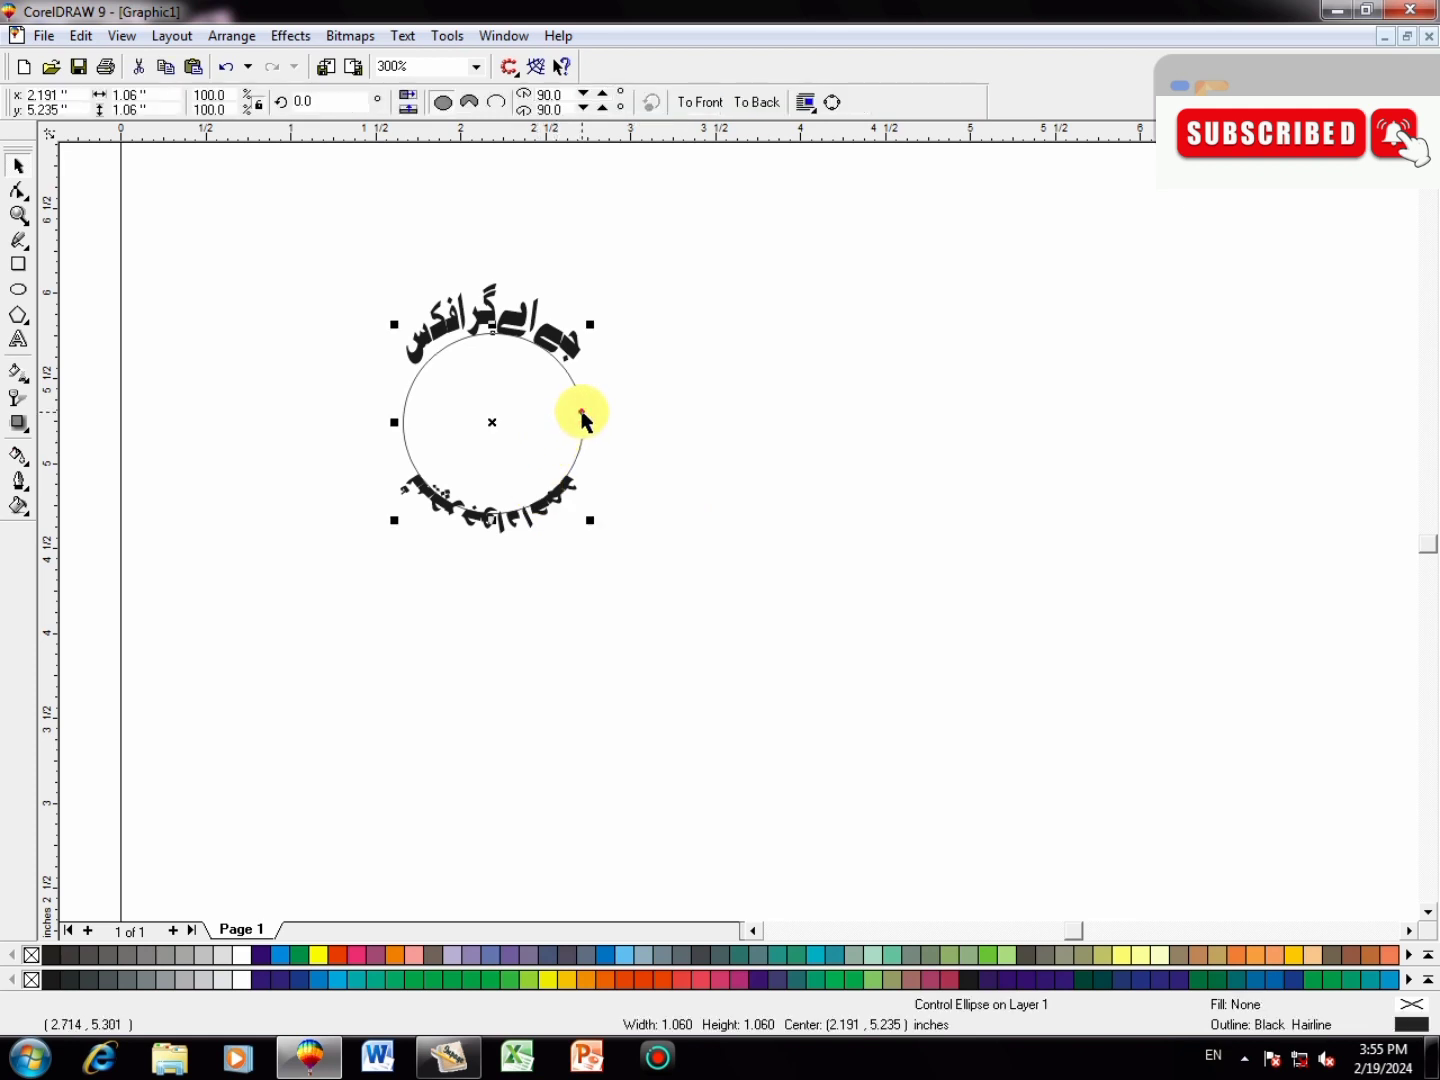
pyautogui.press('Delete')
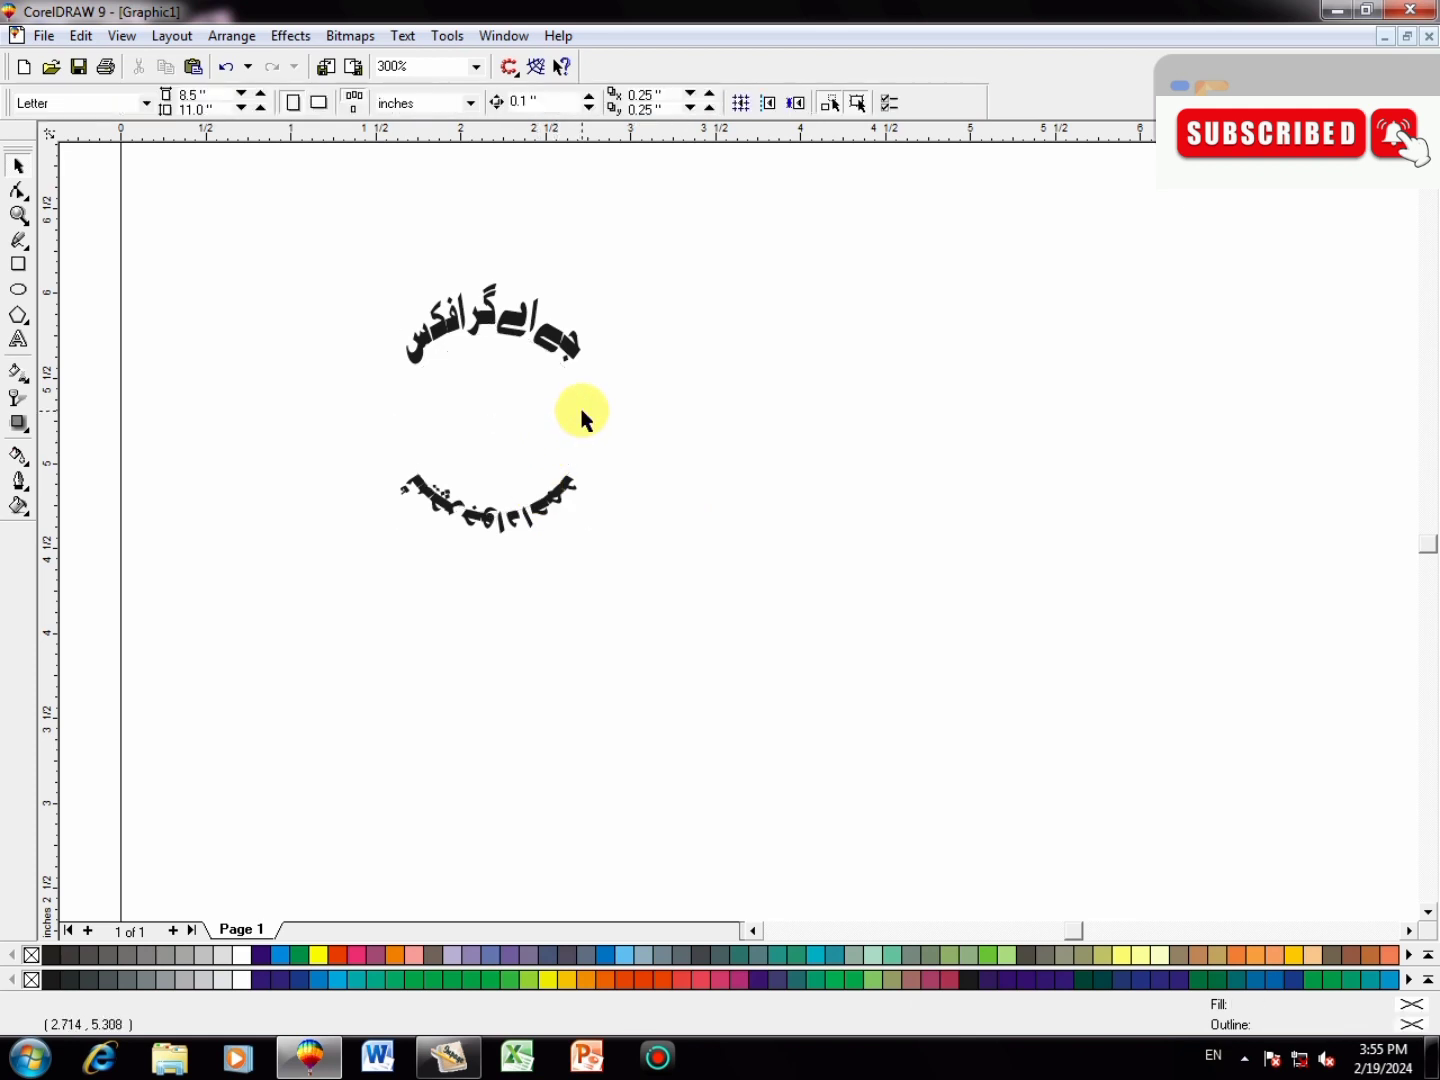
pyautogui.hotkey('ctrl', 'z')
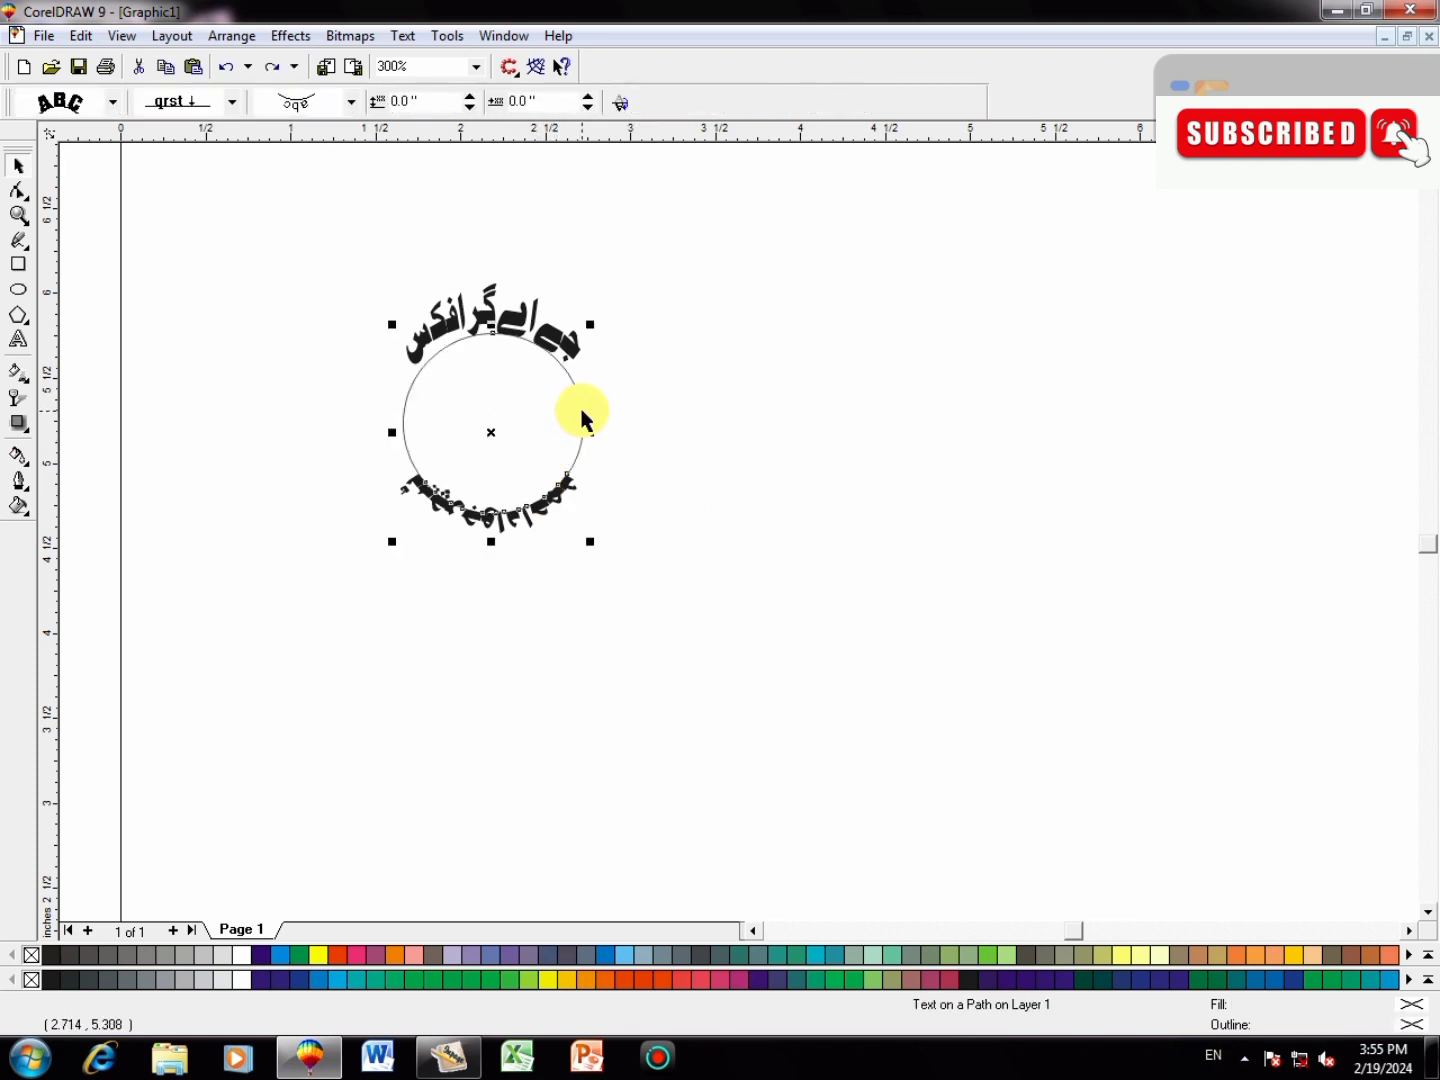
# - Delete the guide circle, keeping both curved text lines in place
pyautogui.click(627, 428)
pyautogui.click(541, 506)
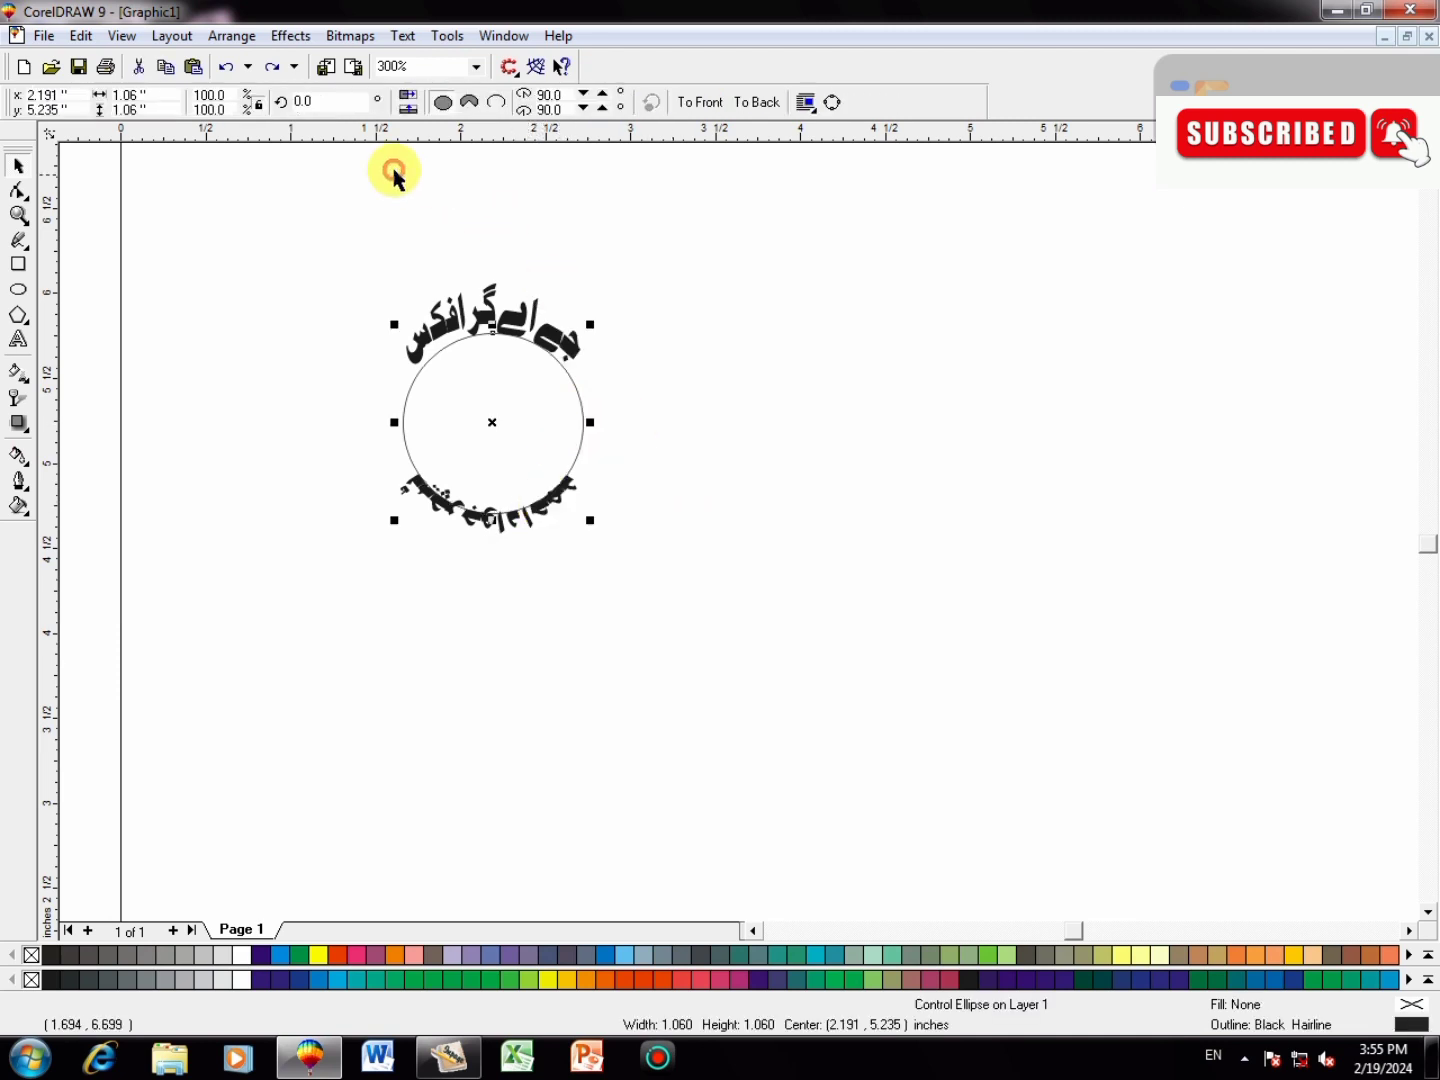
pyautogui.click(595, 499)
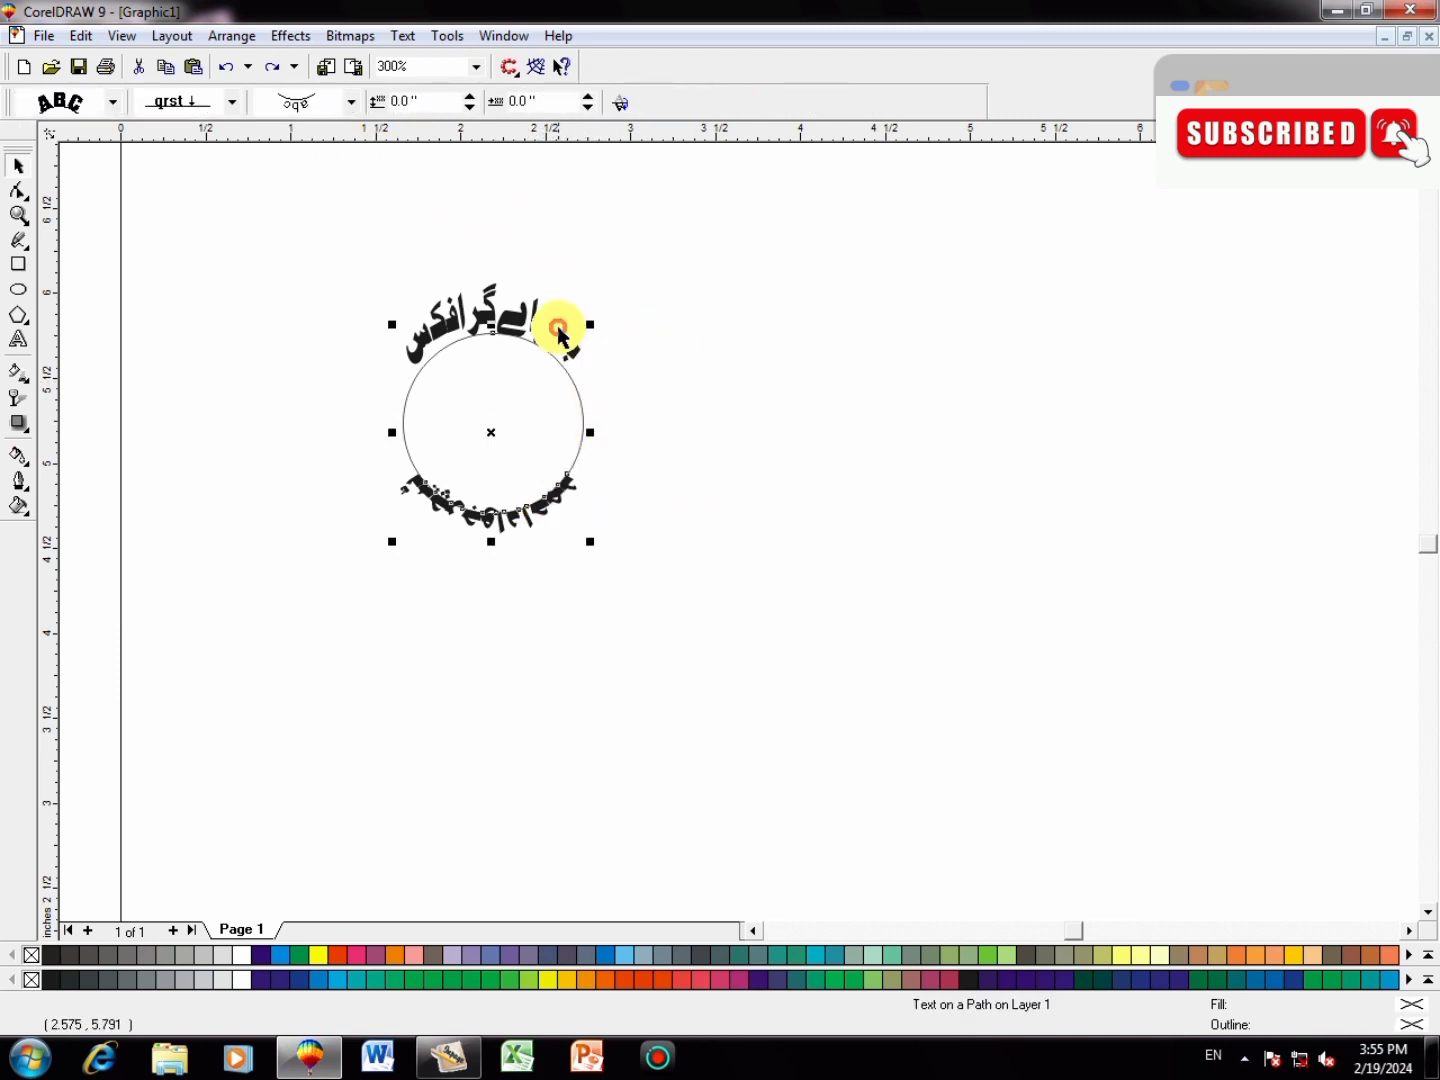
pyautogui.click(651, 405)
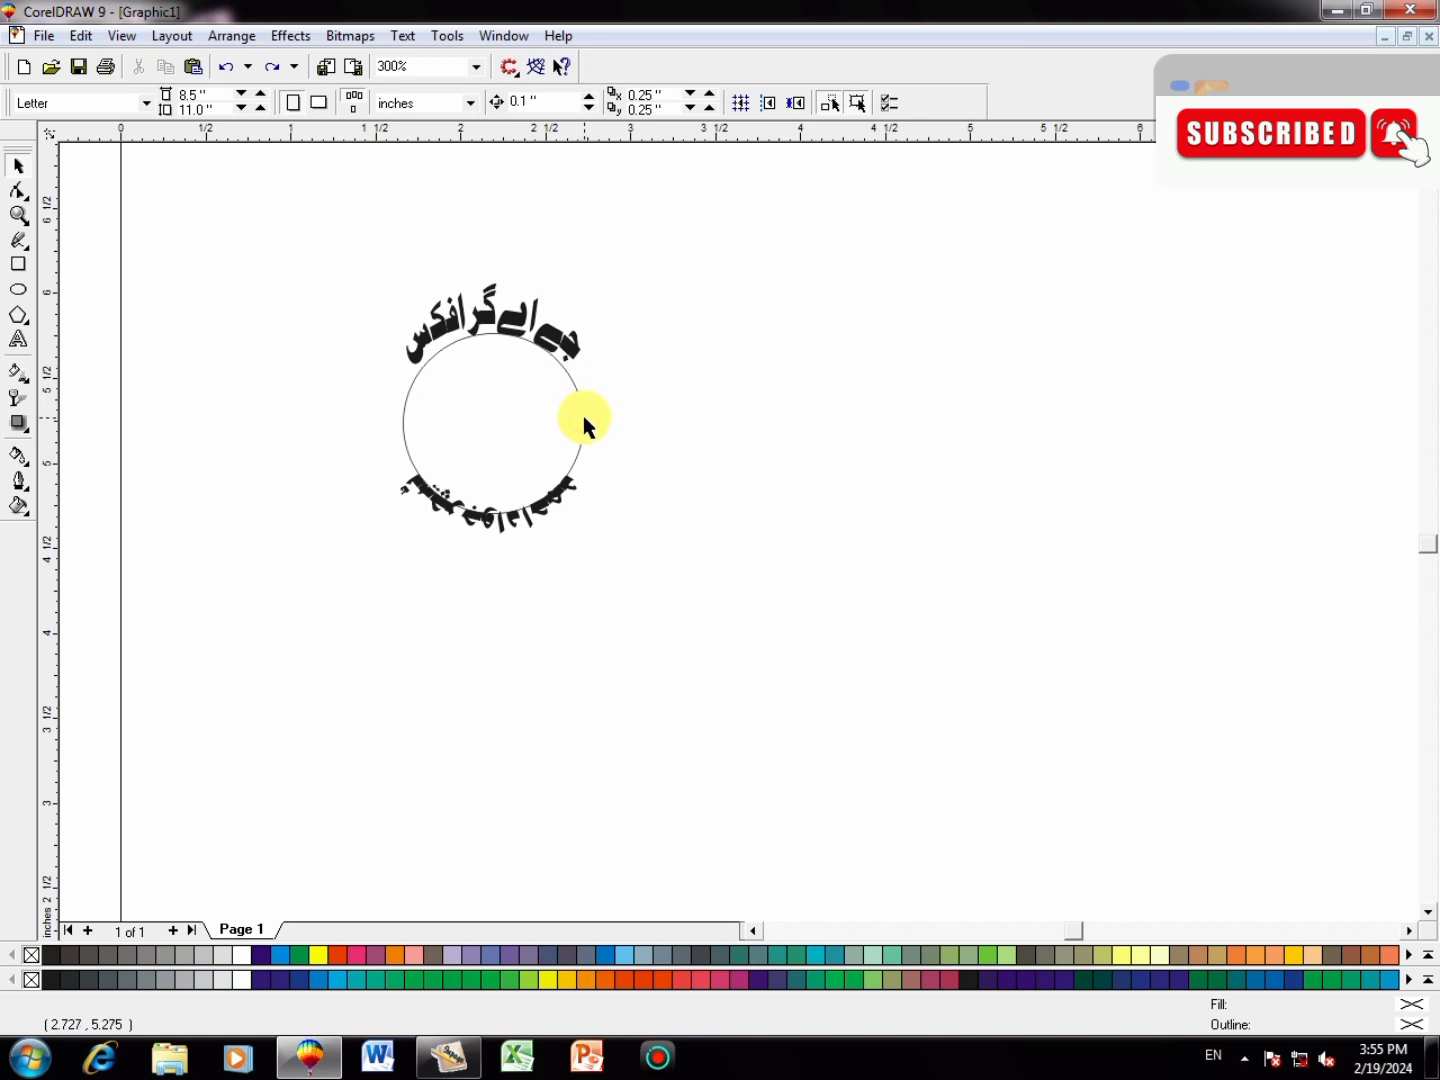
pyautogui.click(582, 418)
pyautogui.press('Delete')
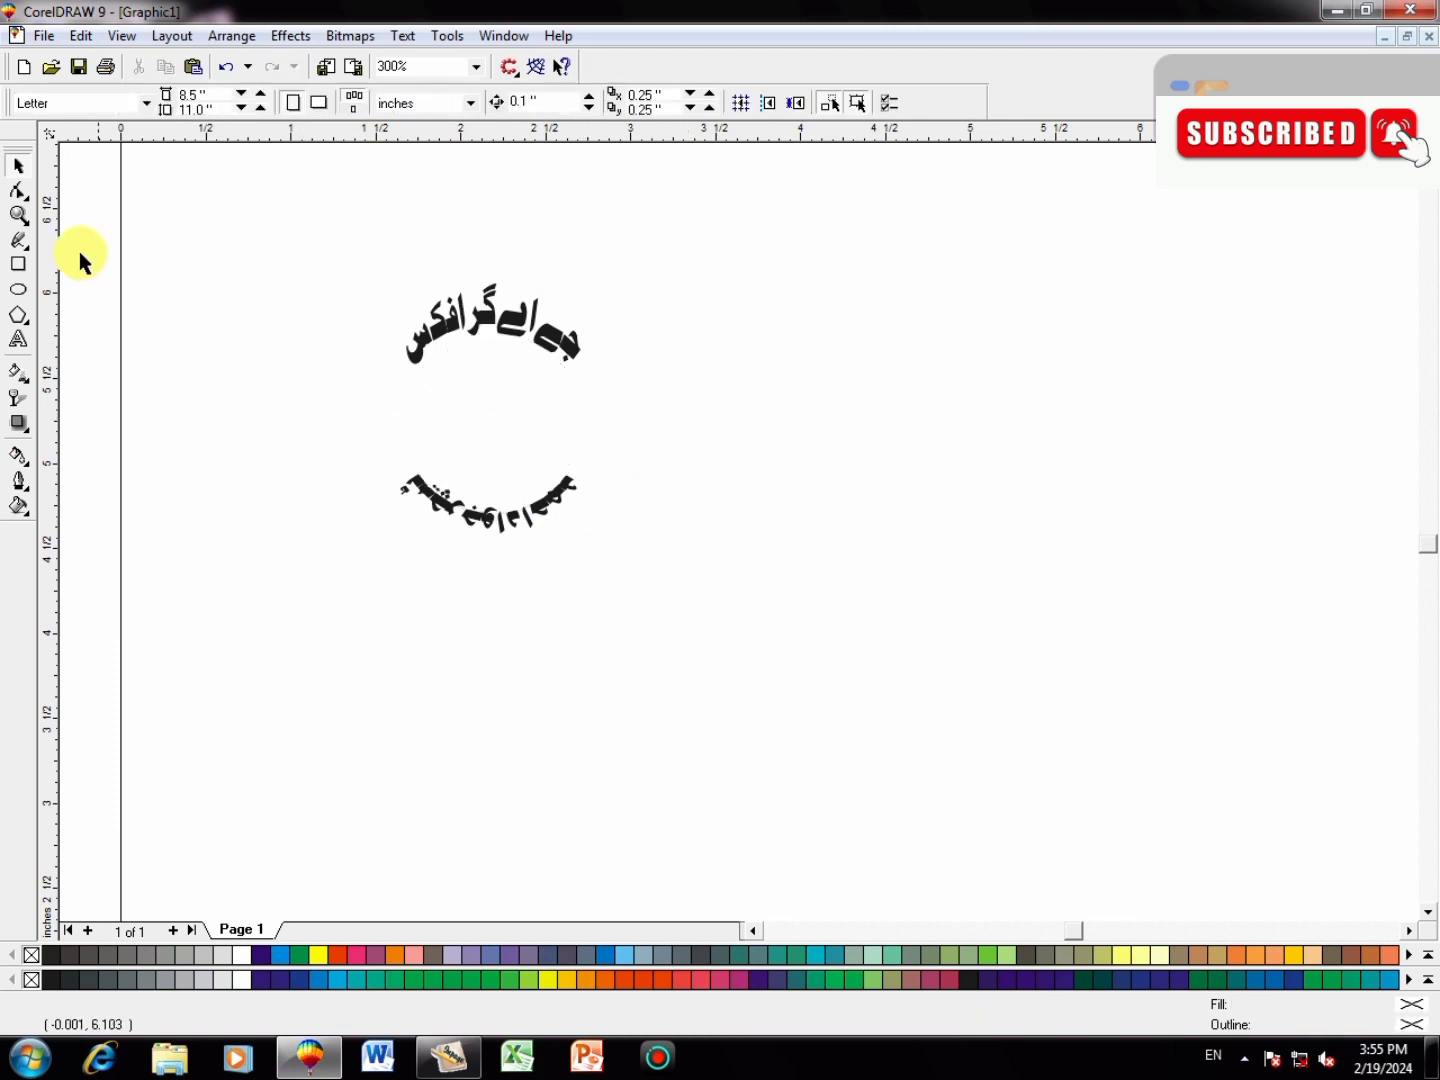
# - Draw a five-sided polygon about 0.43 by 0.51 inch, reshape it into a five-pointed star, and fill it black
pyautogui.click(30, 314)
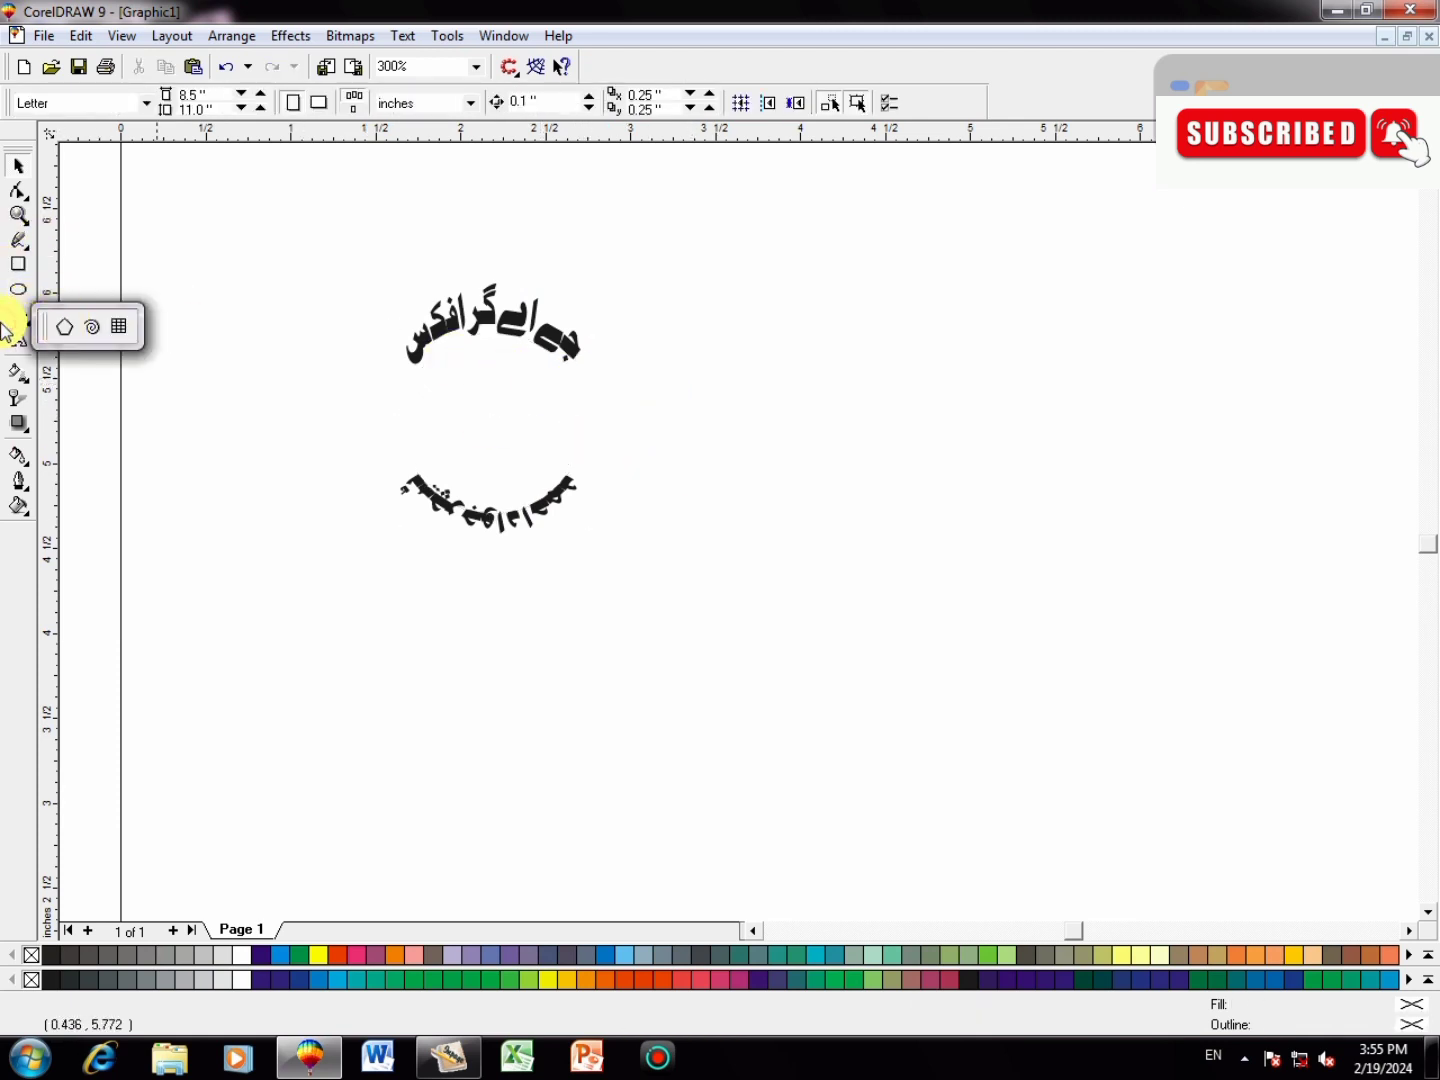
pyautogui.click(65, 324)
pyautogui.moveTo(716, 408); pyautogui.dragTo(804, 510)
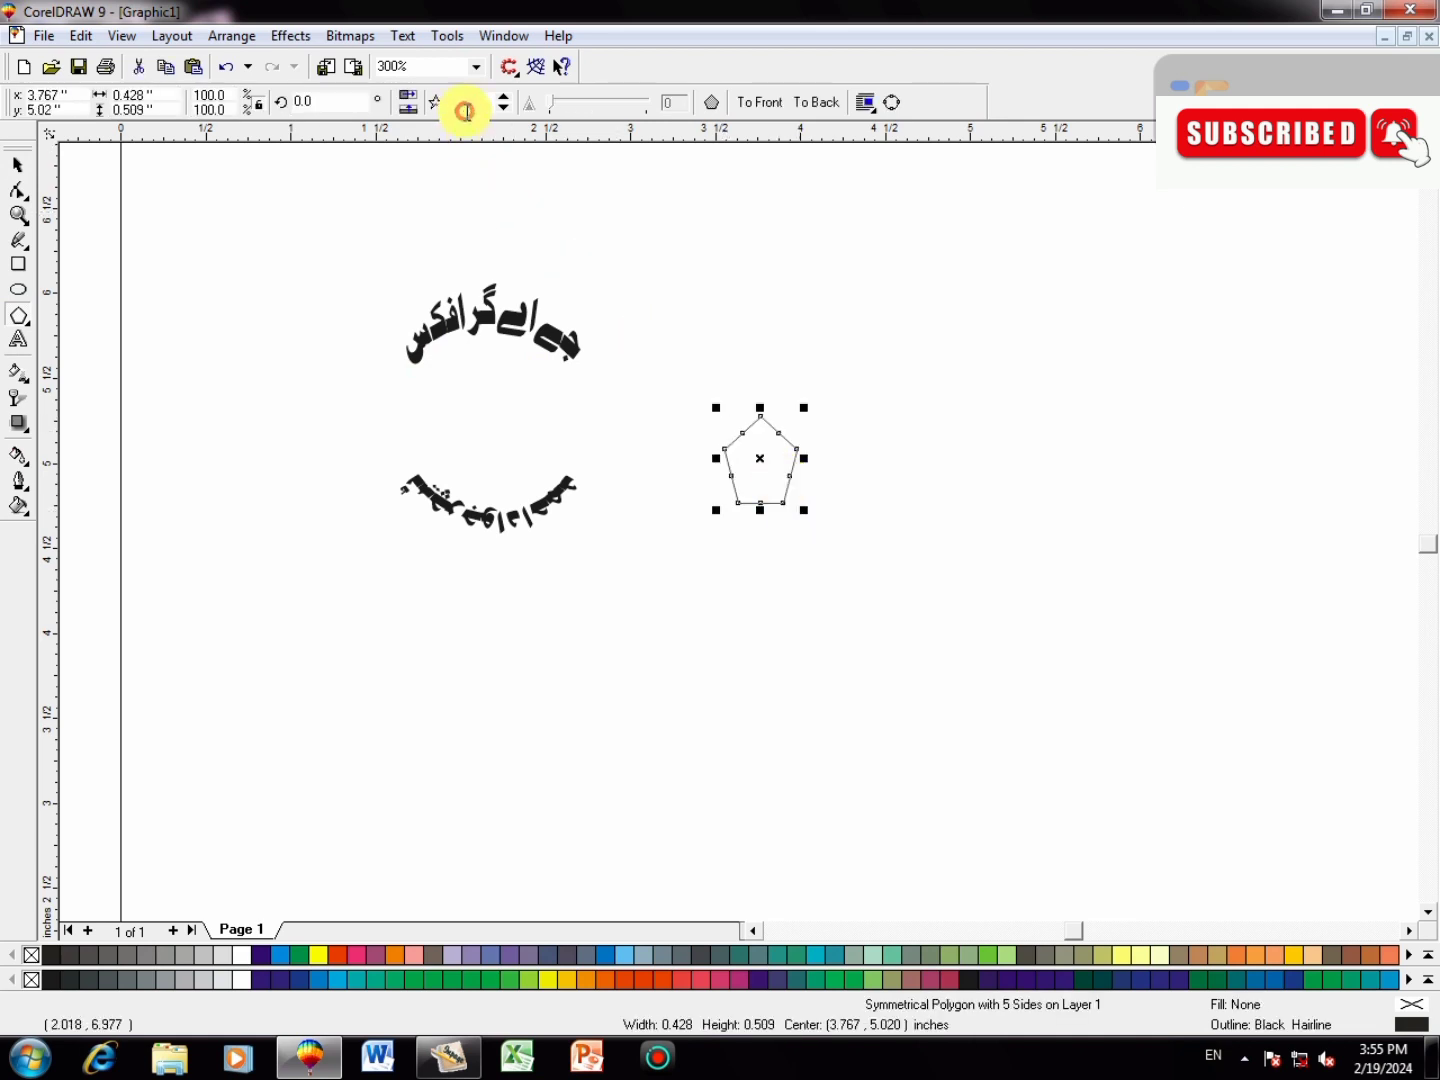
pyautogui.press('F10')
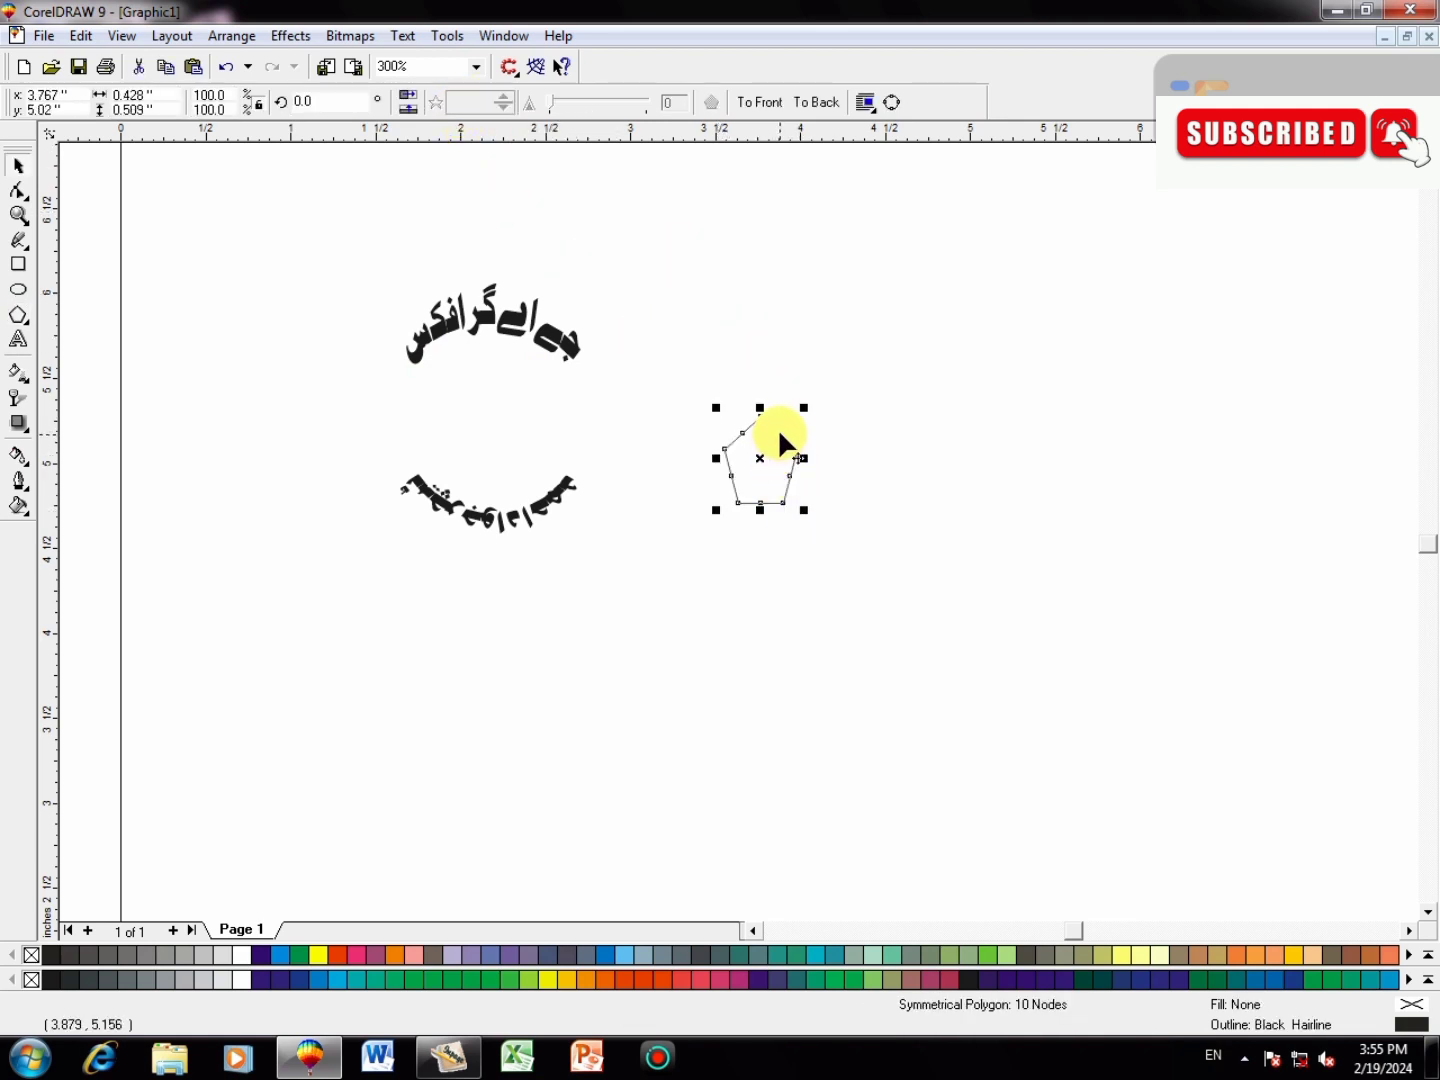
pyautogui.moveTo(778, 428); pyautogui.dragTo(765, 450)
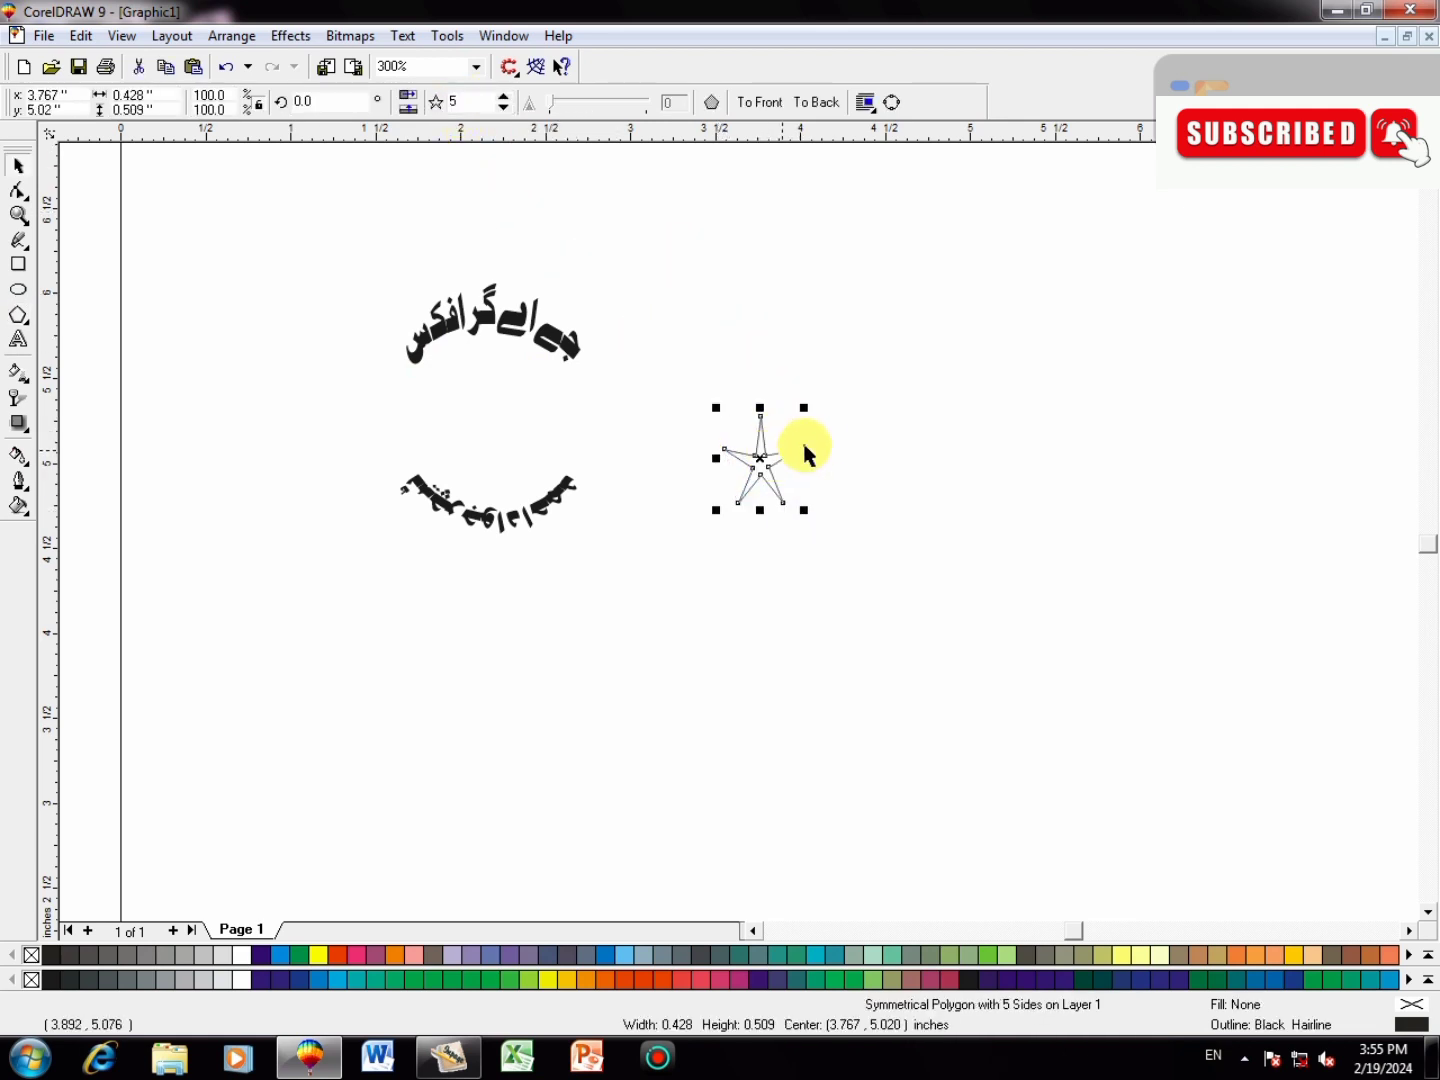
pyautogui.click(50, 958)
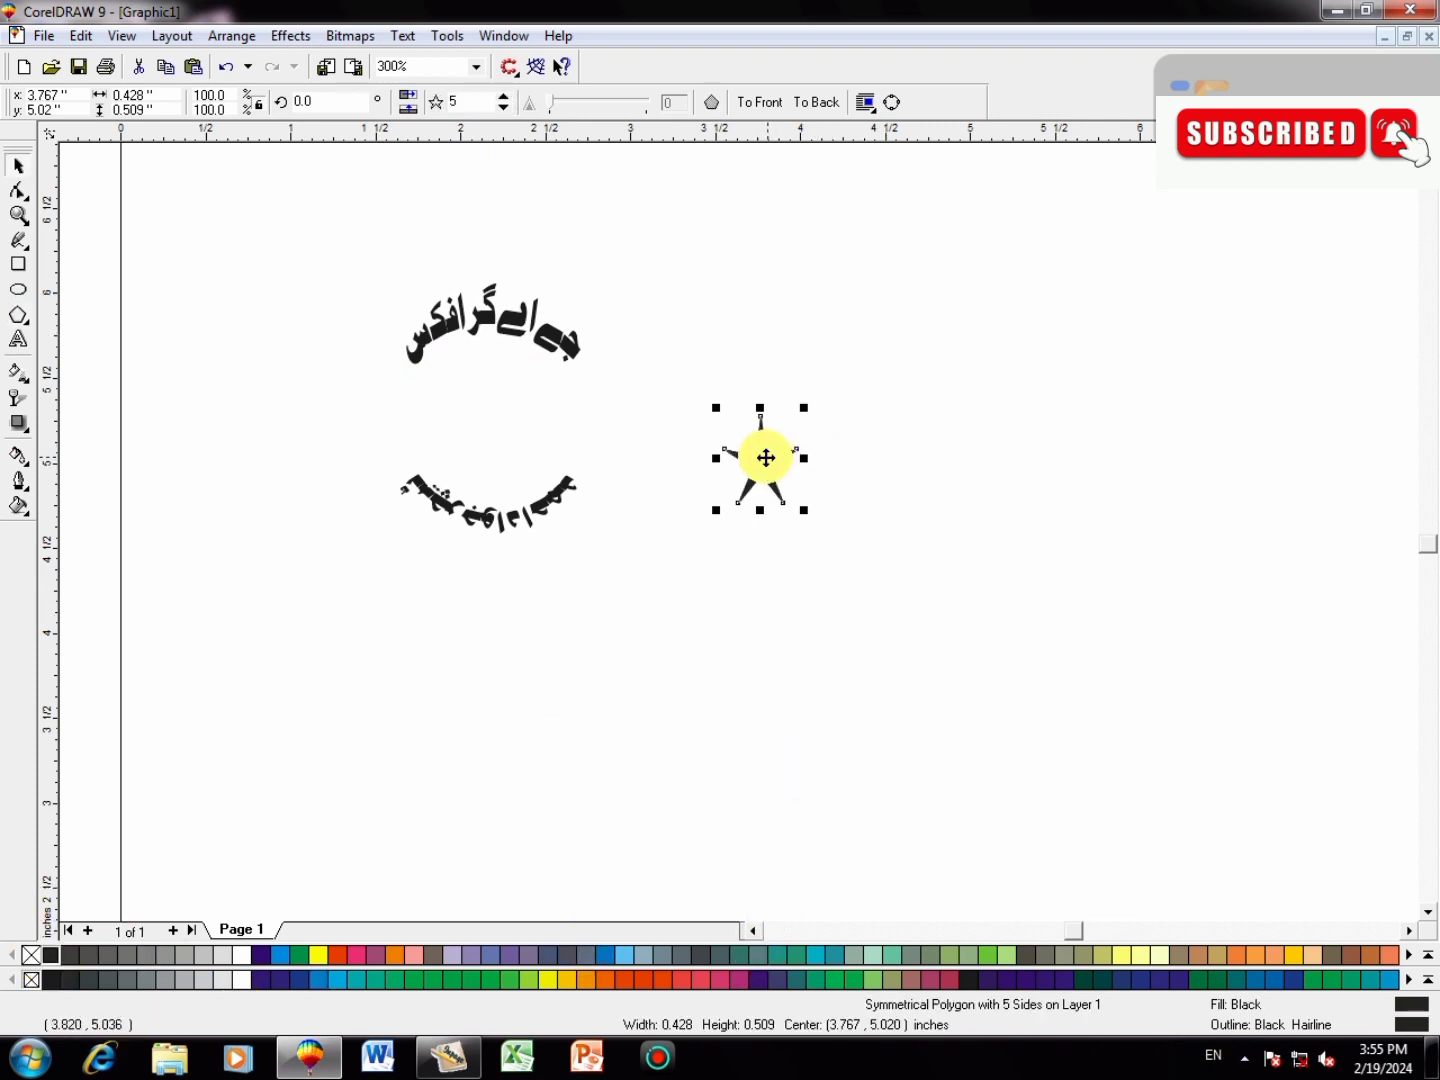
# - Shrink the star to about 0.165 by 0.196 inch, and arrange three of them in the left gap between the curved text lines
pyautogui.moveTo(766, 457); pyautogui.dragTo(400, 396)
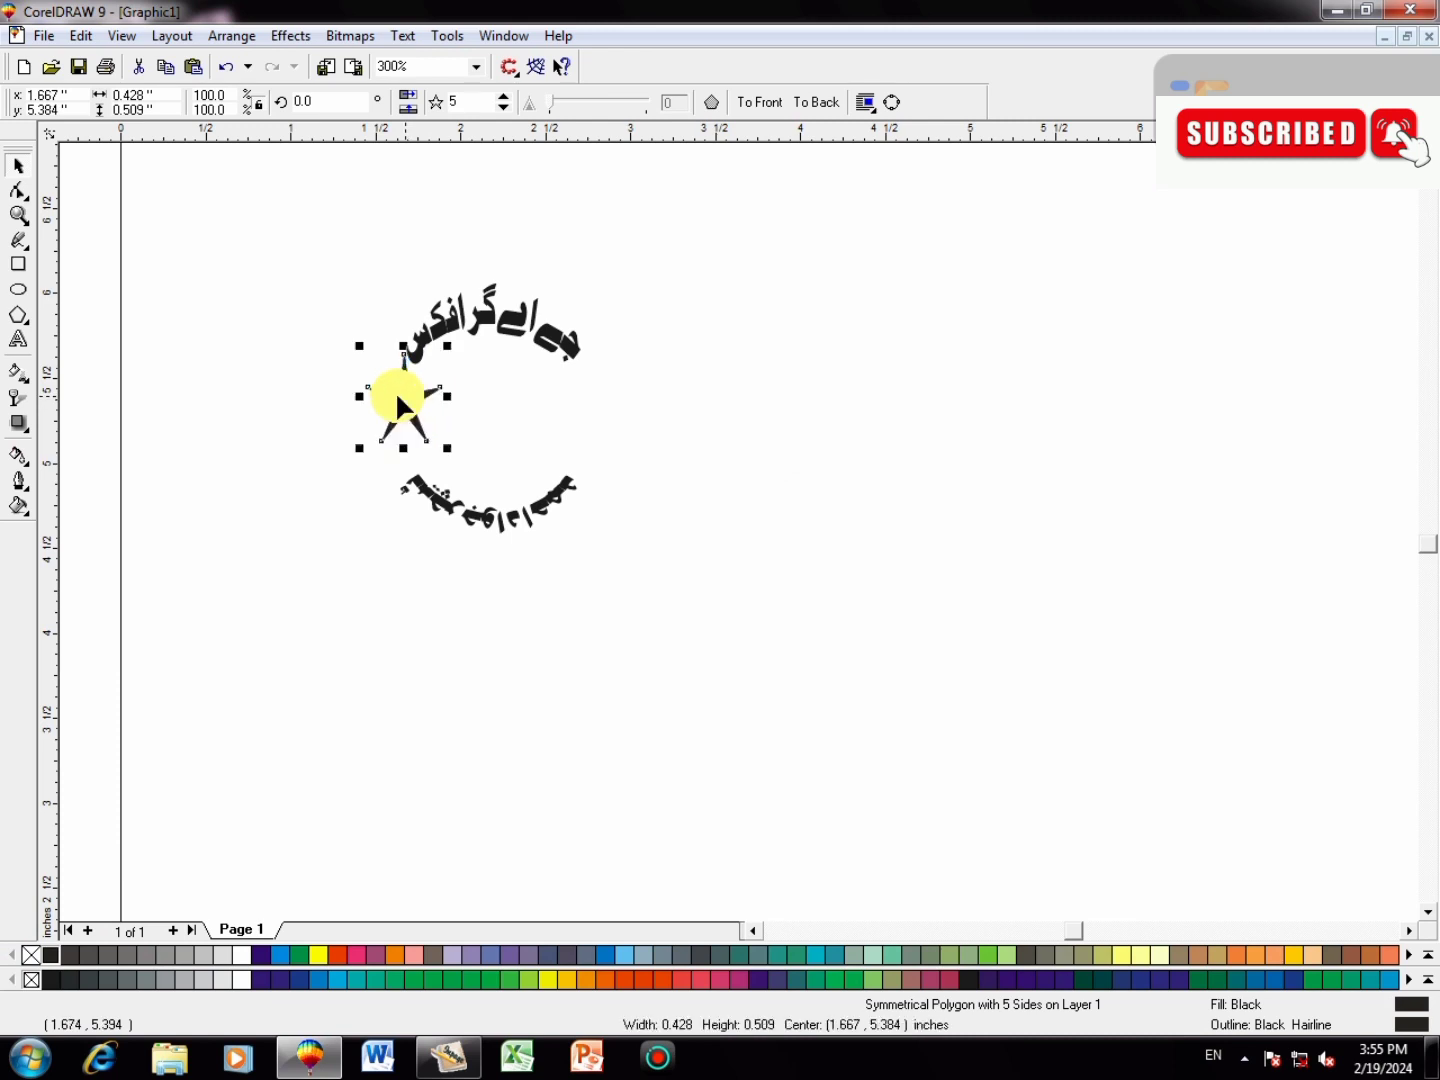
pyautogui.scroll(3, 390, 395)
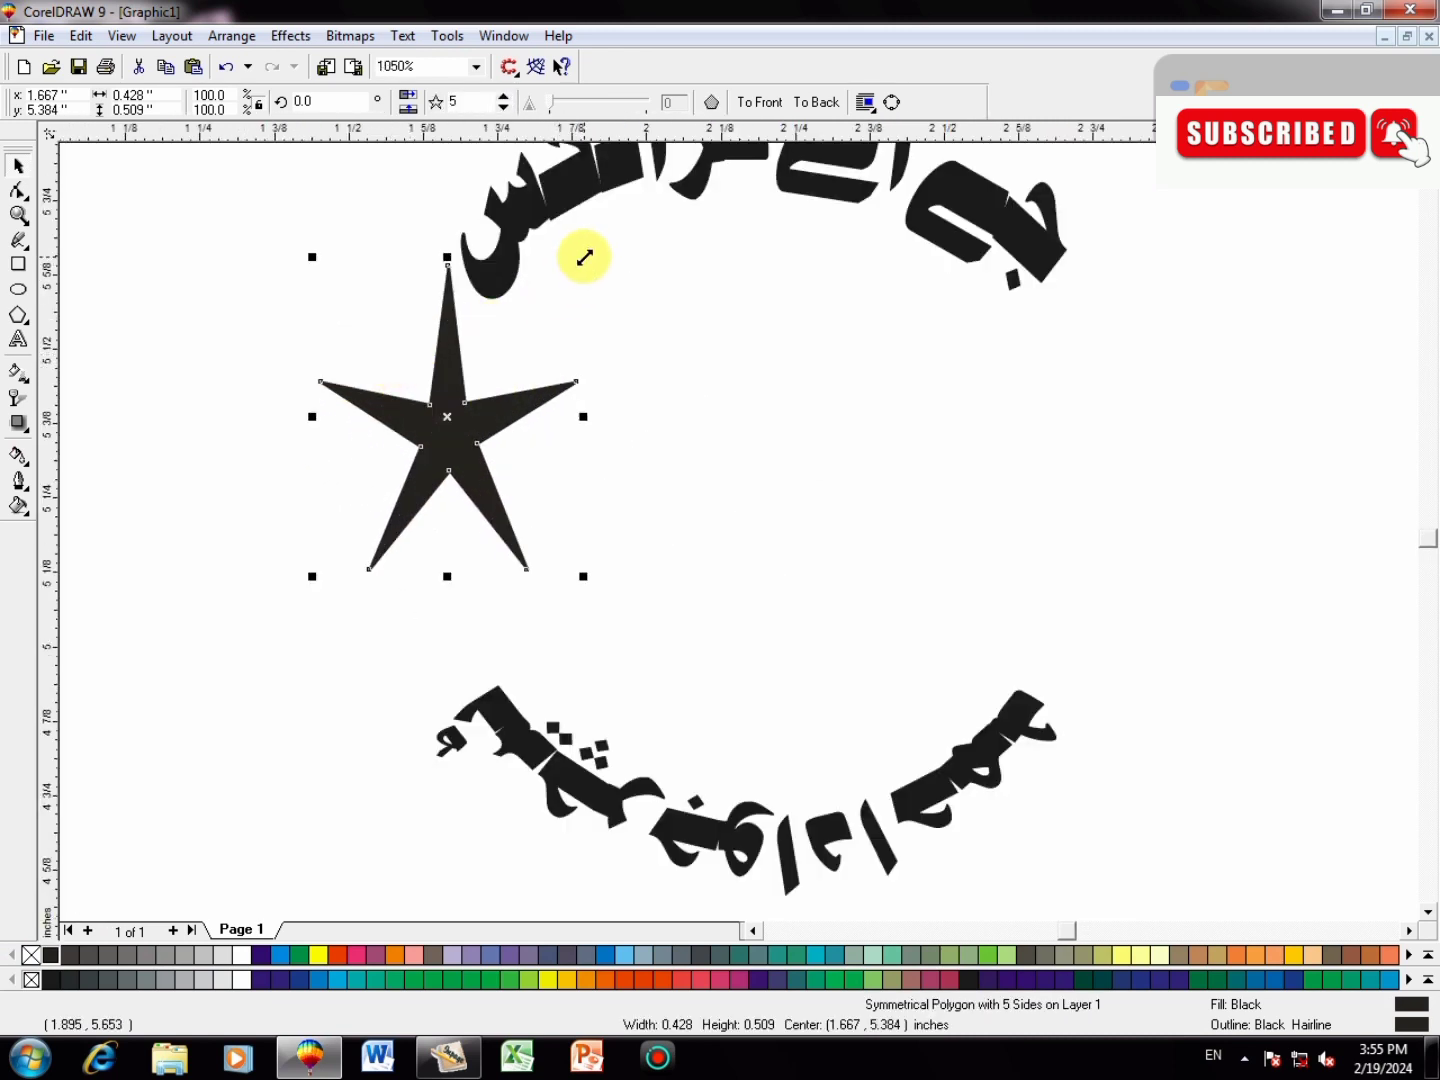
pyautogui.moveTo(582, 254); pyautogui.dragTo(447, 649)
pyautogui.press('F10')
pyautogui.hotkey('ctrl', 'z')
# - Copy the three stars across to matching positions in the right gap between the curved text lines
pyautogui.moveTo(457, 350); pyautogui.dragTo(1070, 397)
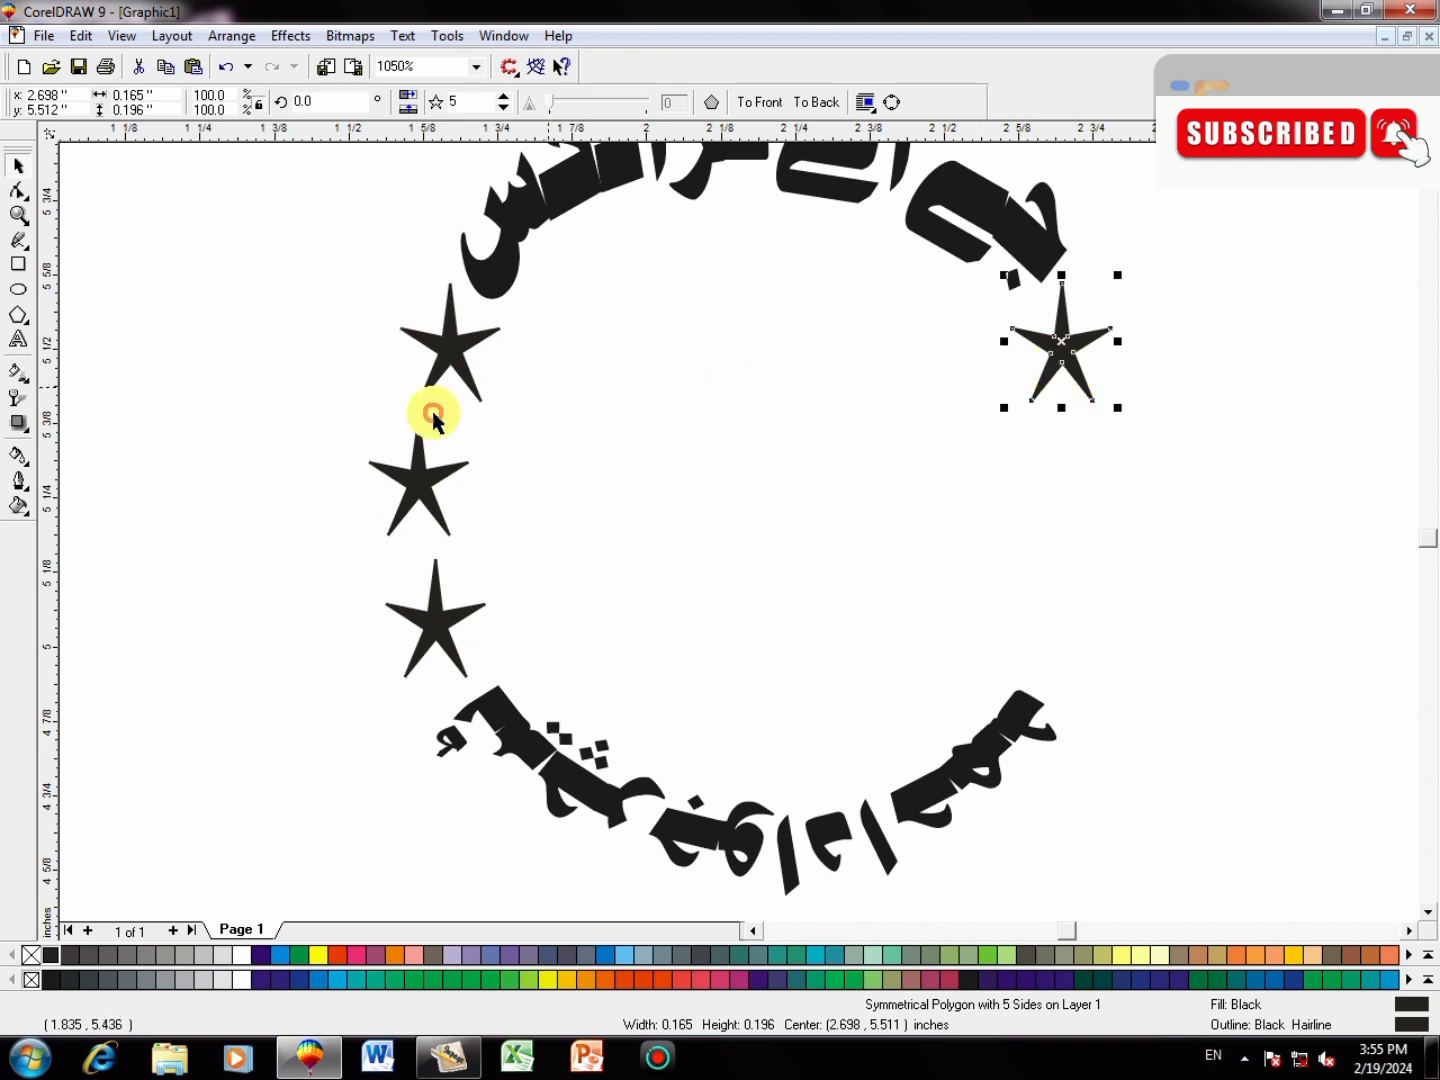
pyautogui.moveTo(436, 468); pyautogui.dragTo(1101, 505)
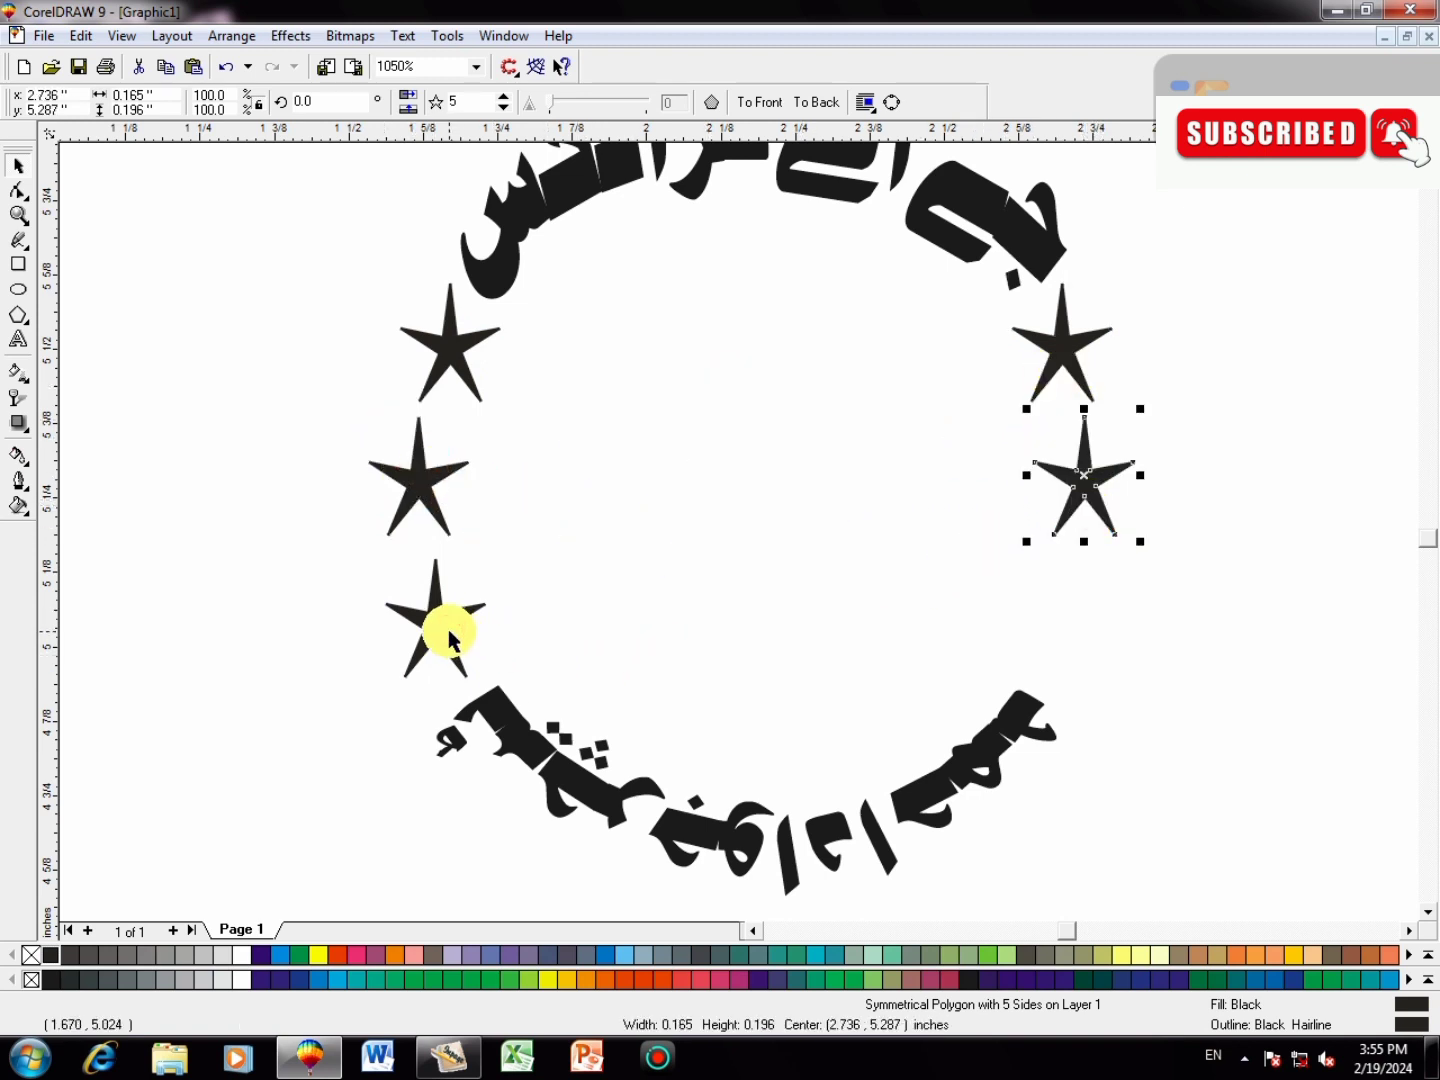
pyautogui.moveTo(450, 636); pyautogui.dragTo(1085, 655)
pyautogui.click(1241, 562)
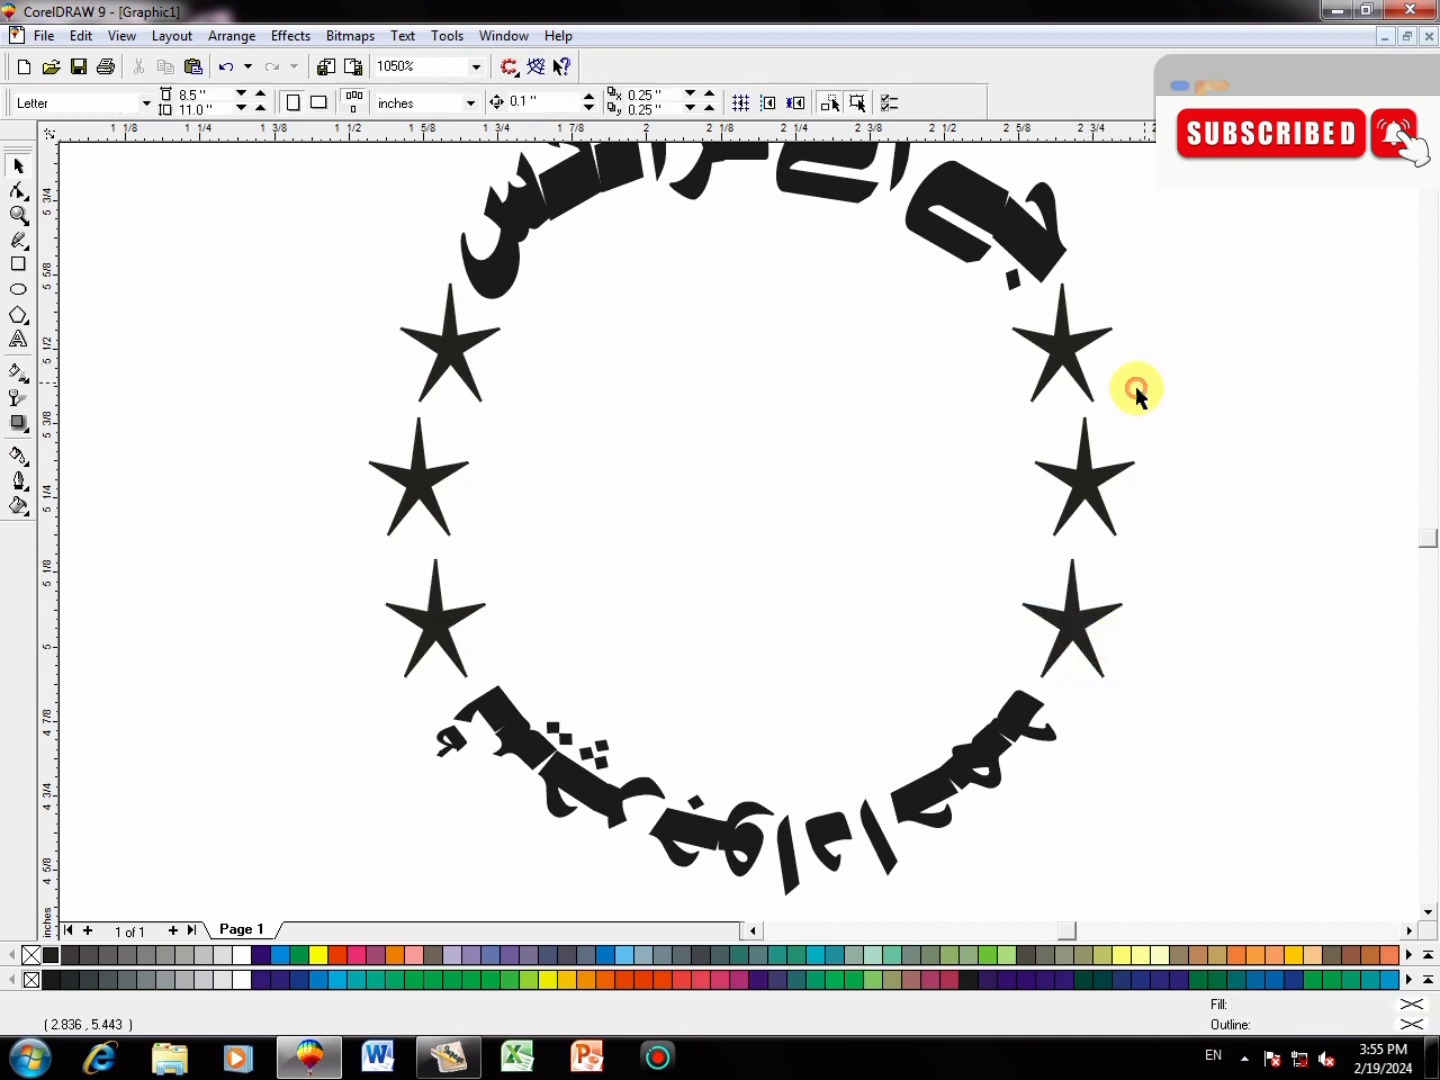
pyautogui.scroll(-1, 741, 407)
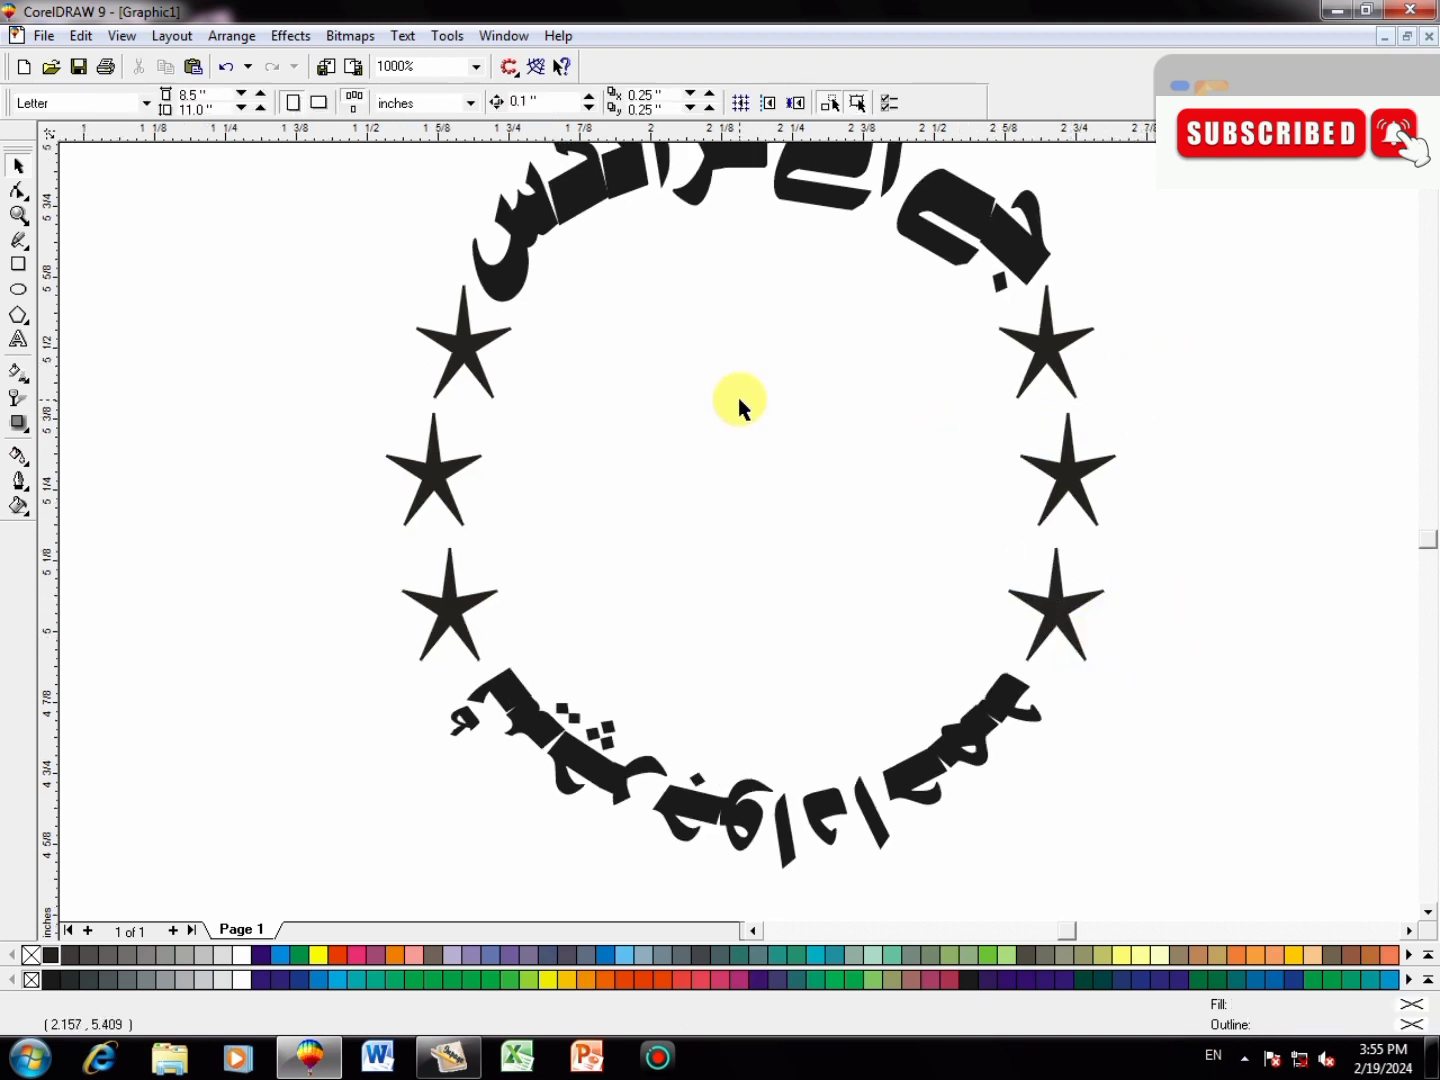
pyautogui.scroll(-5, 740, 408)
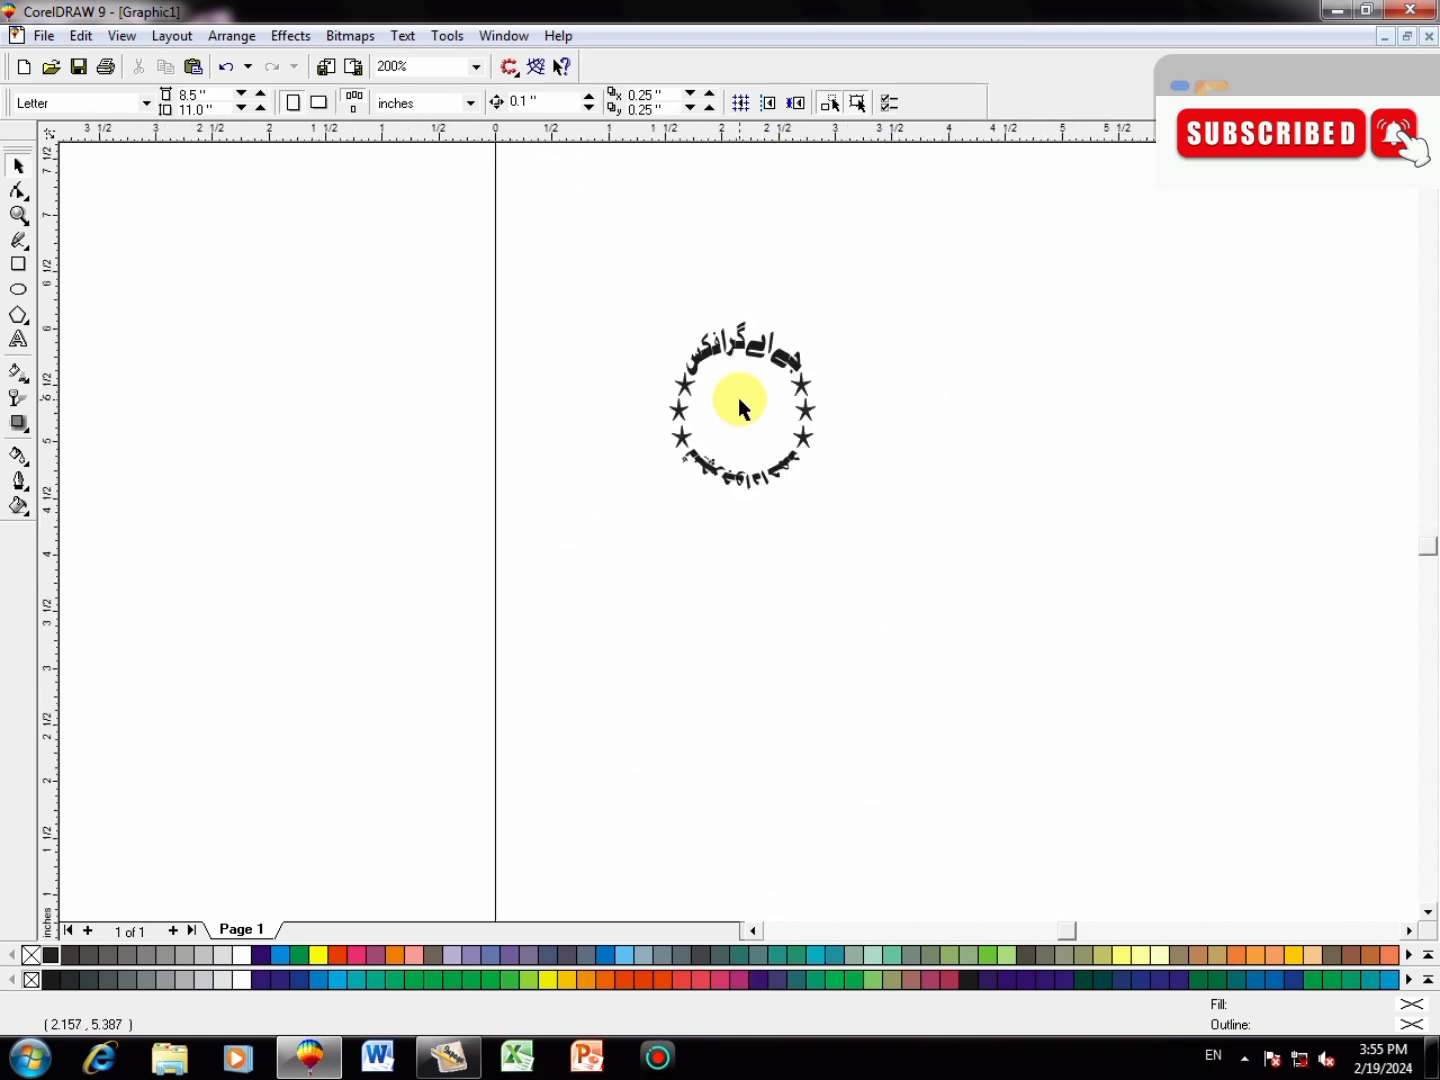
pyautogui.scroll(3, 737, 407)
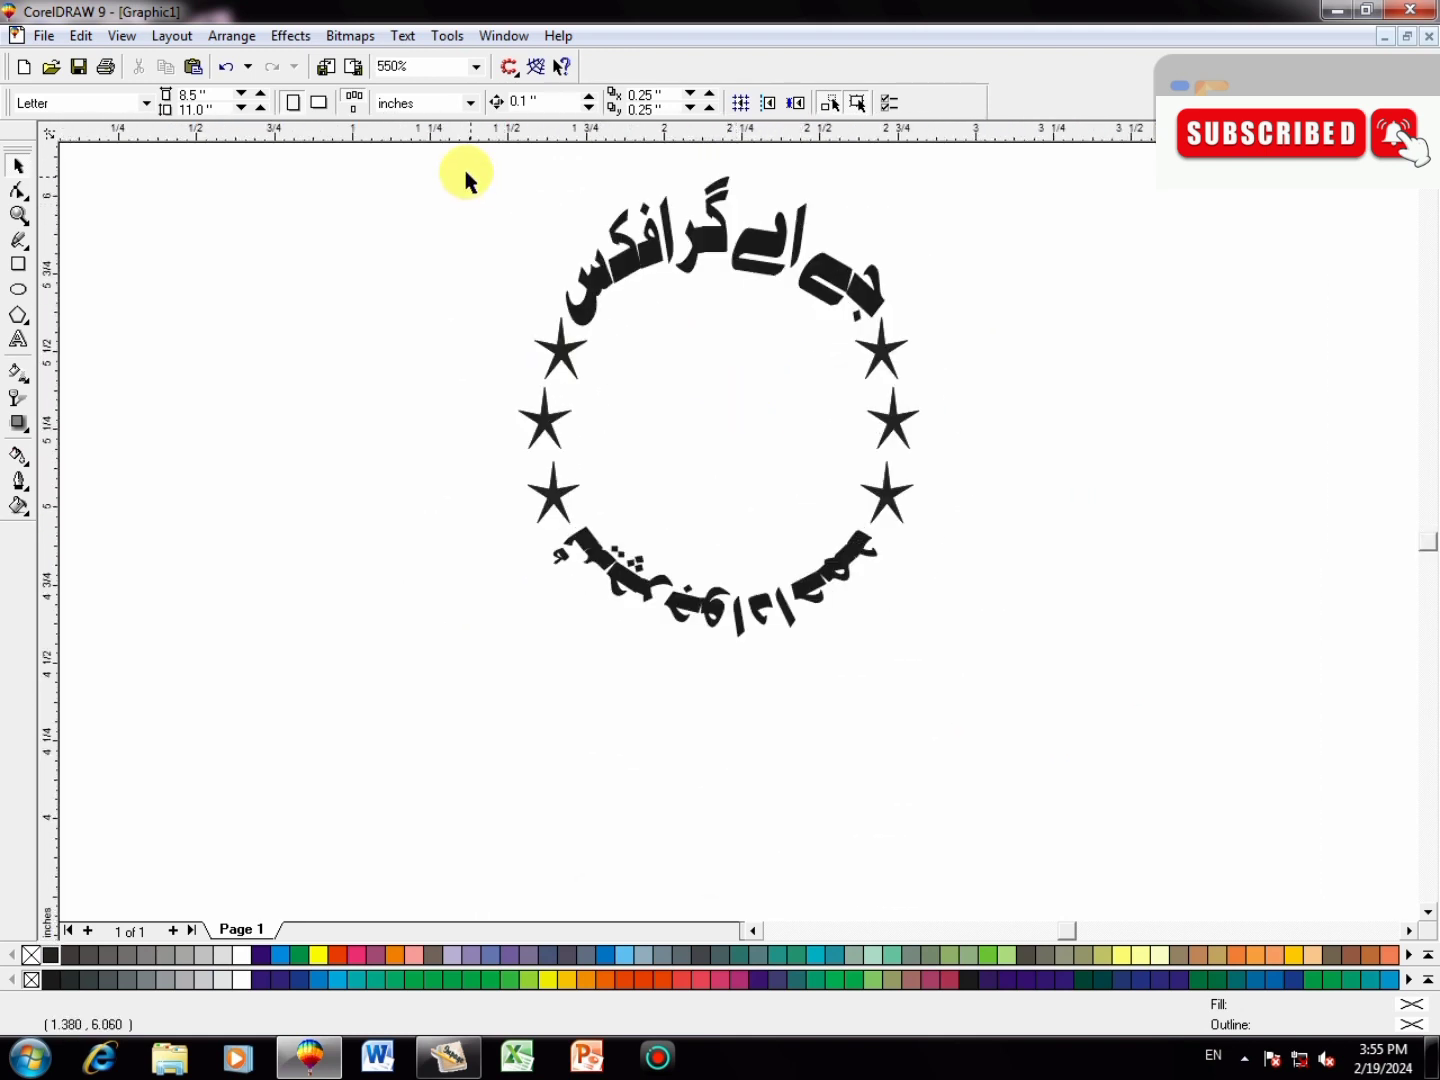
pyautogui.moveTo(460, 186); pyautogui.dragTo(1010, 640)
pyautogui.click(1016, 492)
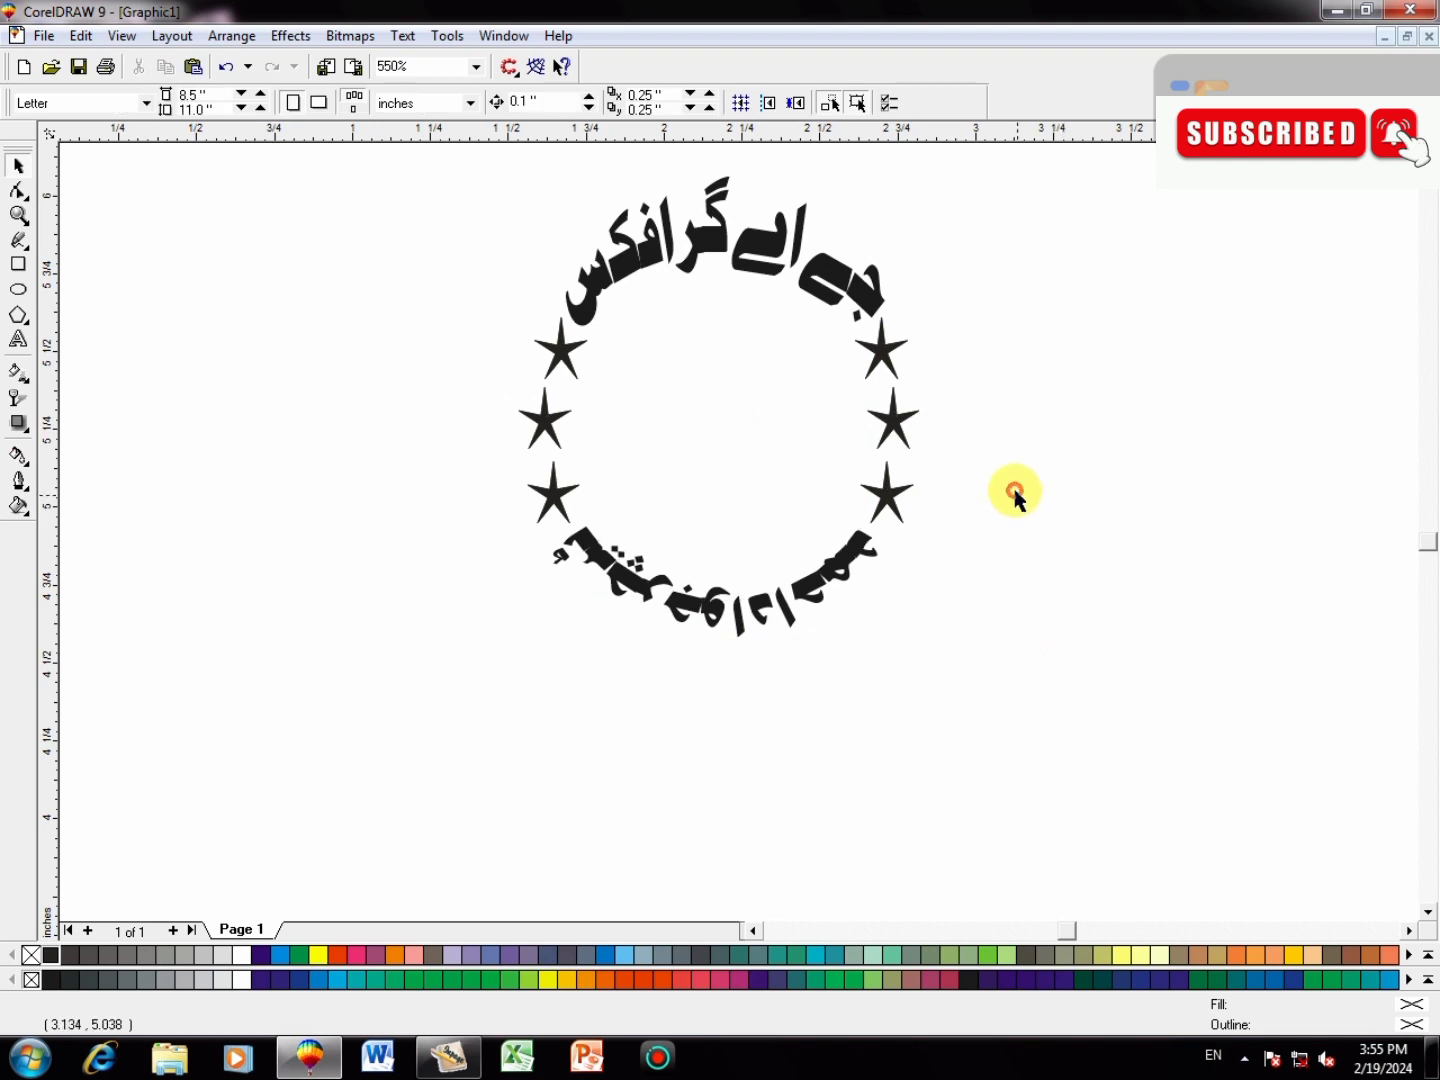